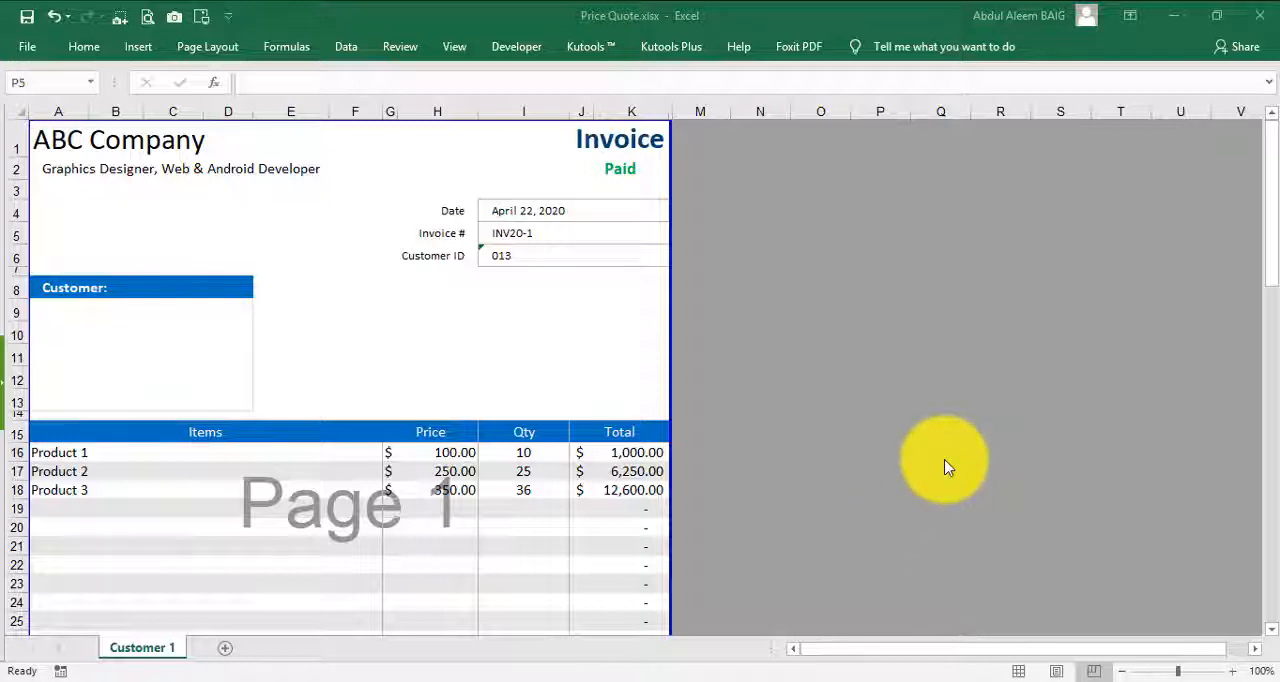
# - Look over the invoice layout and examine the formulas behind the company name in A1 and the tagline in A2
pyautogui.click(755, 347)
pyautogui.click(420, 320)
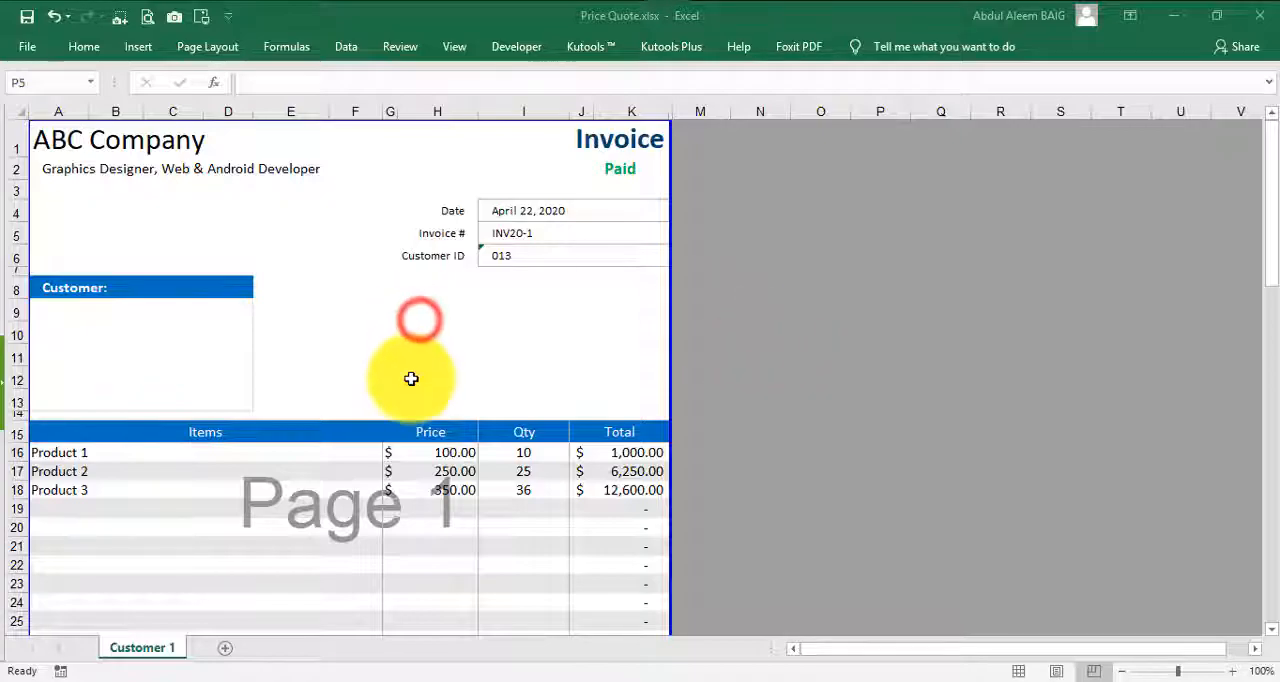
pyautogui.scroll(-12, 685, 357)
pyautogui.scroll(10, 671, 366)
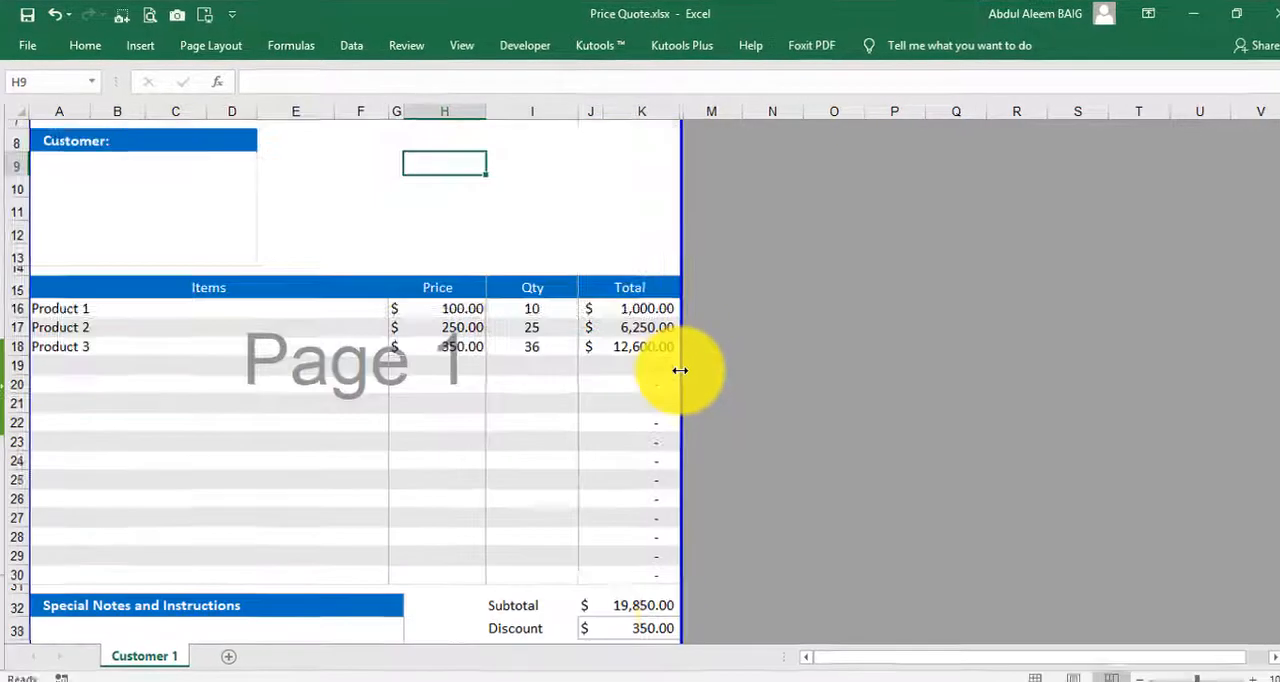
pyautogui.scroll(3, 680, 370)
pyautogui.click(60, 144)
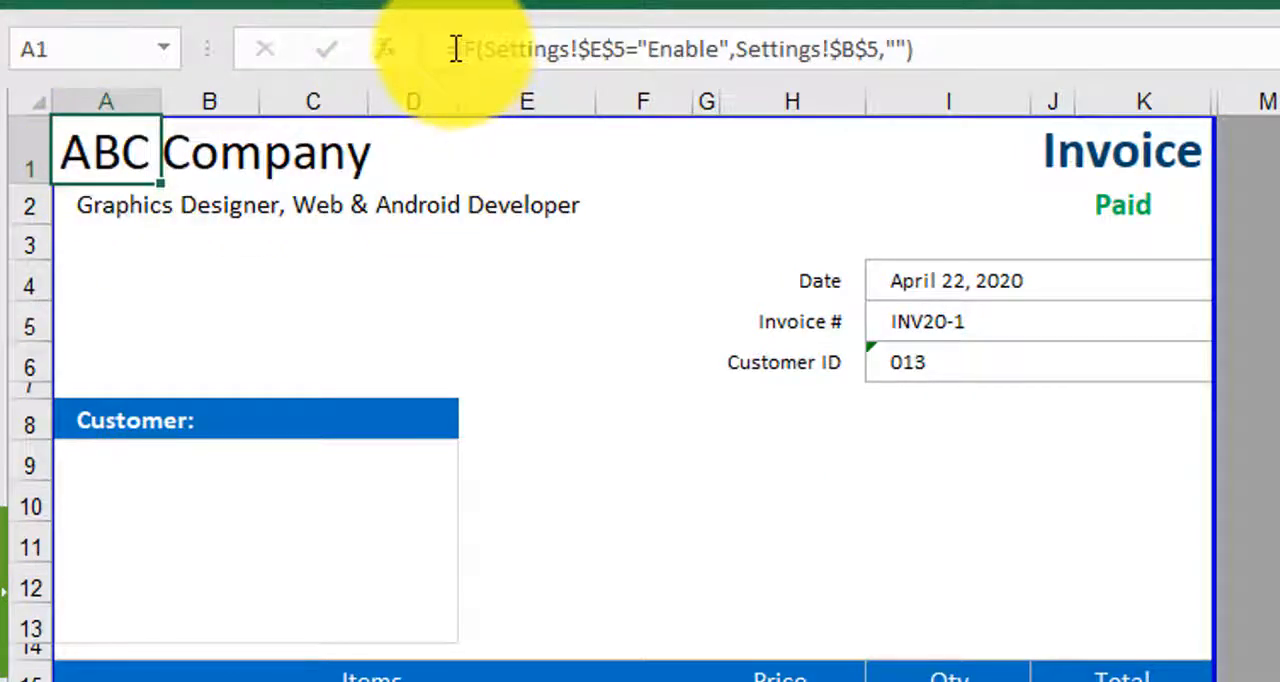
pyautogui.moveTo(446, 49); pyautogui.dragTo(1006, 57)
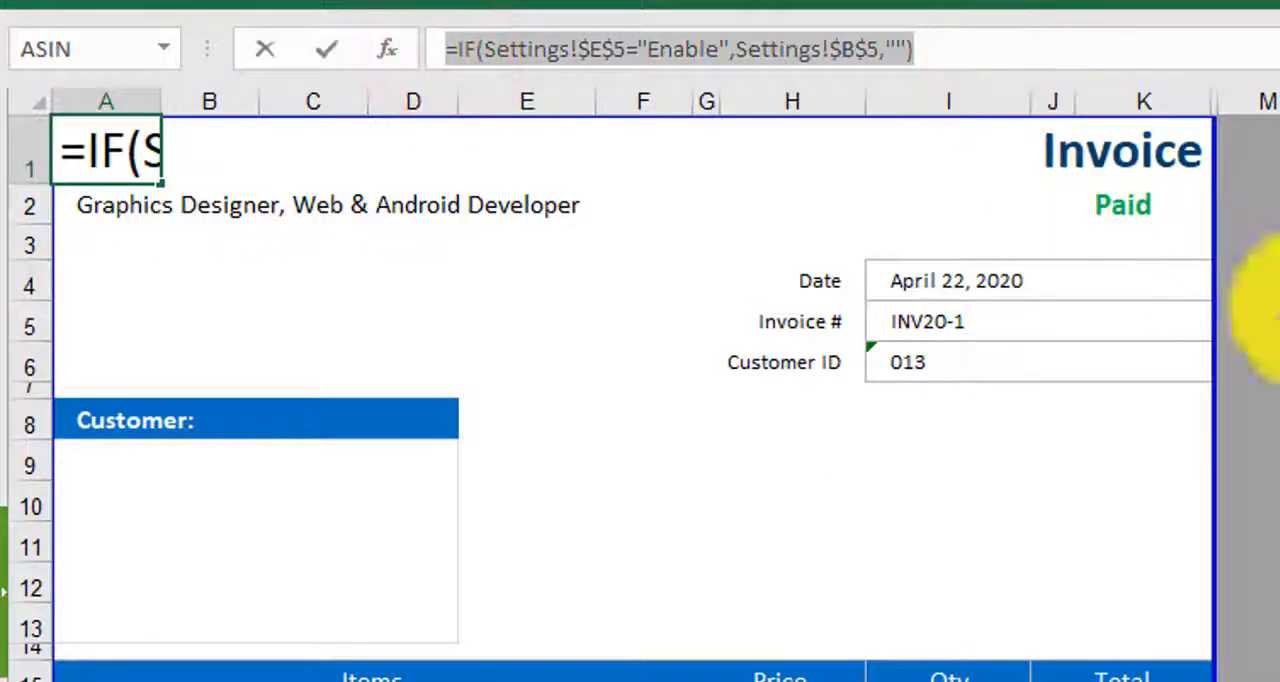
pyautogui.press('Escape')
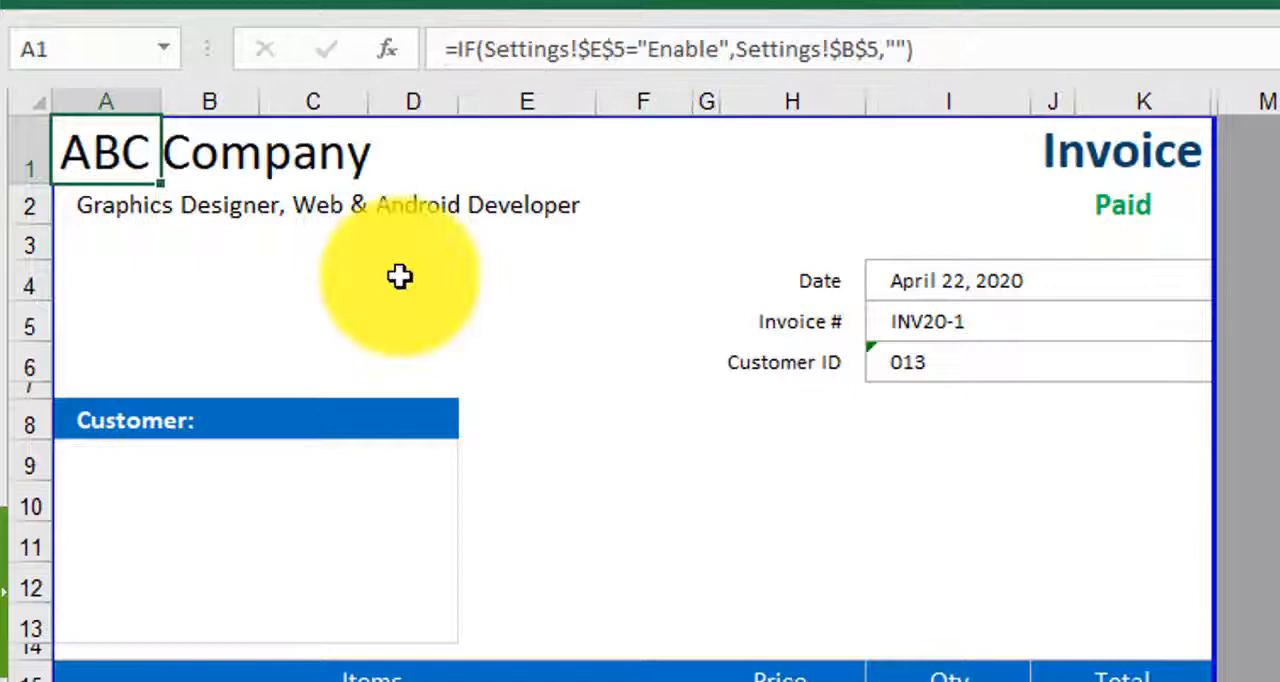
pyautogui.click(114, 206)
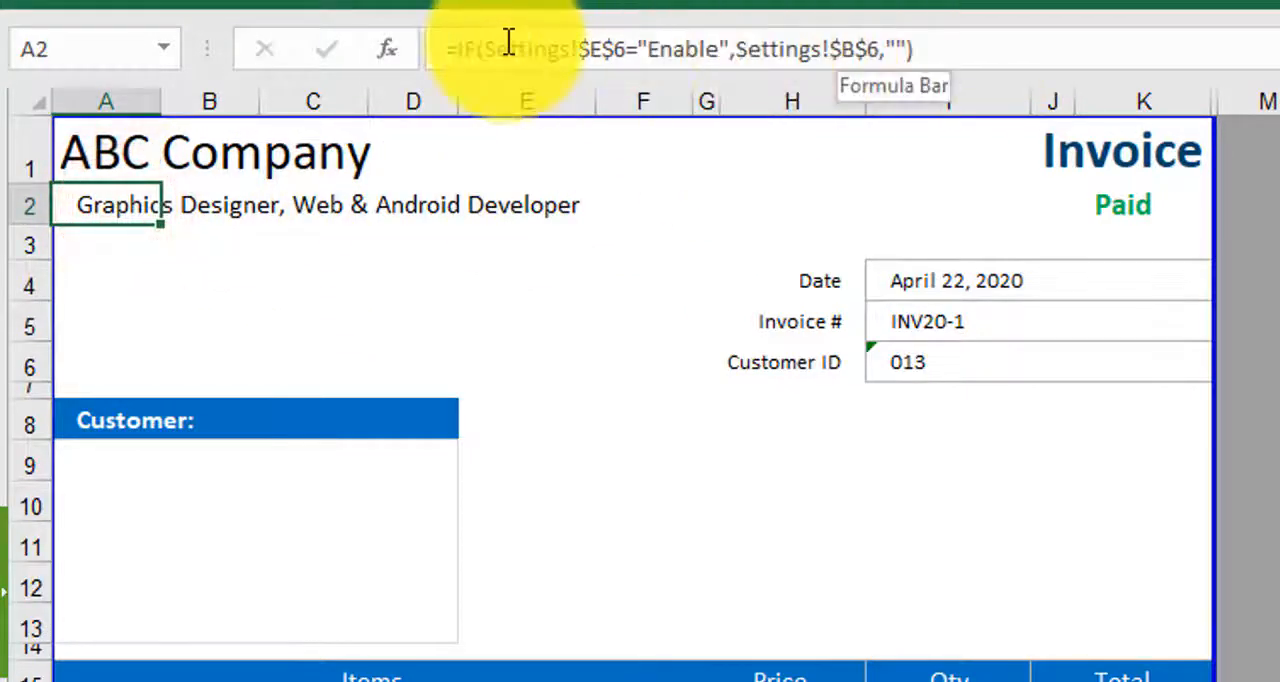
pyautogui.click(1279, 244)
# - Switch the invoice's payment status in J2 to Unpaid and back to Paid
pyautogui.click(1171, 206)
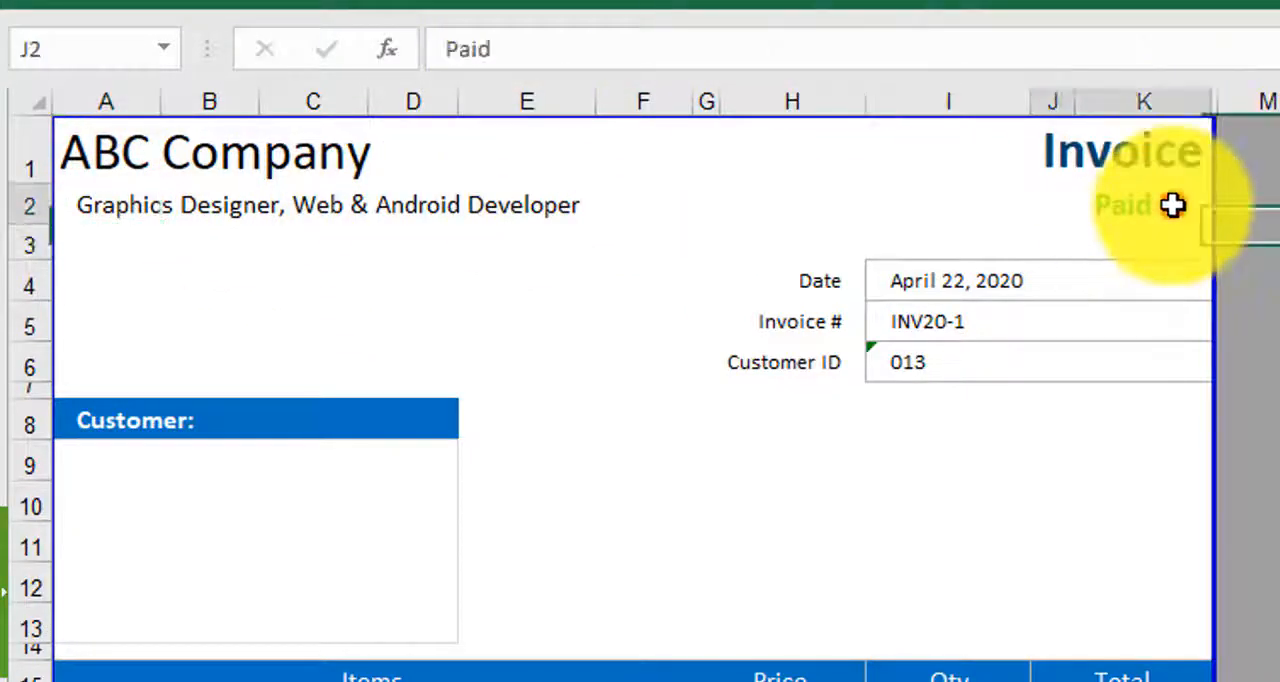
pyautogui.click(1235, 210)
pyautogui.click(1182, 244)
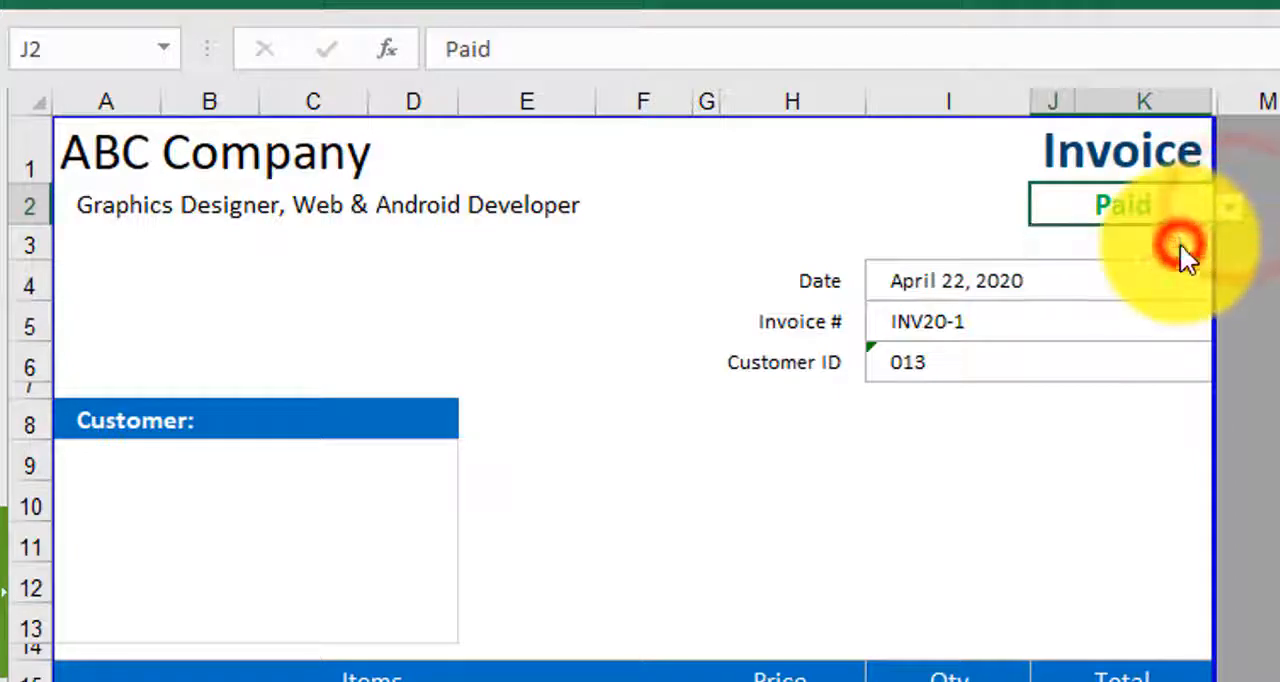
pyautogui.click(1228, 207)
pyautogui.click(1130, 260)
pyautogui.click(1228, 208)
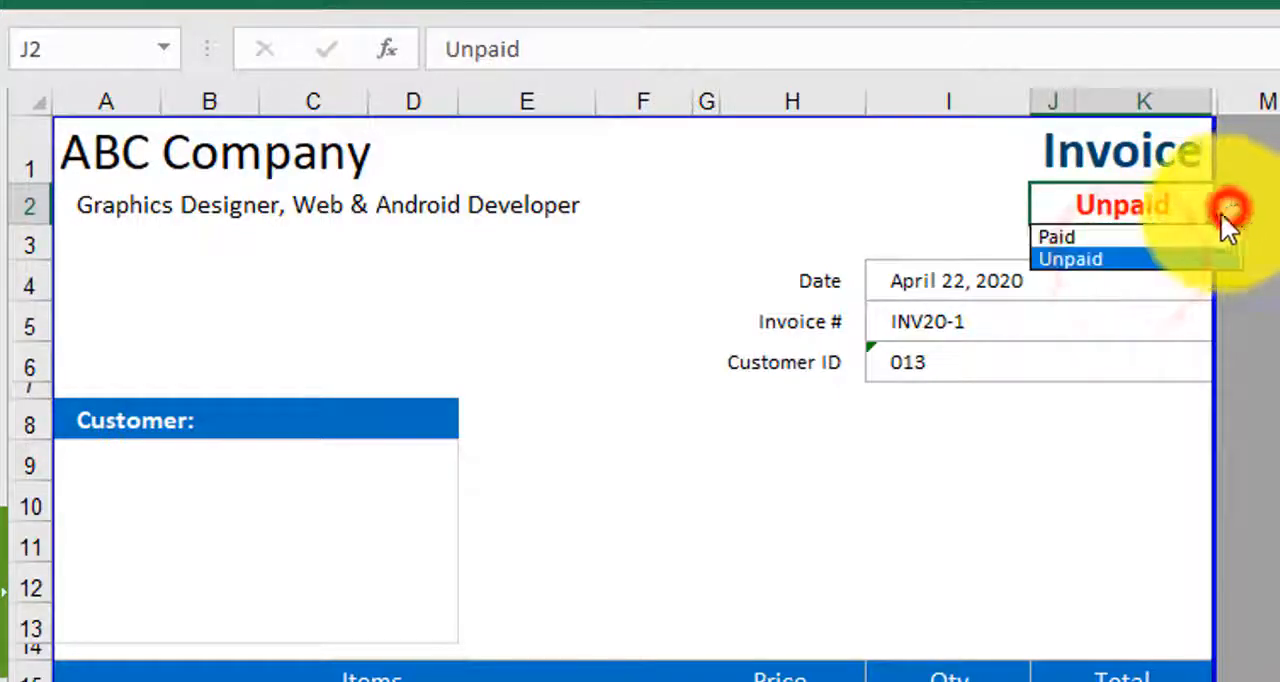
pyautogui.click(1166, 235)
# - Inspect the cell contents behind the invoice's date, invoice number and customer ID
pyautogui.click(950, 280)
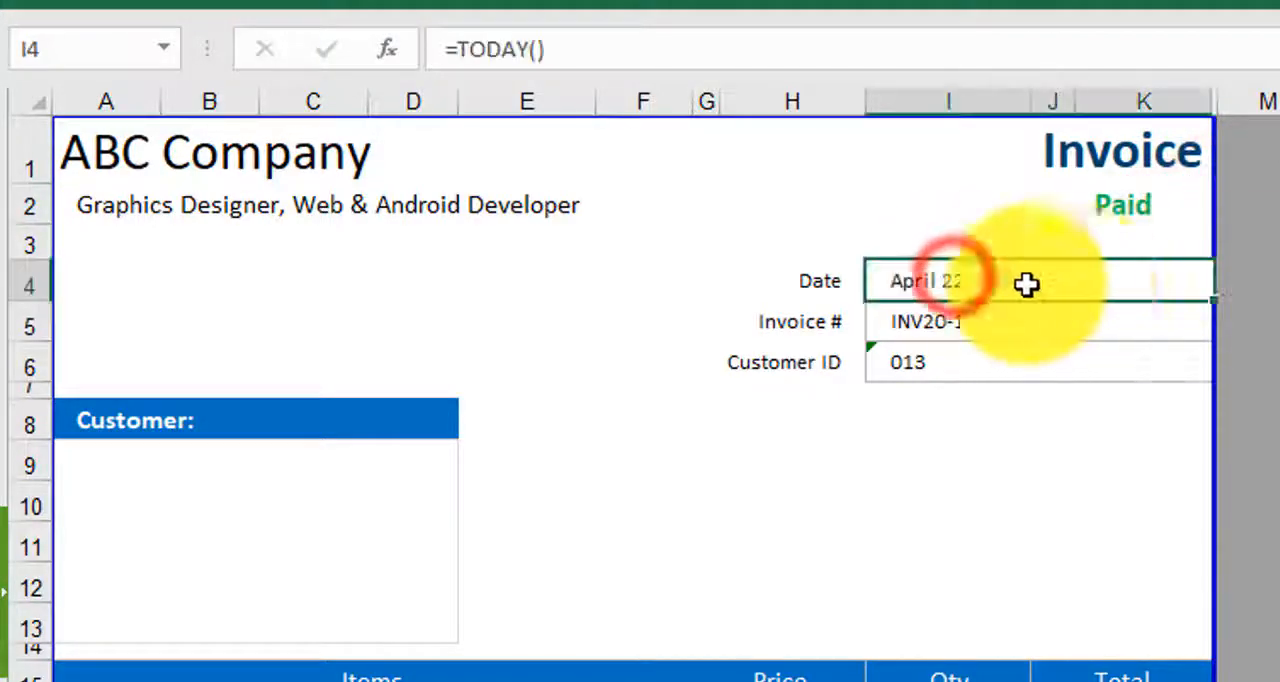
pyautogui.click(938, 330)
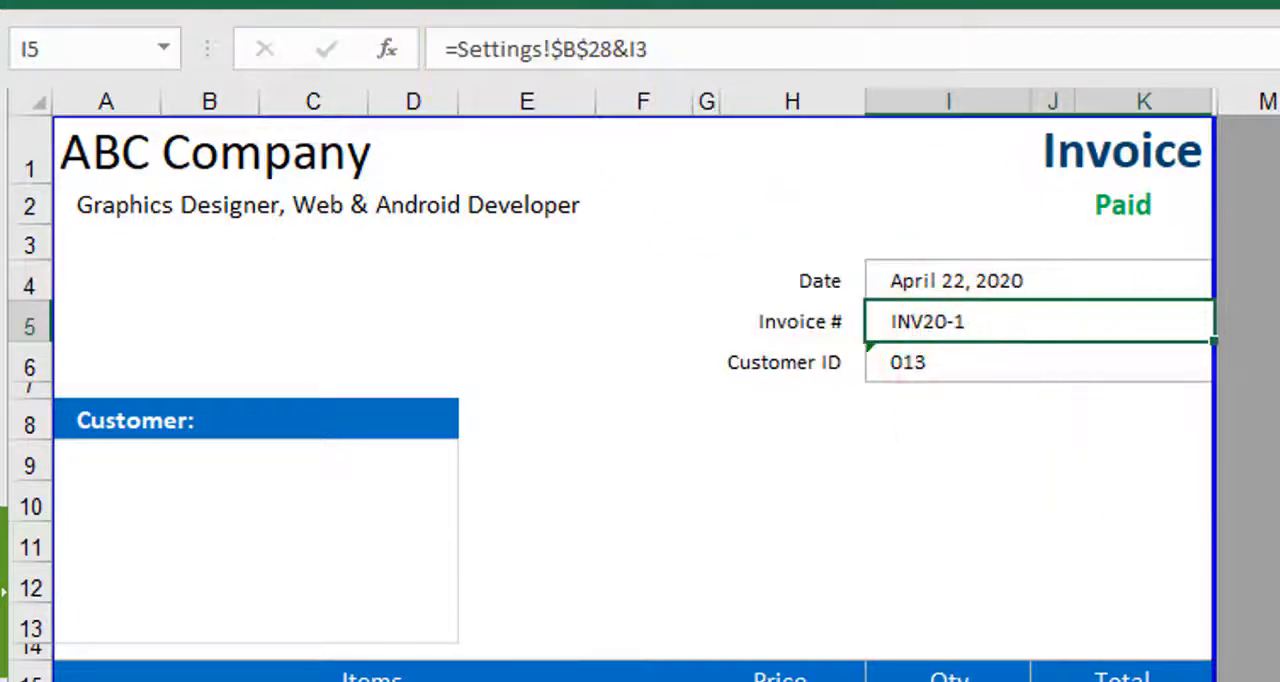
pyautogui.click(910, 358)
# - Enter the placeholder "Customer Name:" in the merged box under the Customer heading
pyautogui.click(117, 480)
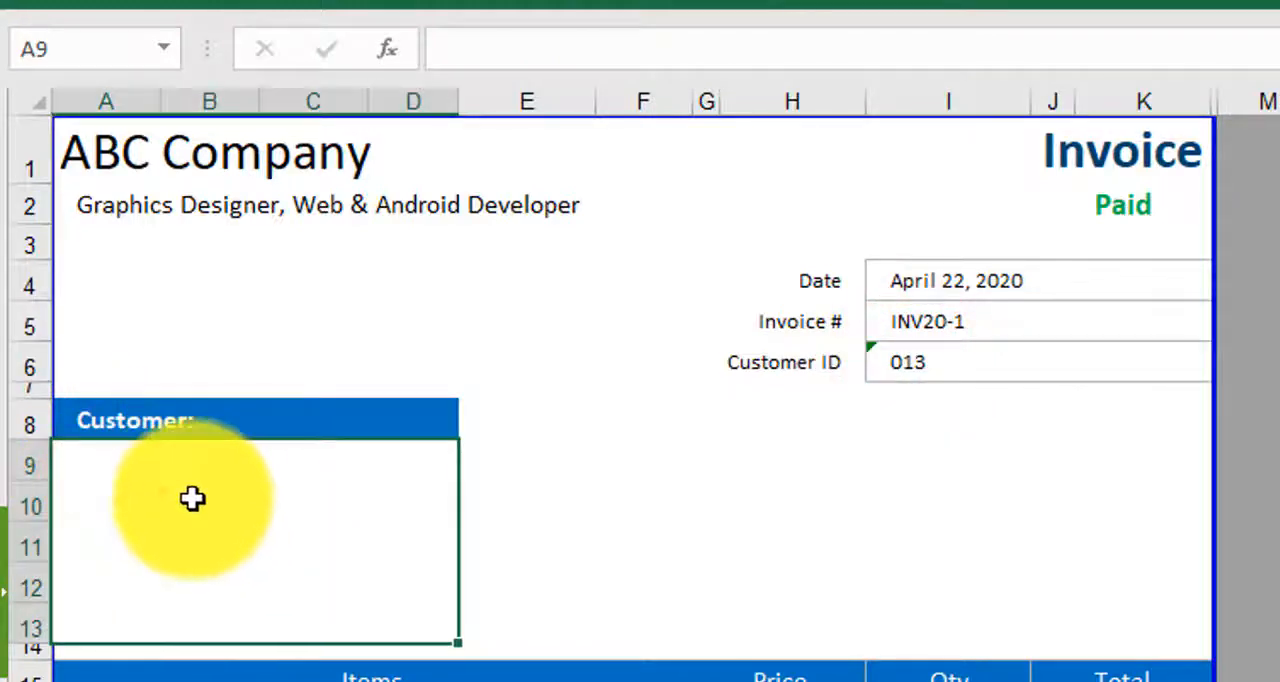
pyautogui.write('C')
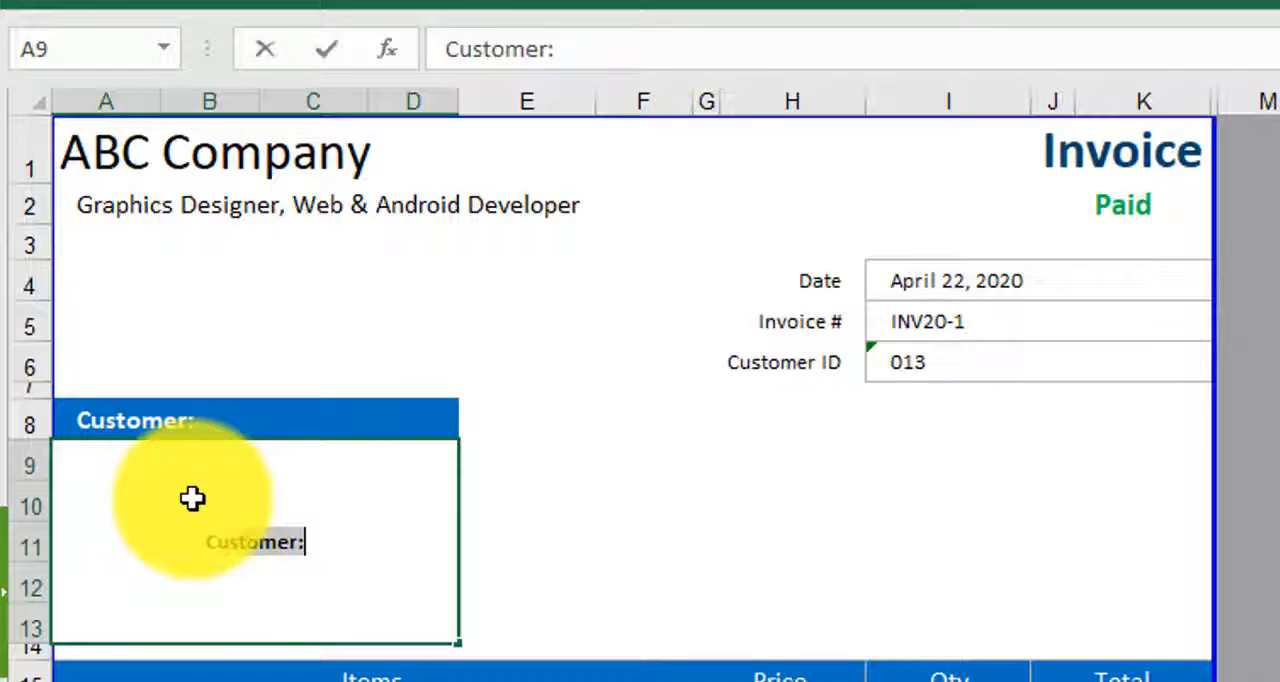
pyautogui.write('ustomer Name')
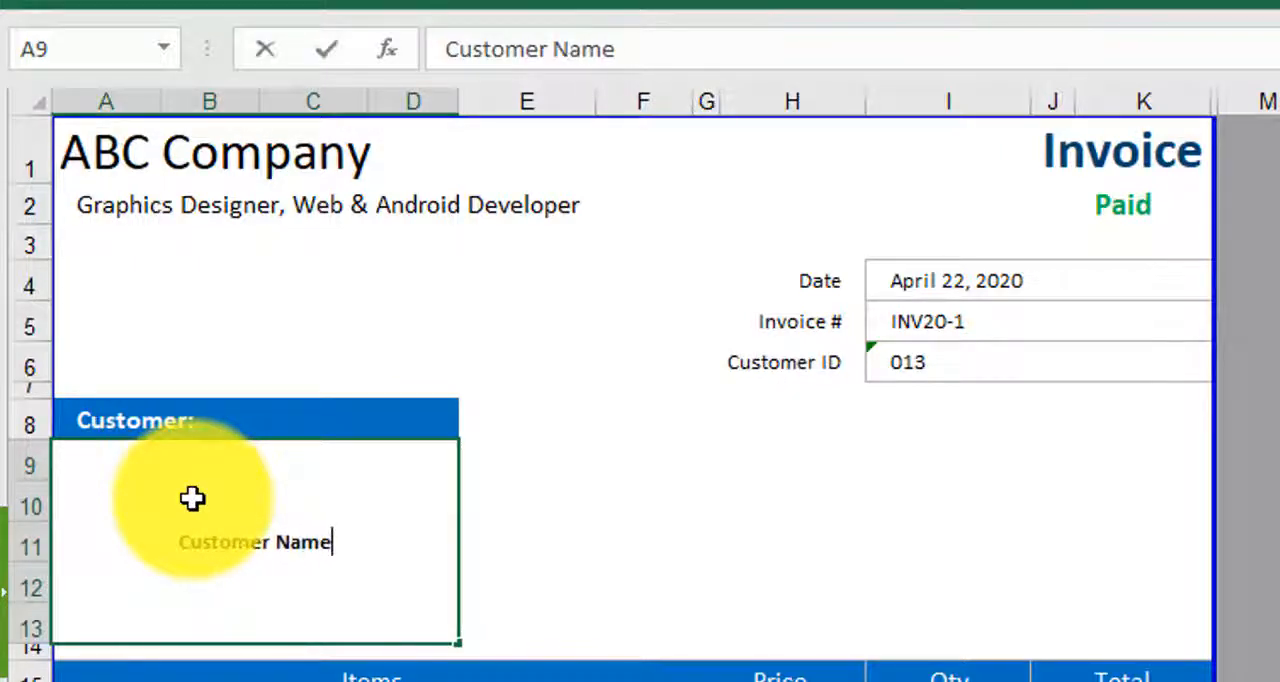
pyautogui.write(':')
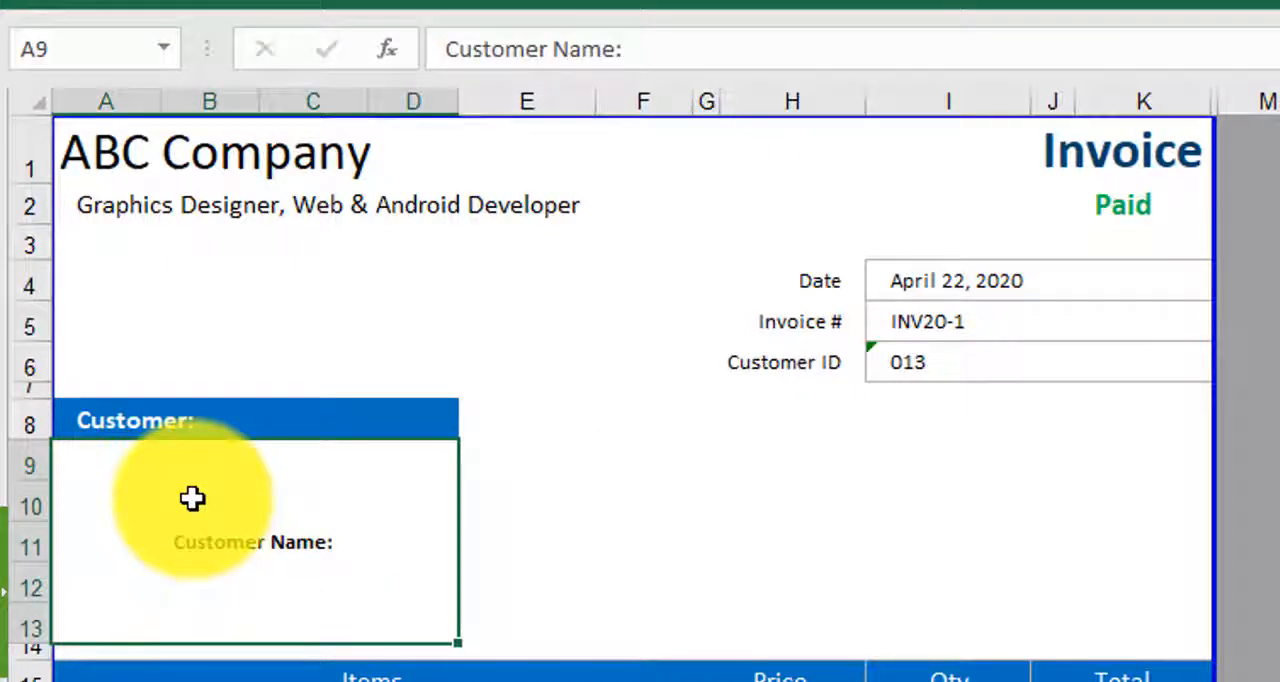
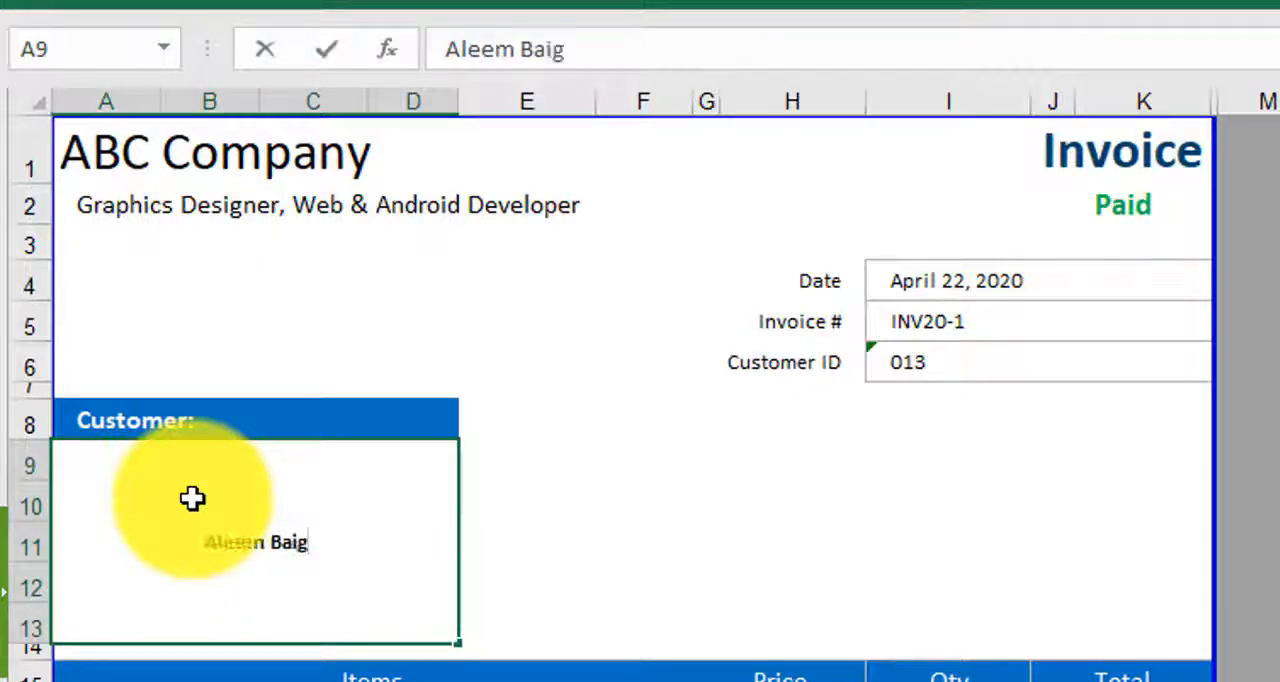
# - Fill the customer box with the customer's full name, city and country on three separate lines within the cell
pyautogui.press('Up')
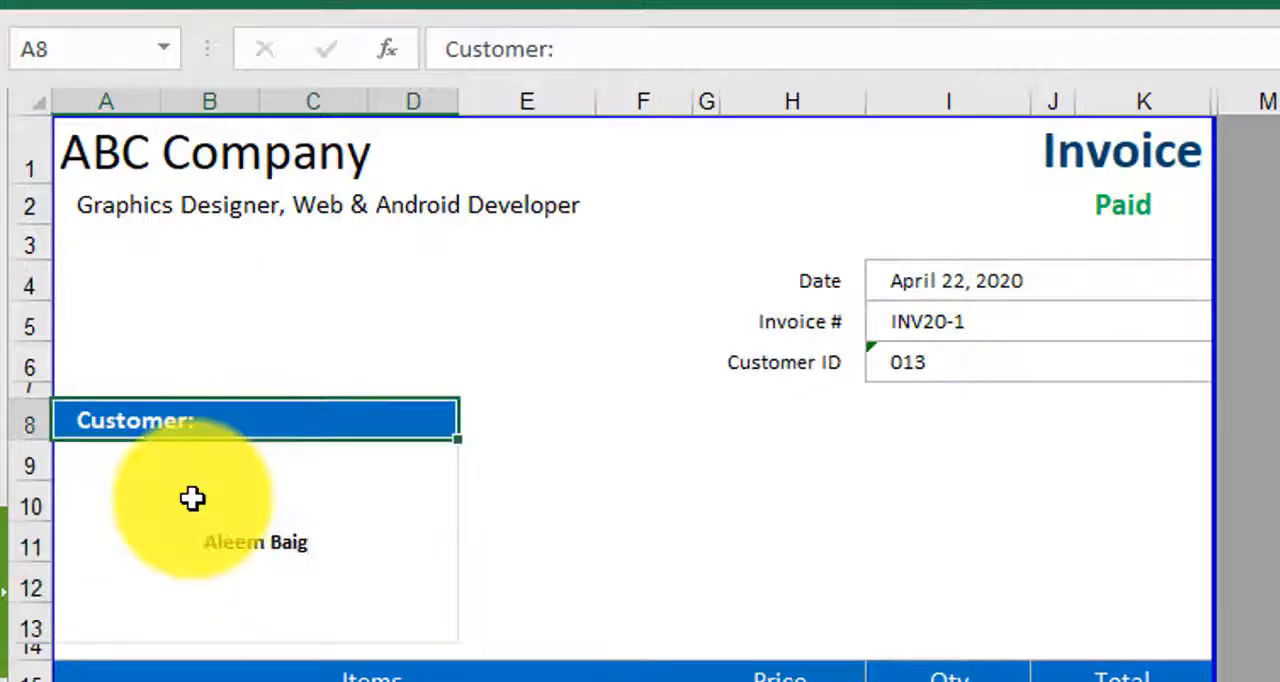
pyautogui.press('Down')
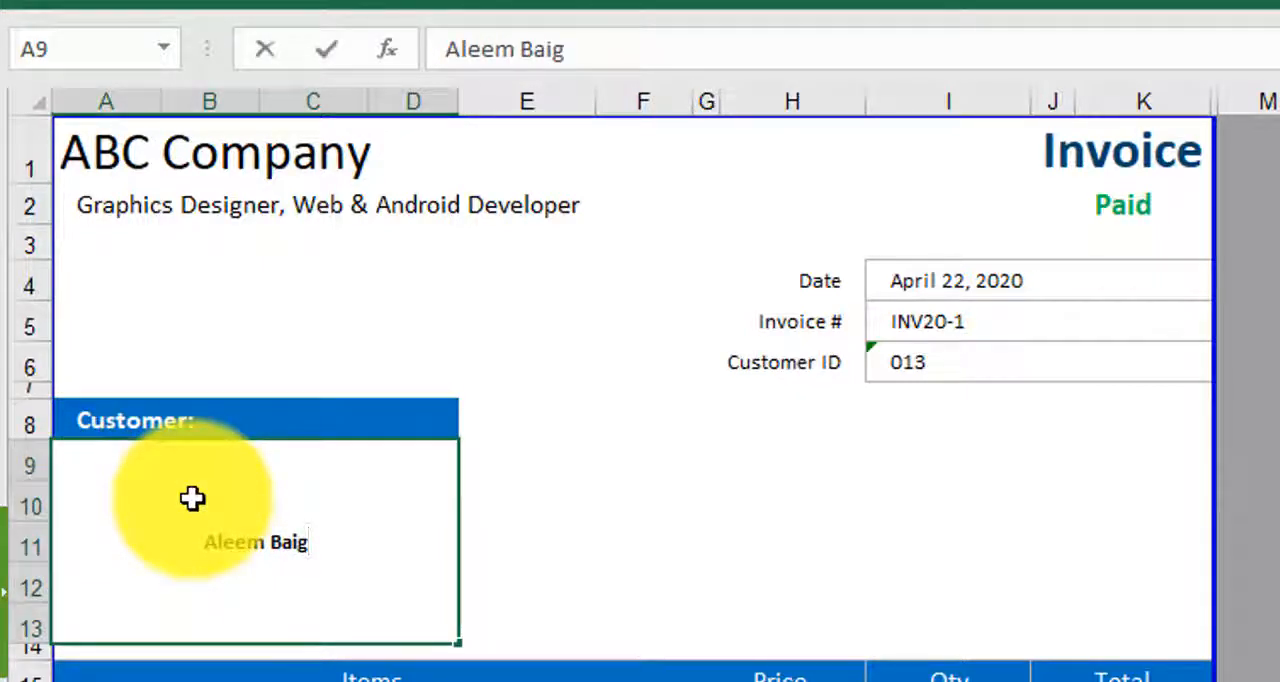
pyautogui.hotkey('alt', 'Return')
pyautogui.write('Karachi')
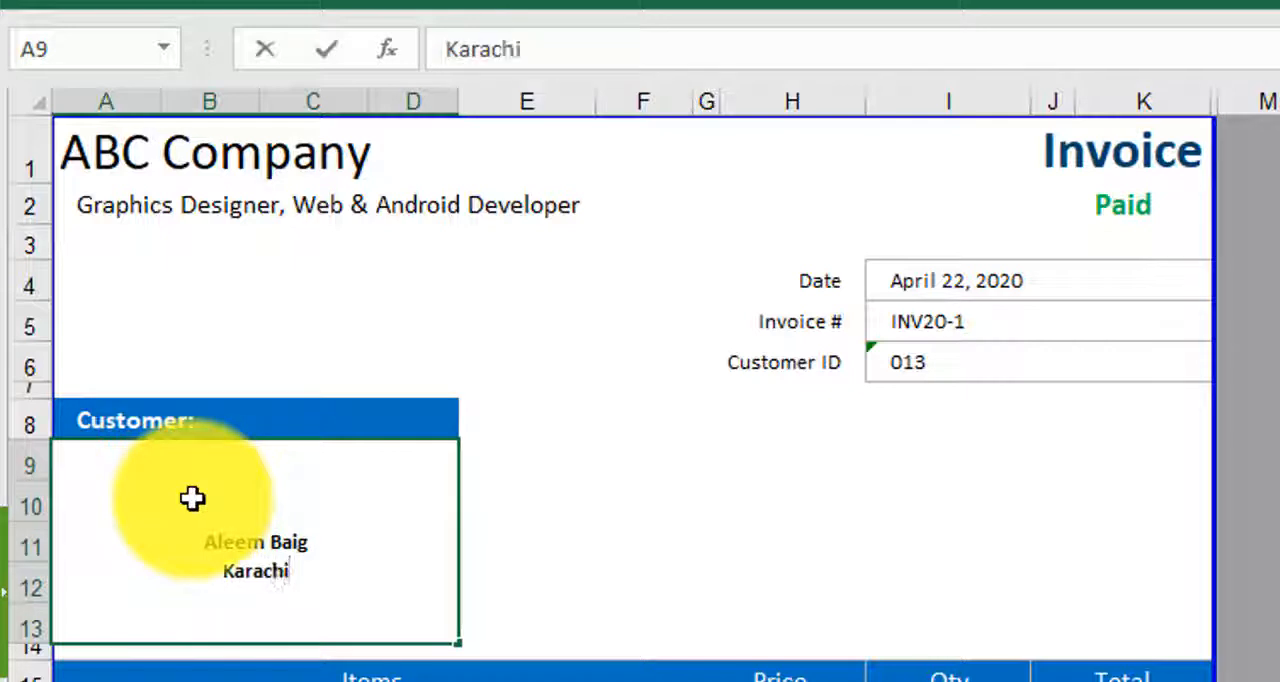
pyautogui.hotkey('alt', 'Return')
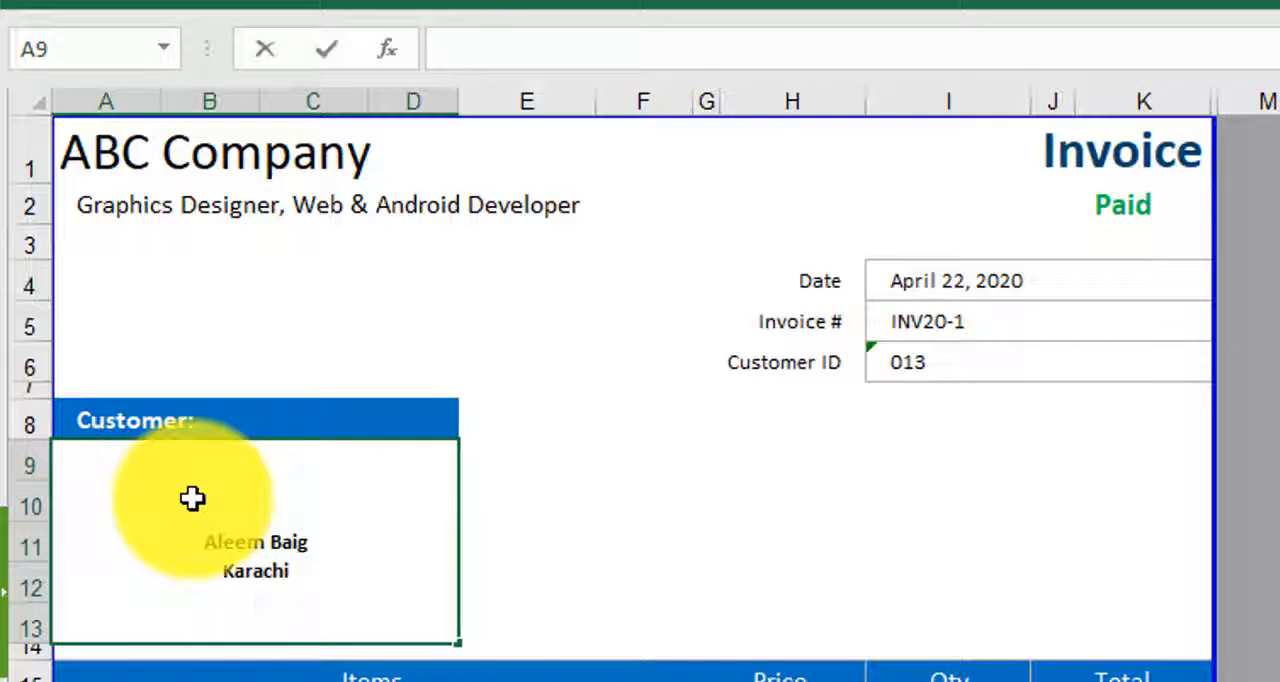
pyautogui.write('Pakisata')
pyautogui.press('BackSpace')
pyautogui.press('BackSpace')
pyautogui.press('BackSpace')
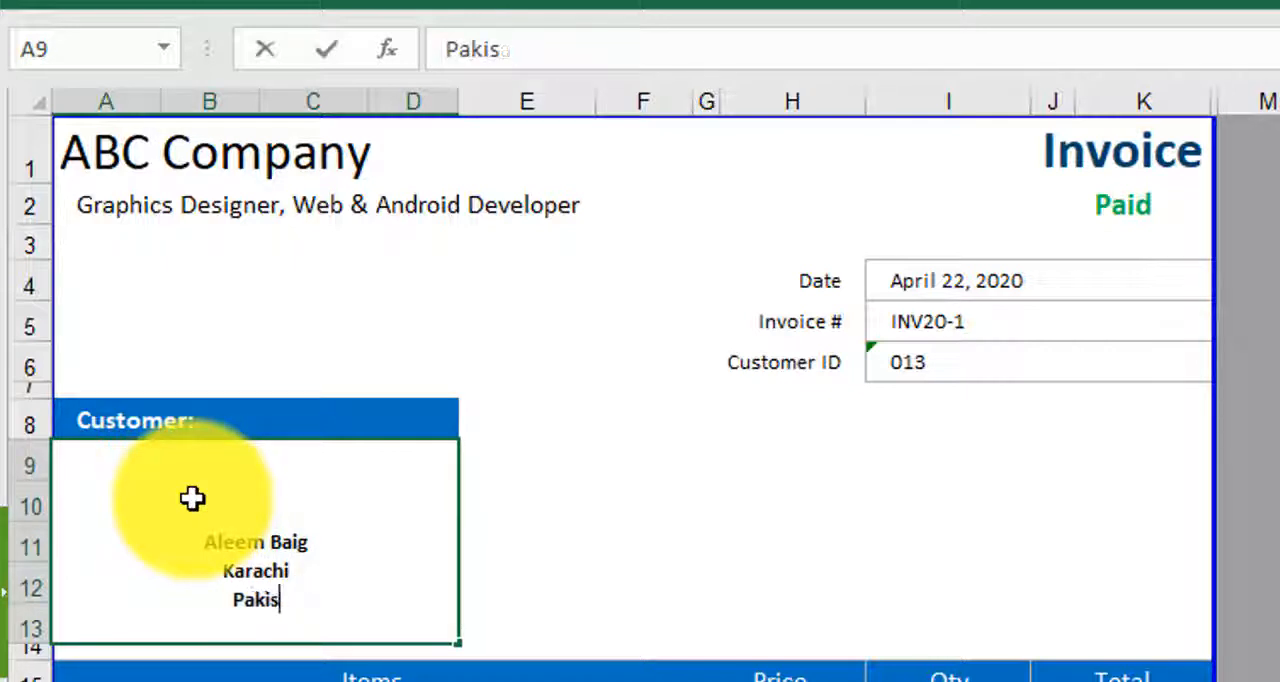
pyautogui.write('tan')
pyautogui.press('Return')
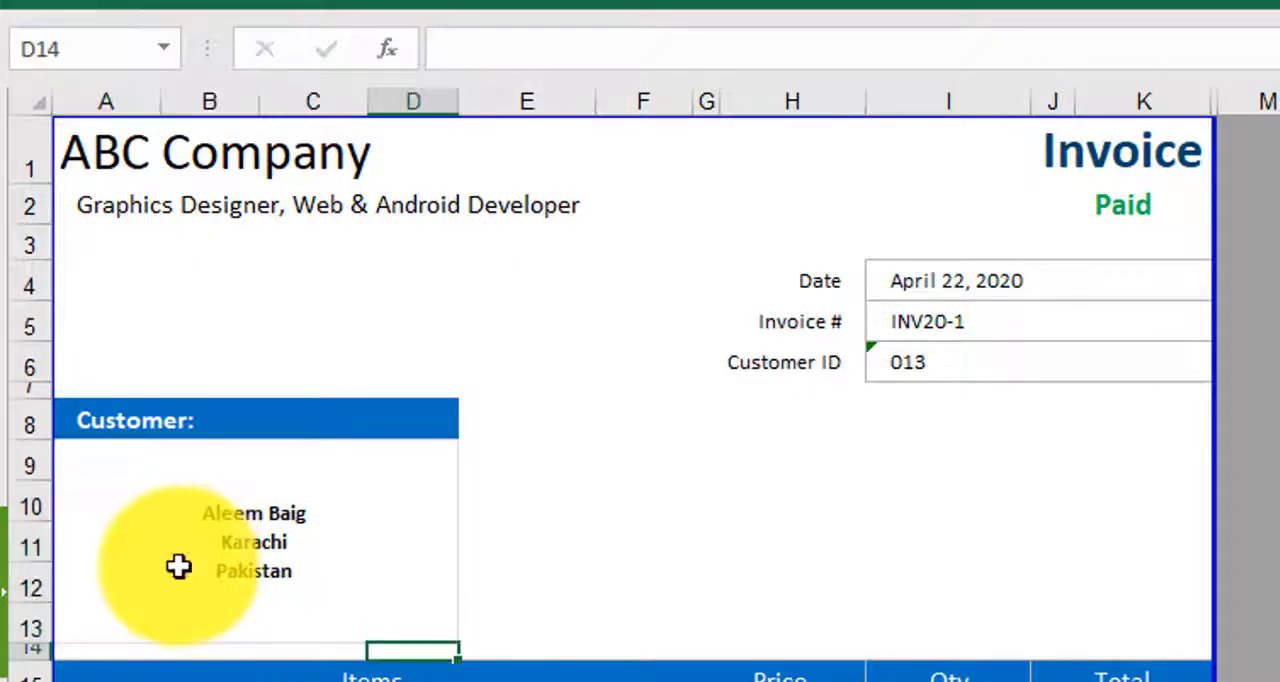
# - Align the customer details to the left and to the top of their box
pyautogui.click(123, 567)
pyautogui.click(130, 4)
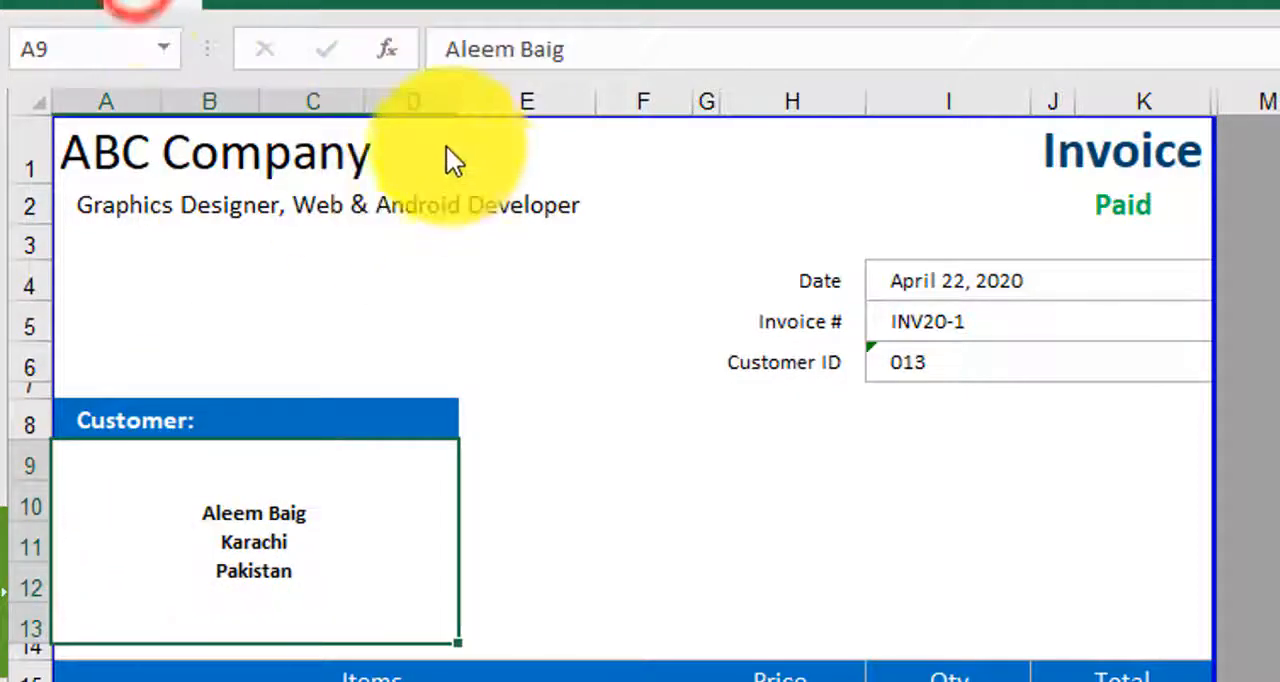
pyautogui.click(563, 110)
pyautogui.click(551, 43)
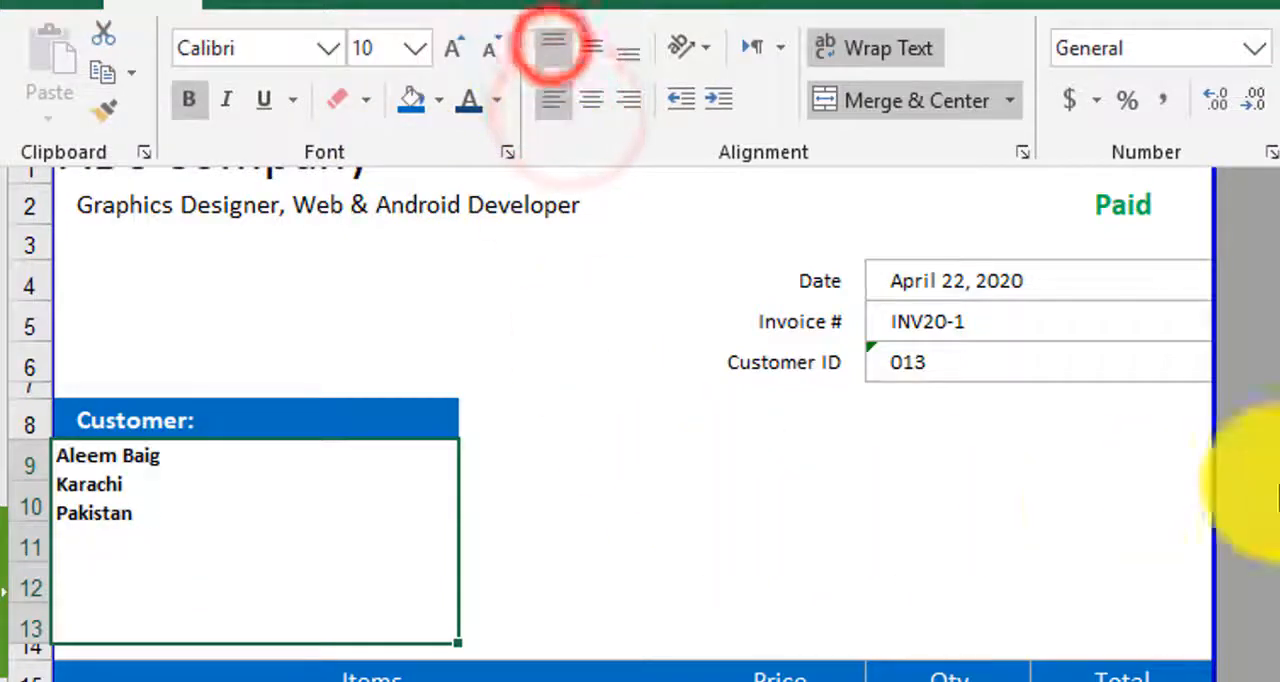
pyautogui.click(705, 466)
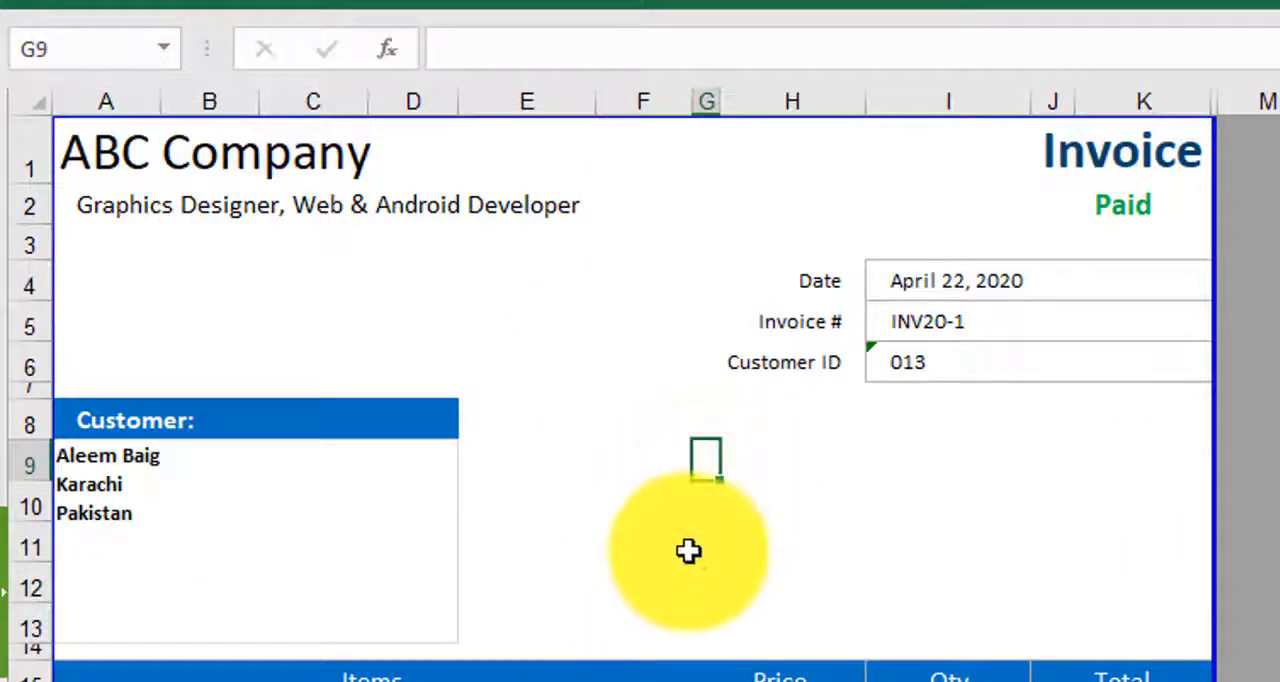
# - Examine the Product 1 row's description, price and total formula in the items table
pyautogui.scroll(-1, 689, 551)
pyautogui.click(363, 546)
pyautogui.click(343, 578)
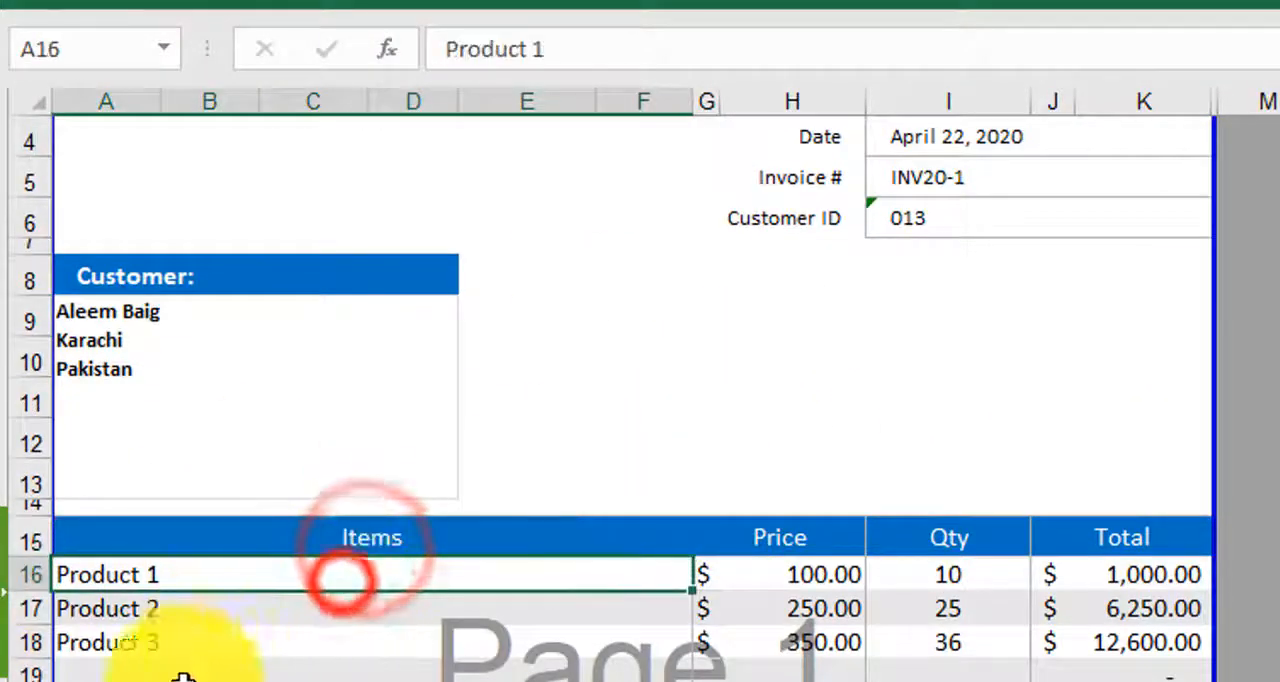
pyautogui.click(812, 577)
pyautogui.click(1157, 578)
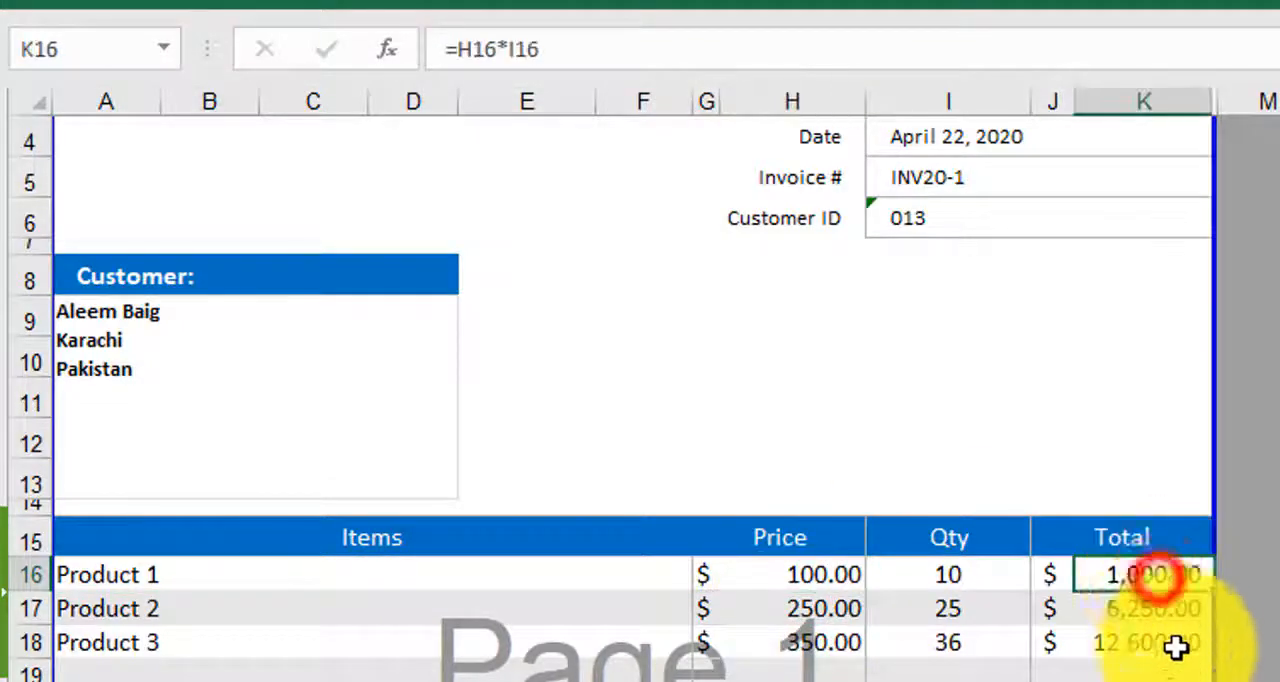
# - Review the special notes box, the subtotal, discount and total cells, and the contact and address lines in the invoice's footer
pyautogui.scroll(-5, 1140, 645)
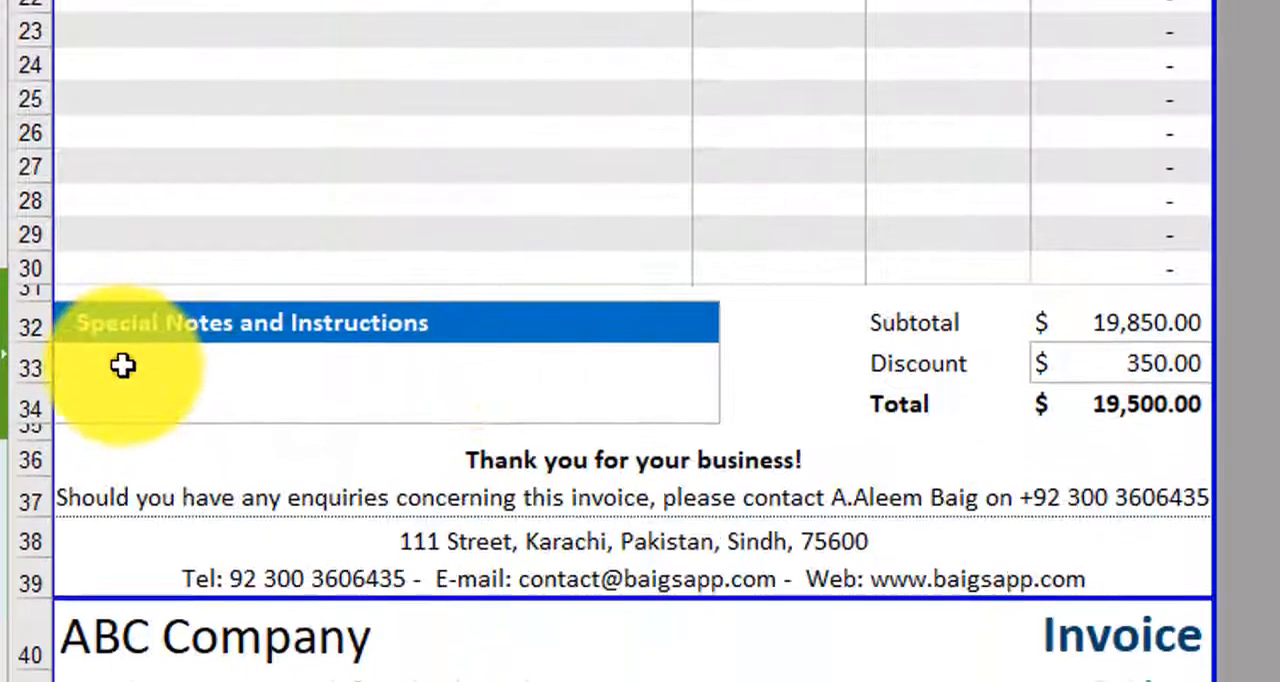
pyautogui.click(123, 615)
pyautogui.scroll(1, 478, 355)
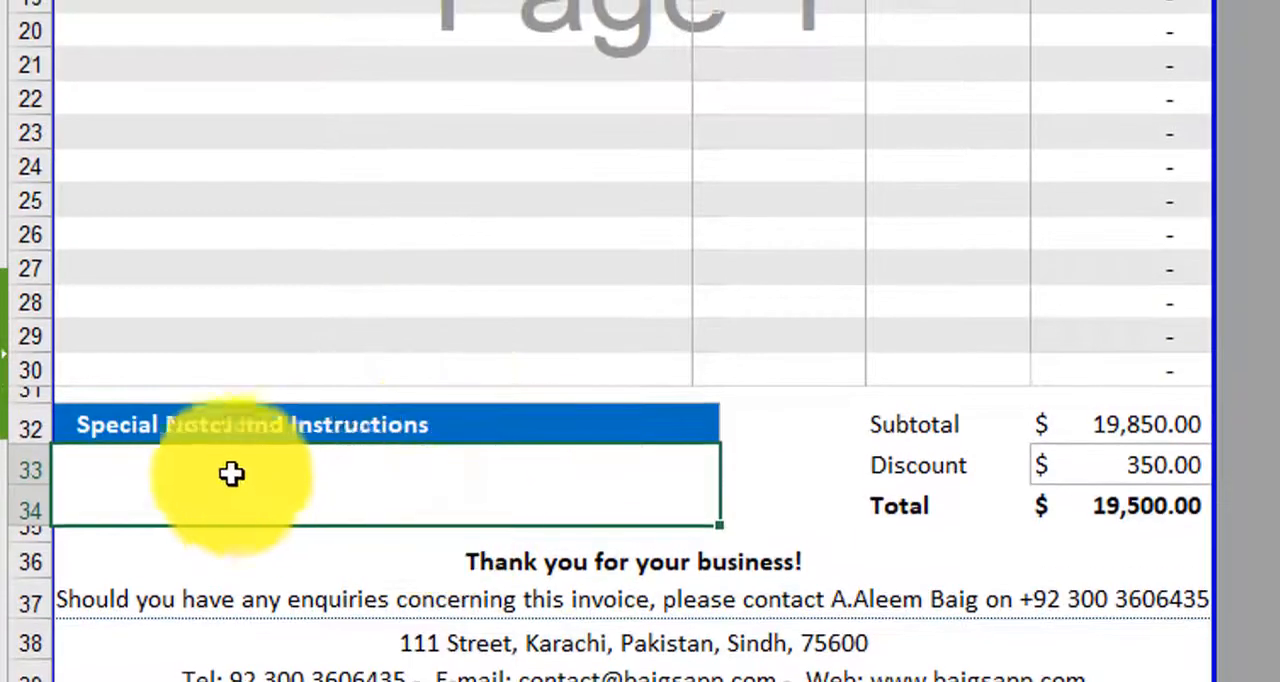
pyautogui.click(246, 483)
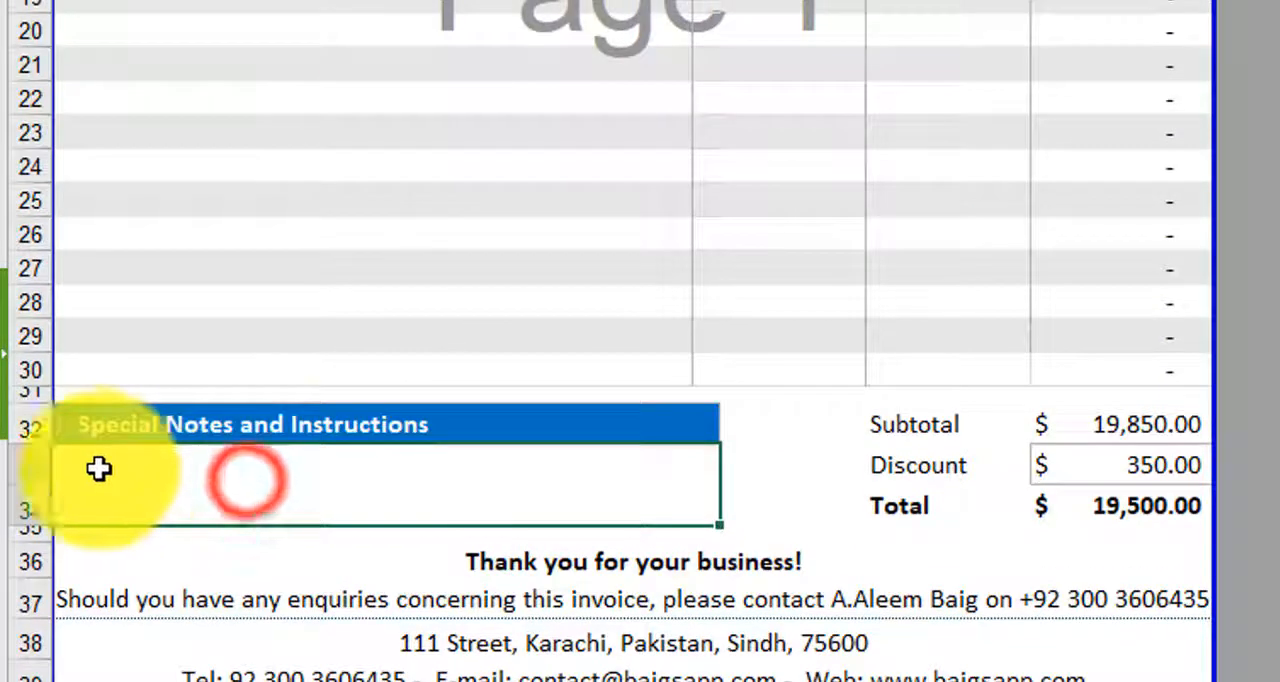
pyautogui.click(943, 423)
pyautogui.click(1166, 420)
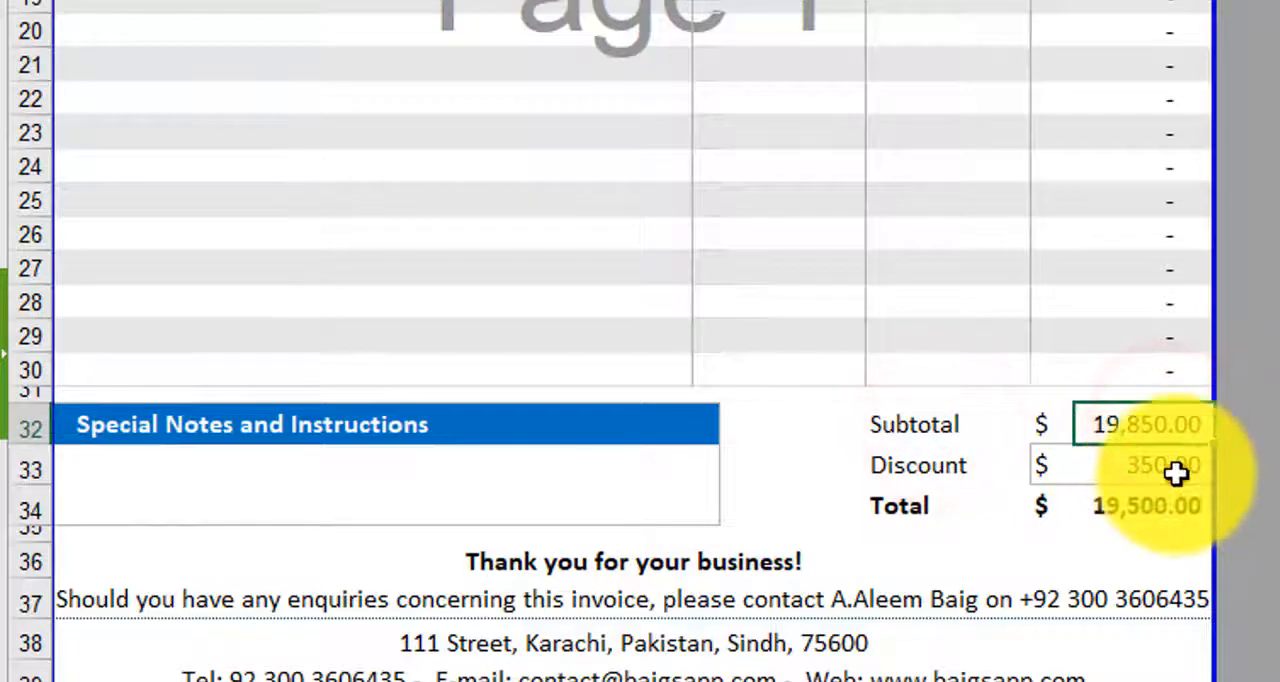
pyautogui.click(1178, 466)
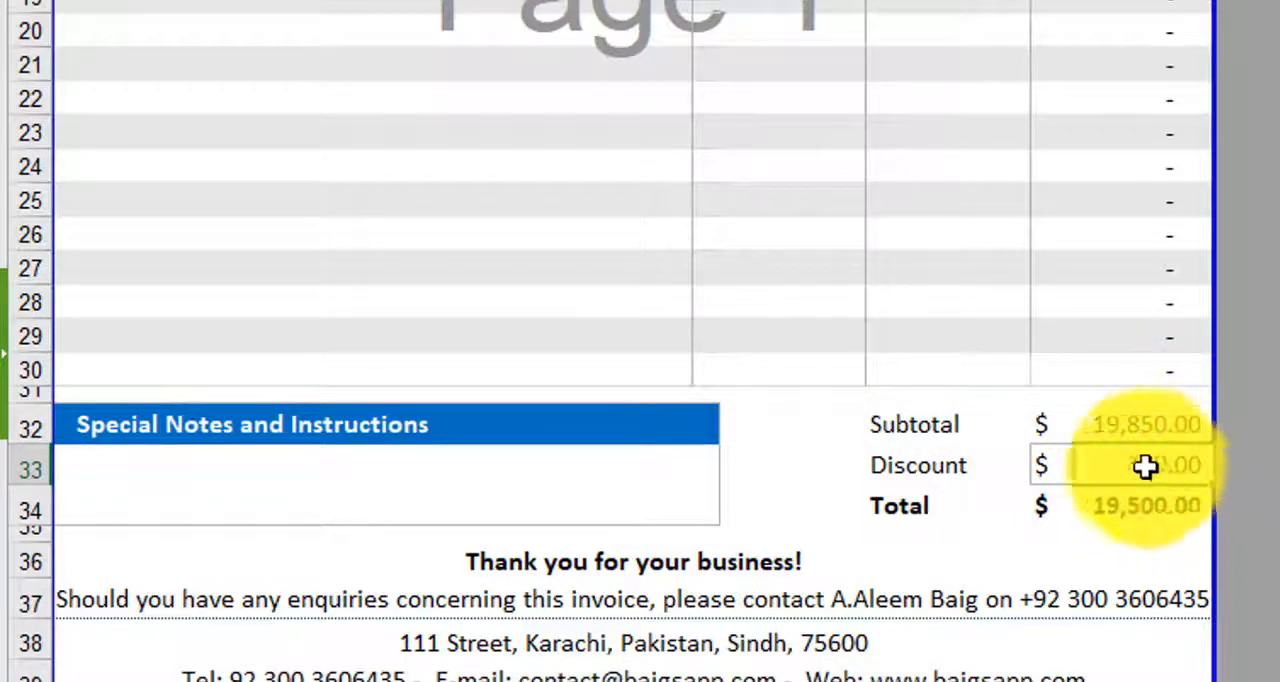
pyautogui.click(1130, 510)
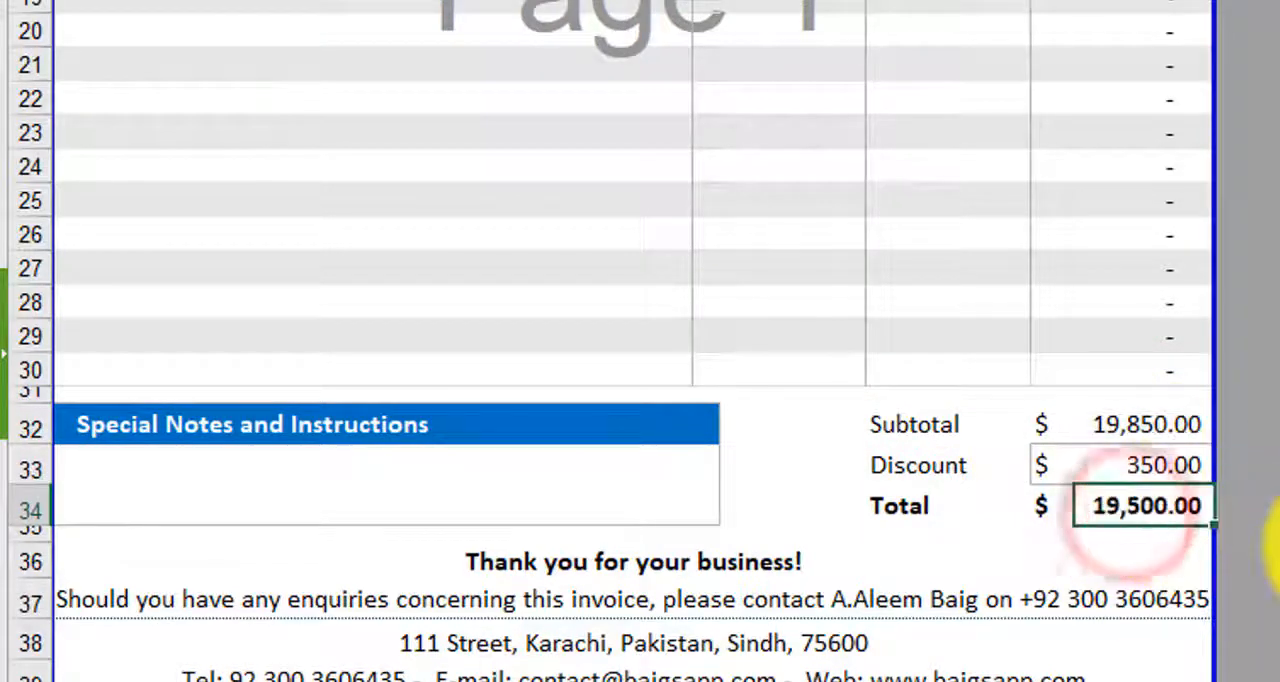
pyautogui.click(372, 676)
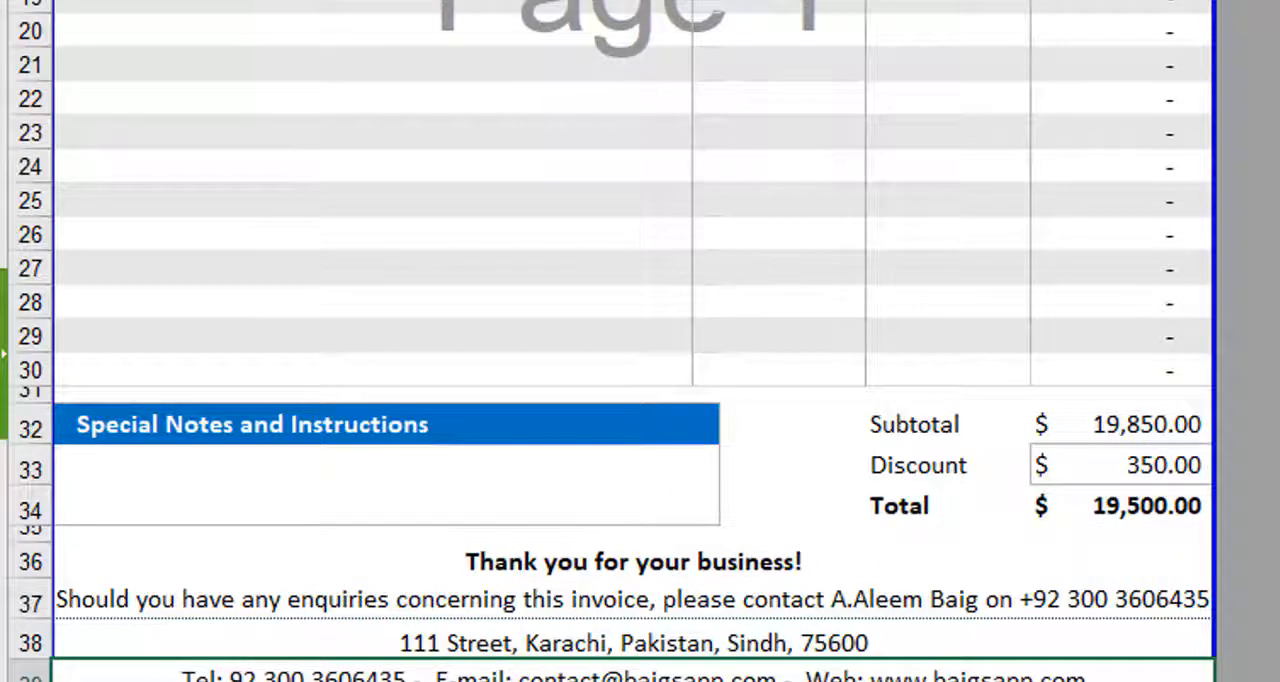
pyautogui.click(646, 643)
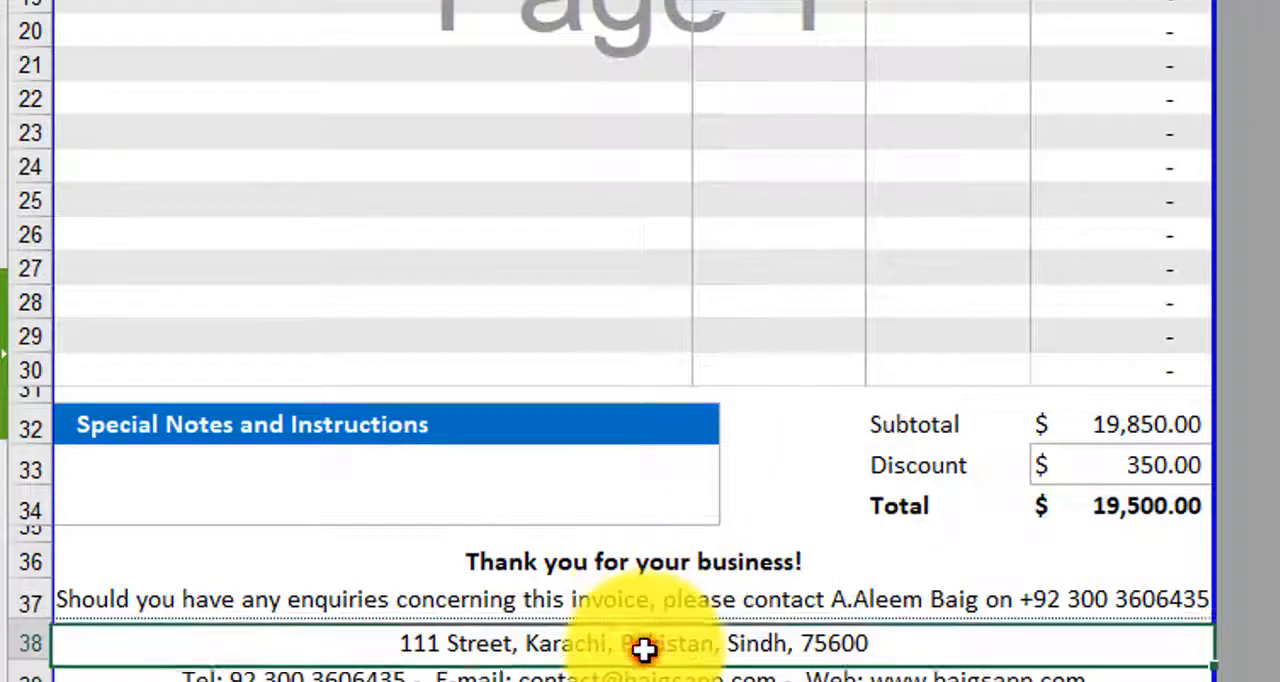
# - Examine the enquiries and thank-you lines in the first invoice's footer, and look back over the customer box and items table
pyautogui.click(634, 594)
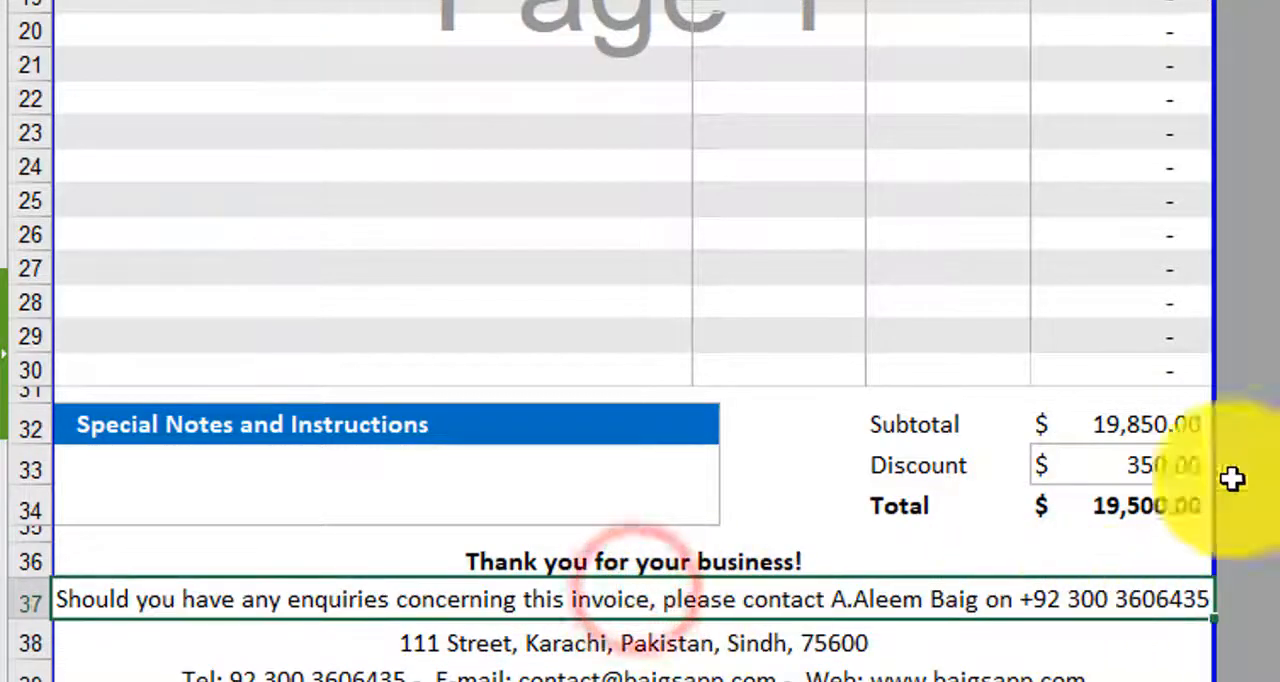
pyautogui.click(606, 562)
pyautogui.scroll(5, 606, 562)
pyautogui.scroll(-3, 606, 562)
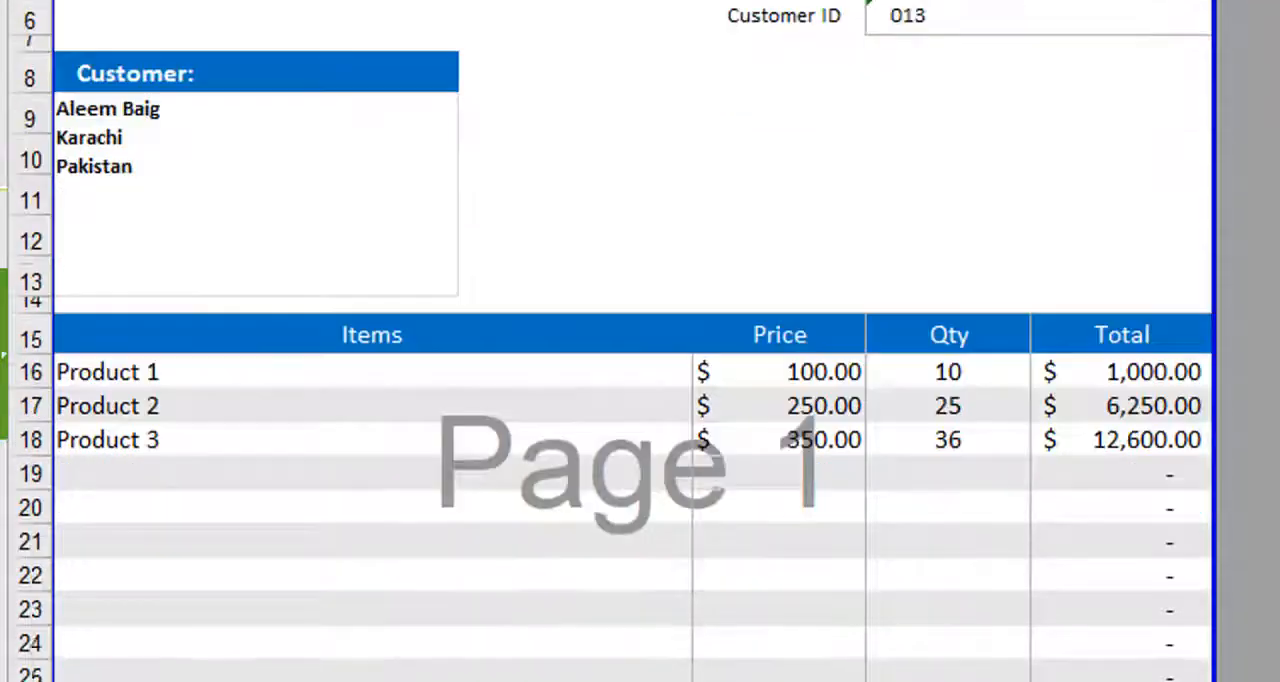
pyautogui.scroll(3, 610, 360)
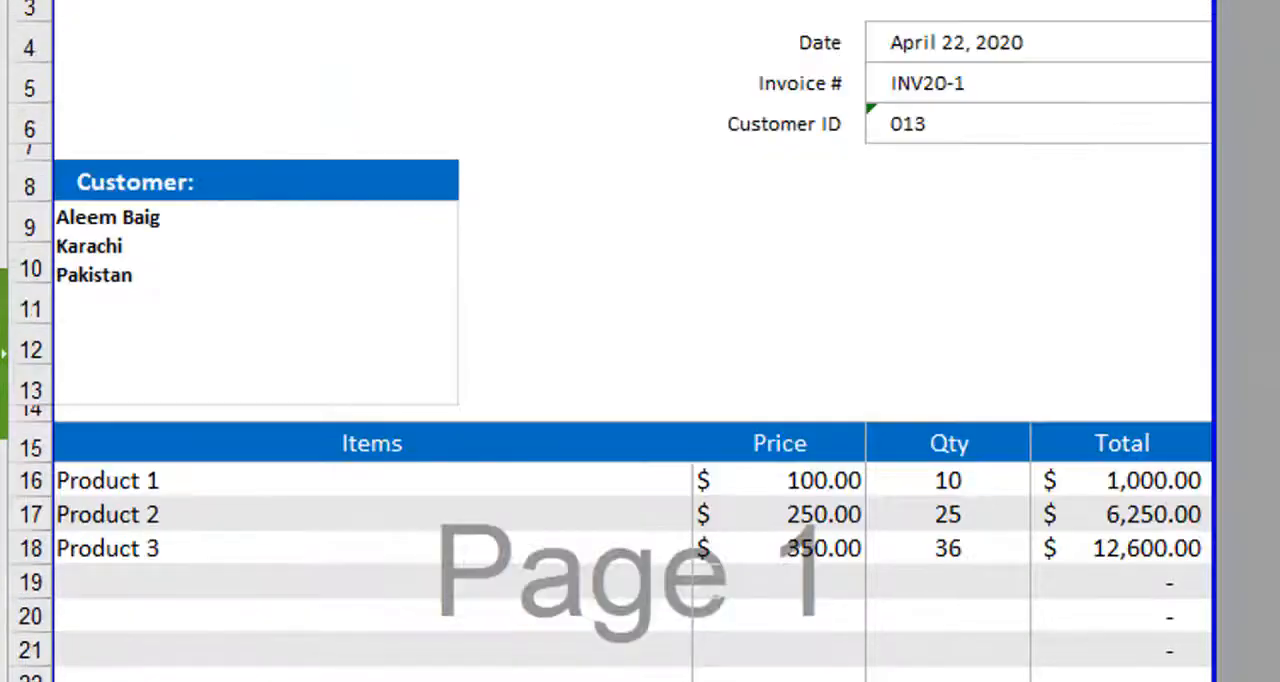
pyautogui.scroll(-2, 610, 360)
pyautogui.scroll(2, 610, 360)
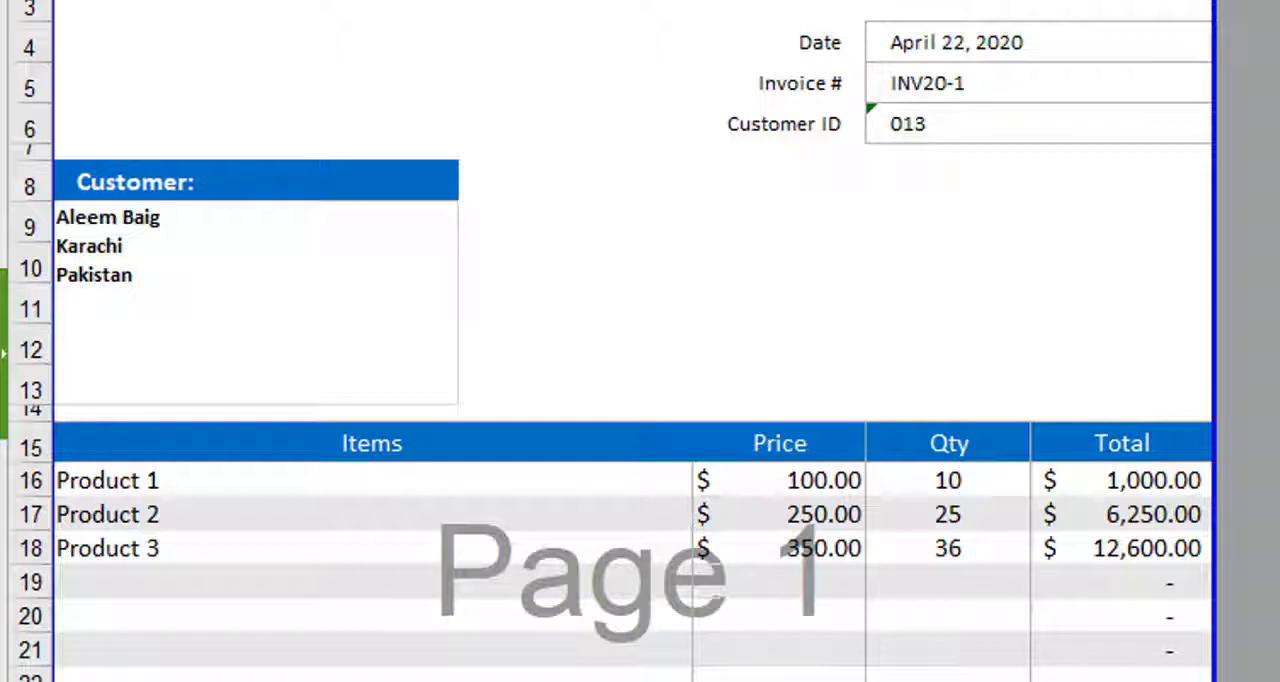
# - Compare the invoice numbers on the first and second invoice pages and look through the second invoice to its footer
pyautogui.click(951, 83)
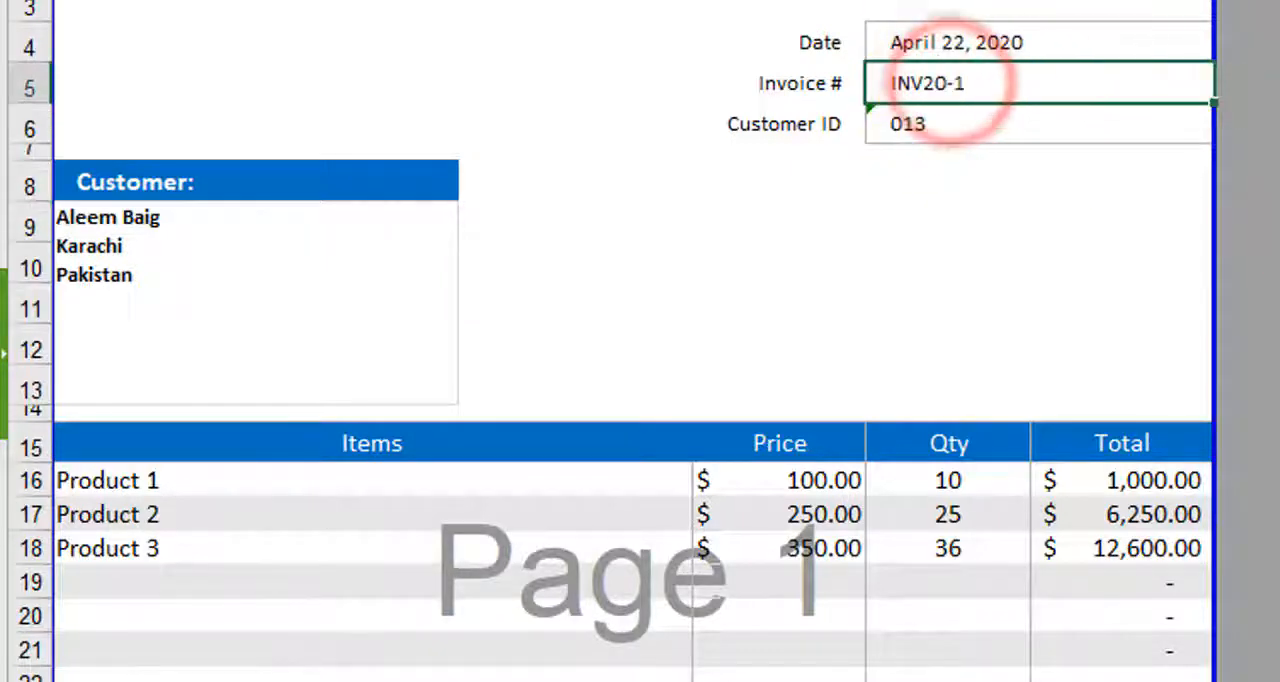
pyautogui.click(1279, 318)
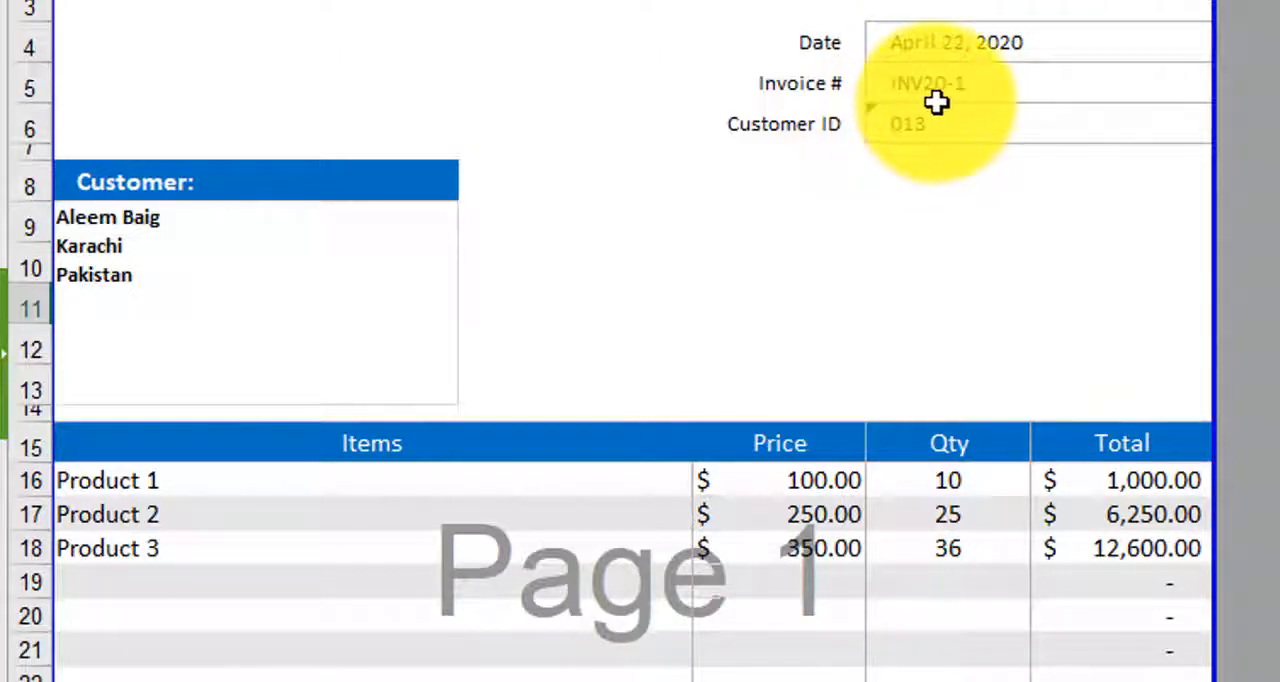
pyautogui.scroll(-4, 1100, 176)
pyautogui.scroll(-6, 1100, 176)
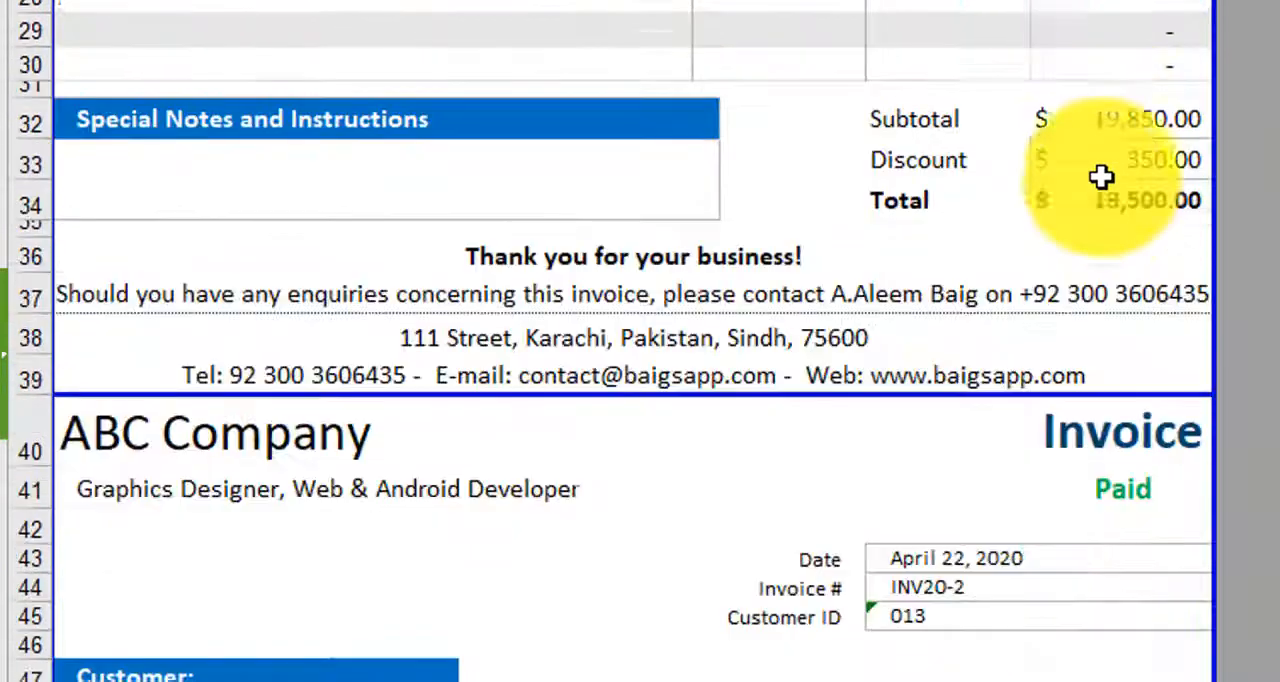
pyautogui.click(990, 283)
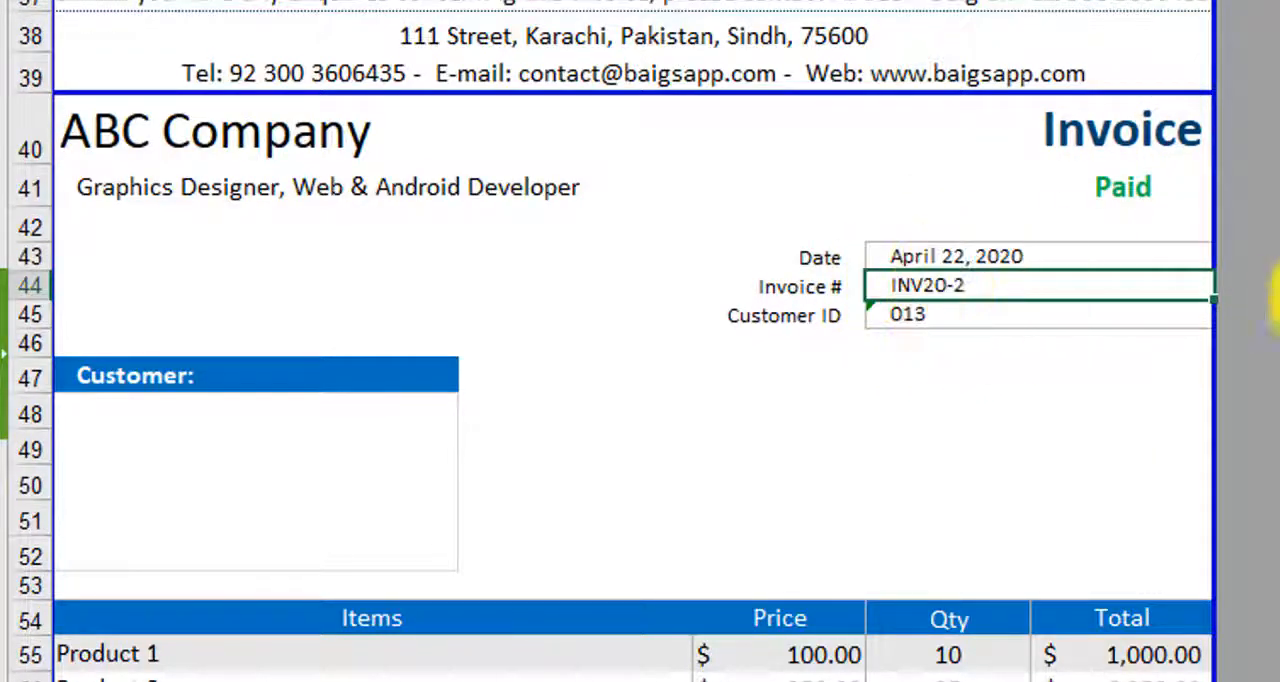
pyautogui.click(1250, 287)
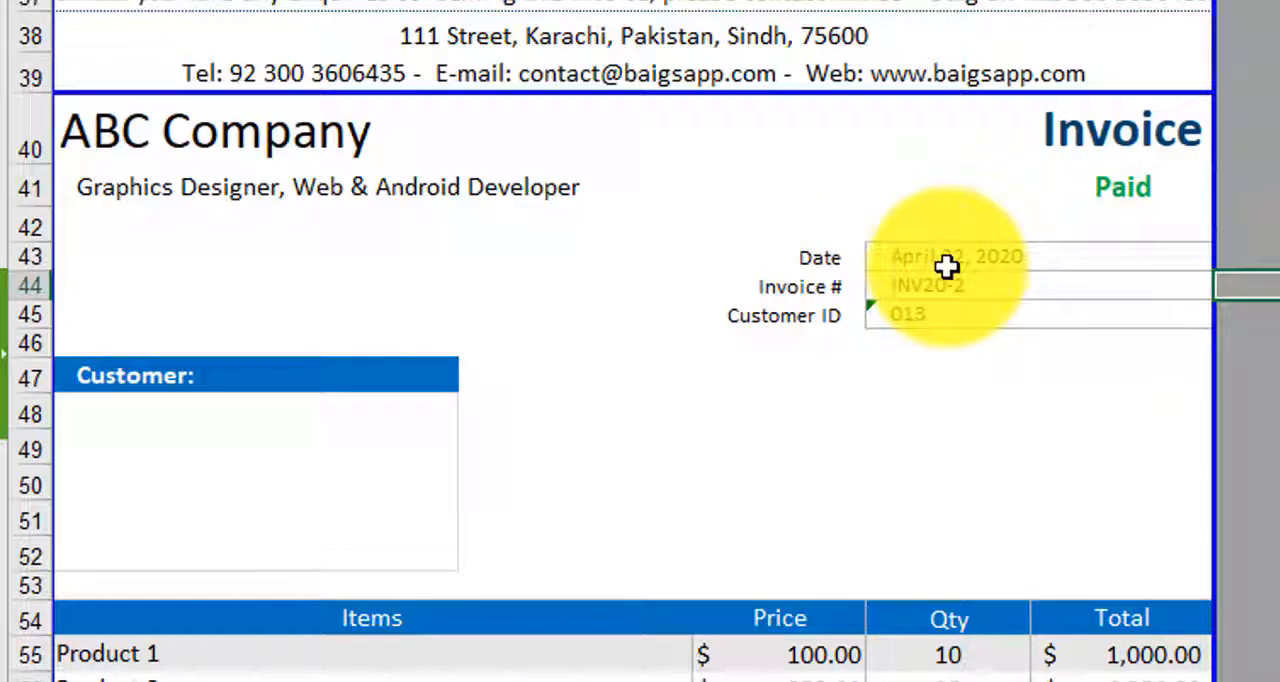
pyautogui.scroll(-4, 1134, 311)
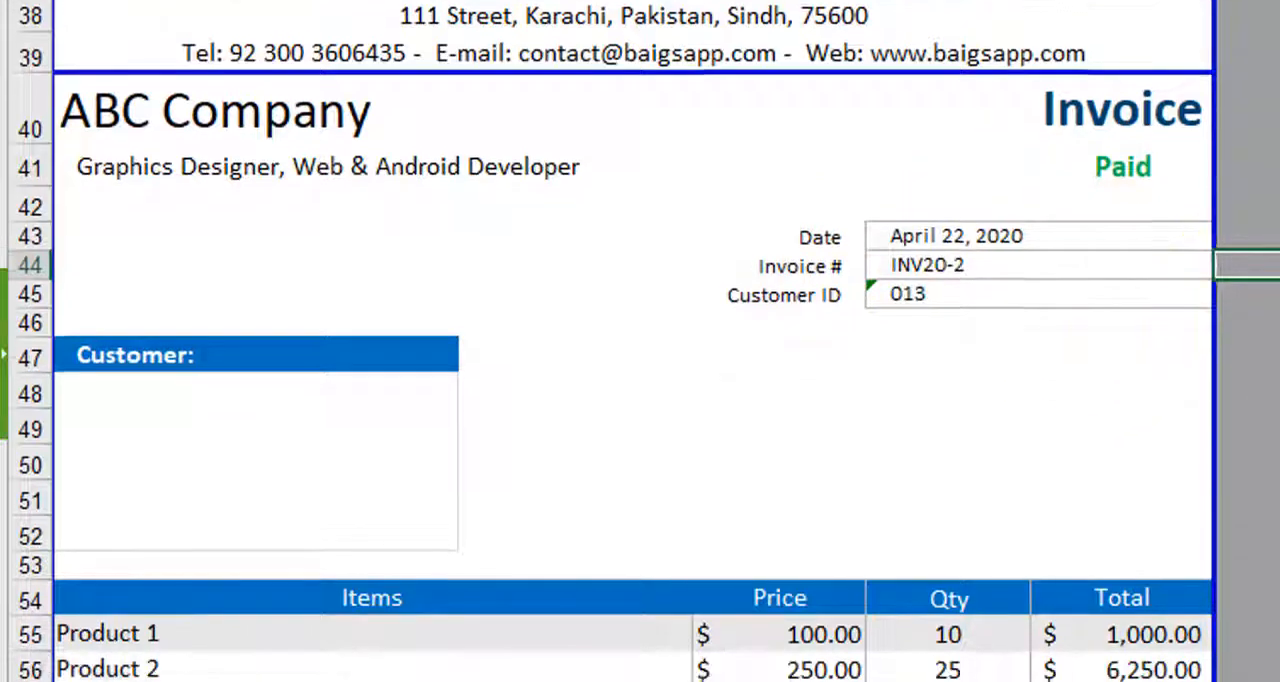
pyautogui.scroll(-3, 1023, 656)
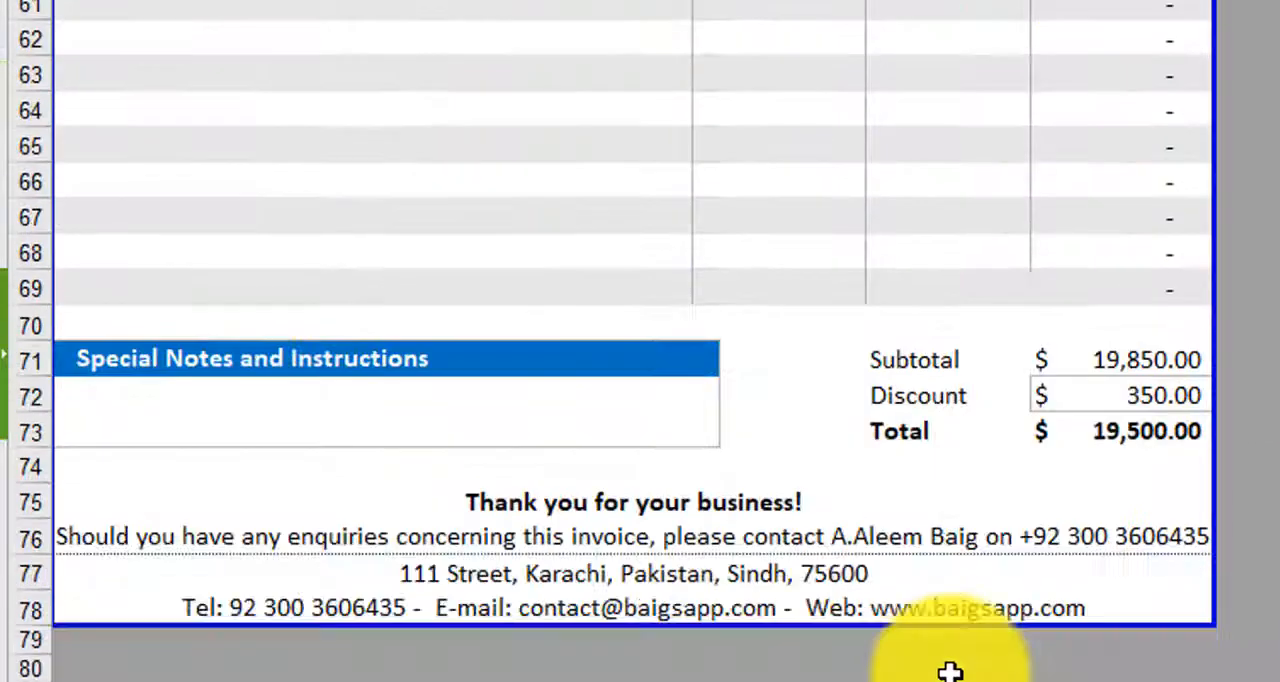
pyautogui.scroll(-2, 951, 671)
pyautogui.scroll(18, 951, 671)
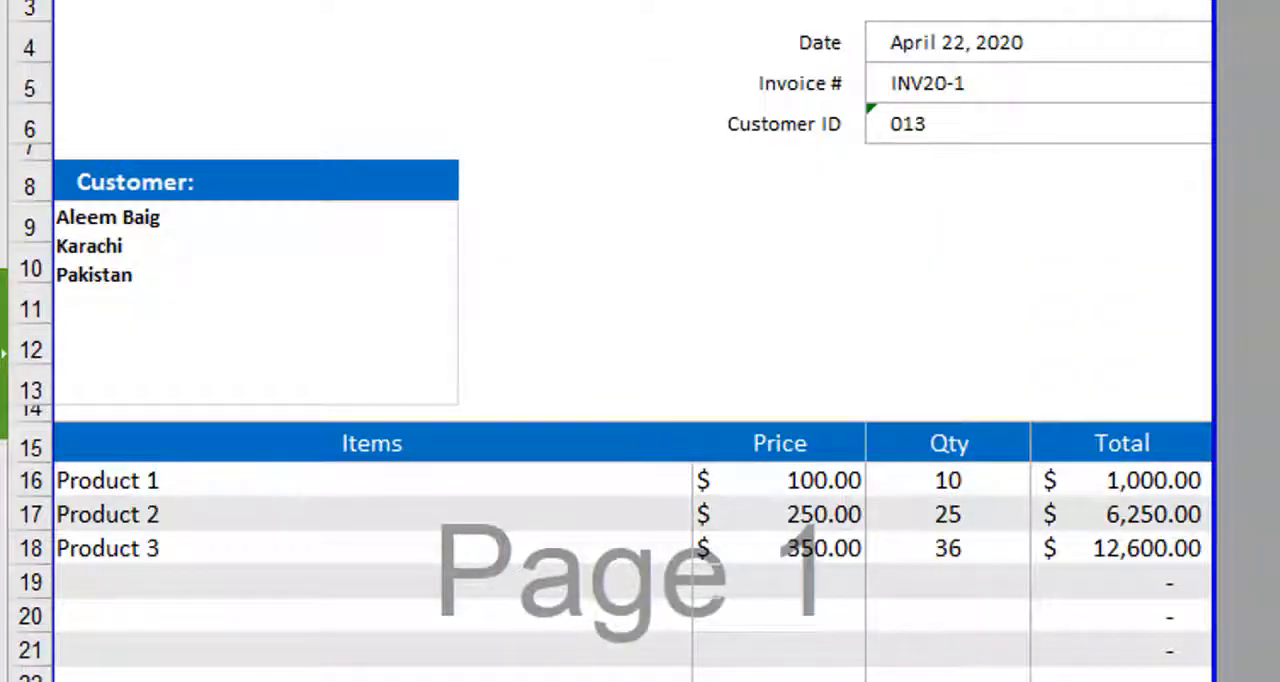
# - Unhide the Settings sheet and bring it into view
pyautogui.rightClick(130, 648)
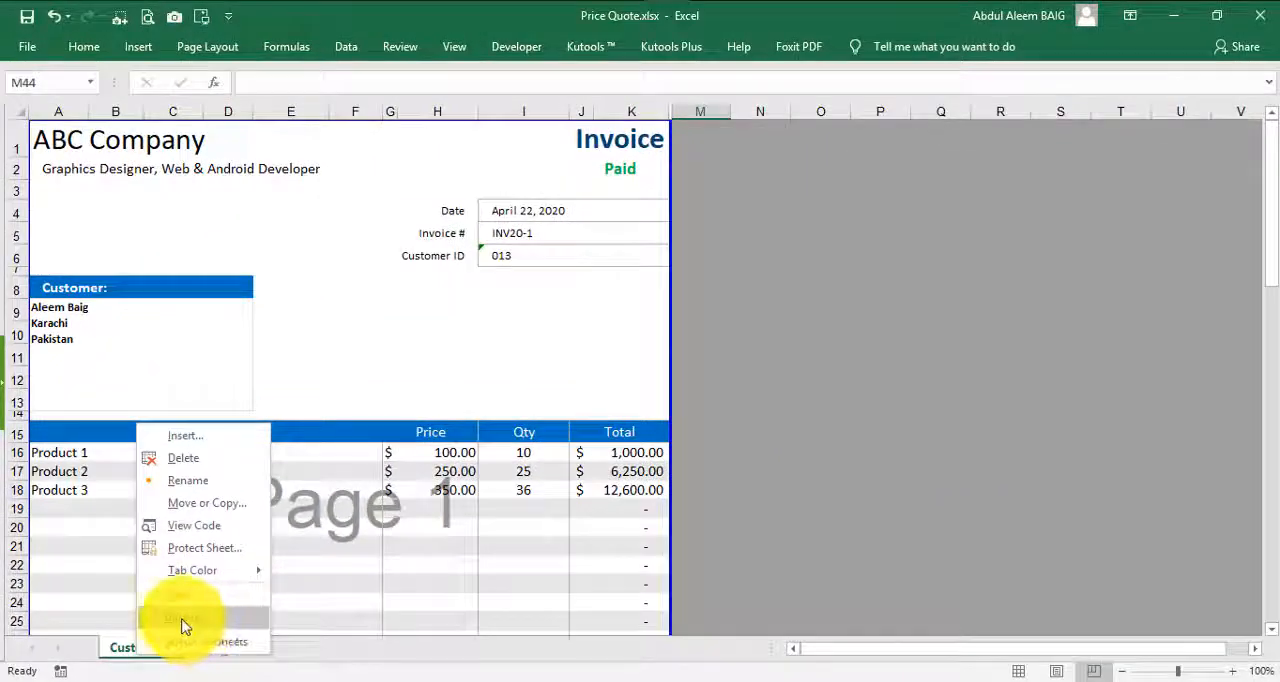
pyautogui.click(183, 622)
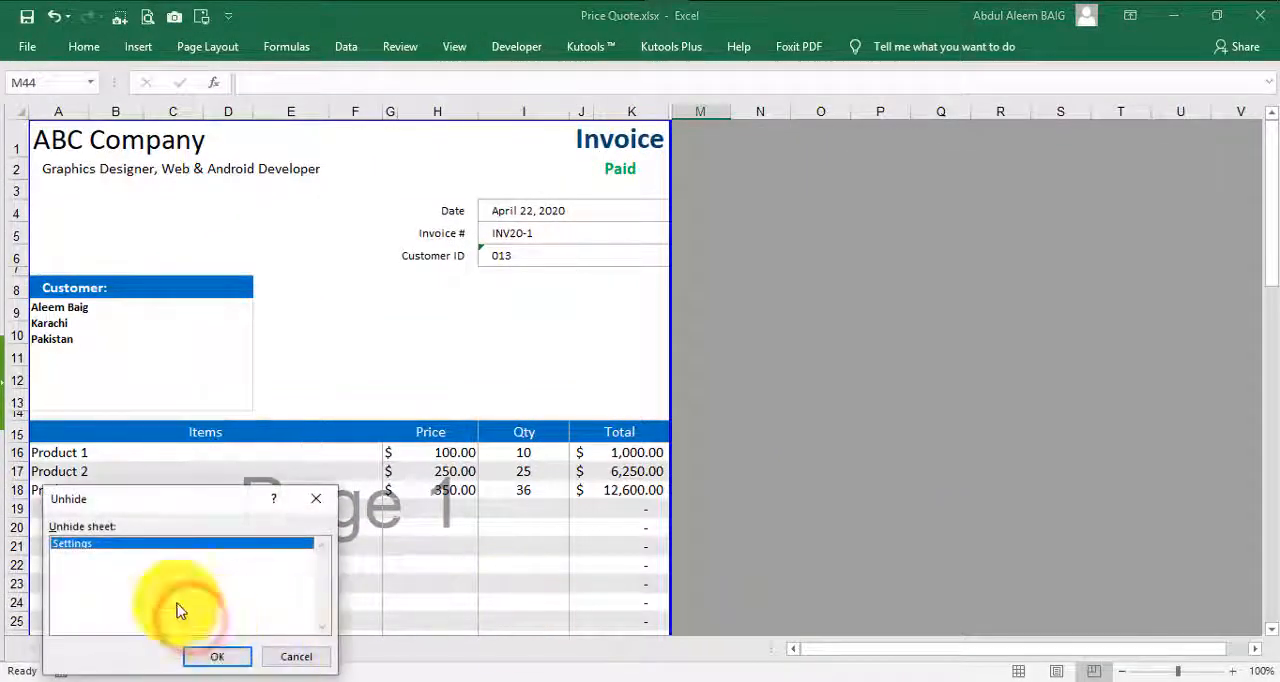
pyautogui.click(217, 656)
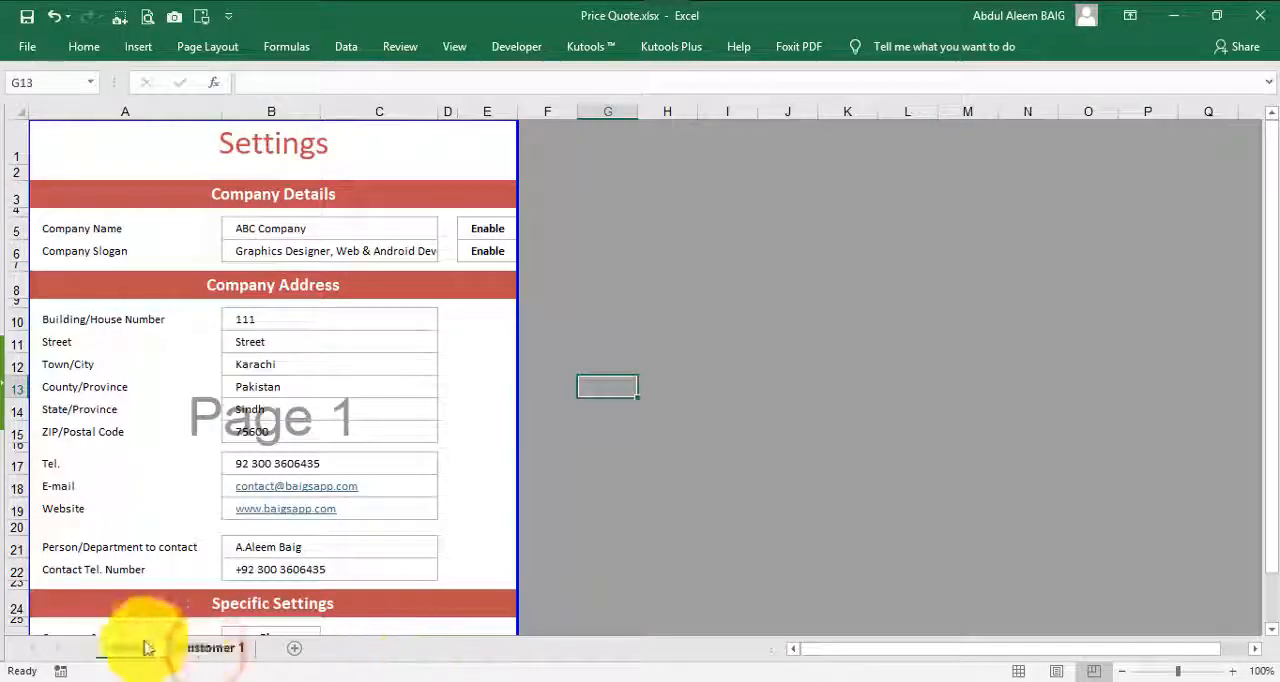
pyautogui.click(135, 647)
# - Examine the company name, company slogan and the building, street and city entries on the Settings sheet
pyautogui.click(470, 408)
pyautogui.scroll(-6, 486, 447)
pyautogui.scroll(6, 486, 447)
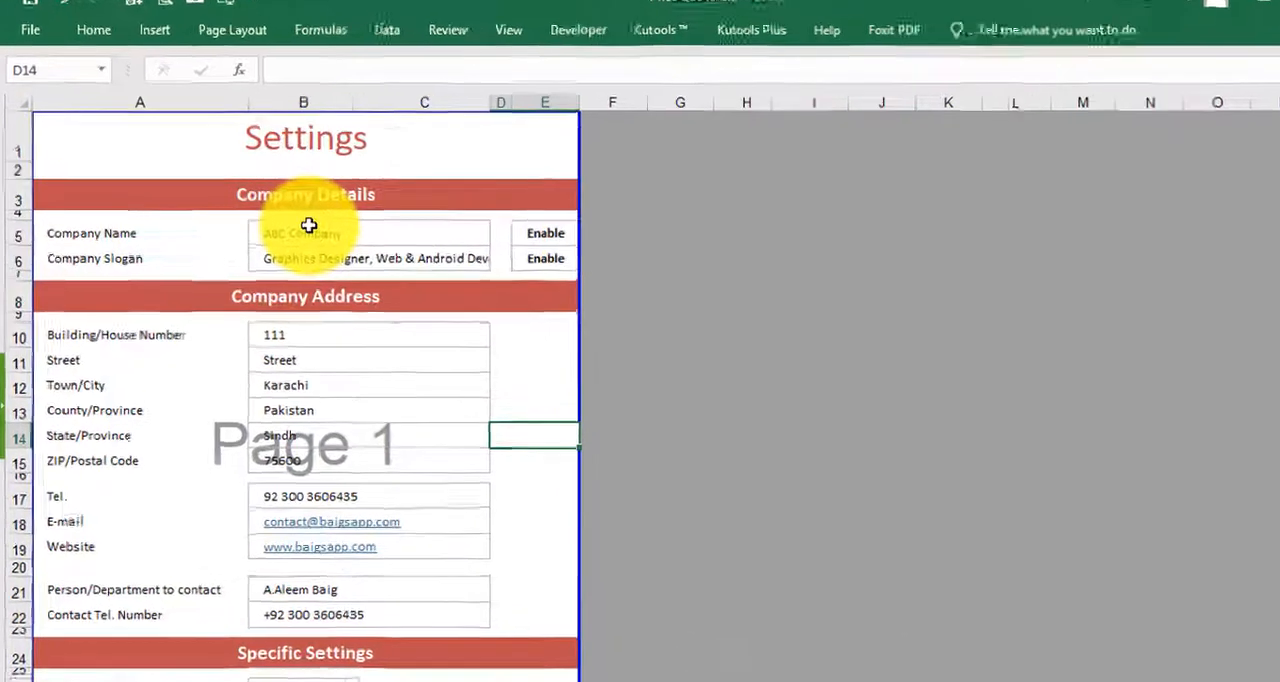
pyautogui.click(268, 229)
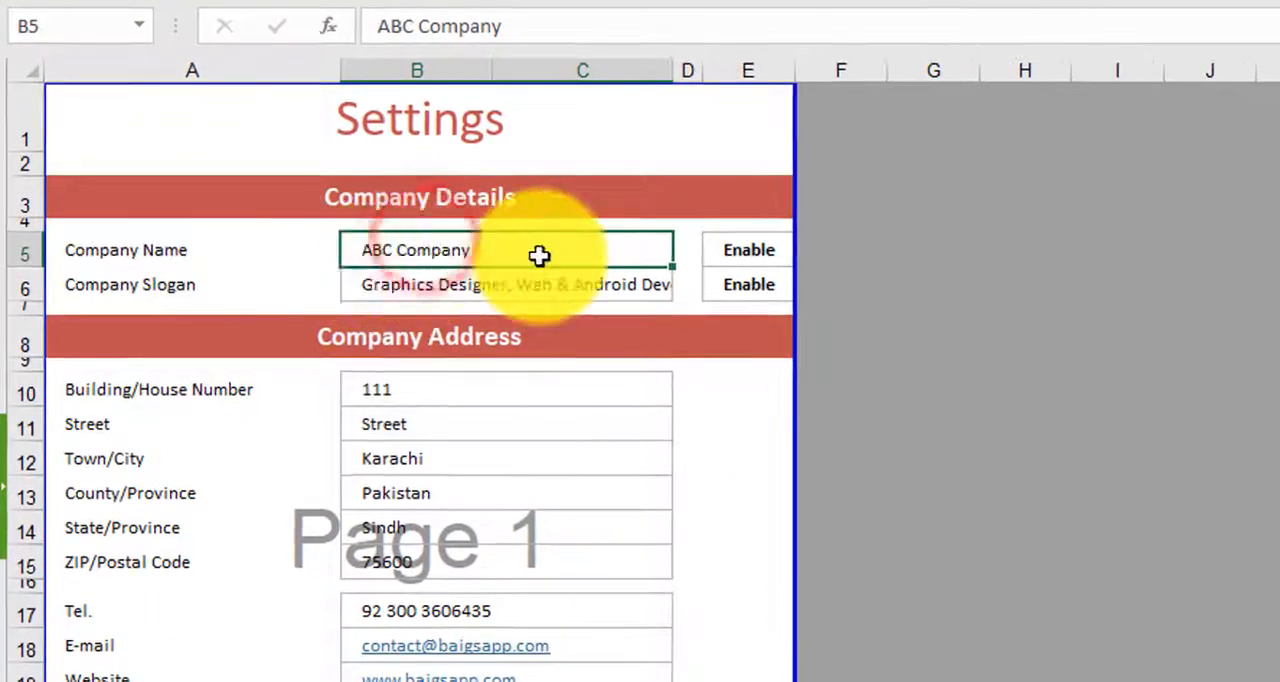
pyautogui.click(451, 286)
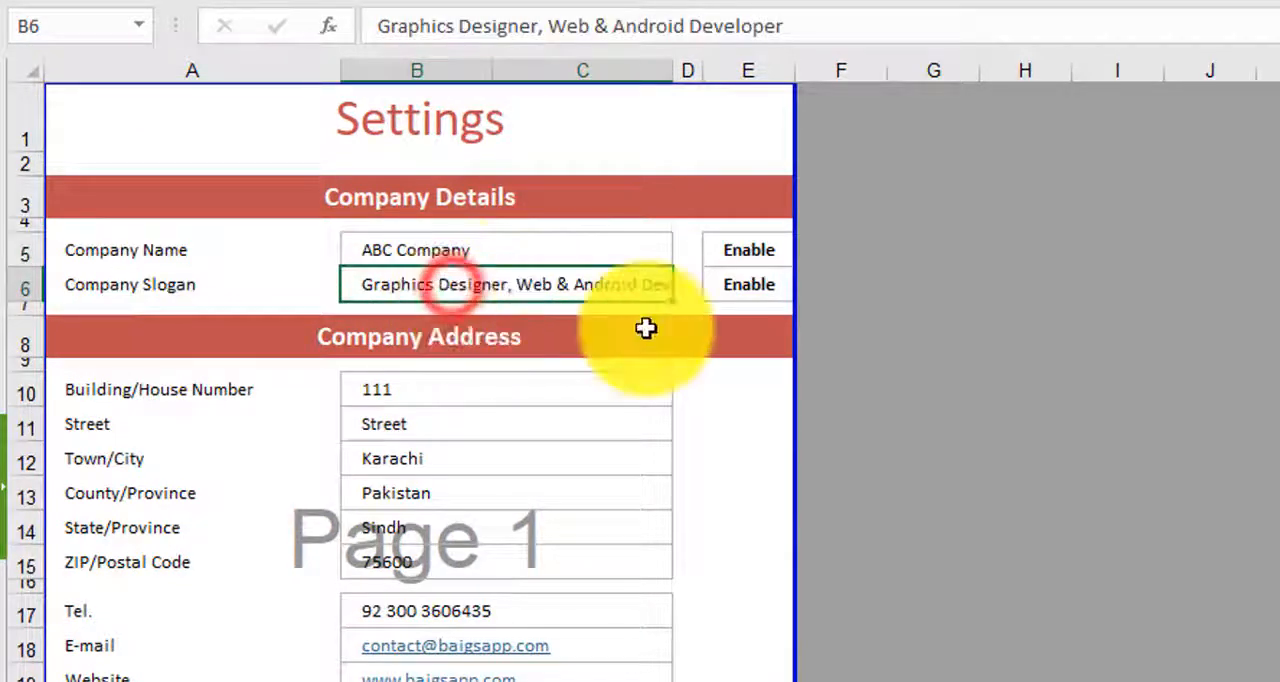
pyautogui.click(457, 391)
pyautogui.click(433, 427)
pyautogui.click(443, 459)
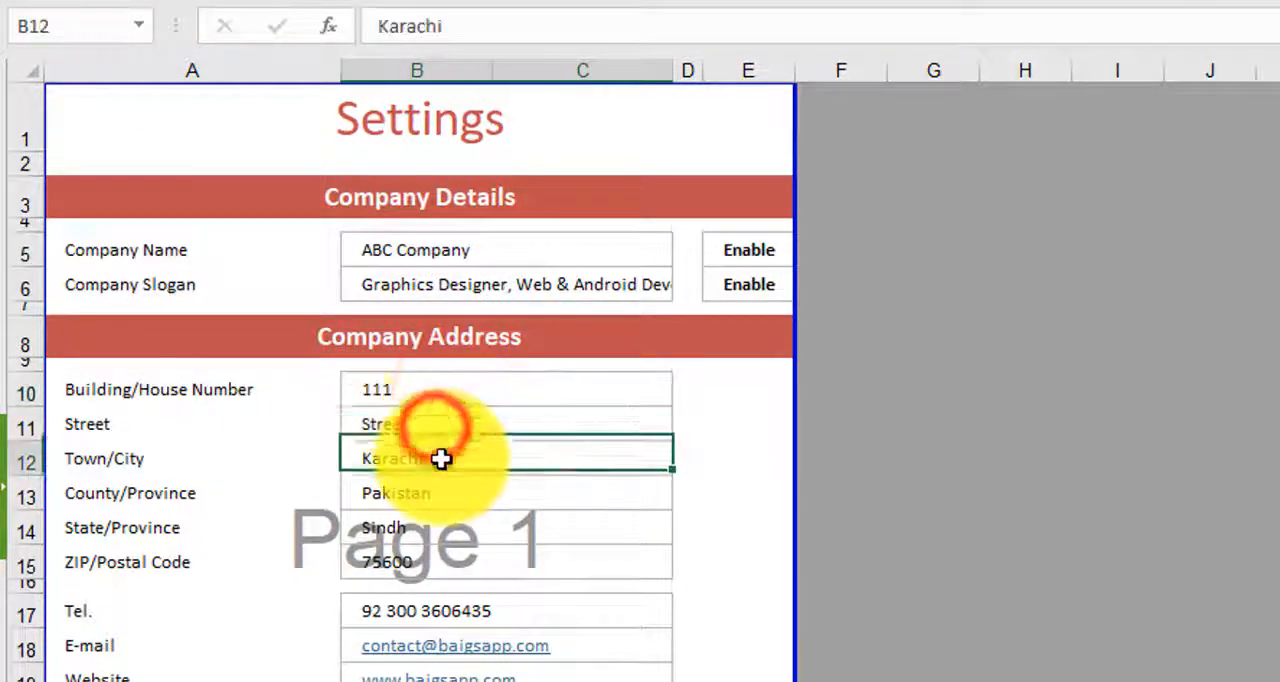
pyautogui.click(120, 251)
pyautogui.click(410, 247)
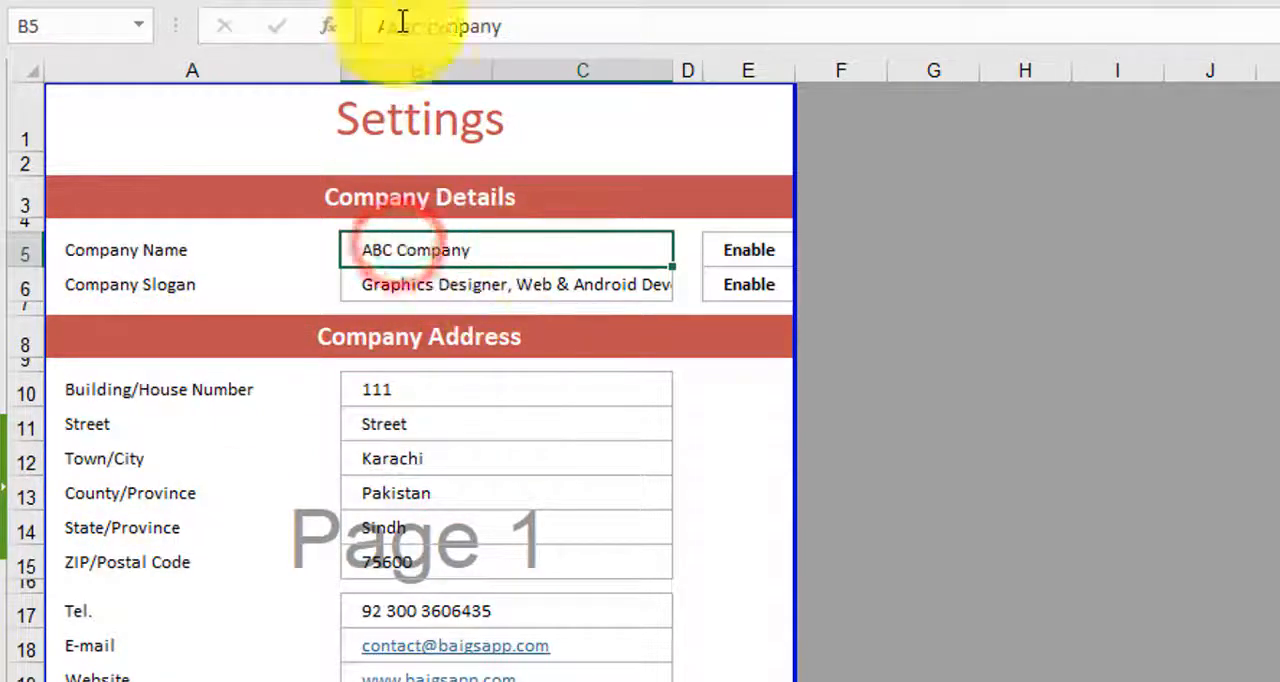
# - Check the data validation list behind the company name's Enable cell, and look at the slogan's Enable cell
pyautogui.click(744, 251)
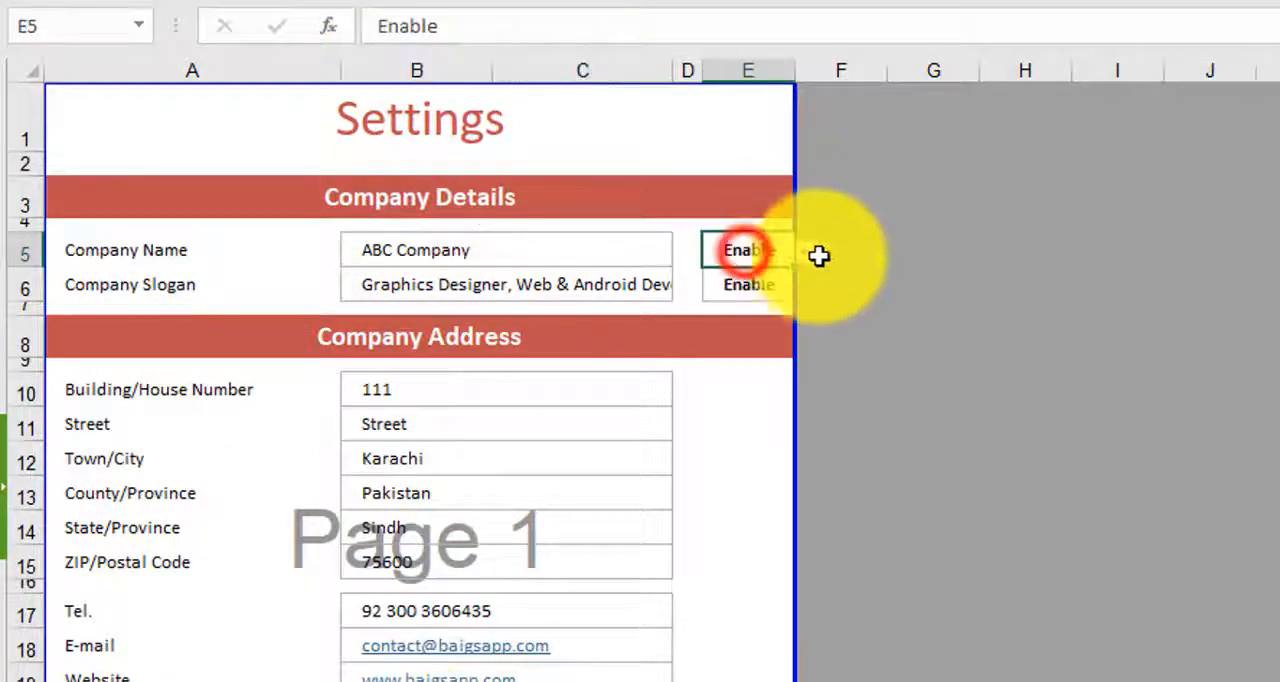
pyautogui.click(810, 253)
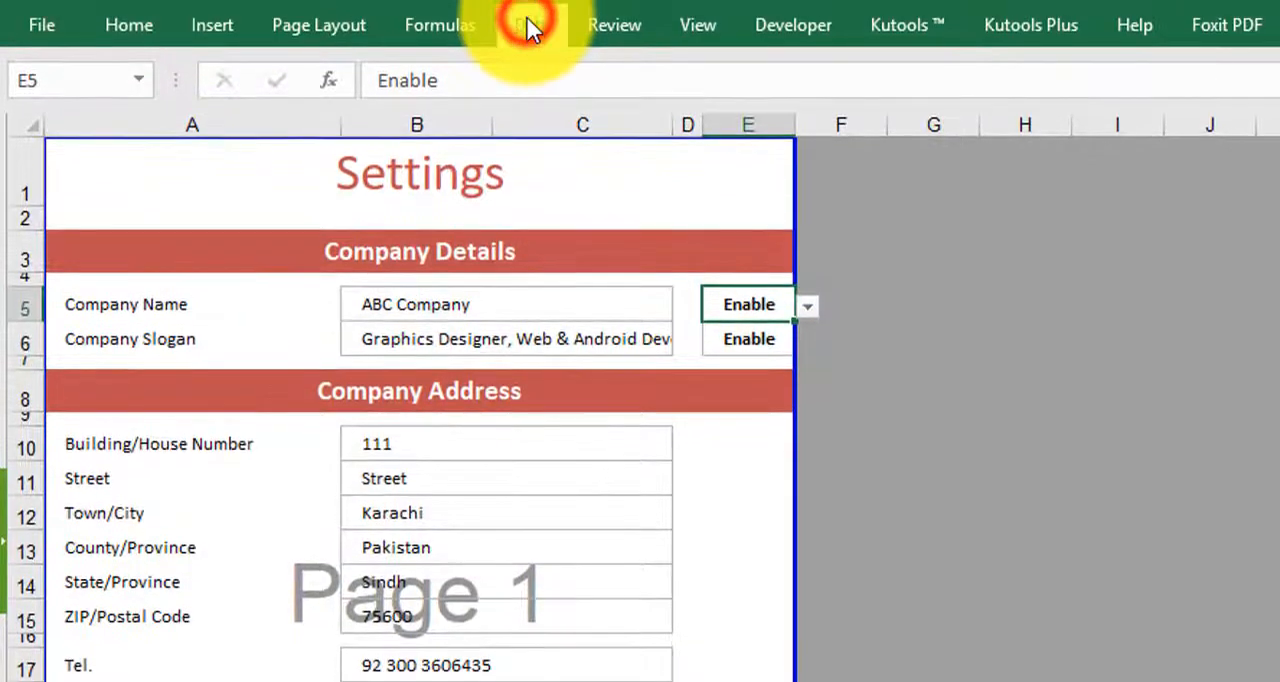
pyautogui.click(528, 20)
pyautogui.click(1247, 104)
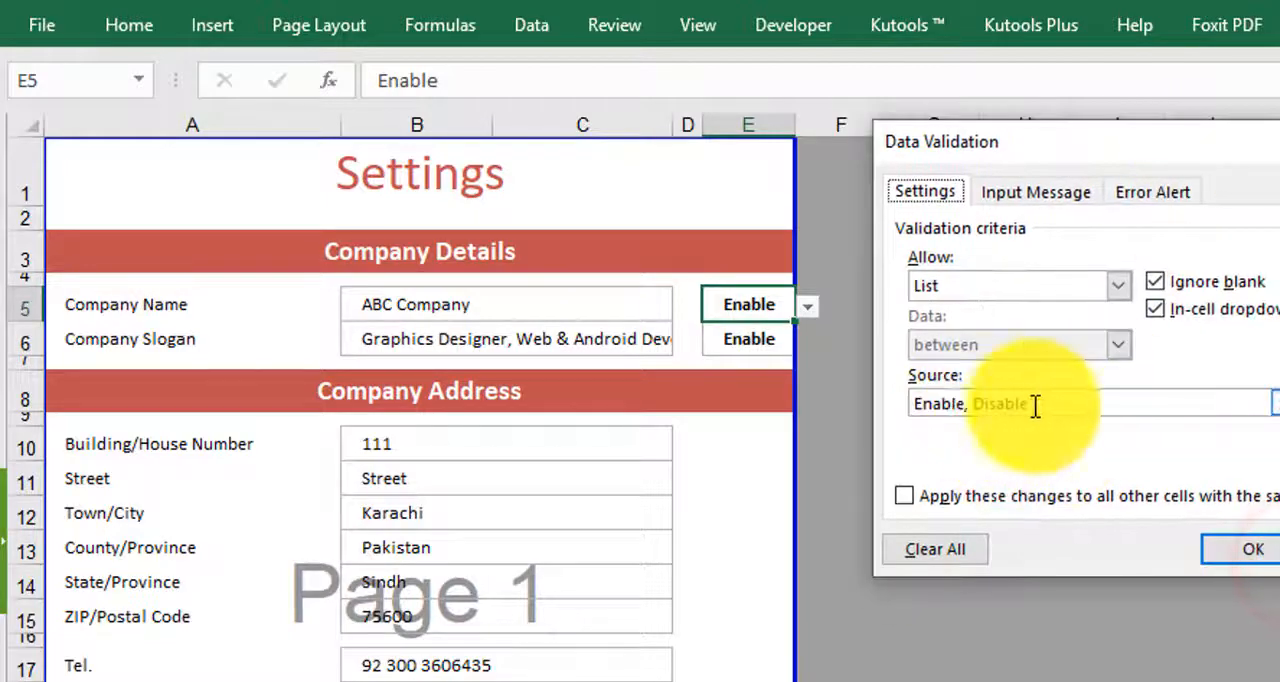
pyautogui.click(1253, 549)
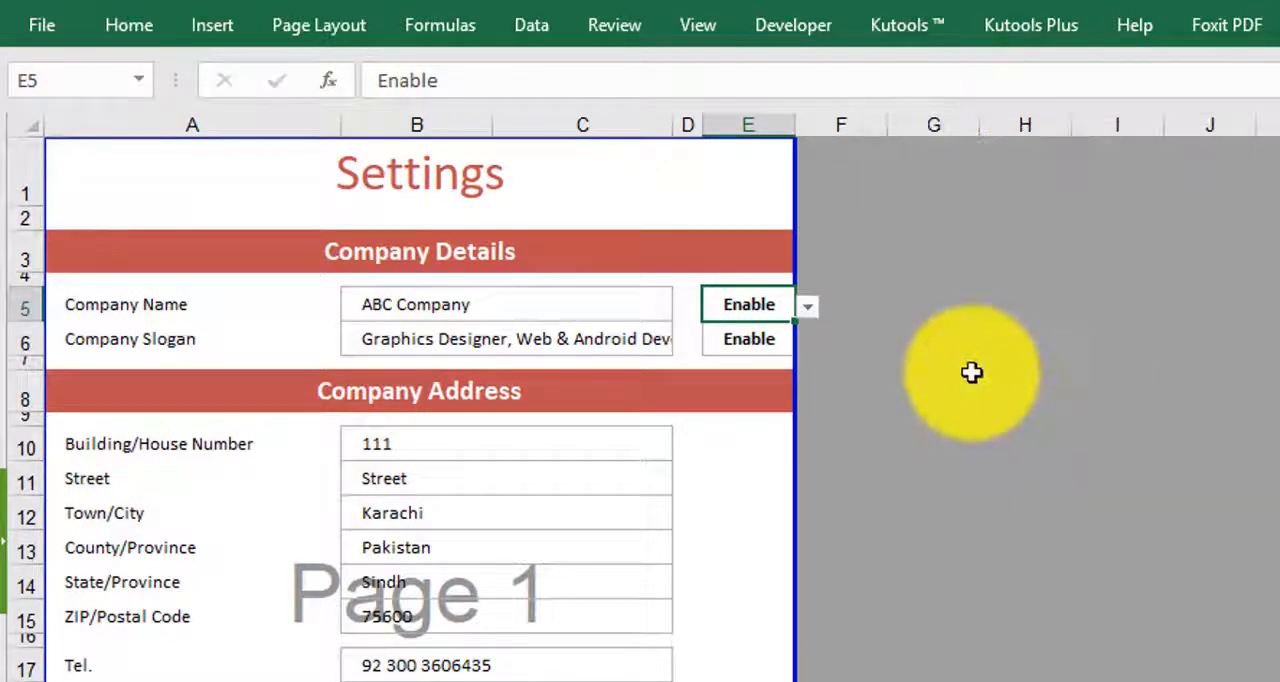
pyautogui.click(748, 338)
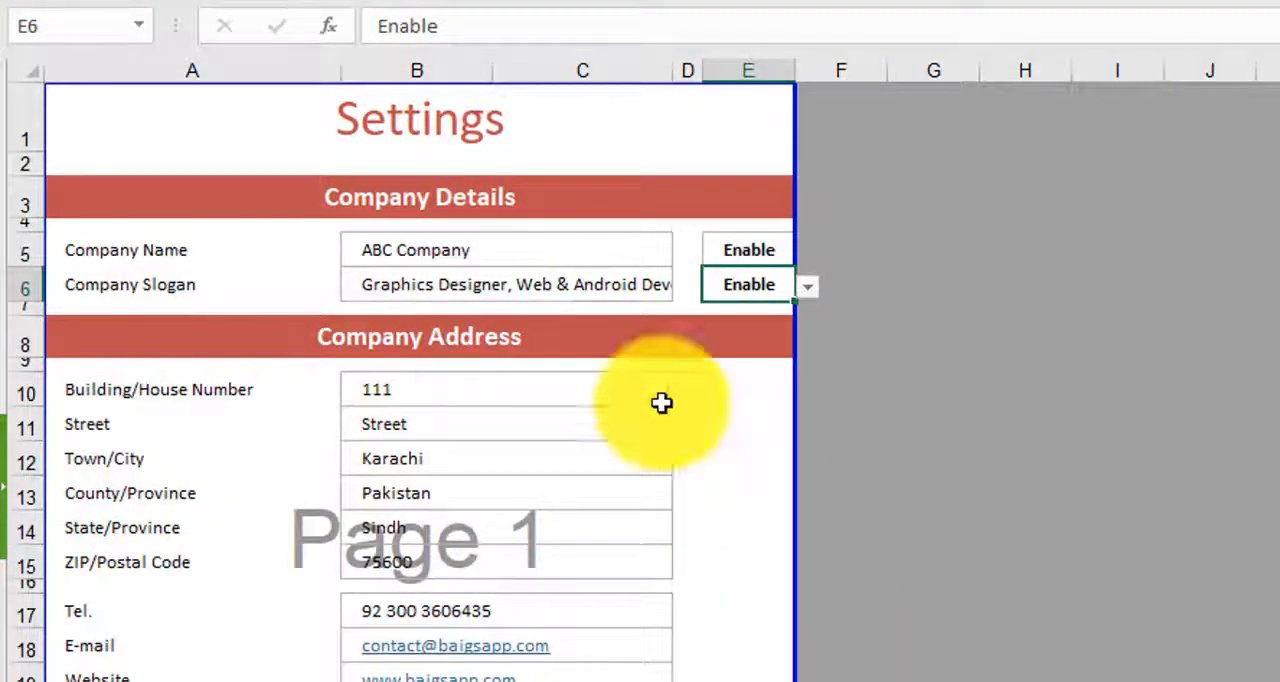
# - Check the colour options in cell B26 under Specific Settings and the data validation source behind them
pyautogui.scroll(-3, 444, 588)
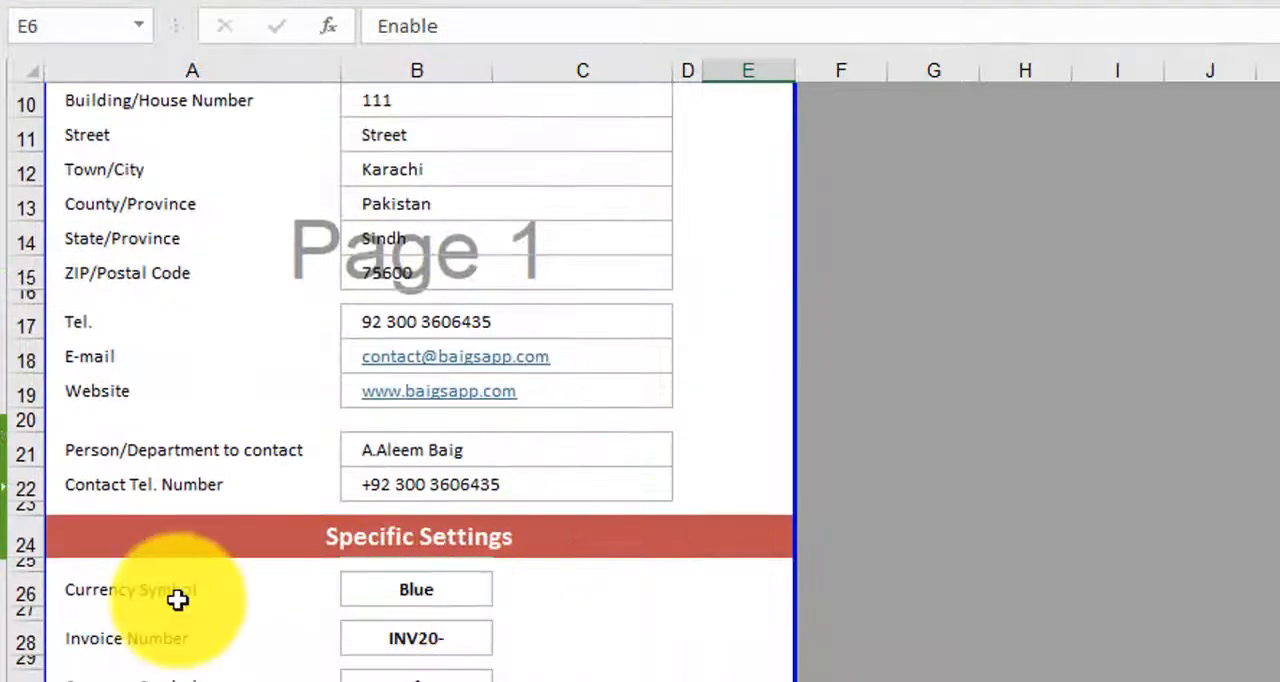
pyautogui.click(449, 590)
pyautogui.click(508, 592)
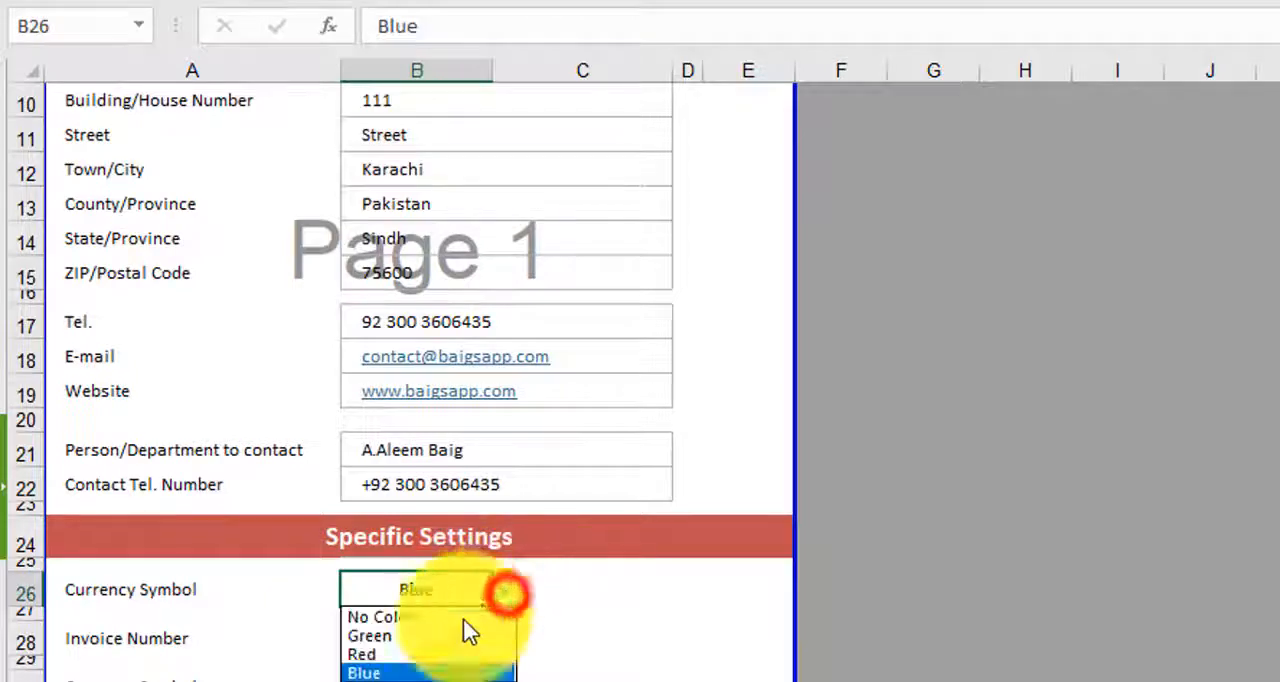
pyautogui.click(1011, 640)
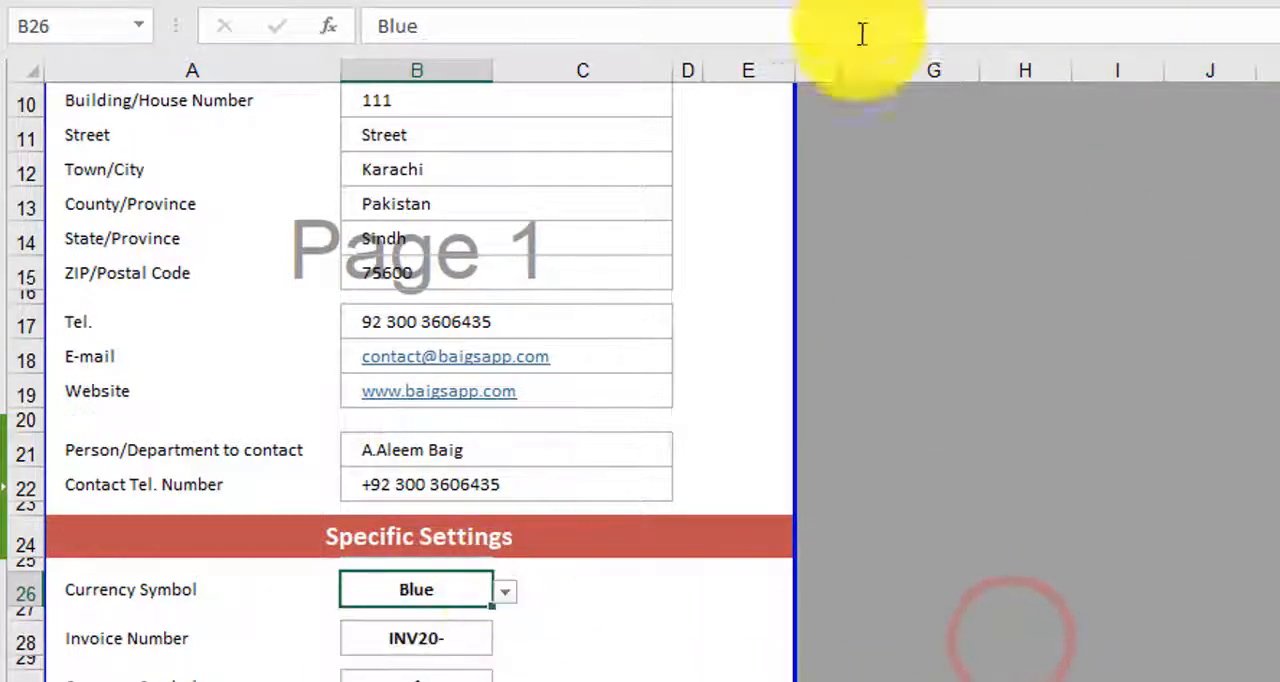
pyautogui.click(528, 2)
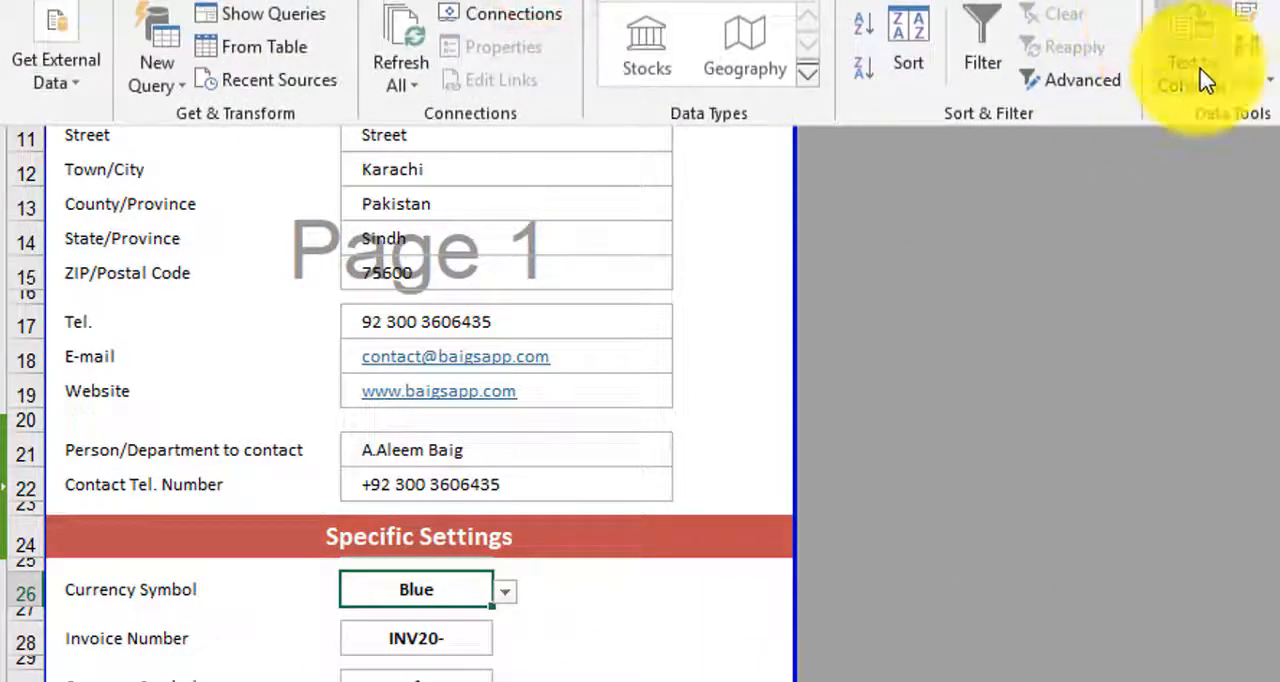
pyautogui.click(1252, 74)
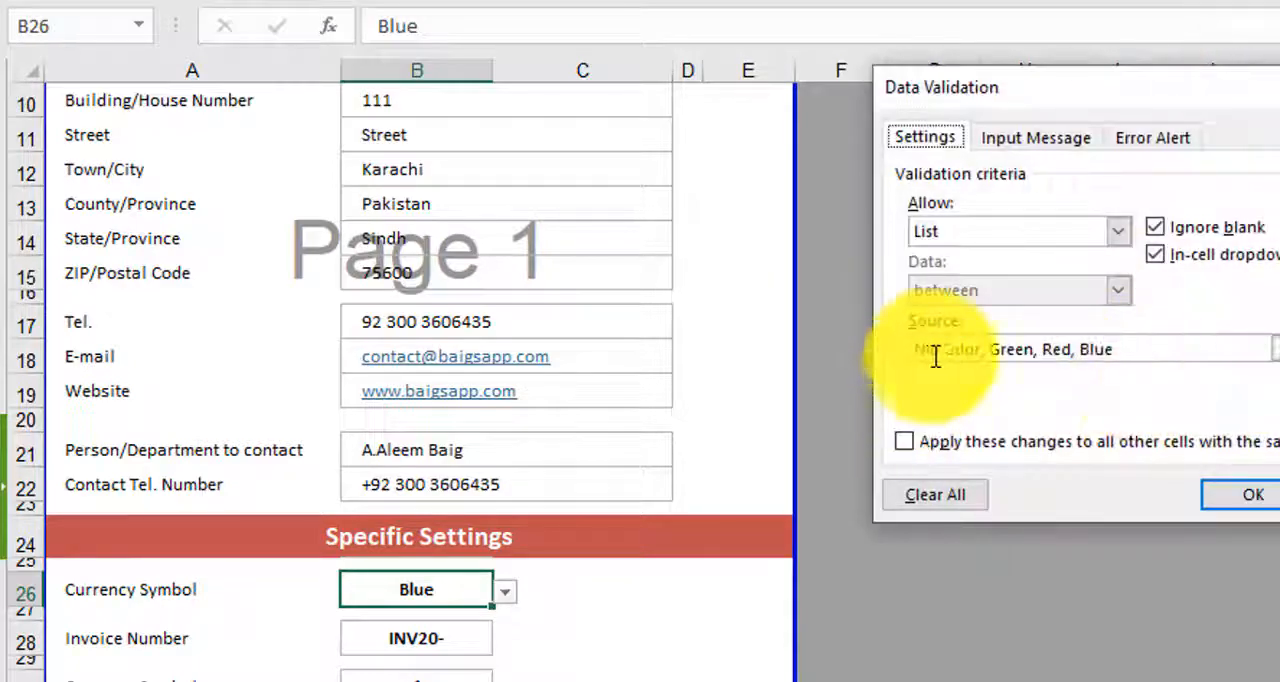
pyautogui.click(1258, 496)
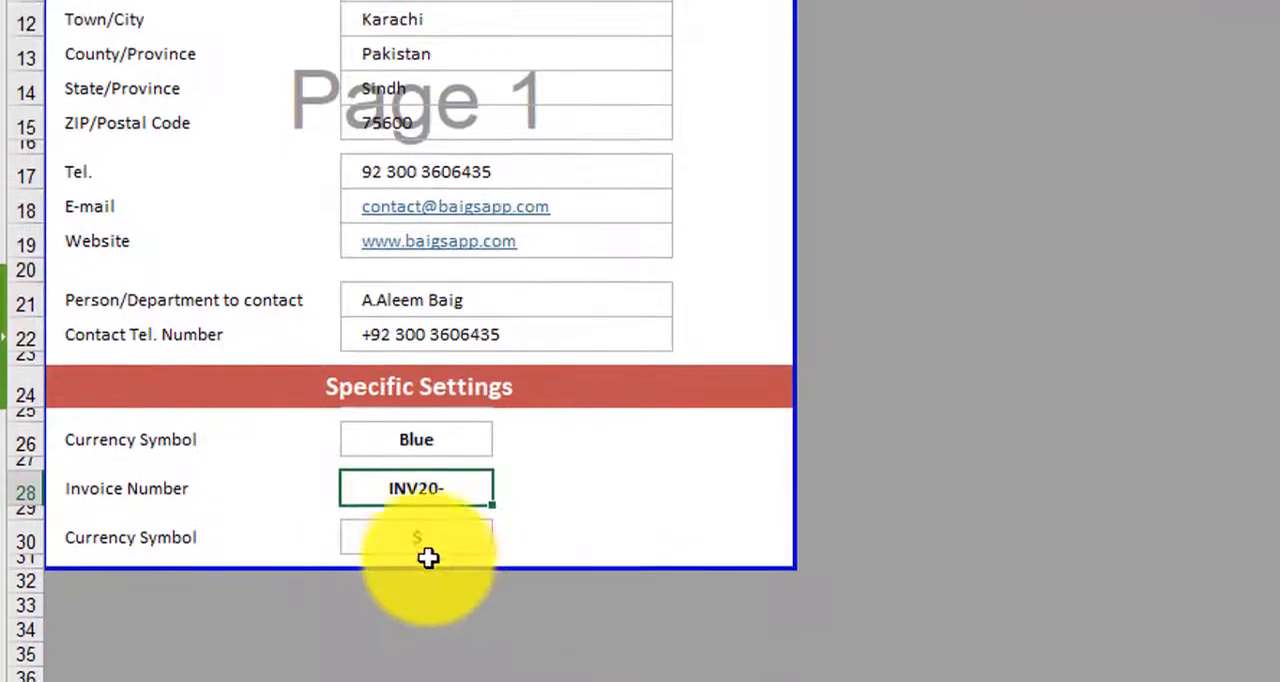
# - Check the currency options in cell B30 and their data validation source, and look back over the Settings sheet
pyautogui.click(428, 537)
pyautogui.click(505, 534)
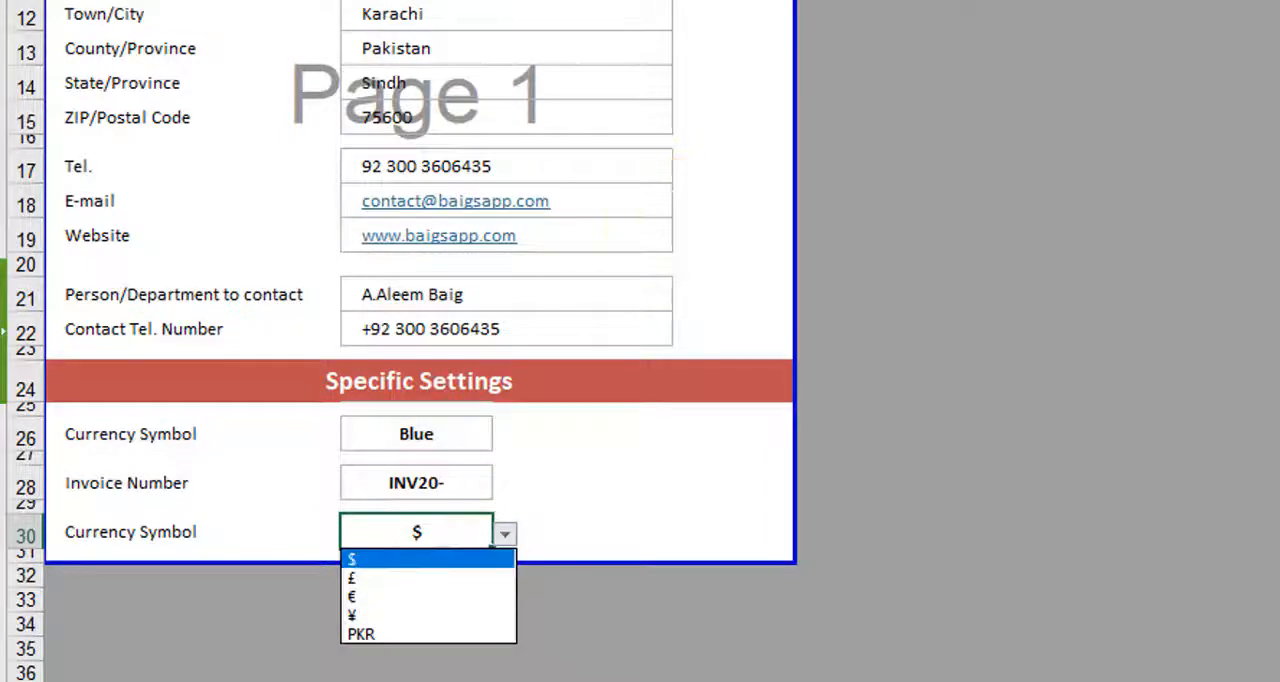
pyautogui.press('Escape')
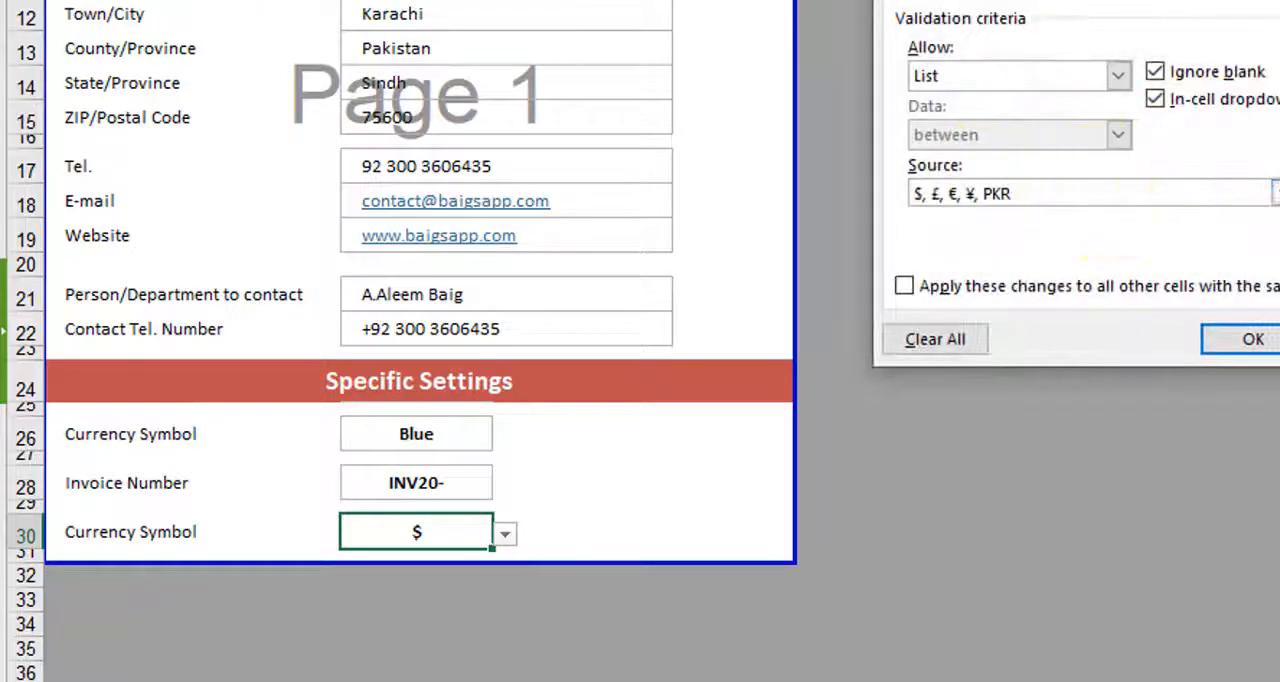
pyautogui.press('Escape')
pyautogui.scroll(3, 286, 286)
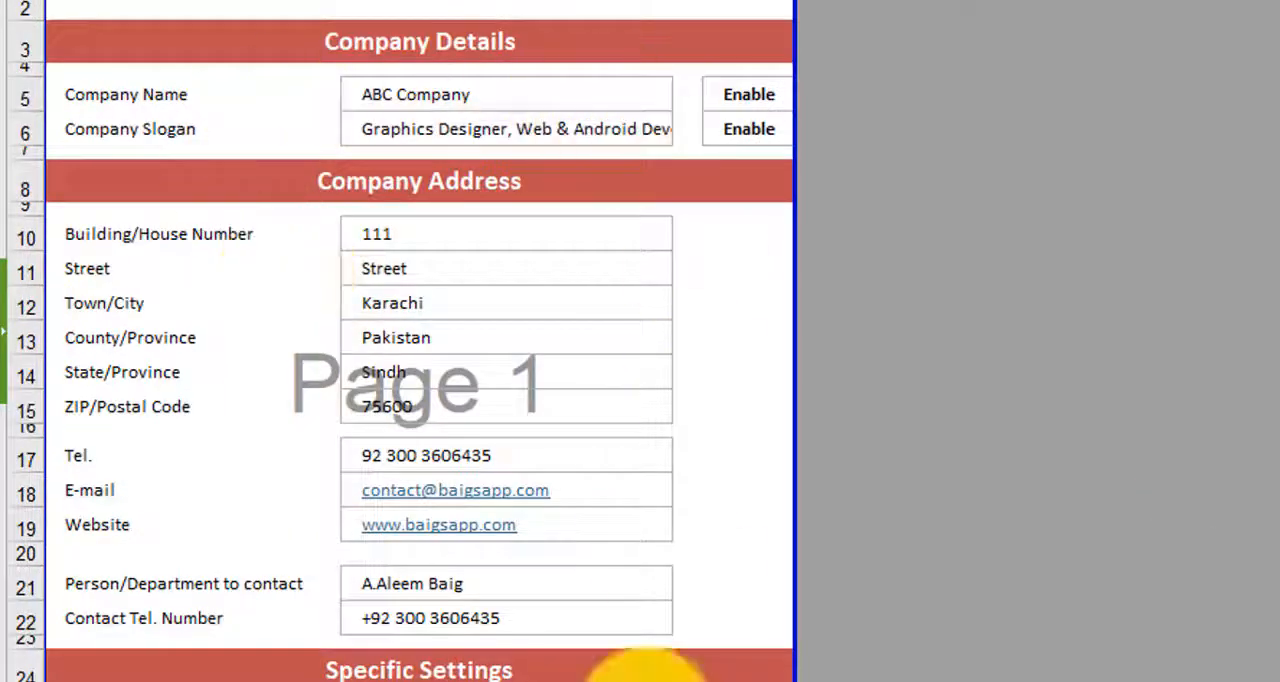
pyautogui.scroll(-2, 540, 190)
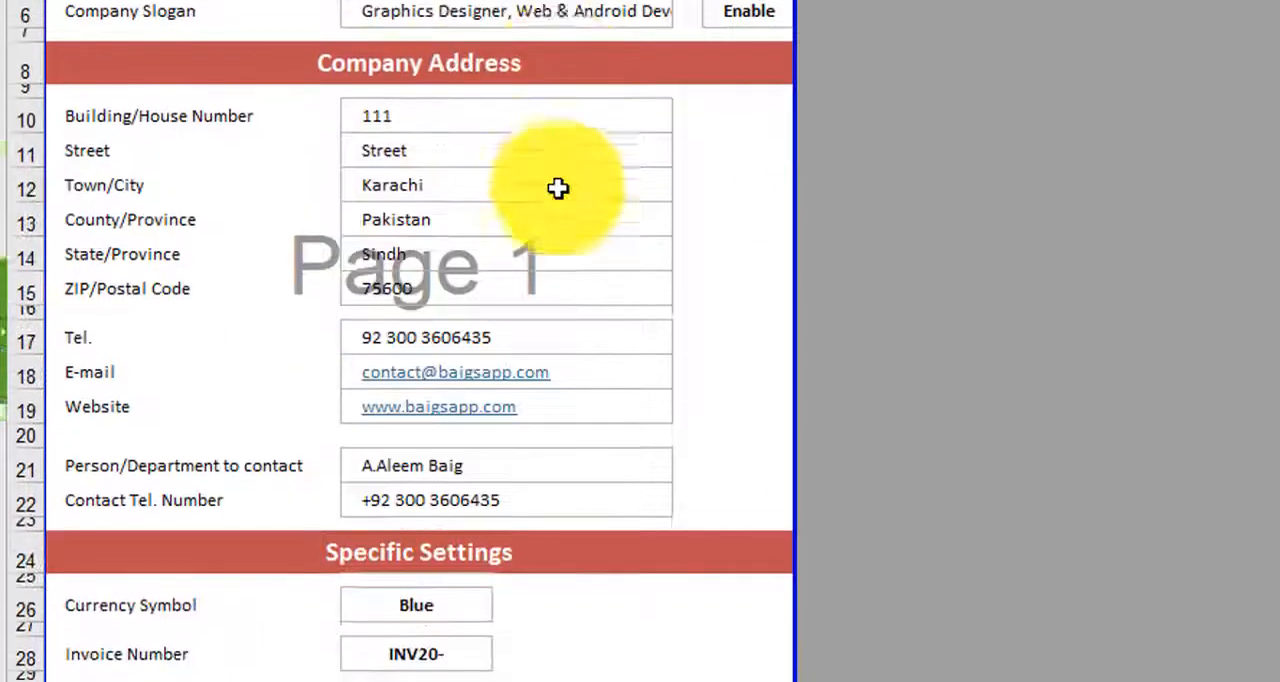
# - Set the currency in cell B30 under Specific Settings to PKR and check the amounts on both invoice pages
pyautogui.scroll(2, 557, 316)
pyautogui.scroll(-2, 690, 457)
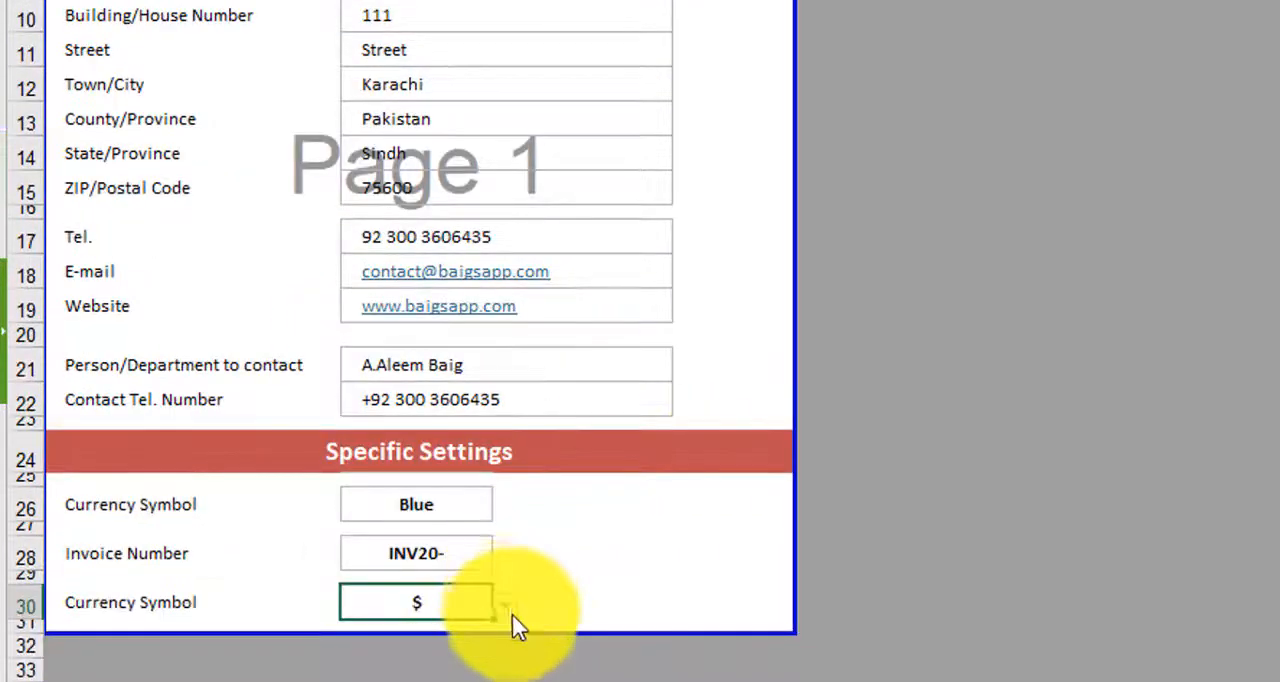
pyautogui.click(505, 604)
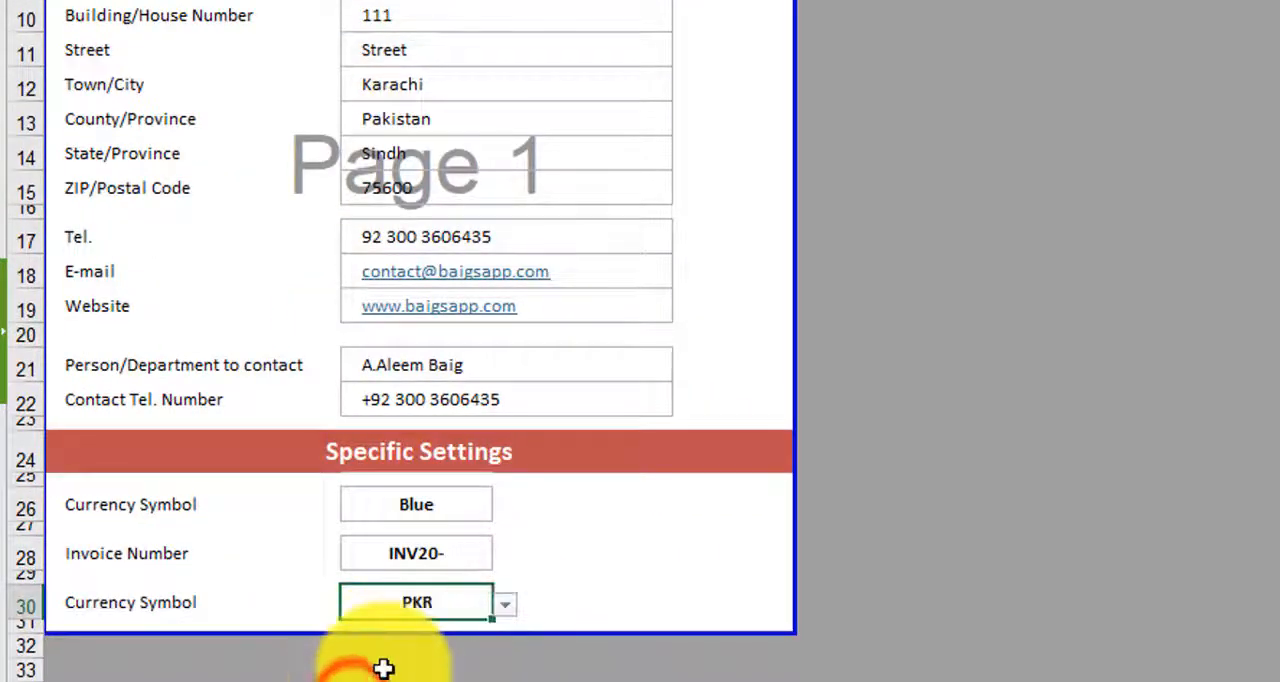
pyautogui.click(320, 681)
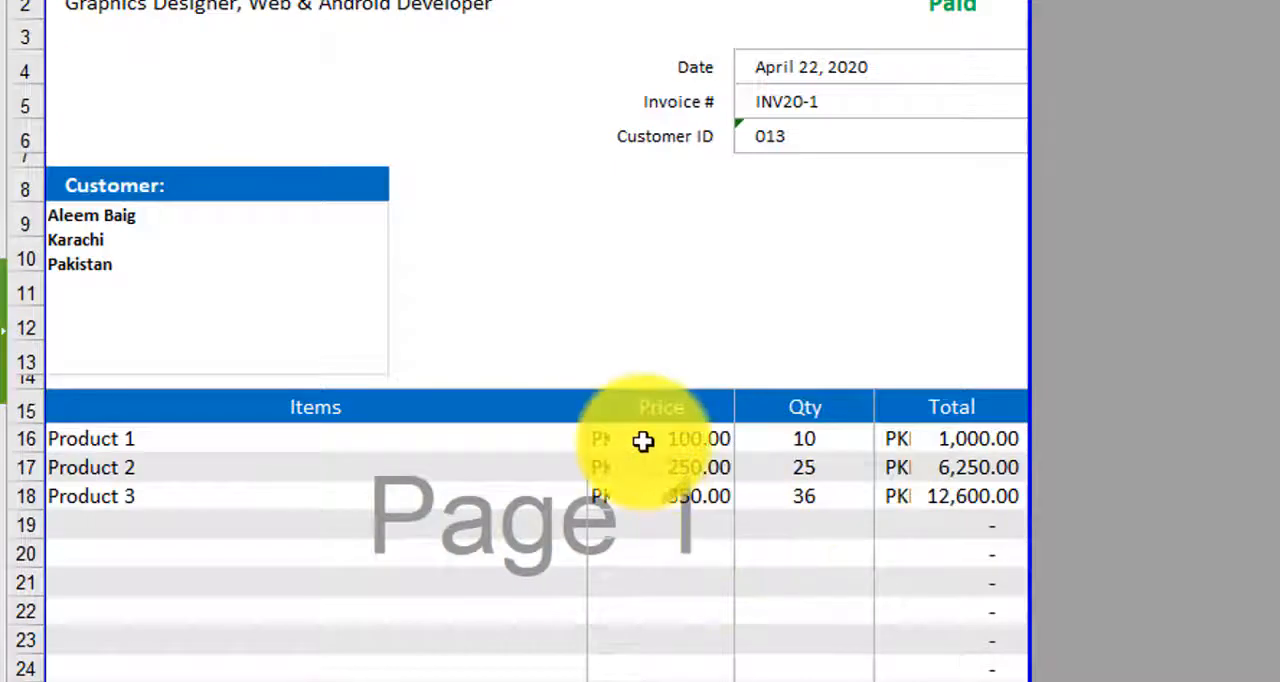
pyautogui.scroll(-1, 959, 325)
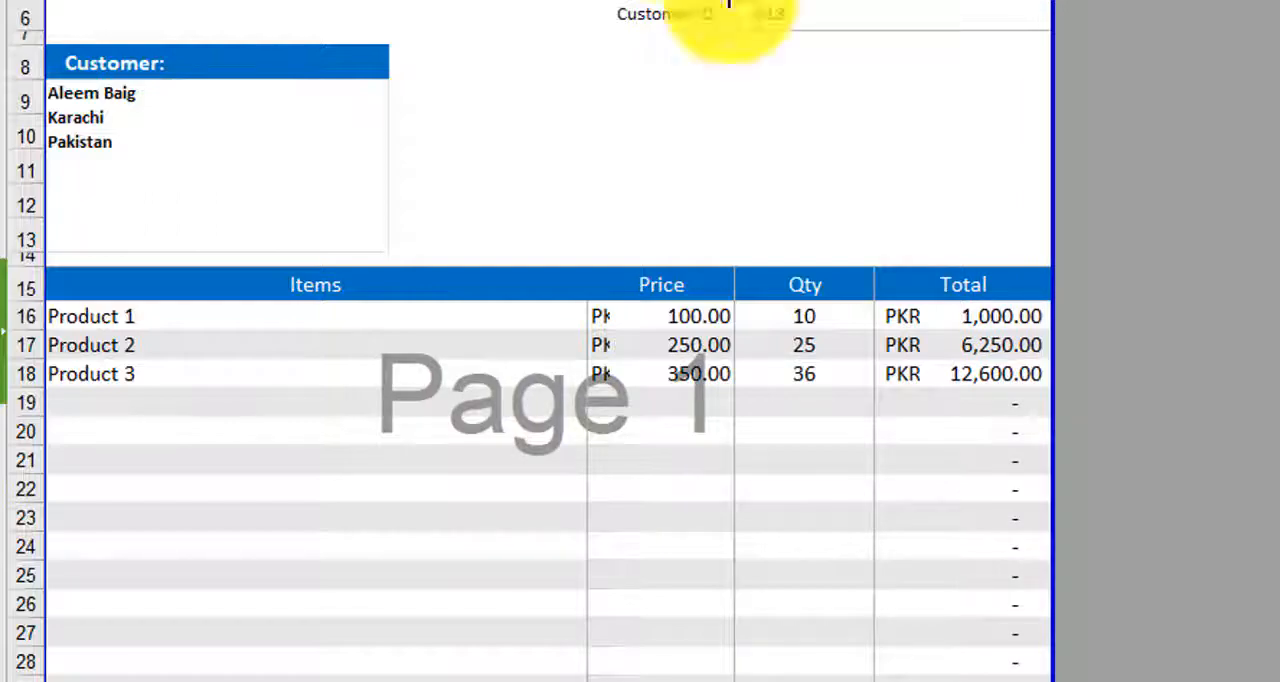
pyautogui.scroll(-4, 1100, 310)
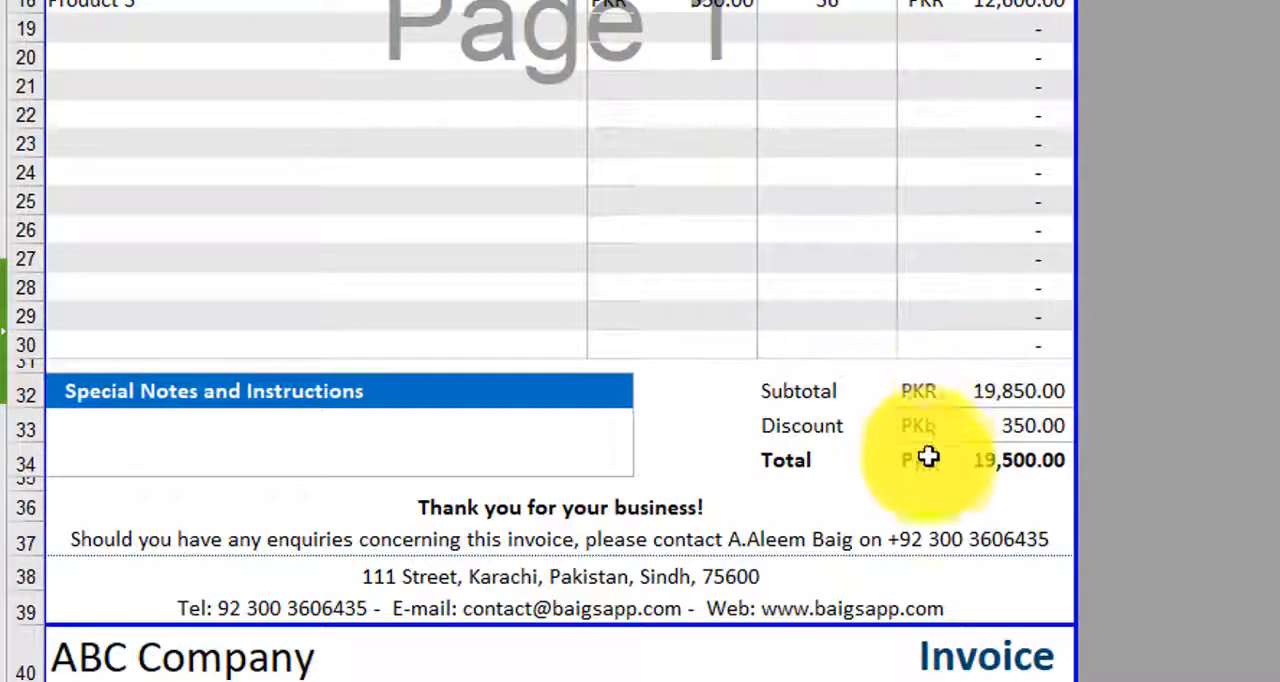
pyautogui.scroll(-10, 928, 468)
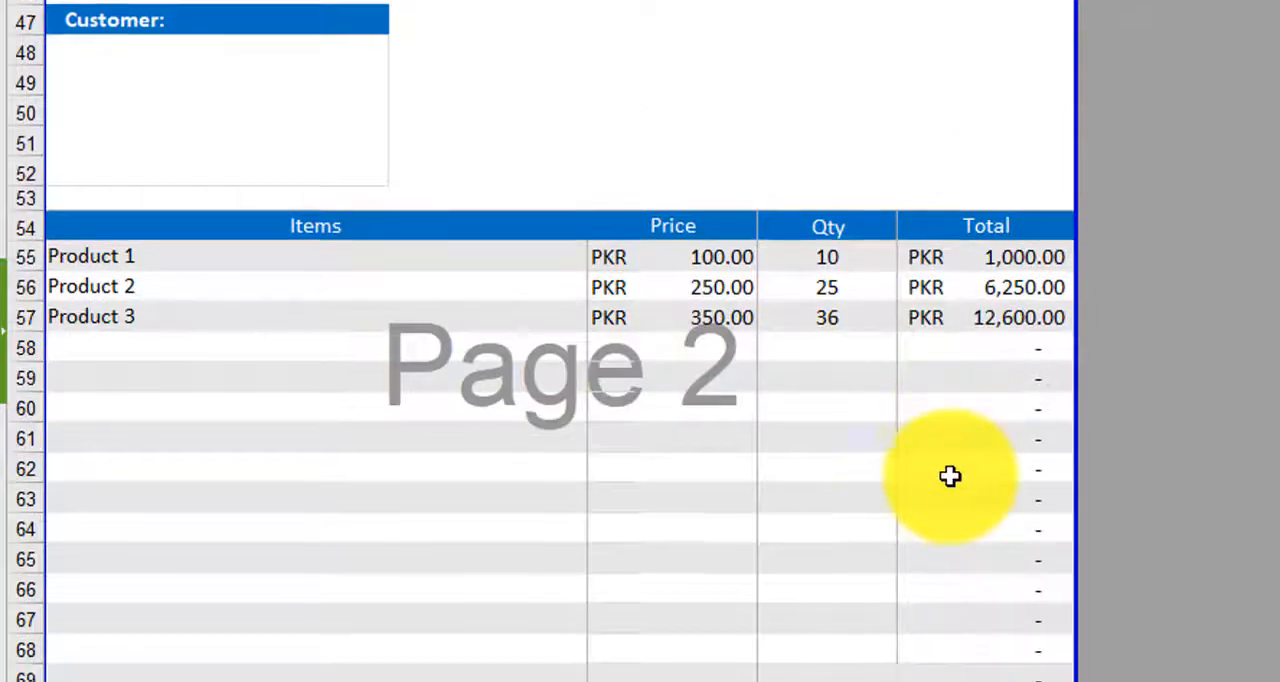
pyautogui.scroll(-4, 950, 477)
# - Switch the currency in cell B30 to £ and check the prices and totals on the invoice
pyautogui.click(230, 681)
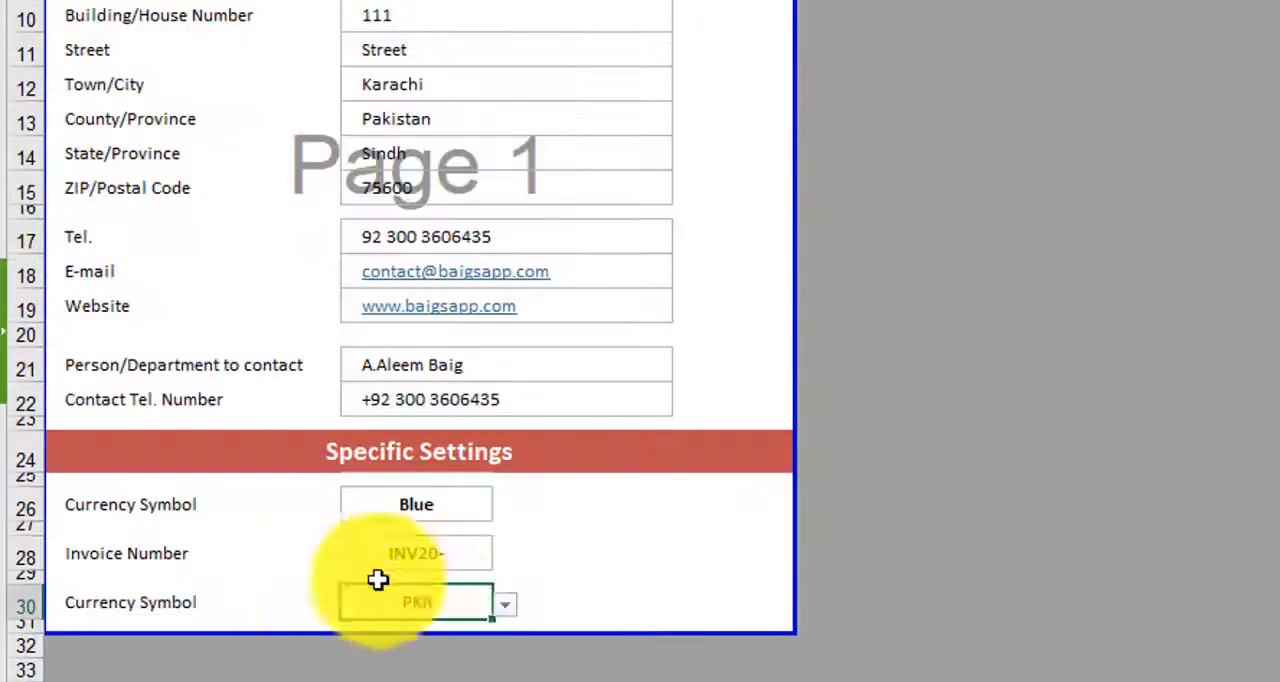
pyautogui.click(505, 605)
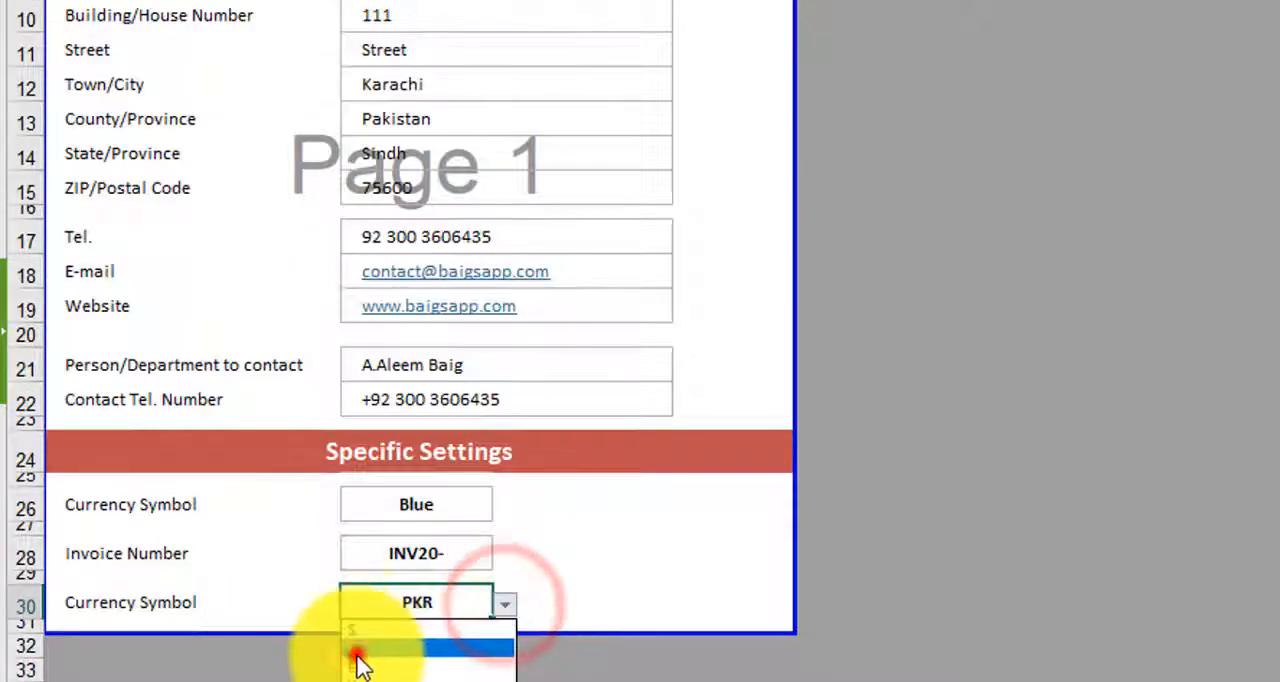
pyautogui.click(355, 656)
pyautogui.click(295, 680)
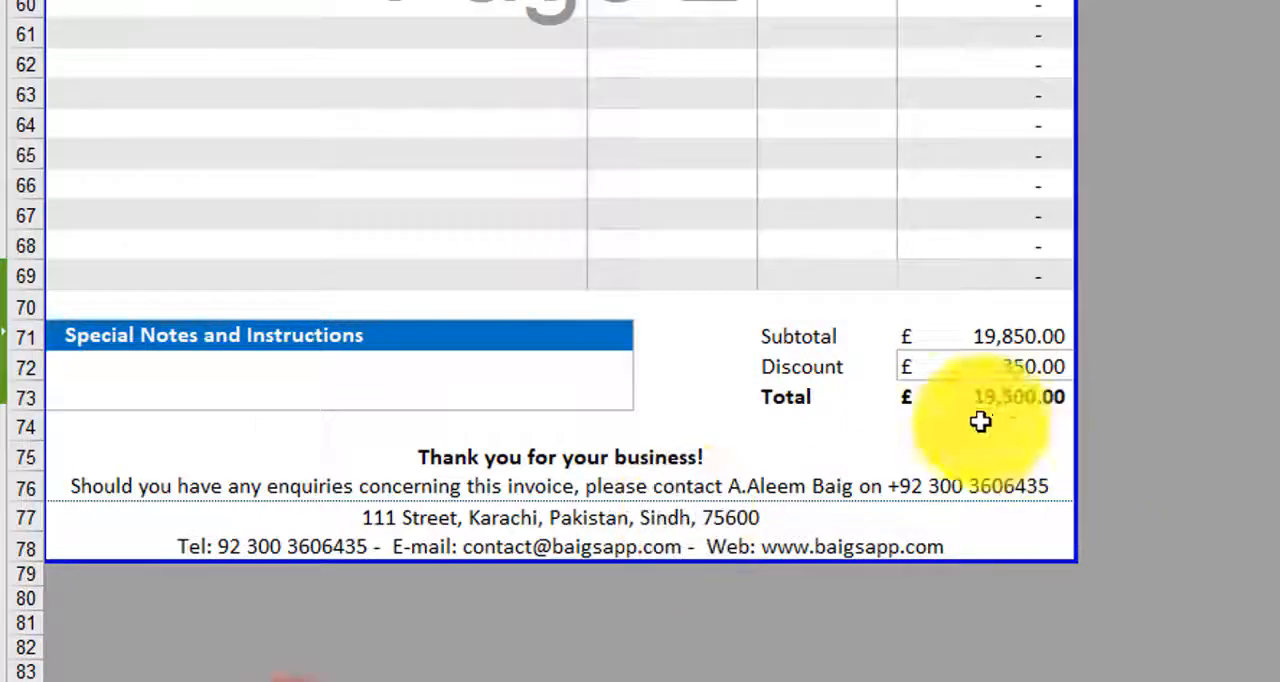
pyautogui.scroll(3, 960, 400)
pyautogui.scroll(15, 947, 358)
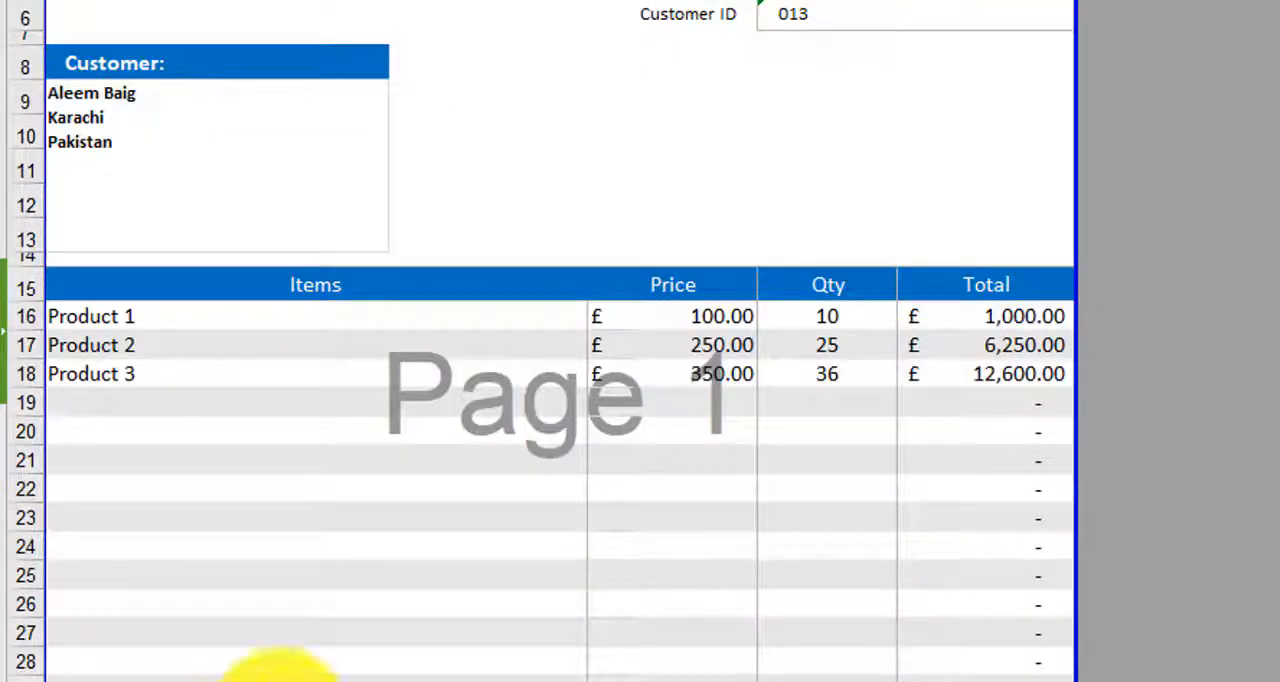
# - Set the Settings sheet's currency in cell B30 back to PKR
pyautogui.click(280, 678)
pyautogui.click(505, 606)
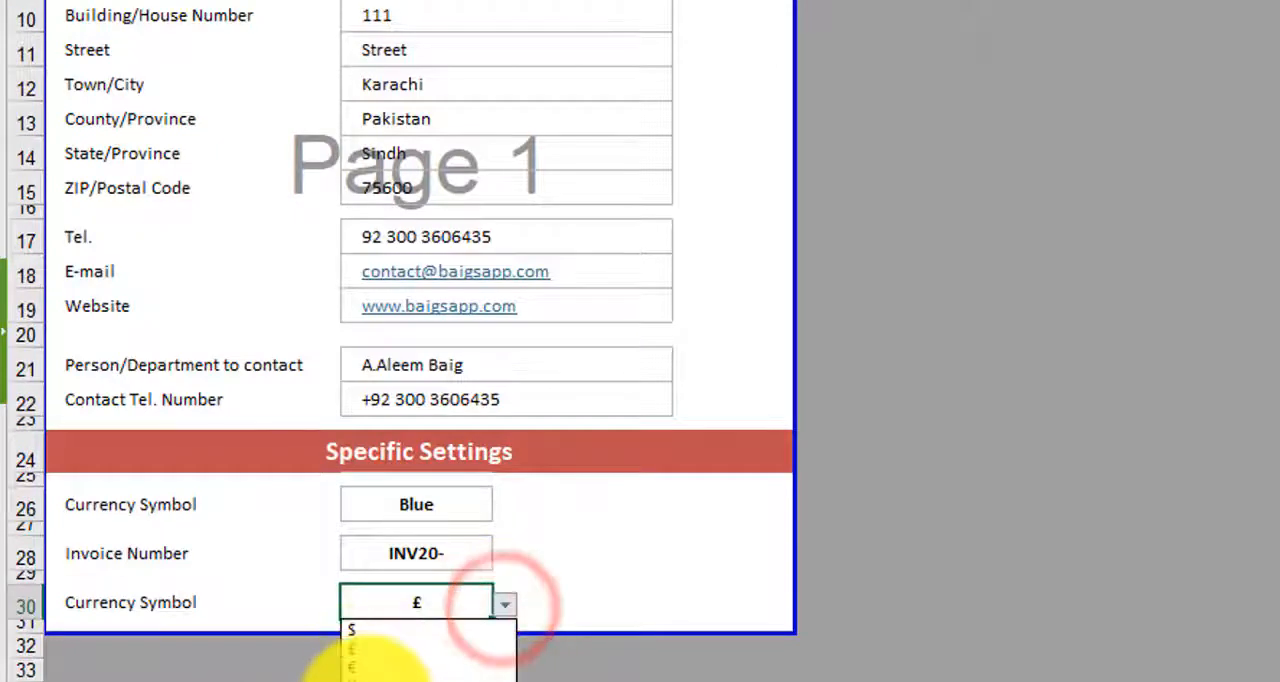
pyautogui.click(363, 674)
# - Set the colour option in cell B26 to Green and check the headings on both invoice pages
pyautogui.click(450, 507)
pyautogui.click(505, 507)
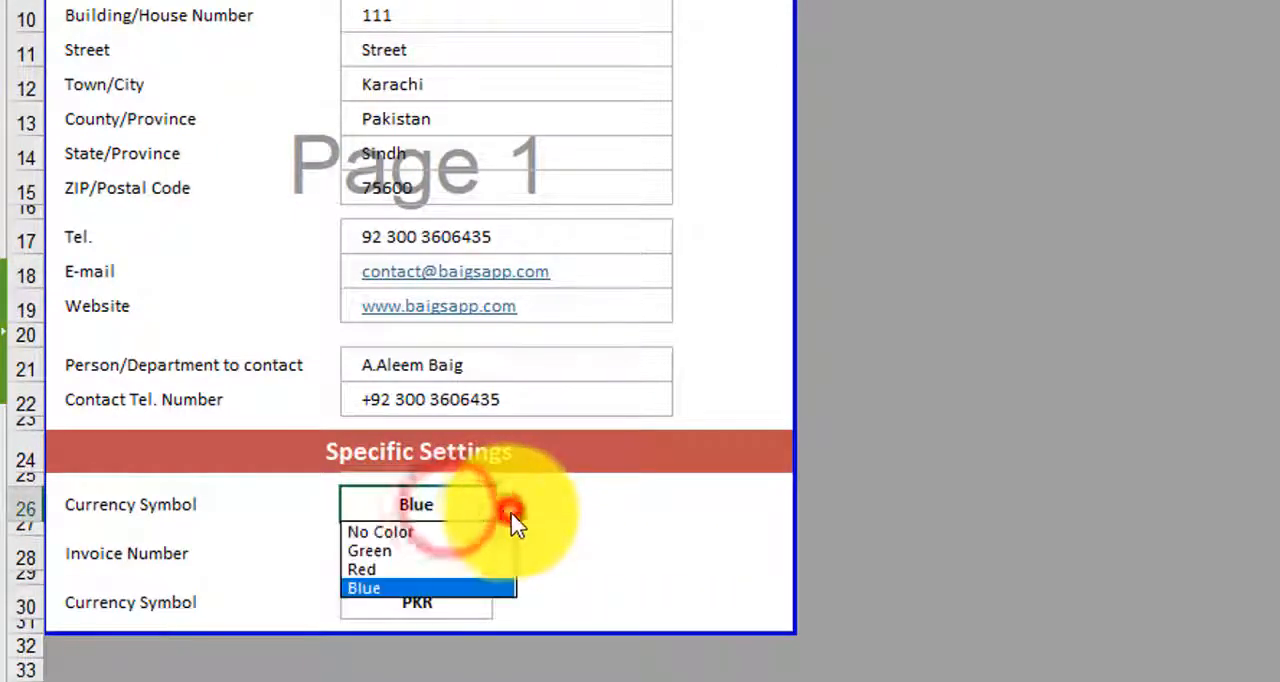
pyautogui.click(395, 551)
pyautogui.click(295, 678)
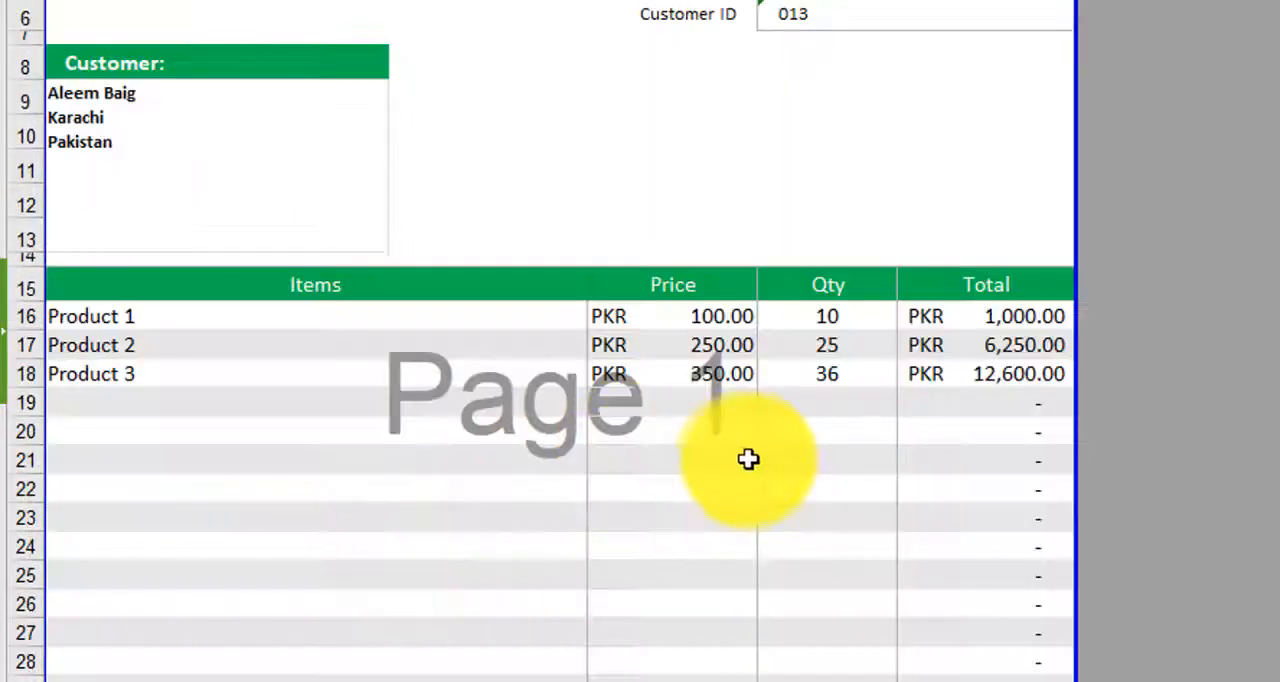
pyautogui.scroll(2, 750, 463)
pyautogui.scroll(-13, 757, 463)
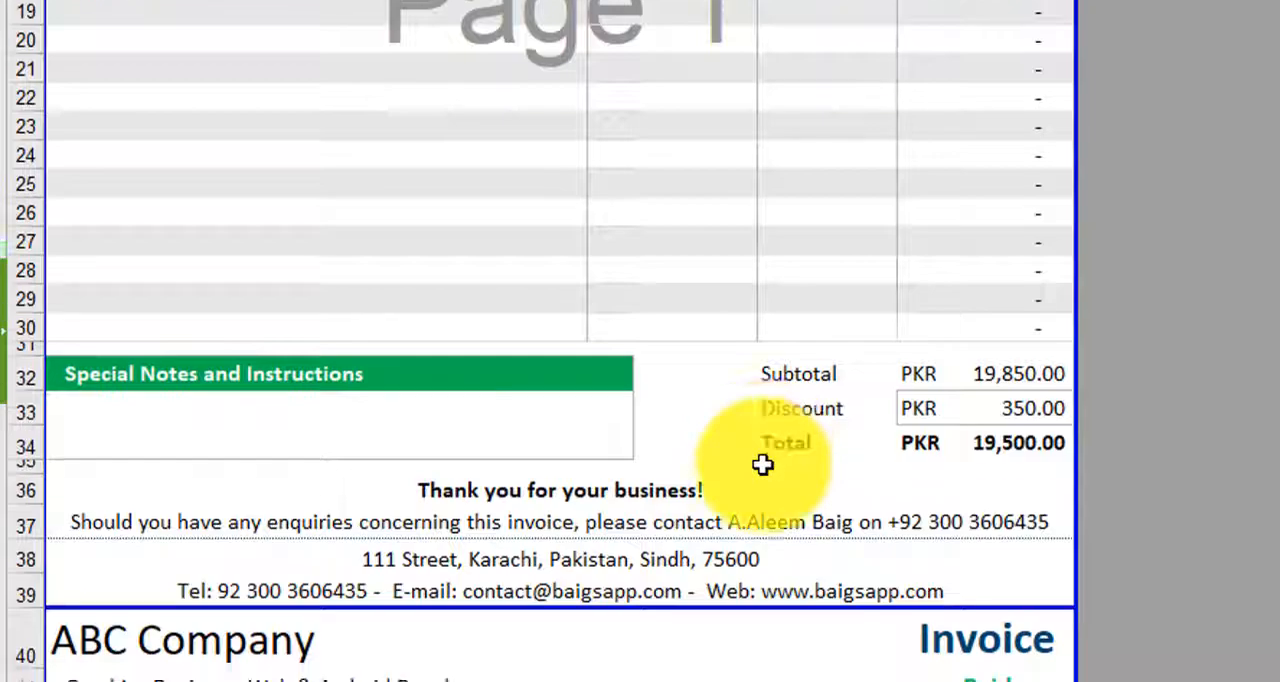
pyautogui.scroll(-2, 765, 468)
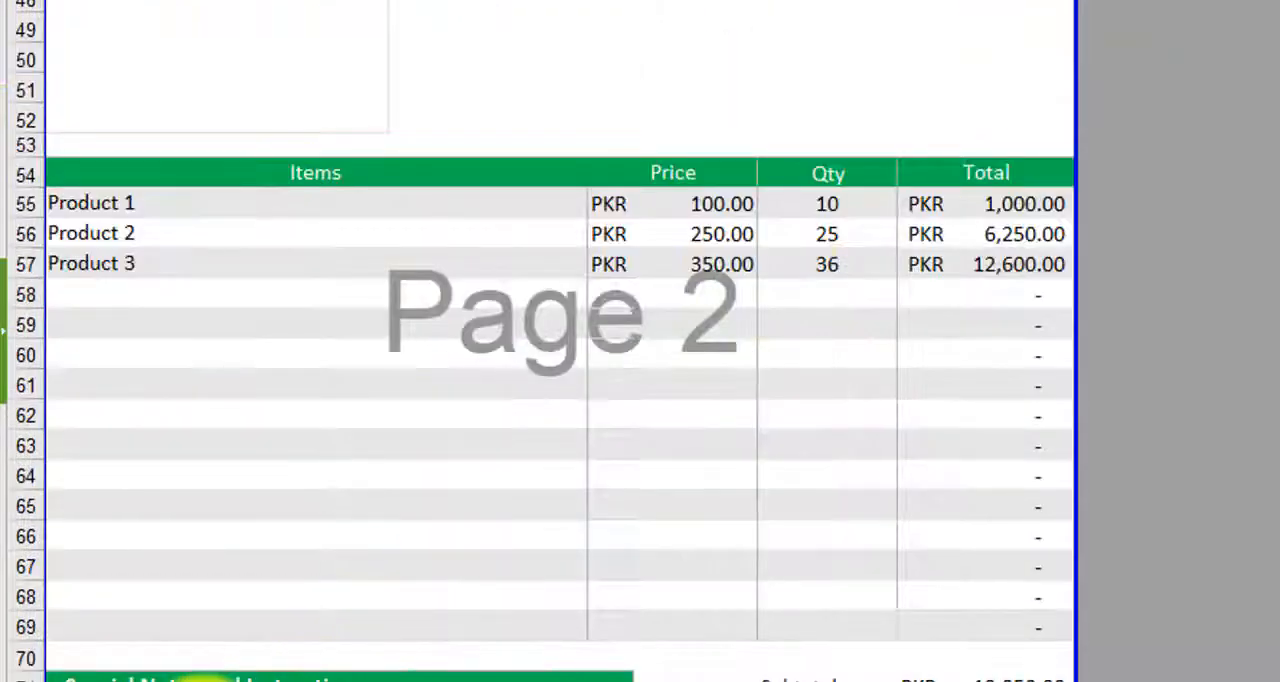
# - Change the colour option in cell B26 to Red and look over the invoice headings
pyautogui.click(203, 680)
pyautogui.click(505, 505)
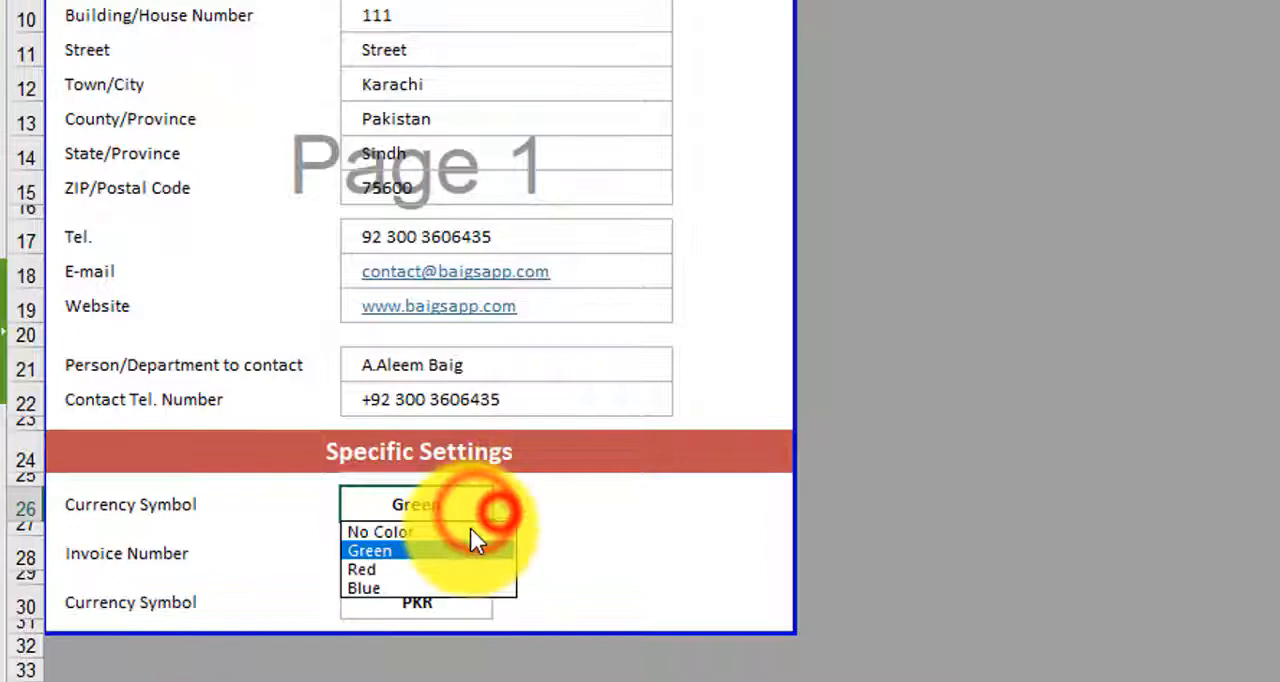
pyautogui.click(395, 569)
pyautogui.click(300, 680)
pyautogui.scroll(15, 816, 431)
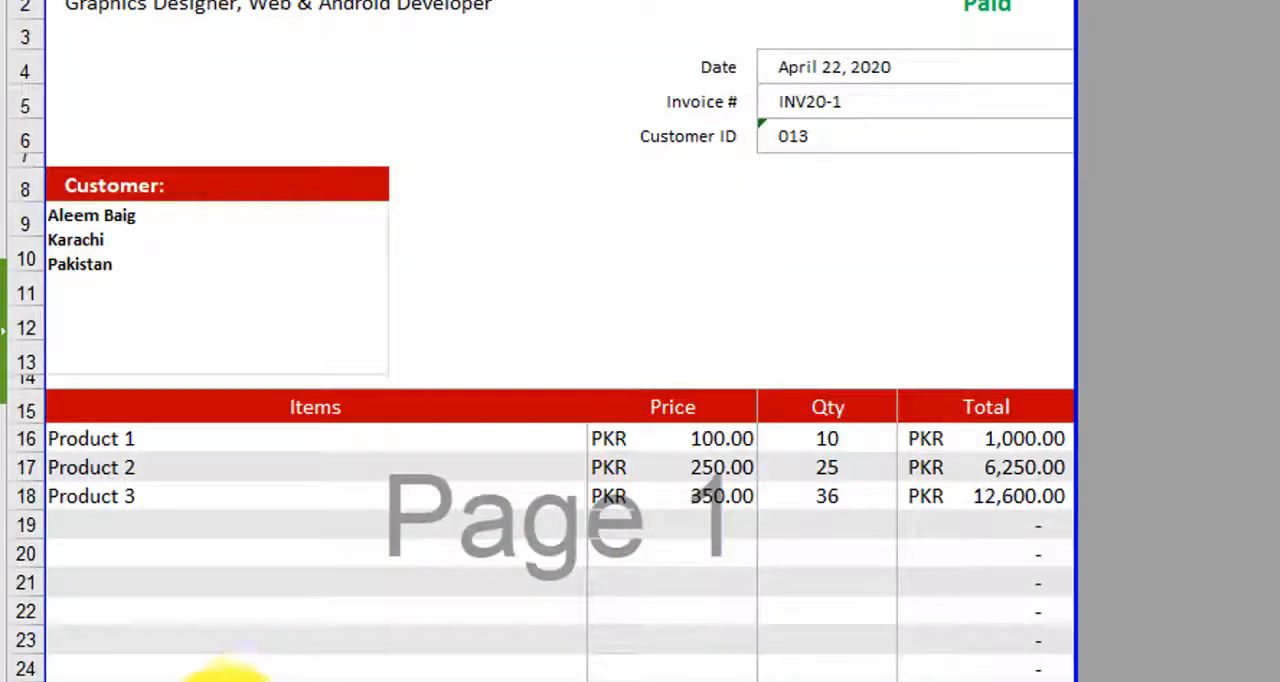
# - Change the colour option in cell B26 to Blue and view the invoice
pyautogui.click(203, 680)
pyautogui.click(505, 507)
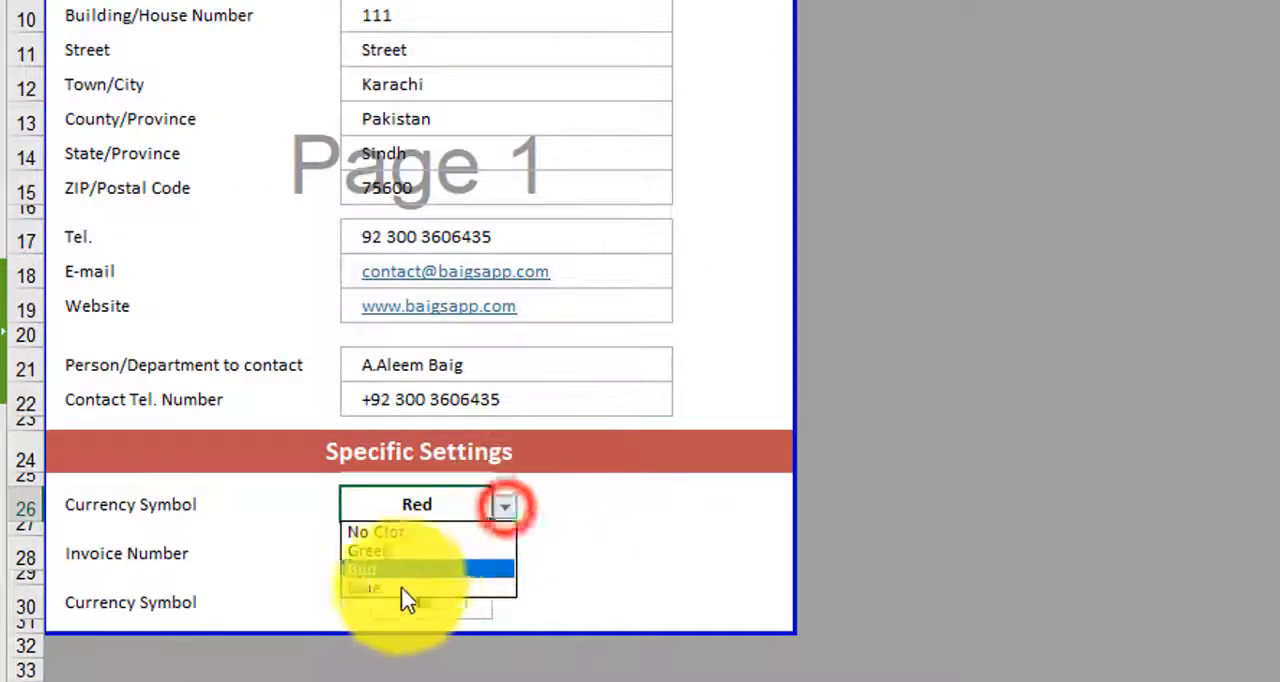
pyautogui.click(375, 592)
pyautogui.click(290, 678)
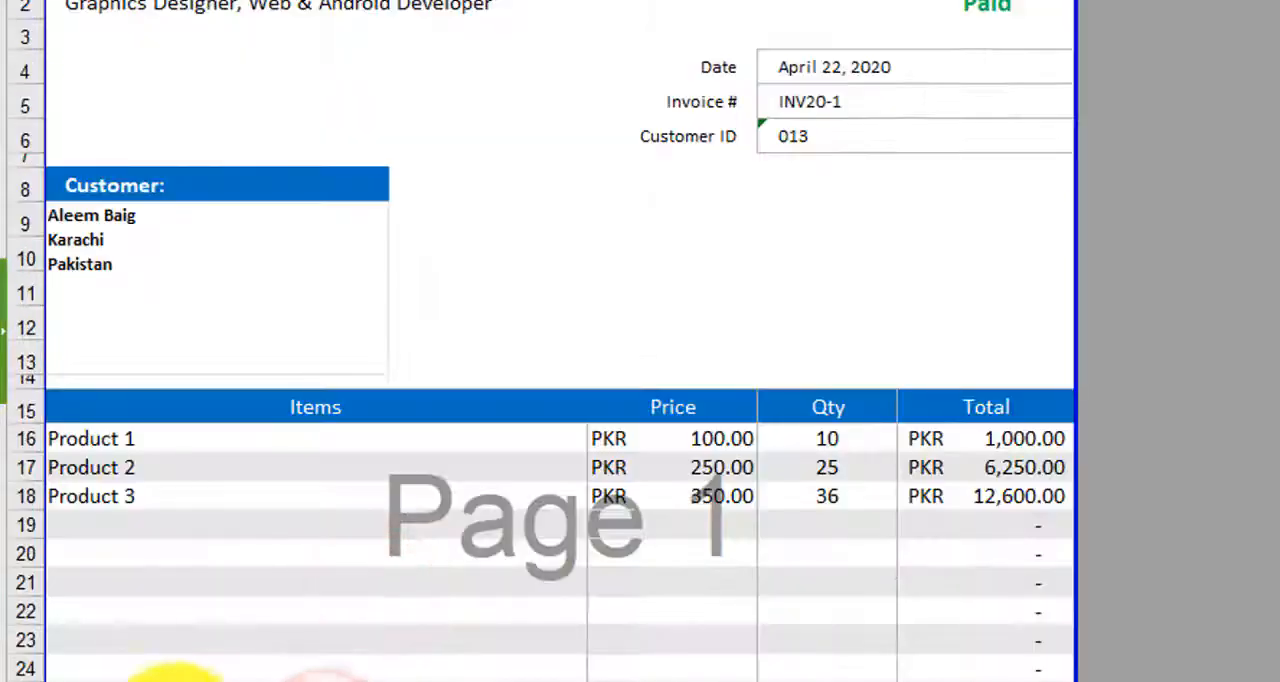
# - Change the colour option in cell B26 to No Color and check the Customer and Items headings on the invoice
pyautogui.click(190, 679)
pyautogui.click(488, 512)
pyautogui.click(505, 507)
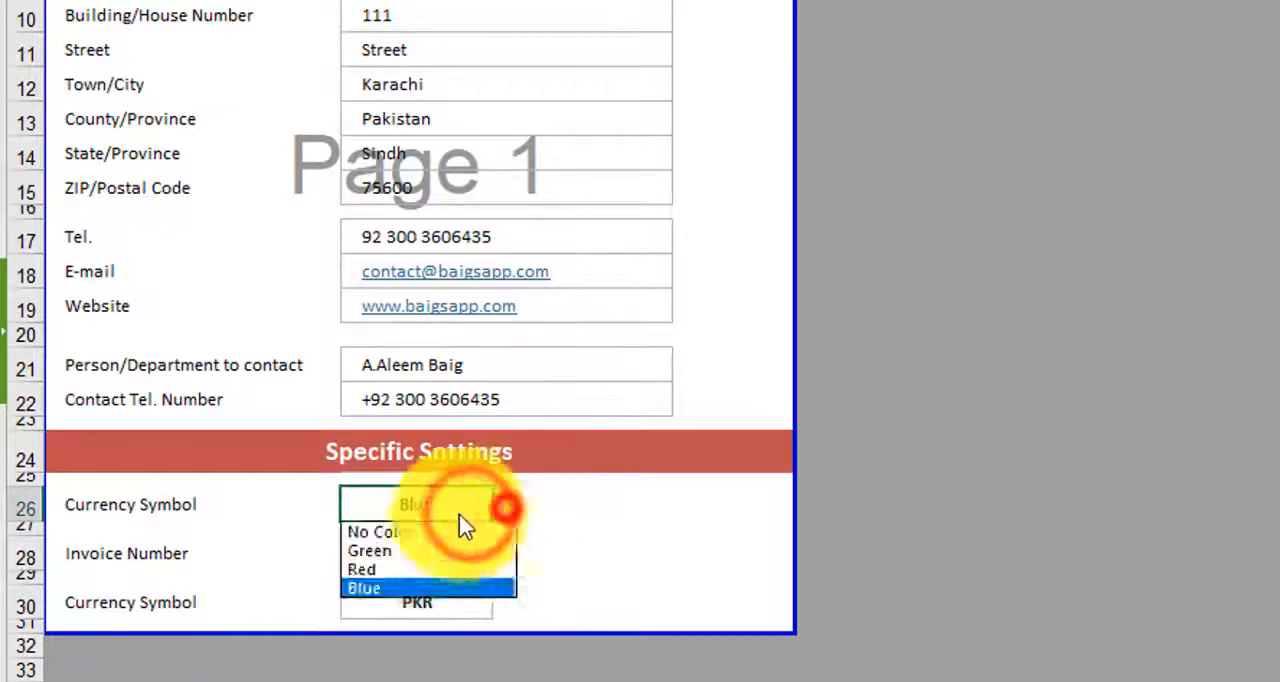
pyautogui.click(410, 533)
pyautogui.click(290, 678)
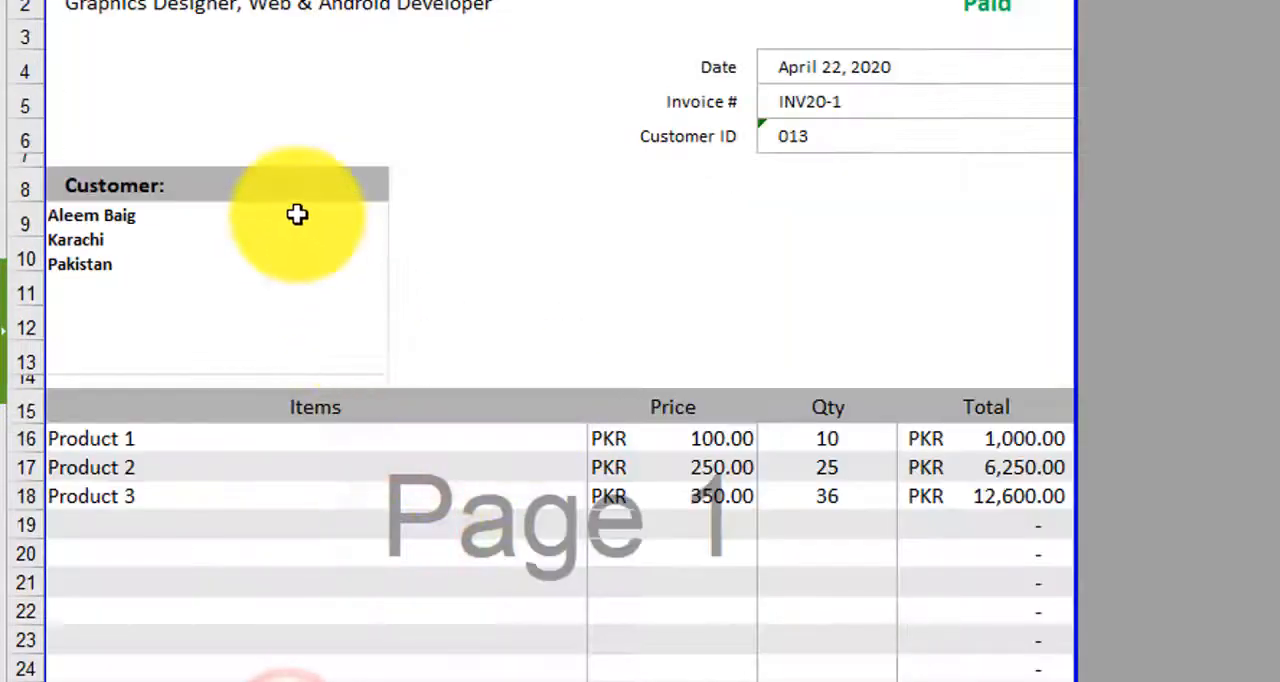
# - Set the colour option in cell B26 on the Settings sheet back to Green
pyautogui.click(220, 678)
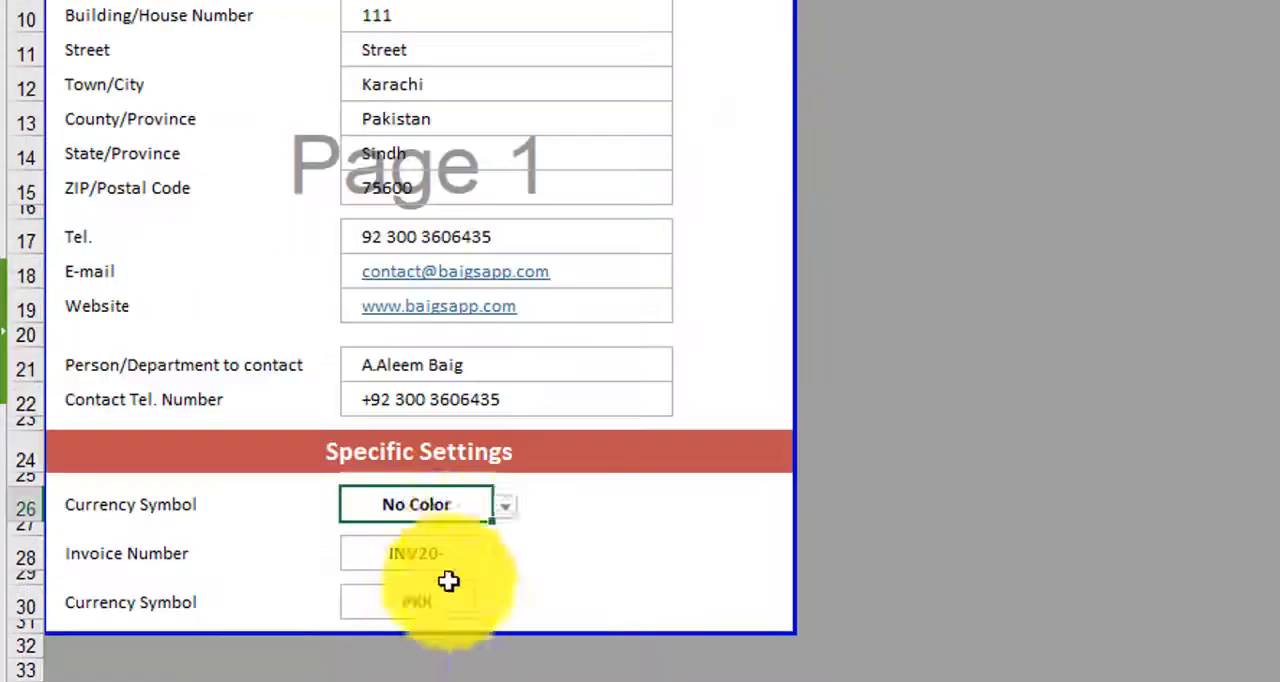
pyautogui.click(508, 513)
pyautogui.click(408, 558)
# - Set the company name's display option in cell E5 to Disable and check the invoice header
pyautogui.scroll(2, 560, 400)
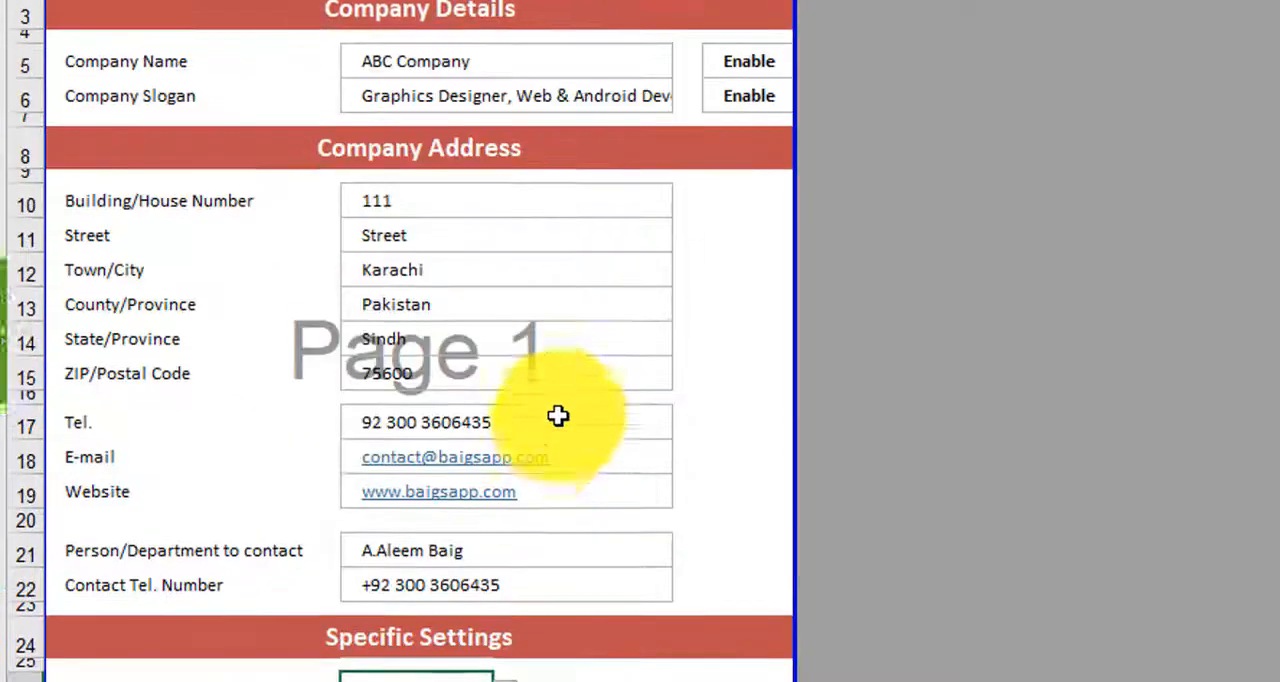
pyautogui.scroll(1, 558, 416)
pyautogui.click(752, 93)
pyautogui.click(808, 96)
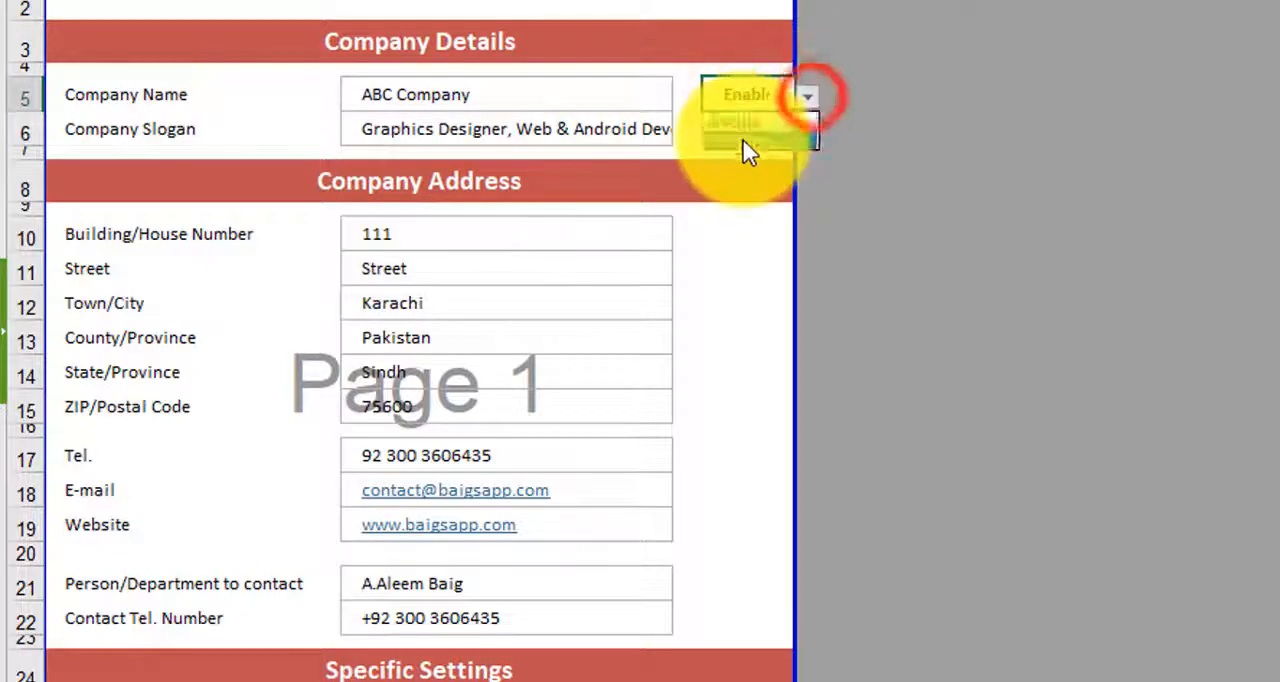
pyautogui.click(748, 137)
pyautogui.scroll(1, 543, 274)
pyautogui.click(190, 676)
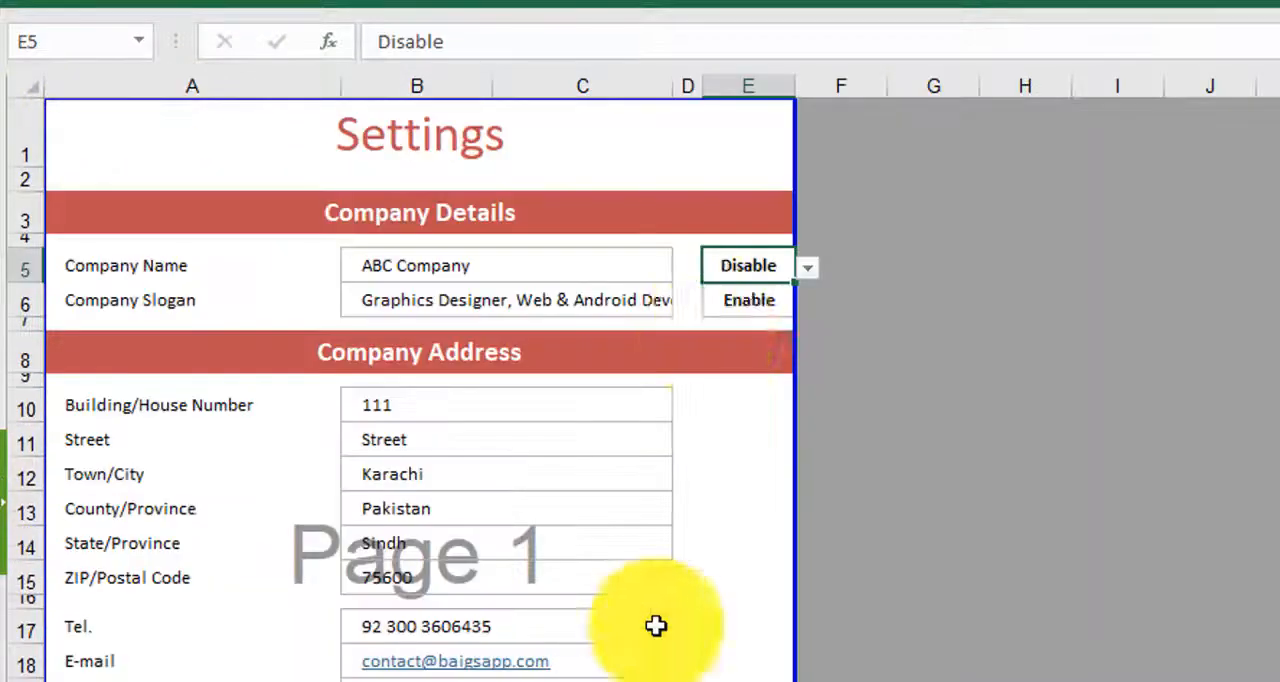
# - Set the company name's option in E5 back to Enable, check the invoice header, and look at the slogan's option in E6
pyautogui.click(808, 263)
pyautogui.click(750, 295)
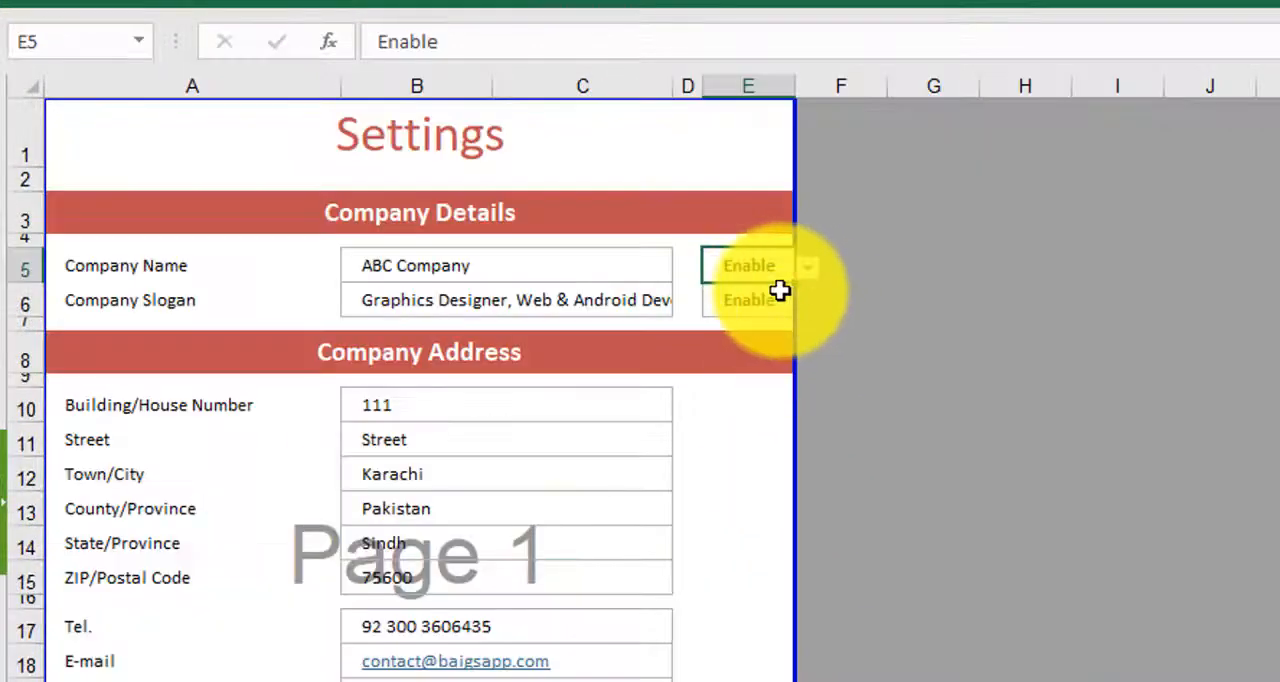
pyautogui.click(757, 302)
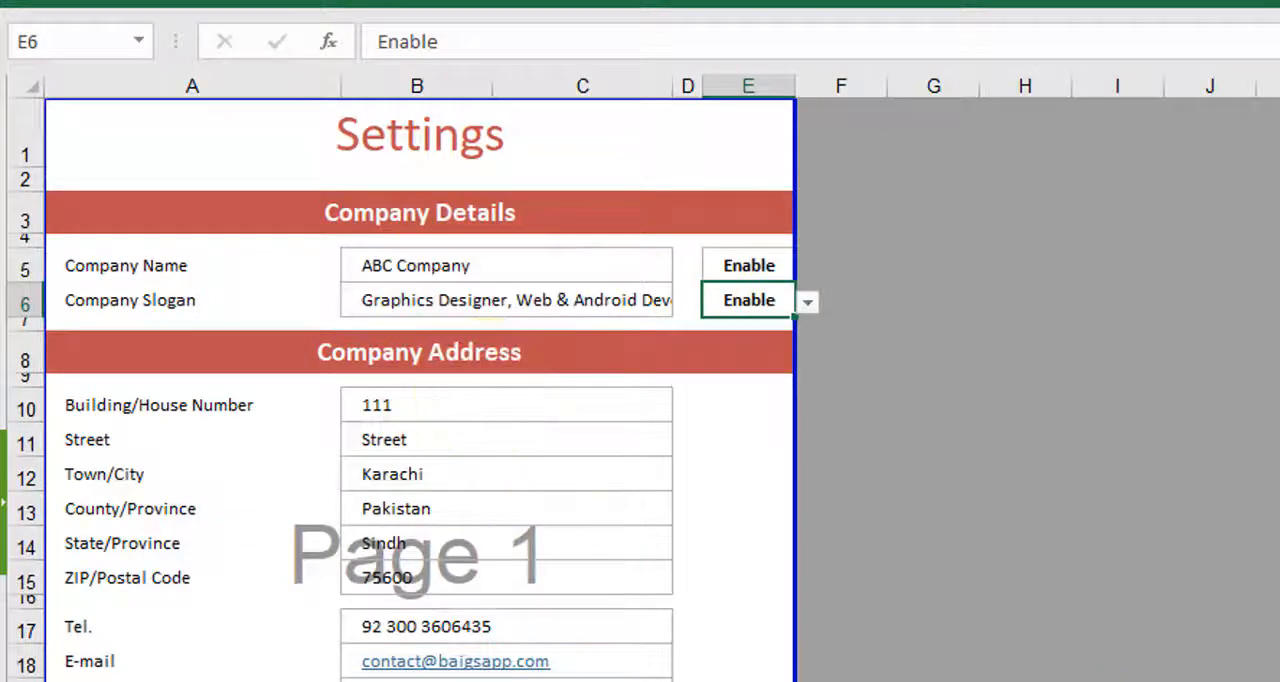
# - Compare the company address and contact entries on the Settings sheet with the invoice footer, including the formula in A39
pyautogui.moveTo(457, 409); pyautogui.dragTo(457, 681)
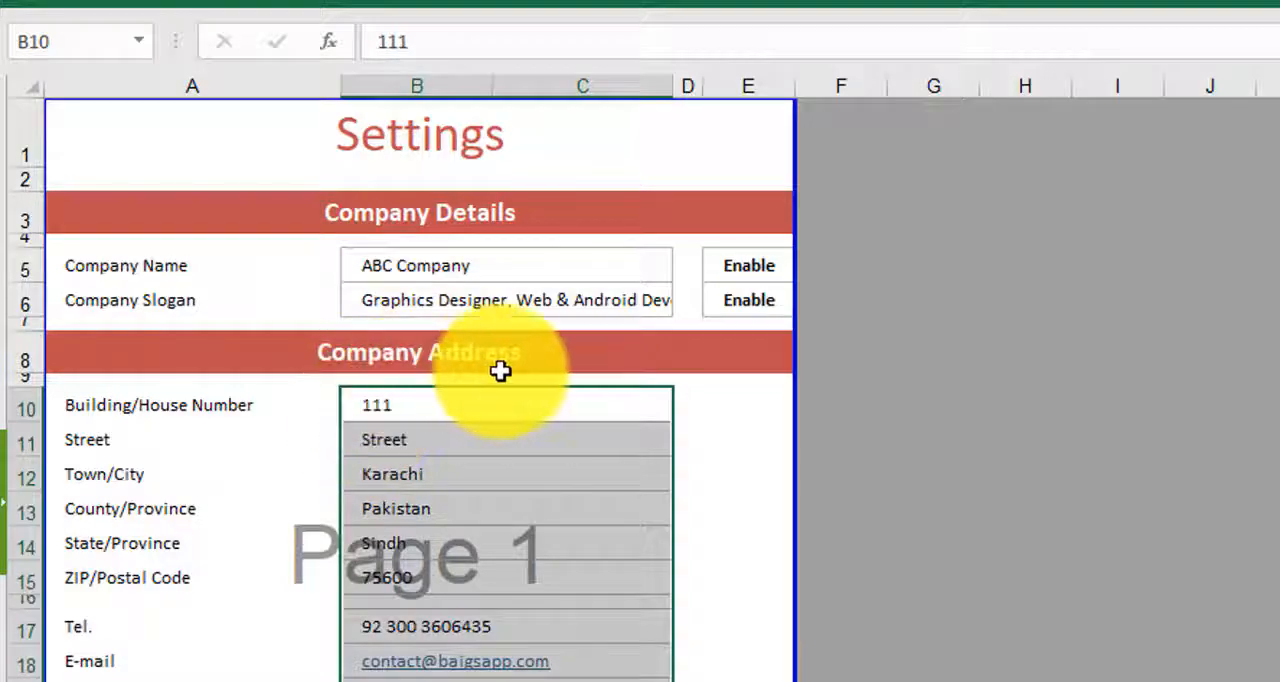
pyautogui.click(708, 680)
pyautogui.hotkey('ctrl', 'pagedown')
pyautogui.scroll(-7, 797, 640)
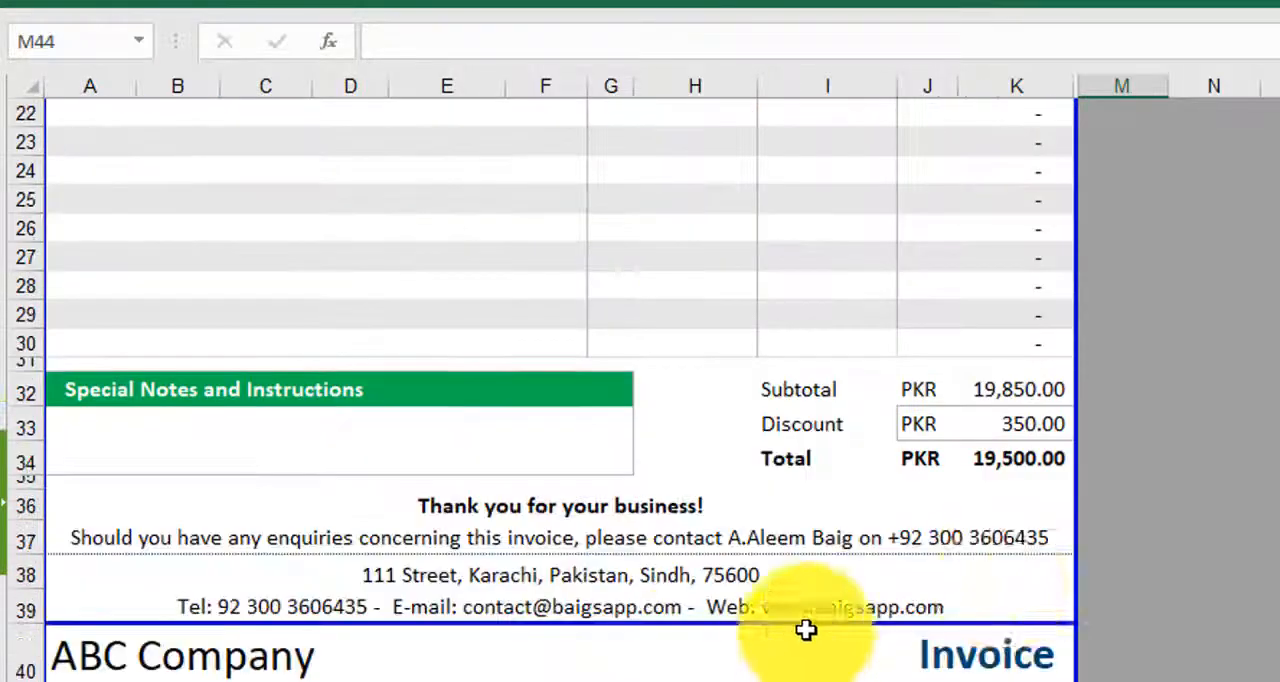
pyautogui.click(882, 601)
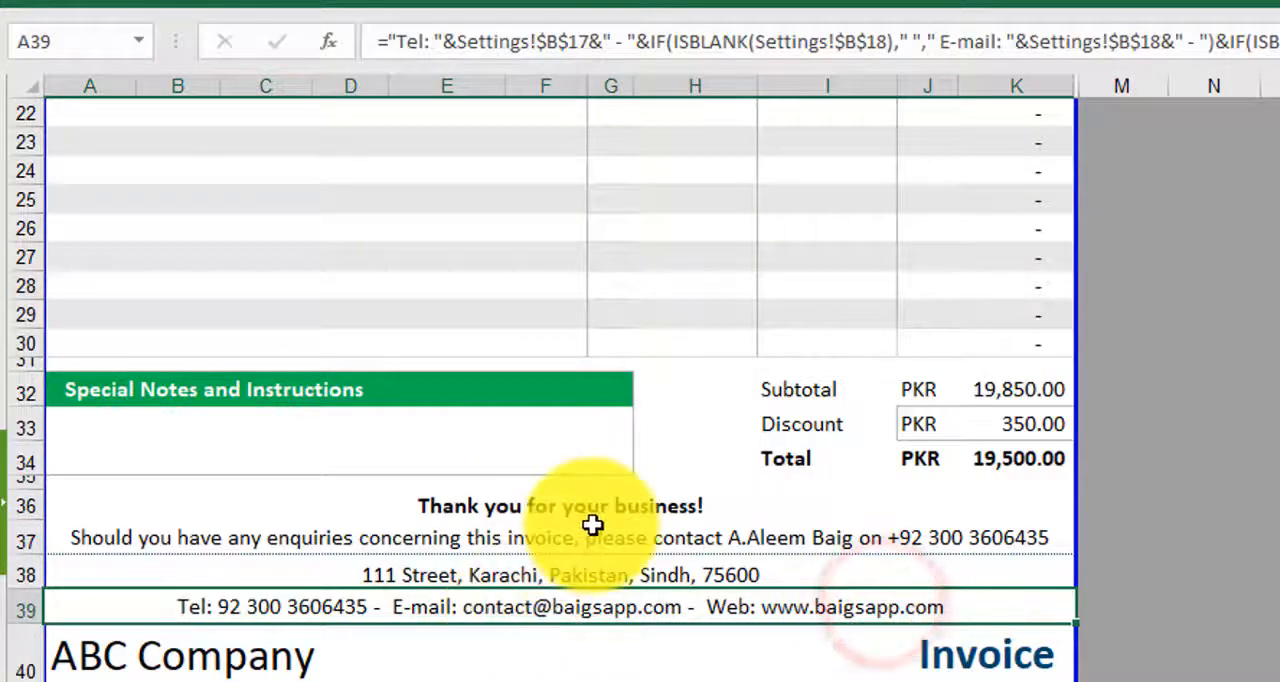
pyautogui.click(1216, 562)
pyautogui.scroll(7, 721, 578)
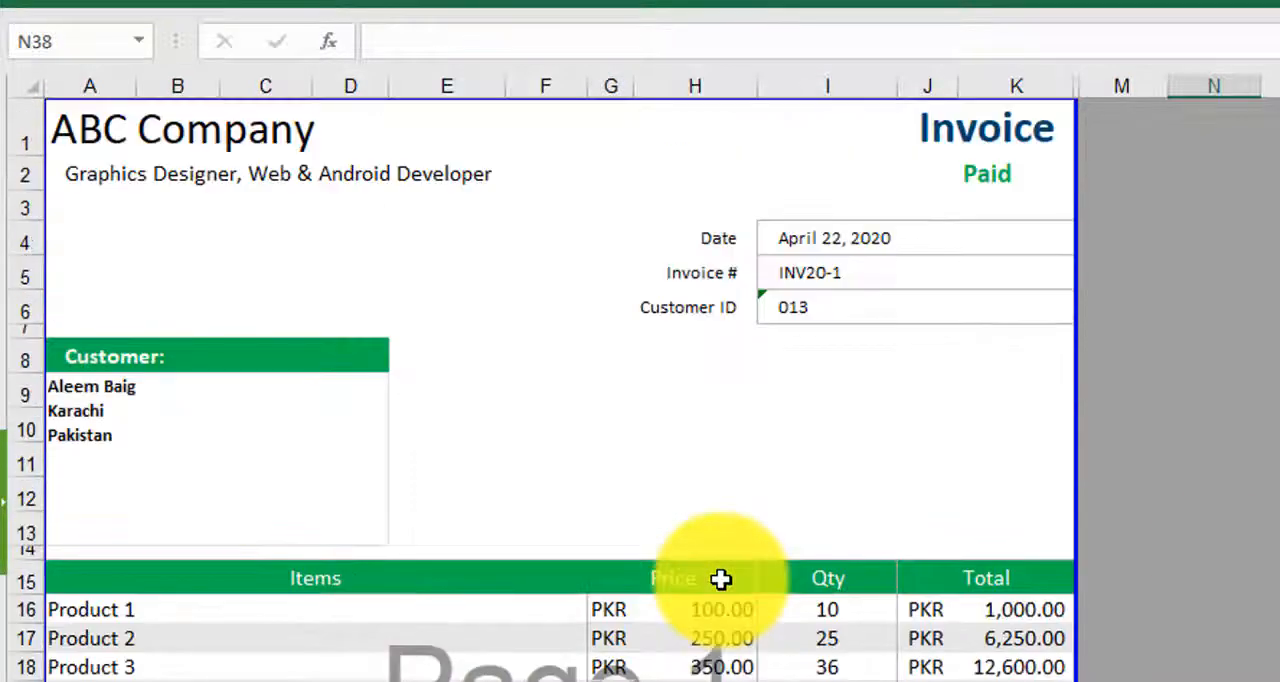
# - Look at the payment status in J2, the Customer heading in A8 and the item rows on the invoice
pyautogui.click(1006, 172)
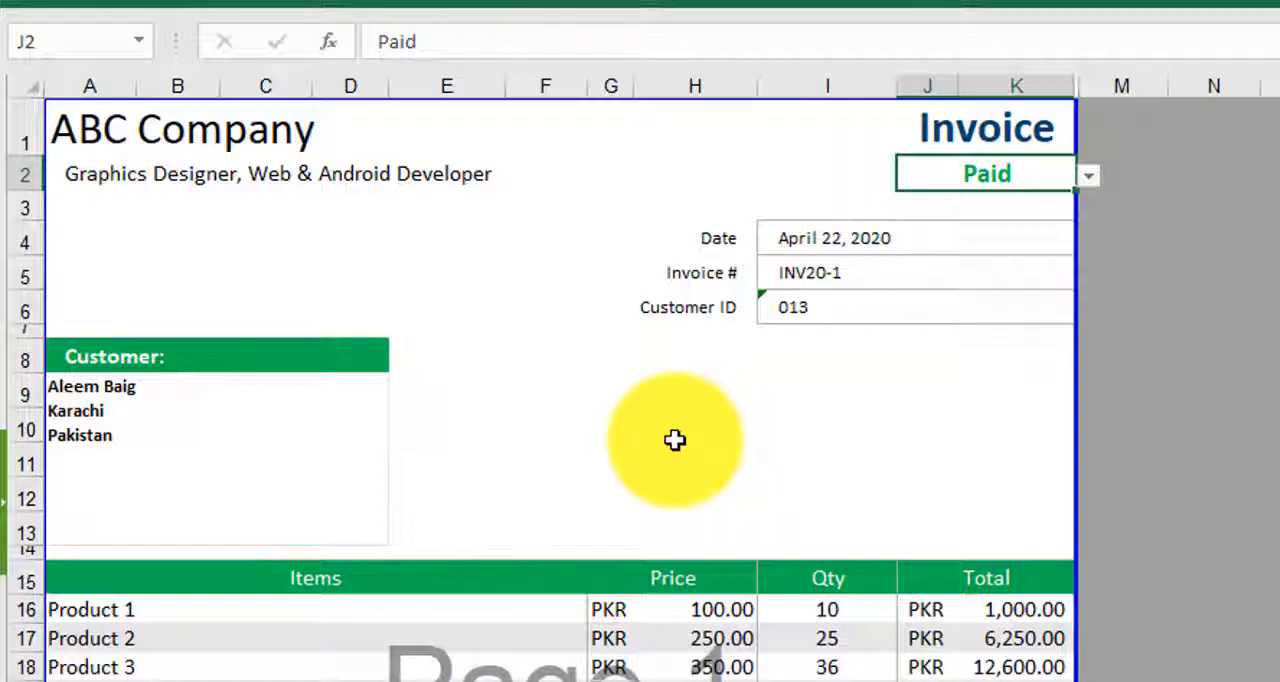
pyautogui.click(236, 350)
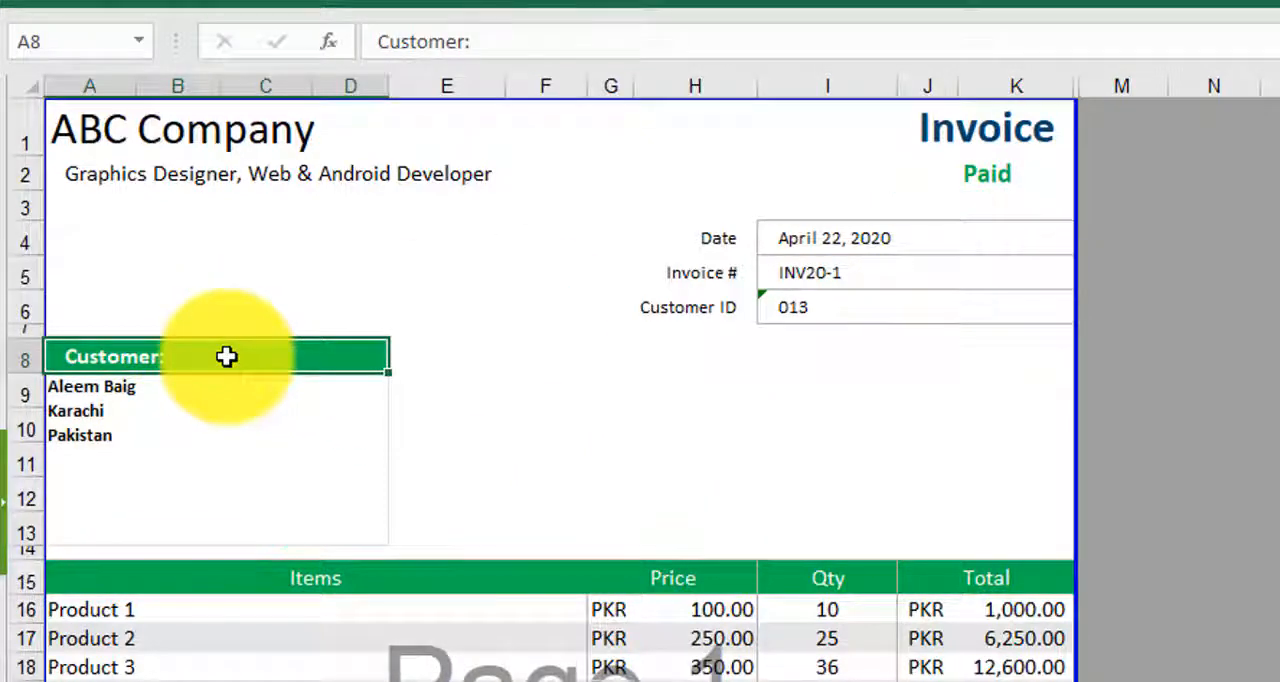
pyautogui.scroll(-3, 811, 610)
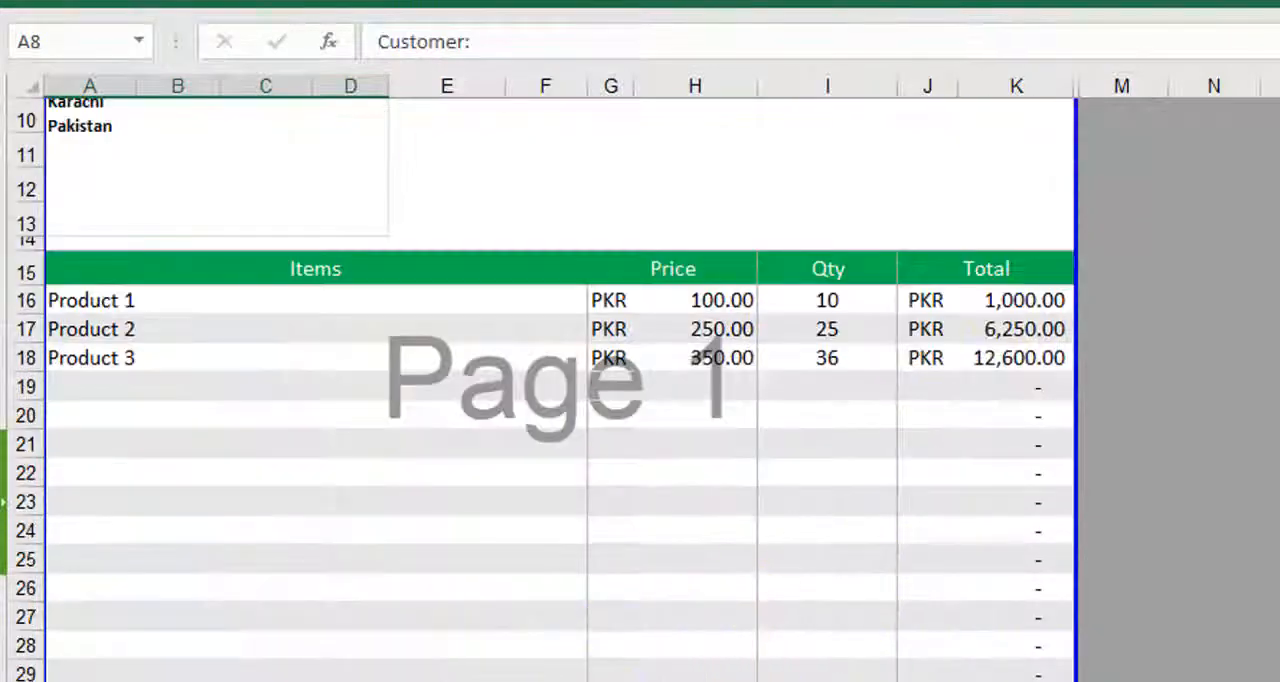
pyautogui.scroll(3, 566, 628)
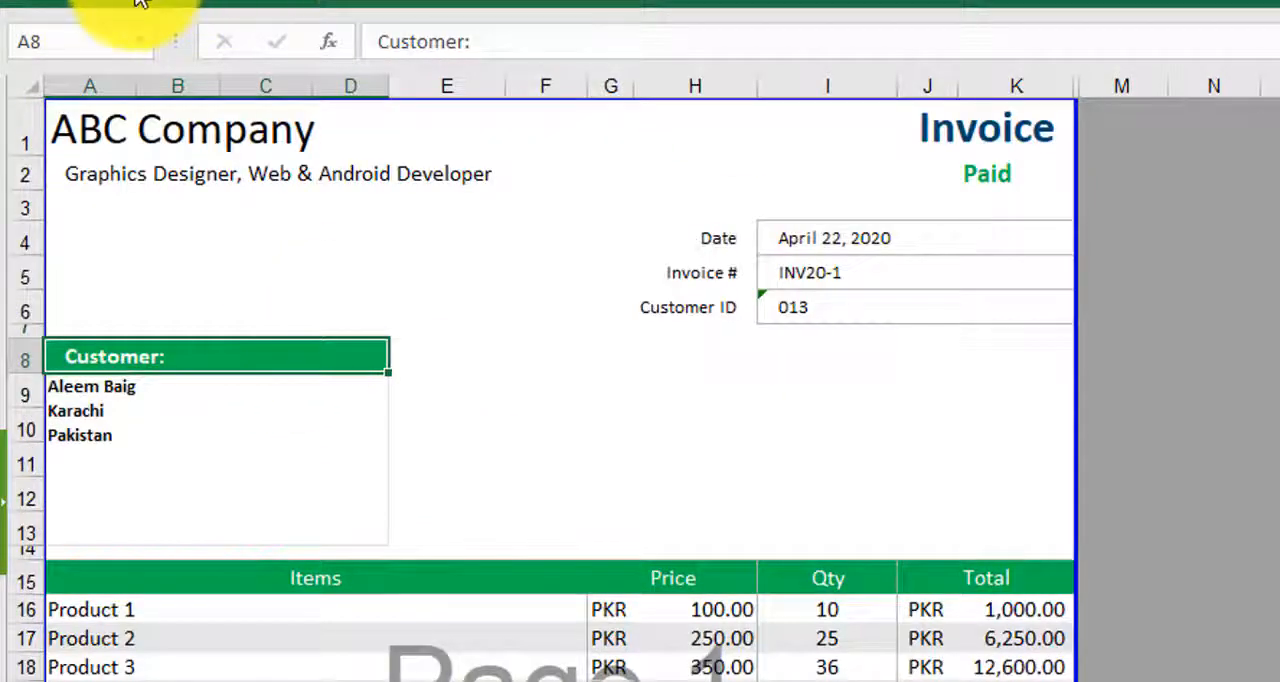
# - Inspect the conditional formatting rules of the Customer heading in A8, including the formula and fill of the green rule
pyautogui.doubleClick(136, 2)
pyautogui.click(1194, 106)
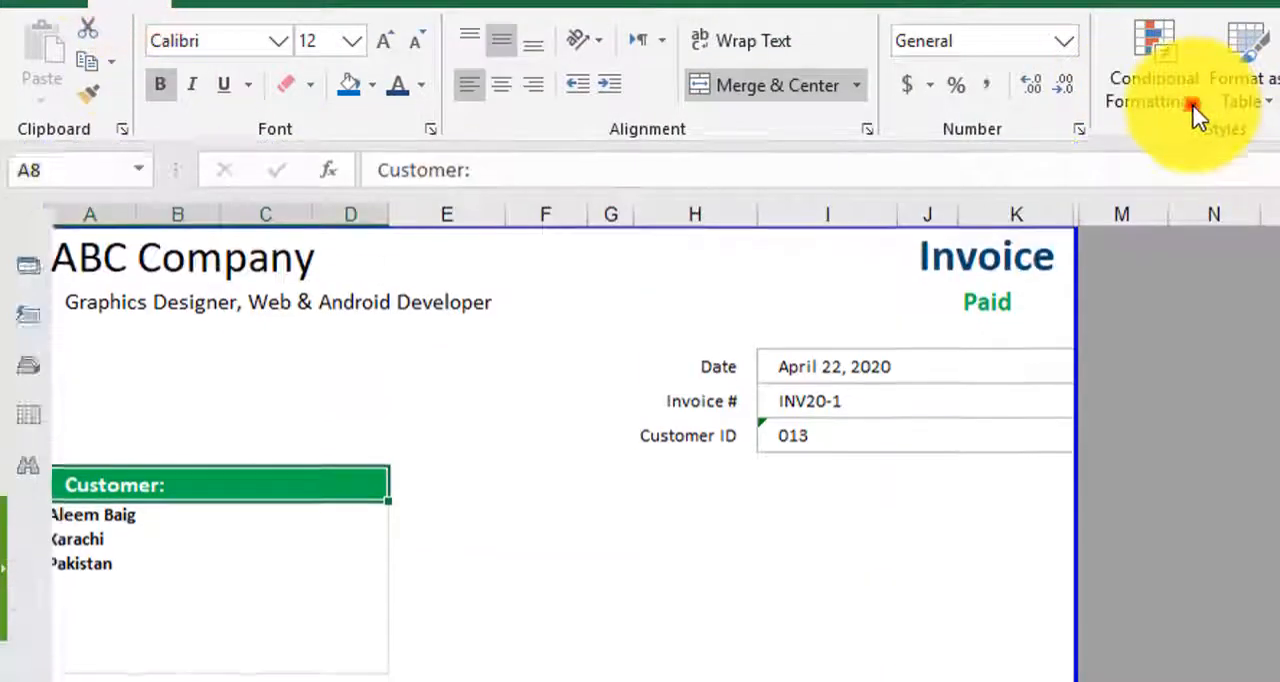
pyautogui.click(1177, 522)
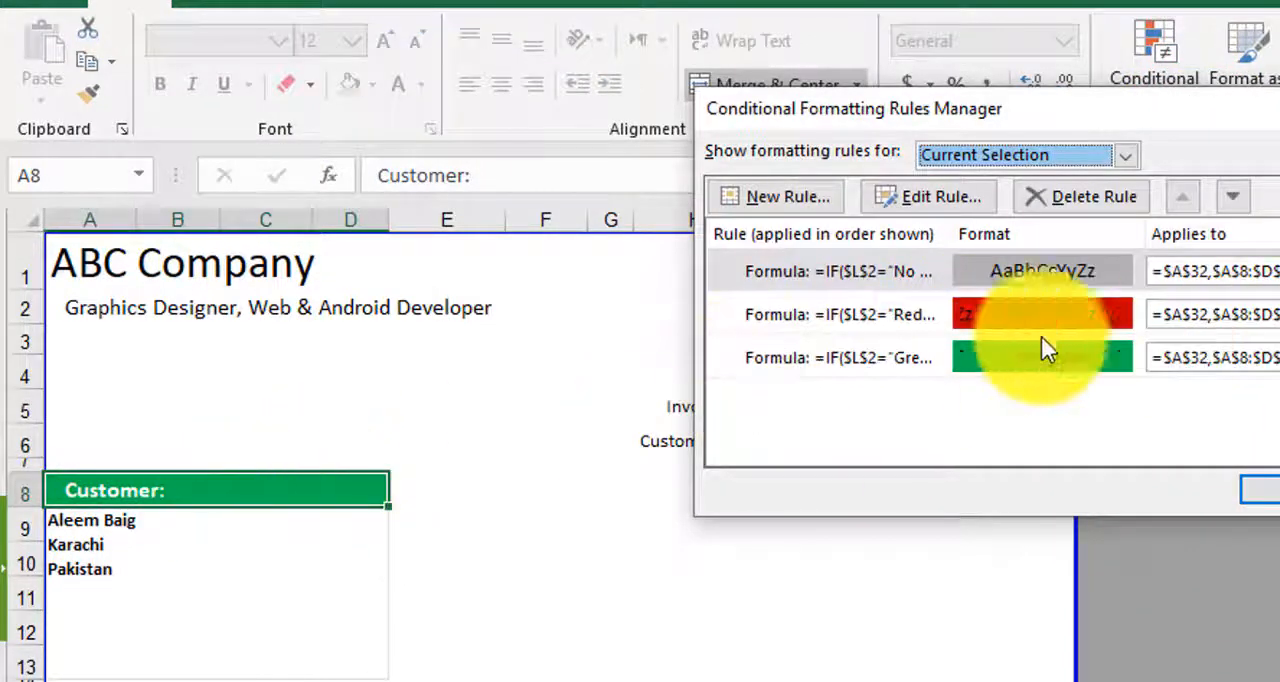
pyautogui.doubleClick(848, 358)
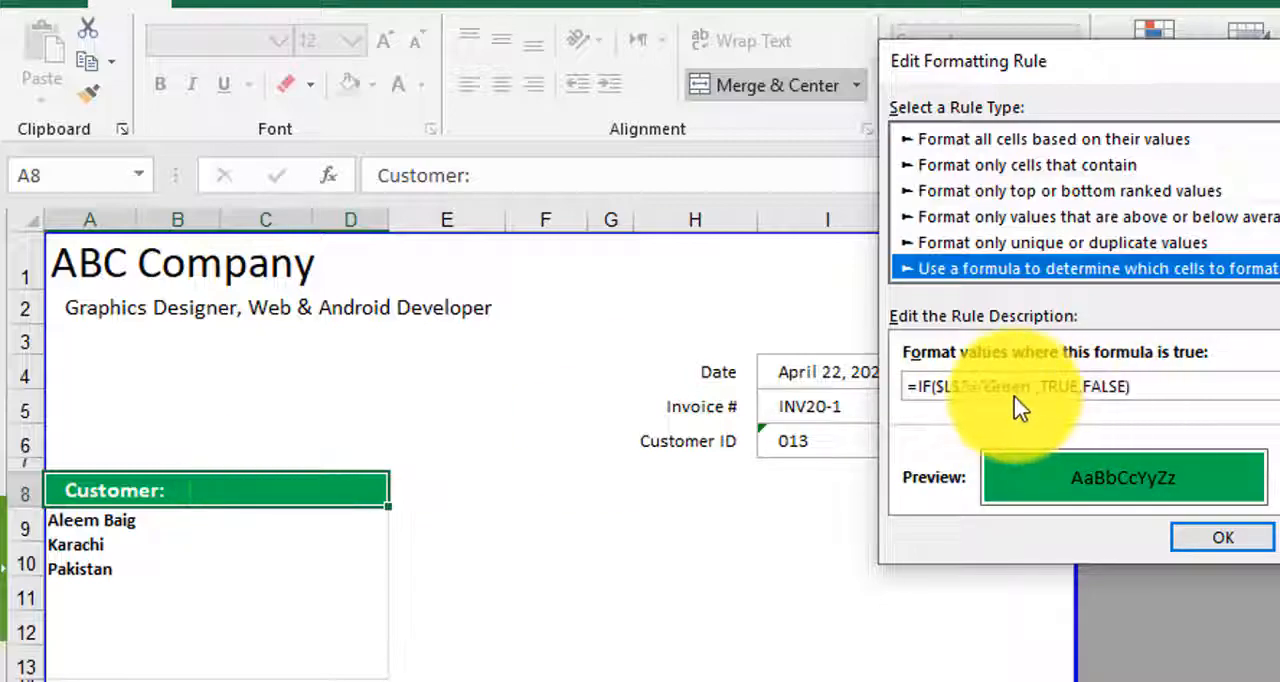
pyautogui.moveTo(1248, 66); pyautogui.dragTo(628, 157)
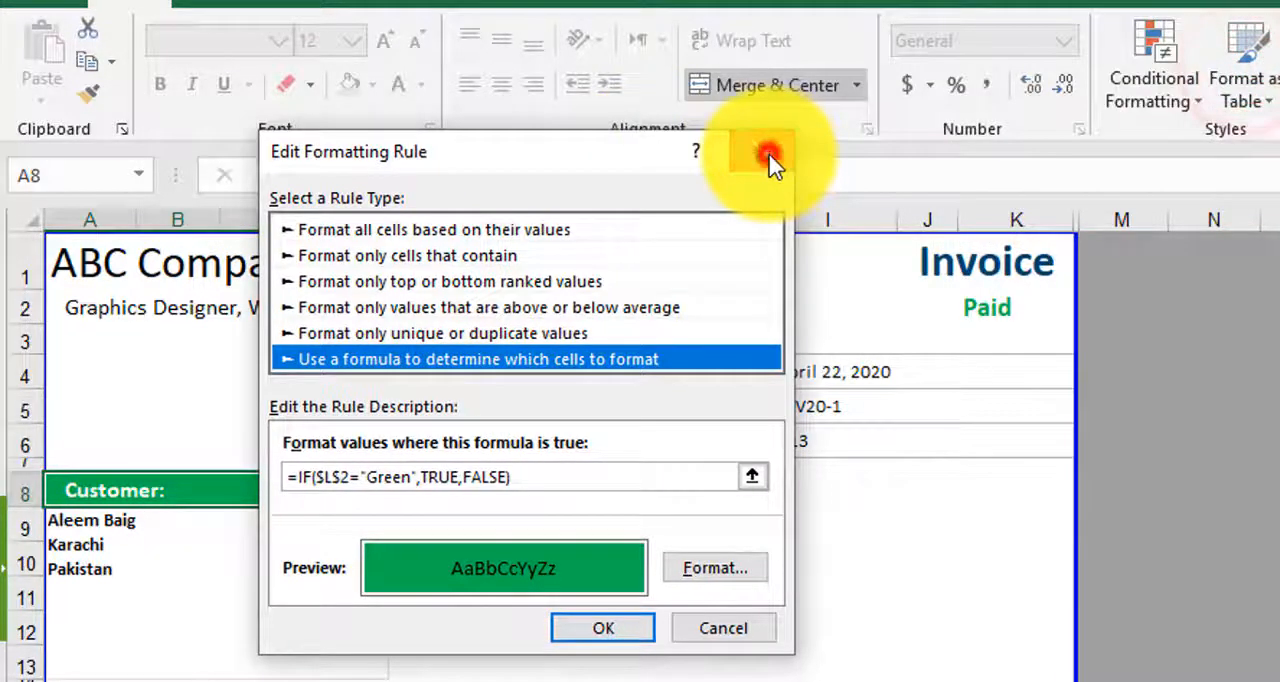
pyautogui.click(770, 155)
pyautogui.click(1258, 490)
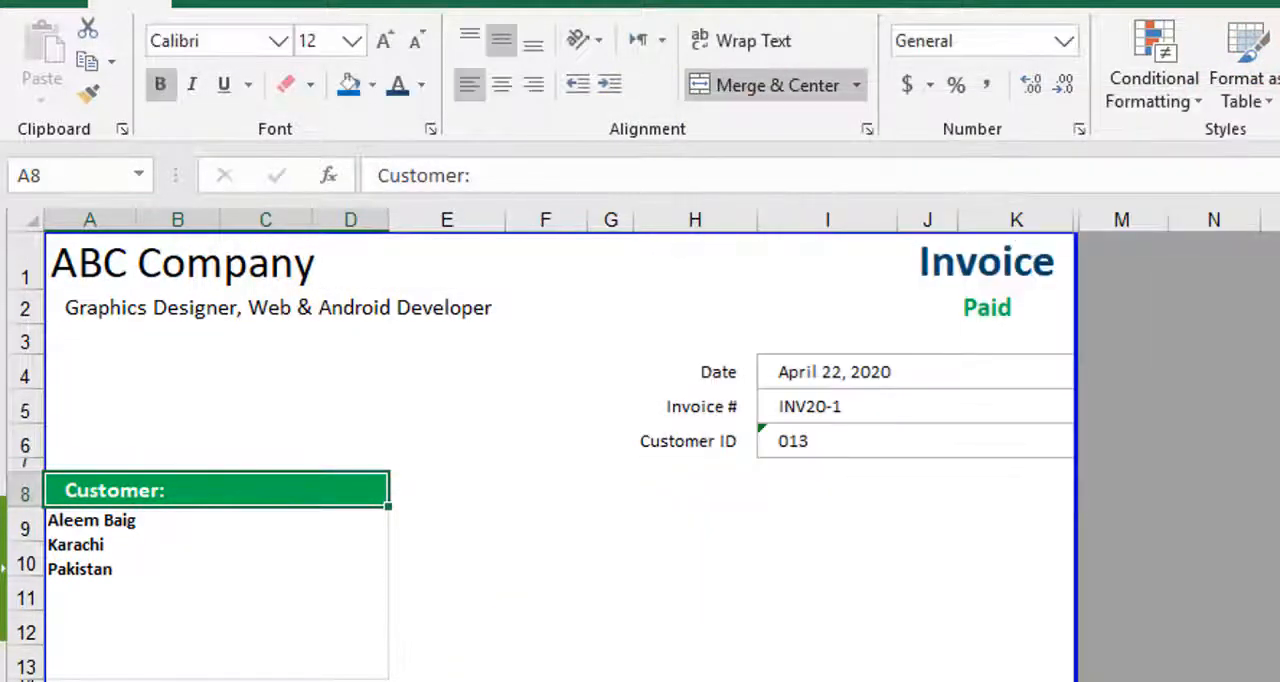
# - Reveal hidden column L on the invoice and trace the formula in L2 to cell B26 on the Settings sheet
pyautogui.click(1108, 210)
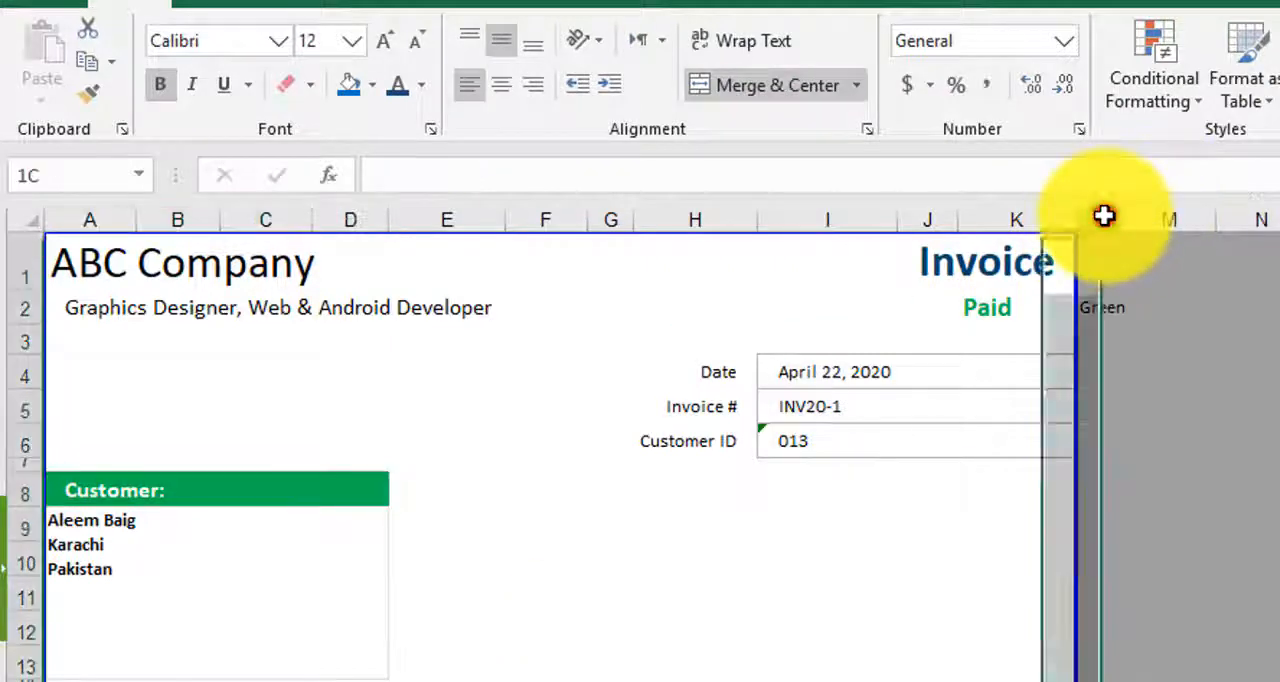
pyautogui.click(1104, 318)
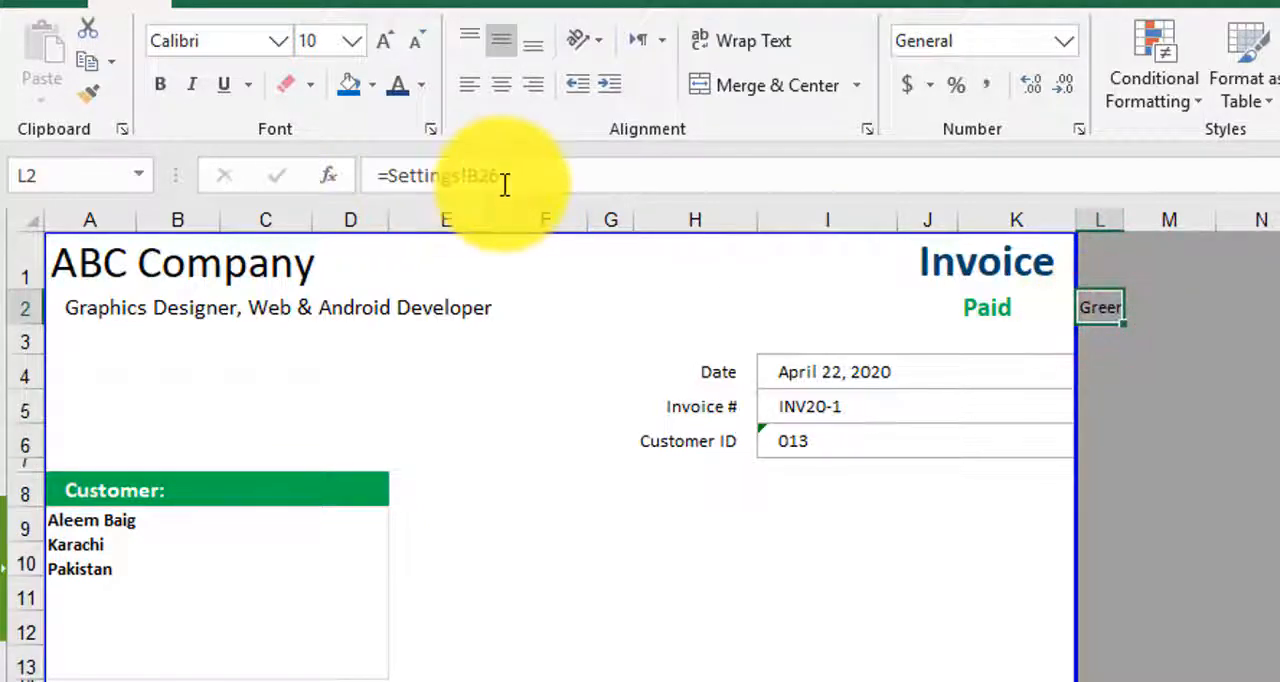
pyautogui.click(500, 680)
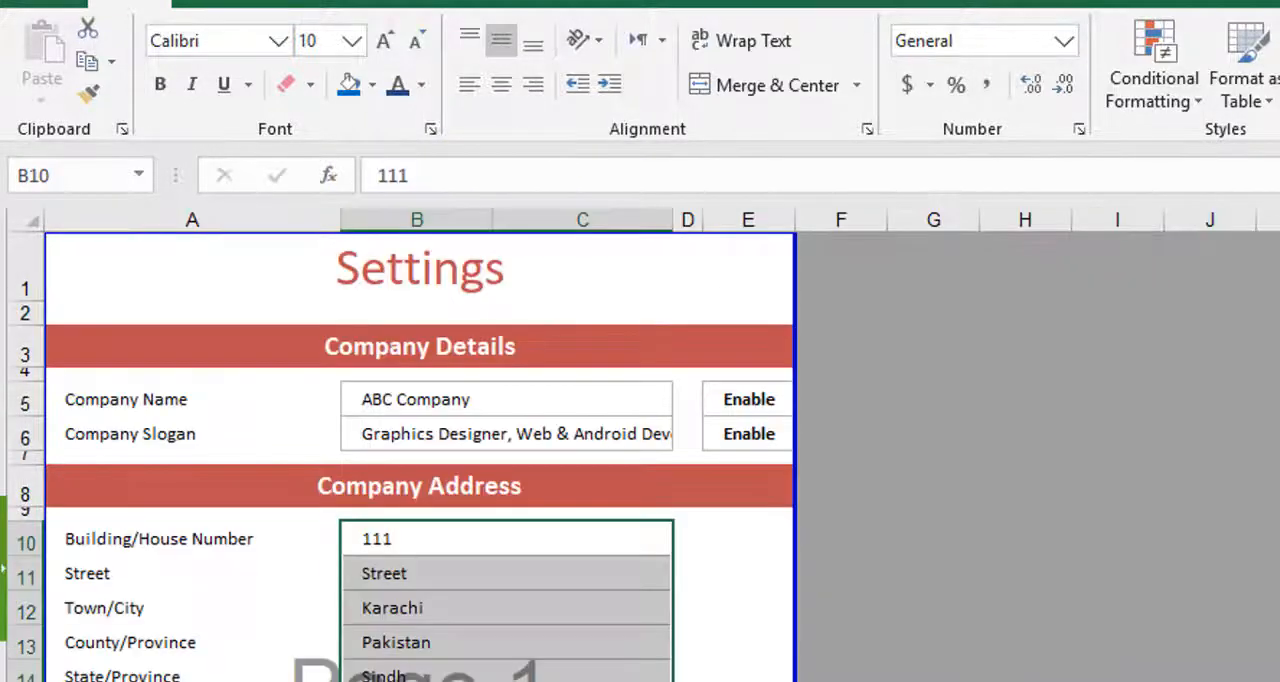
pyautogui.scroll(-4, 688, 606)
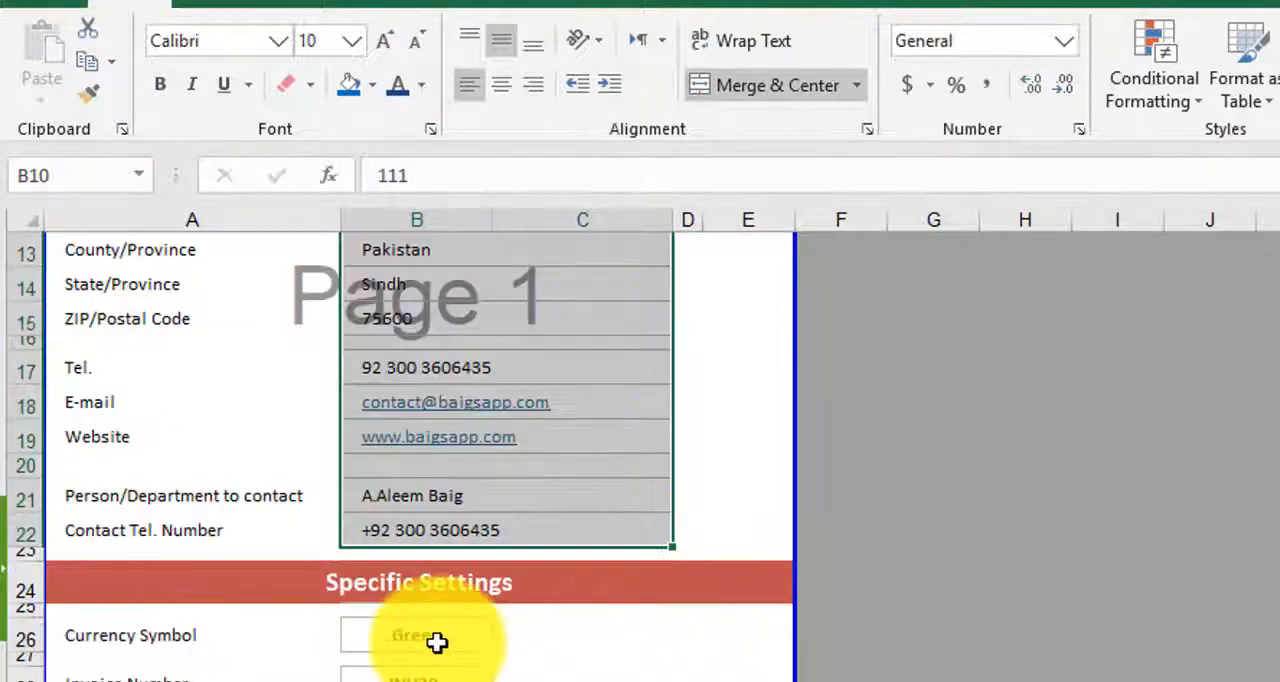
pyautogui.click(437, 640)
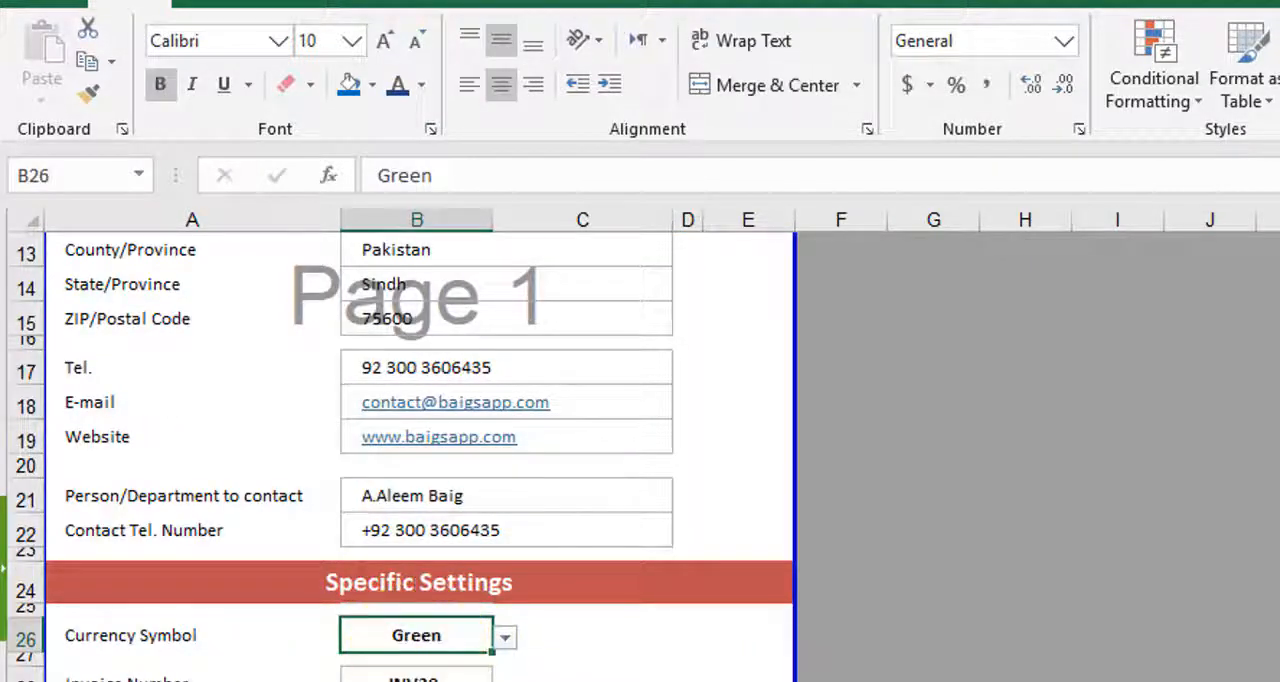
pyautogui.click(350, 680)
# - Hide column L on the invoice sheet again
pyautogui.click(1100, 217)
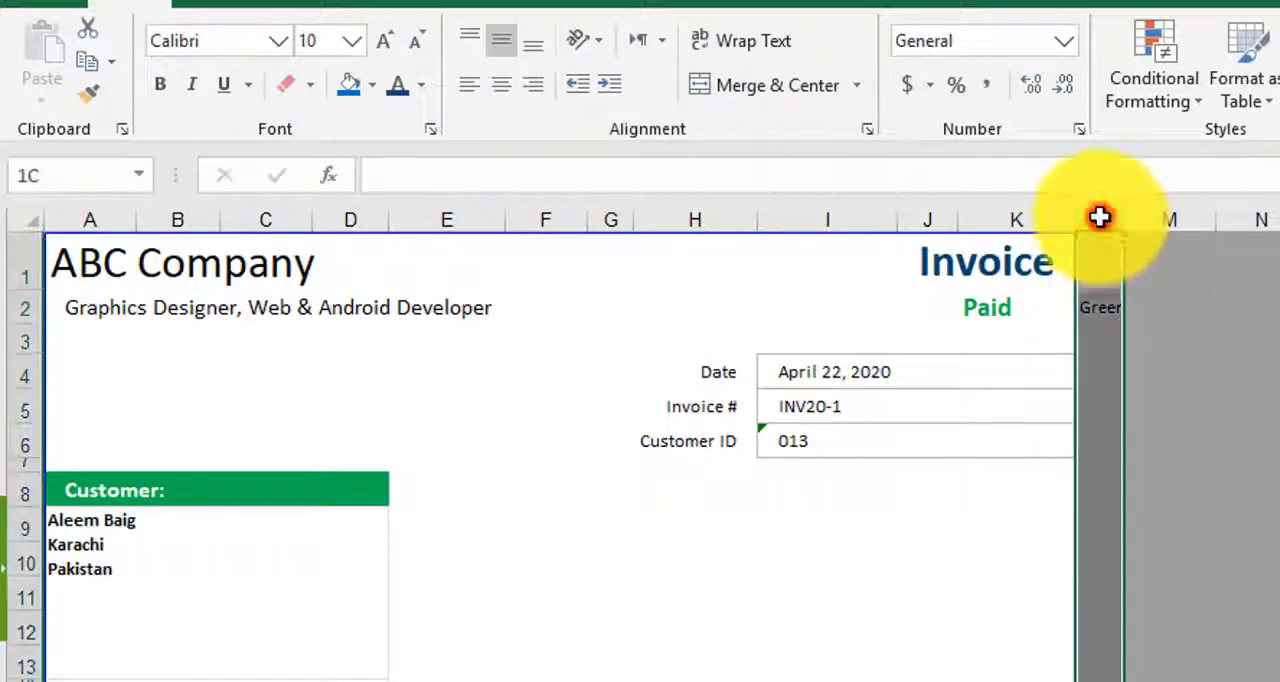
pyautogui.rightClick(1097, 212)
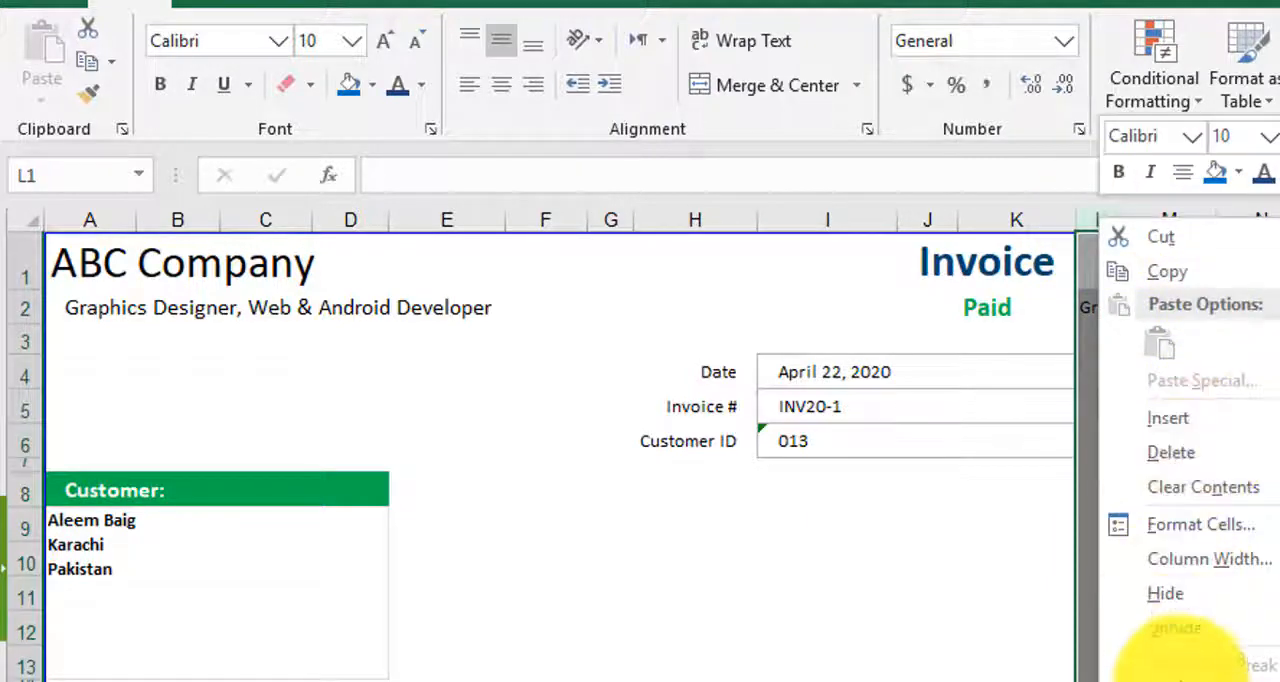
pyautogui.click(1183, 598)
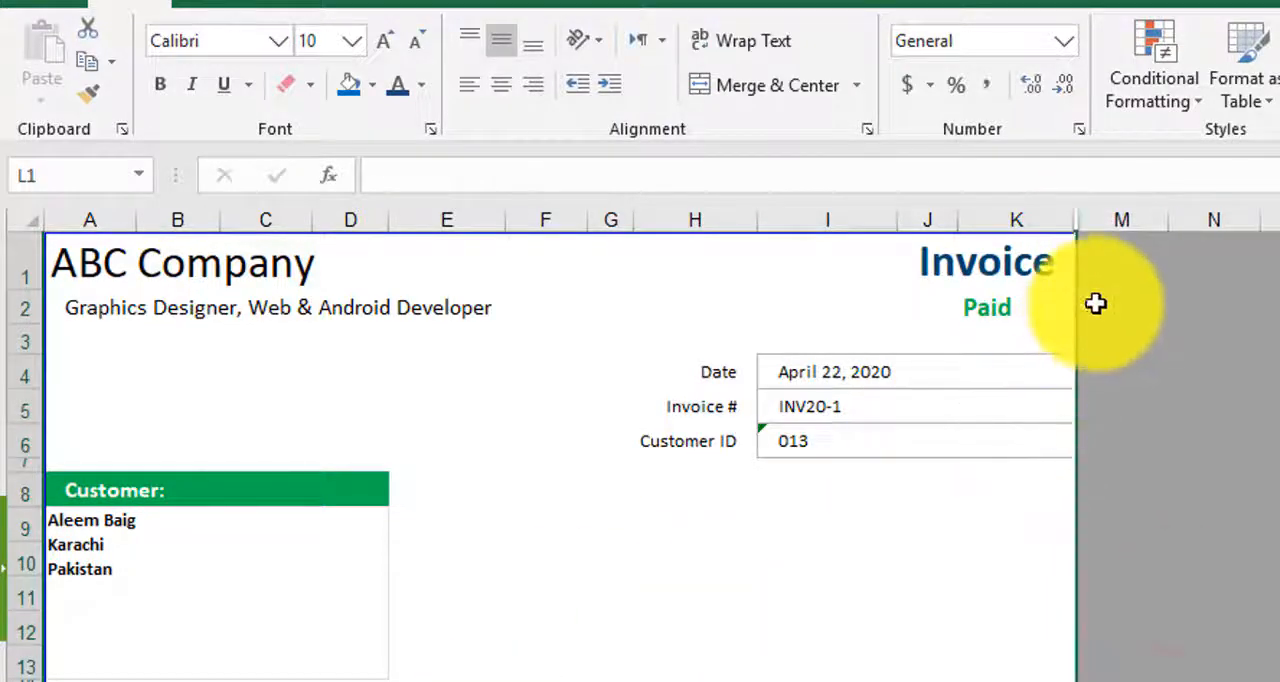
# - Inspect the "No Color" conditional formatting rule of the Customer heading in A8, including its formula and fill colour settings
pyautogui.click(251, 494)
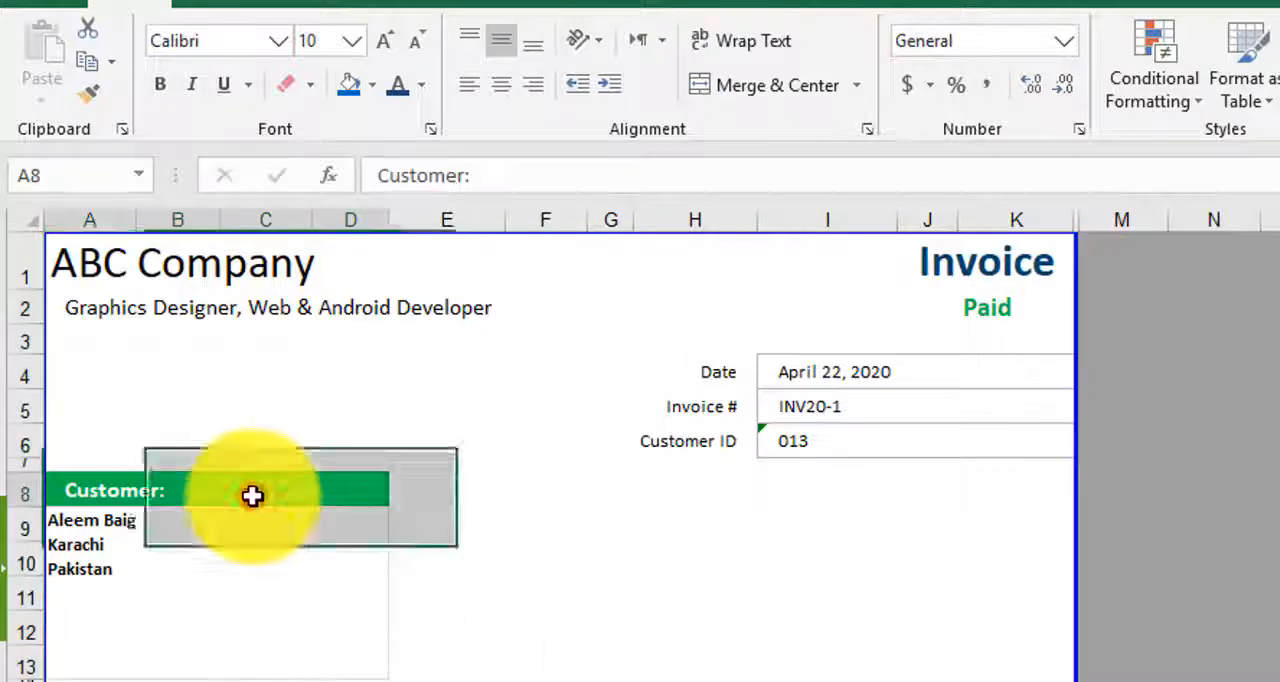
pyautogui.click(1168, 97)
pyautogui.click(1180, 517)
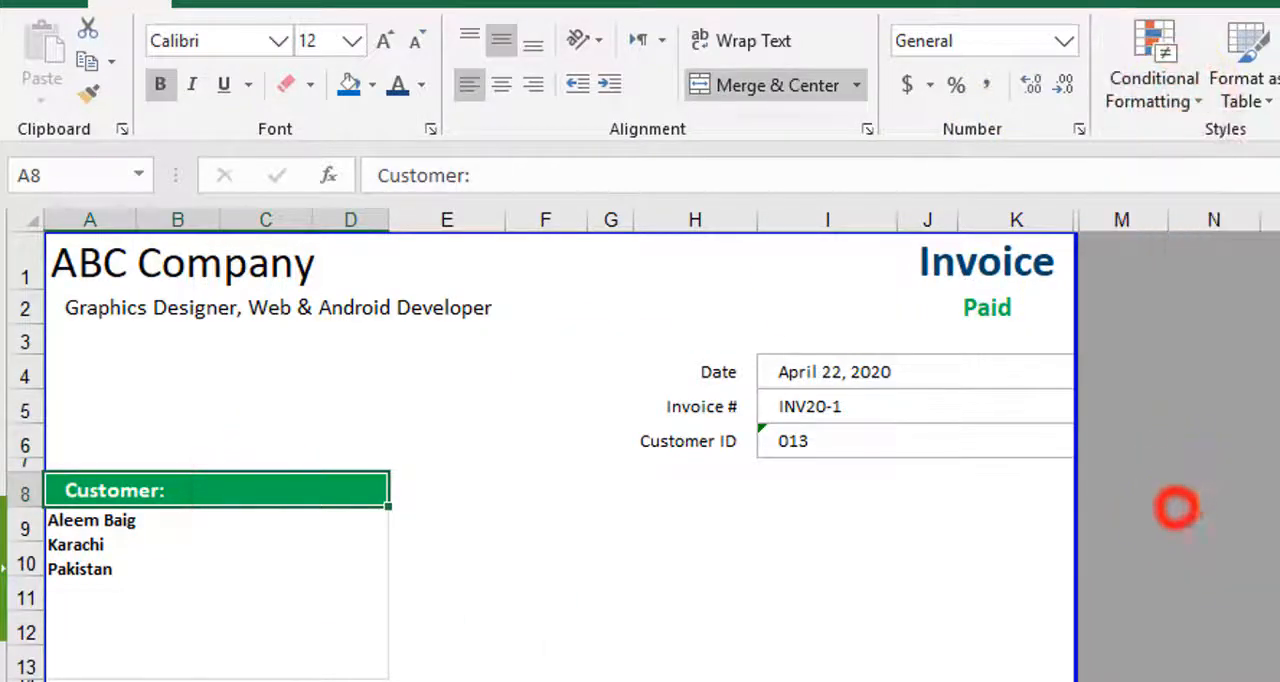
pyautogui.click(845, 275)
pyautogui.doubleClick(845, 275)
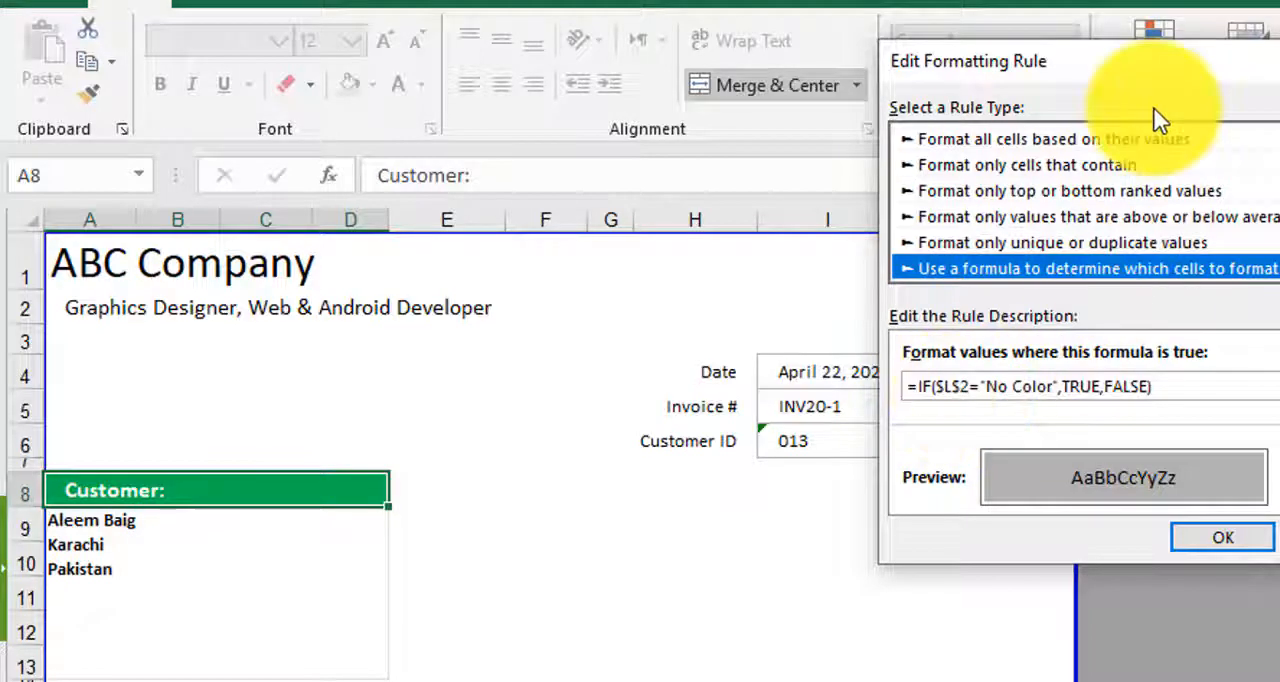
pyautogui.moveTo(1157, 61); pyautogui.dragTo(752, 159)
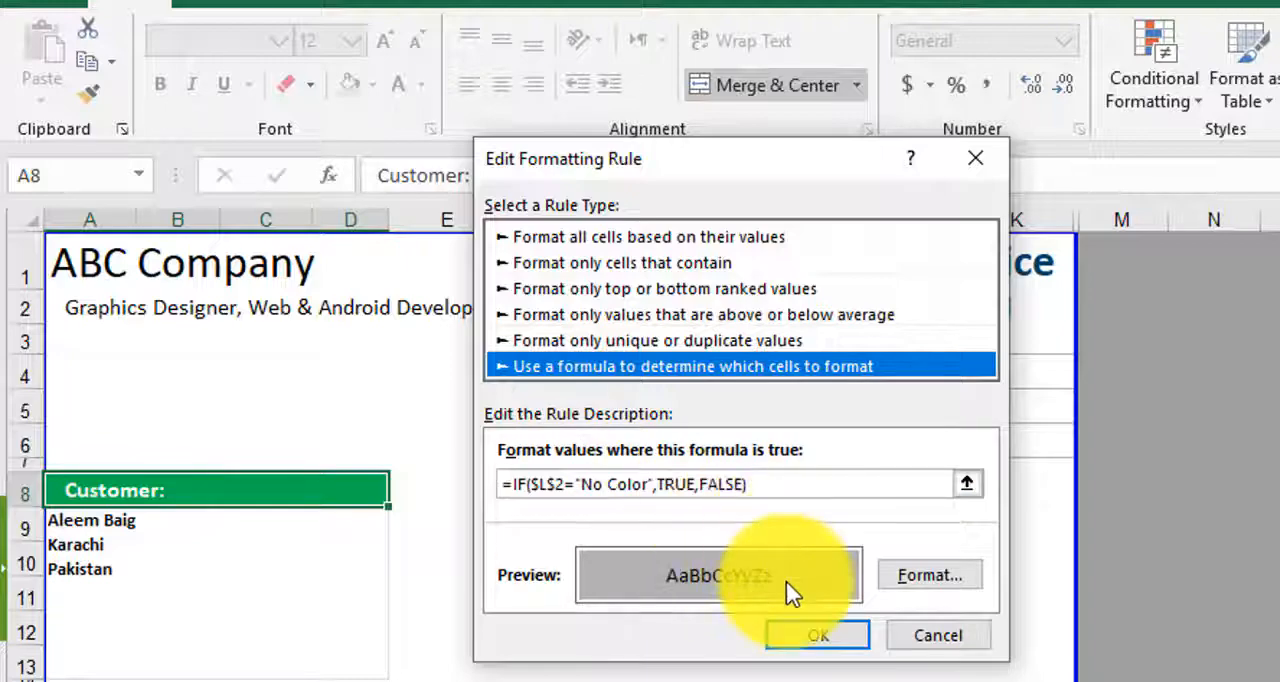
pyautogui.click(929, 576)
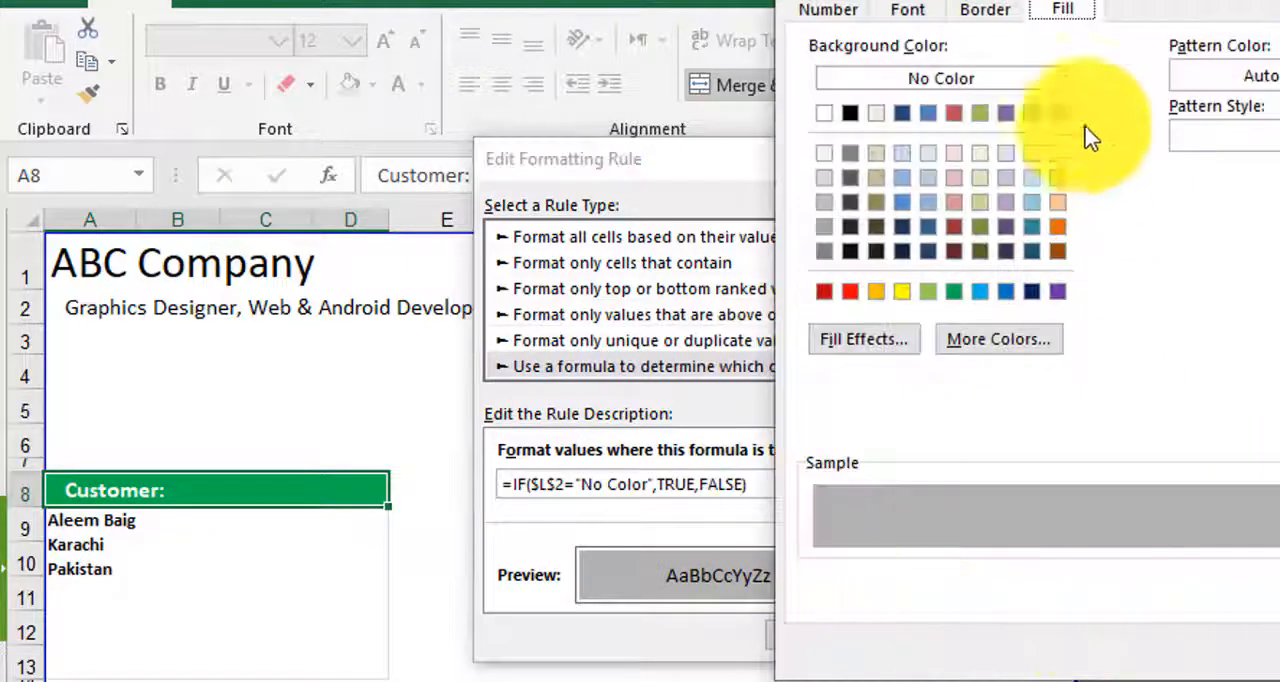
pyautogui.press('Escape')
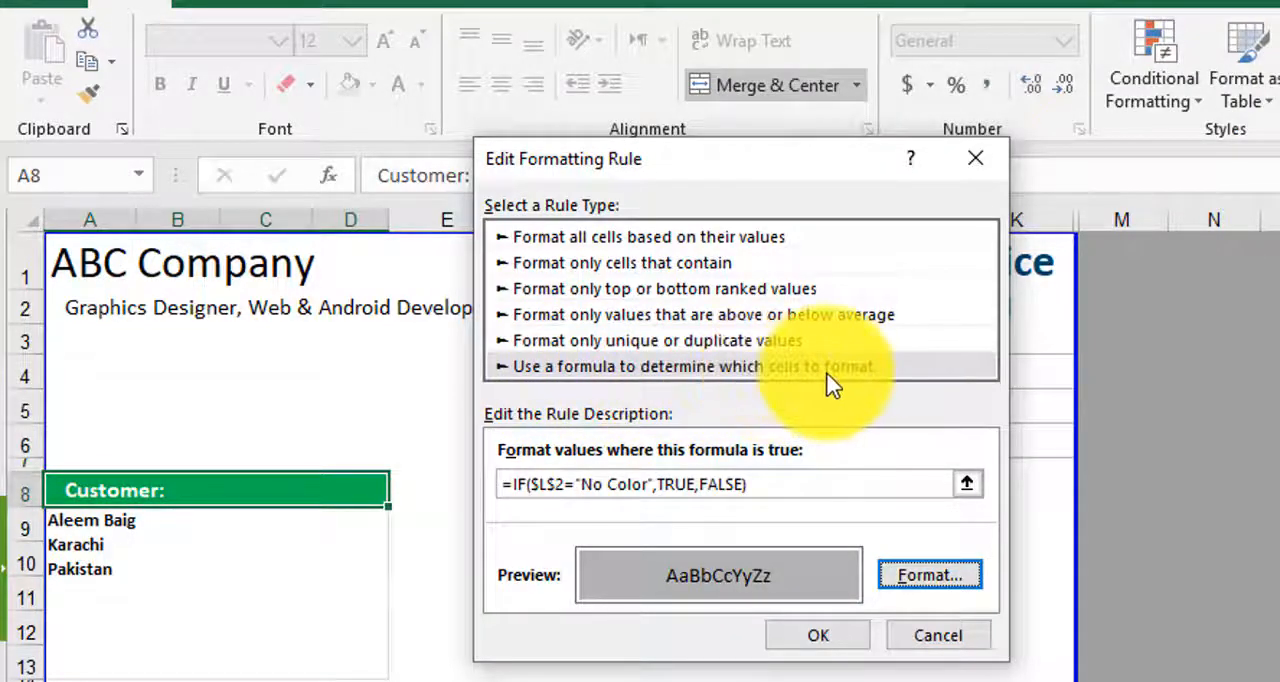
pyautogui.click(838, 638)
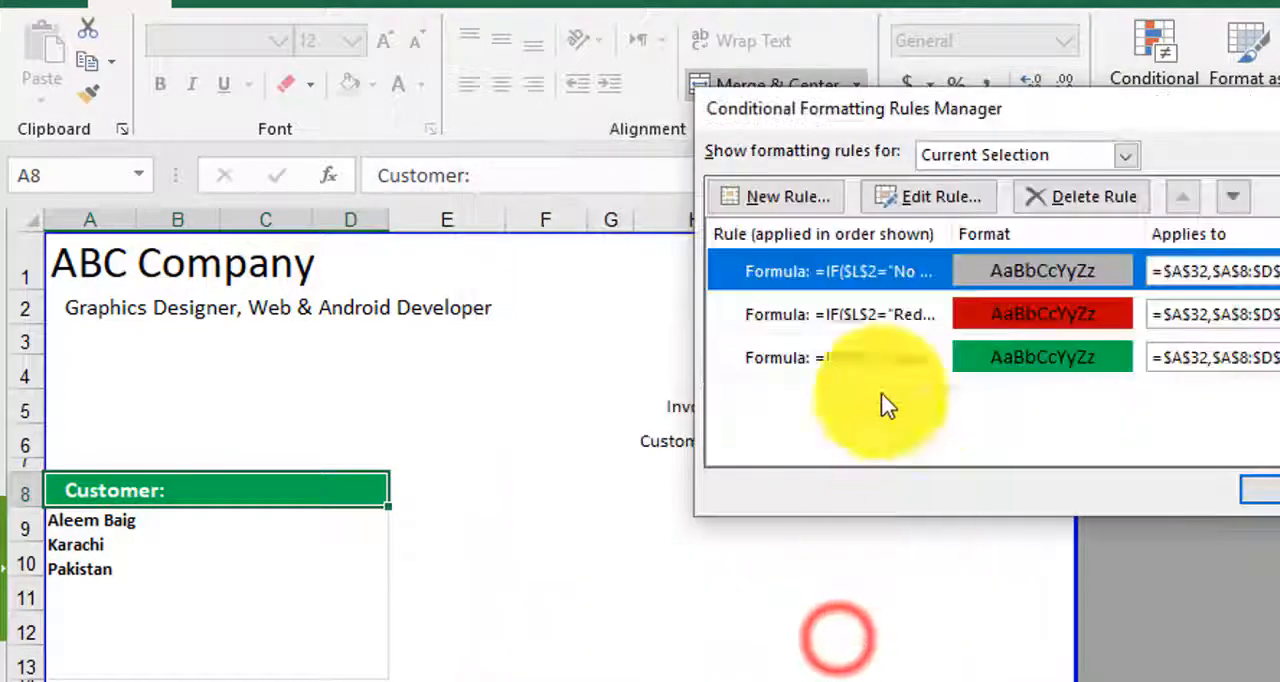
# - Inspect the formula and fill of the "Red" conditional formatting rule for the Customer heading, leaving the rules unchanged
pyautogui.doubleClick(852, 326)
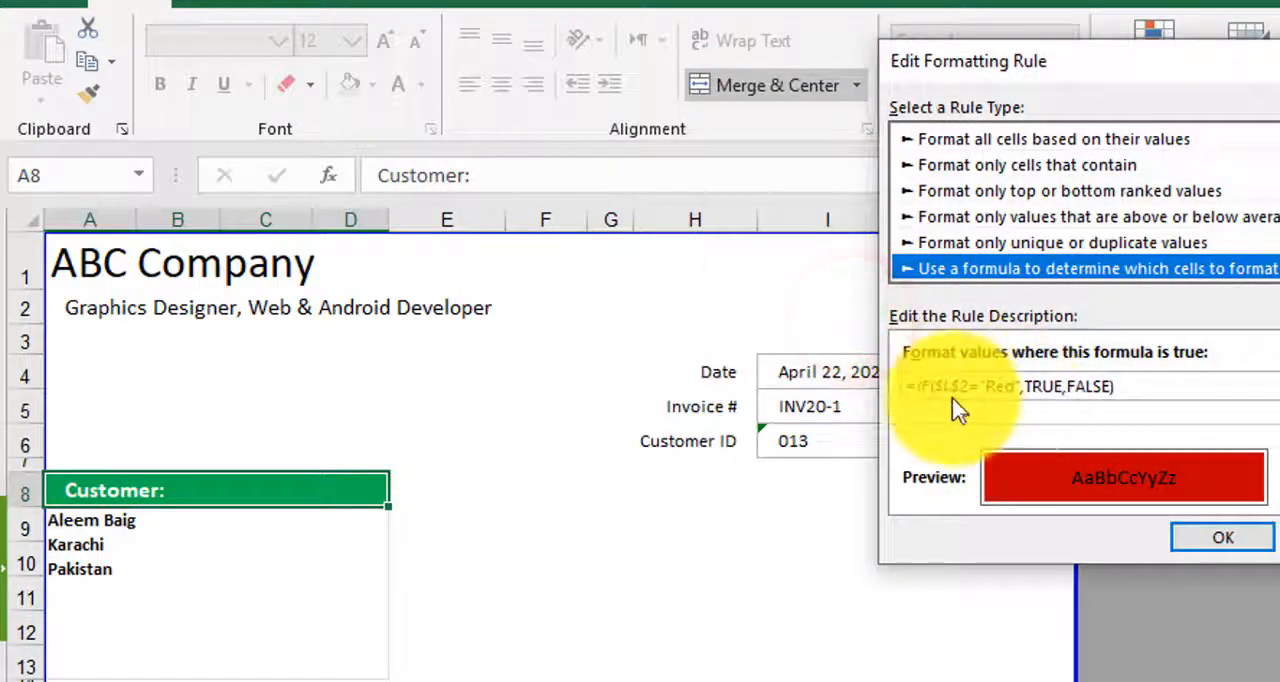
pyautogui.click(1240, 545)
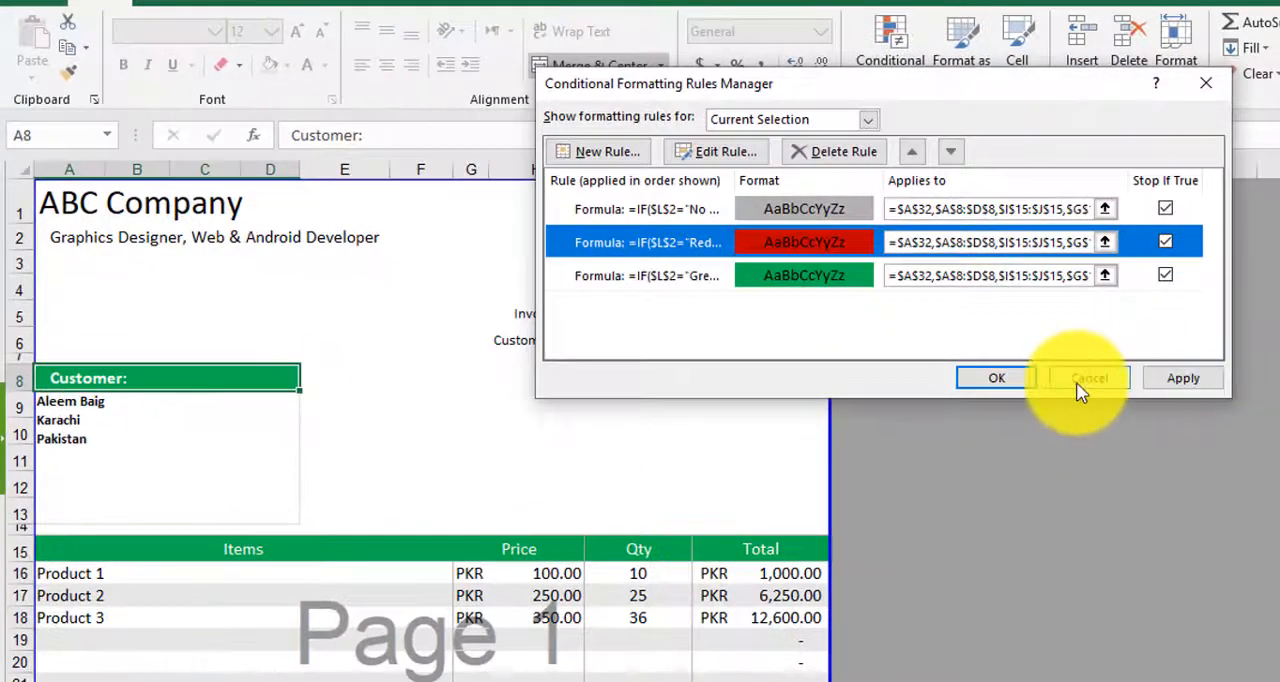
pyautogui.click(1205, 424)
# - Look at the item and notes headings on the invoice and review which ranges the conditional formatting rules apply to
pyautogui.scroll(-4, 548, 681)
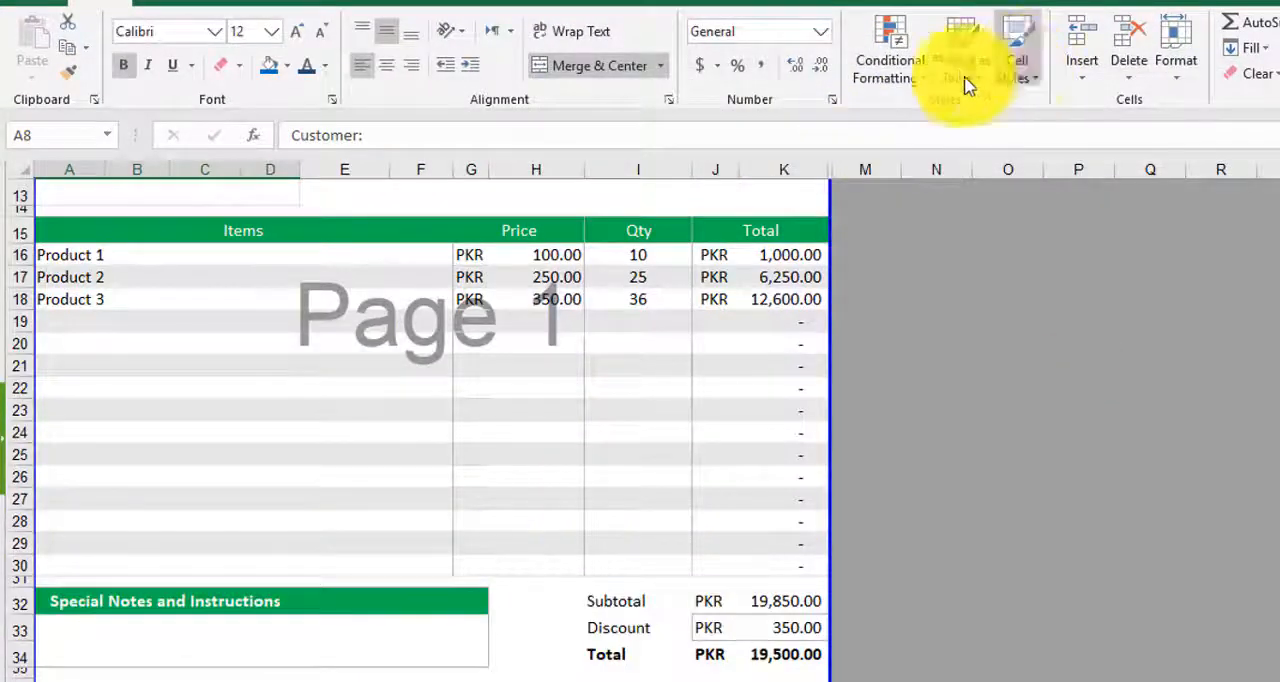
pyautogui.click(913, 78)
pyautogui.click(937, 405)
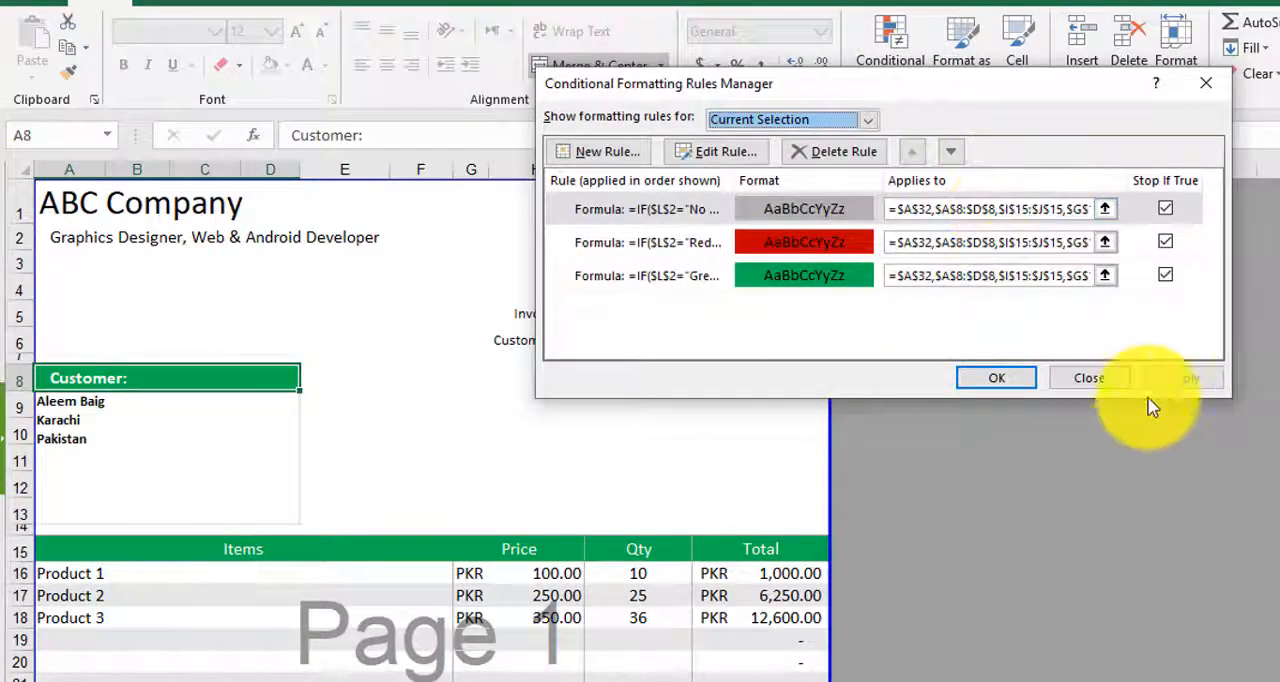
pyautogui.click(1105, 379)
# - Set the colour option in cell B26 of the Settings sheet to Red and return to the invoice
pyautogui.click(168, 681)
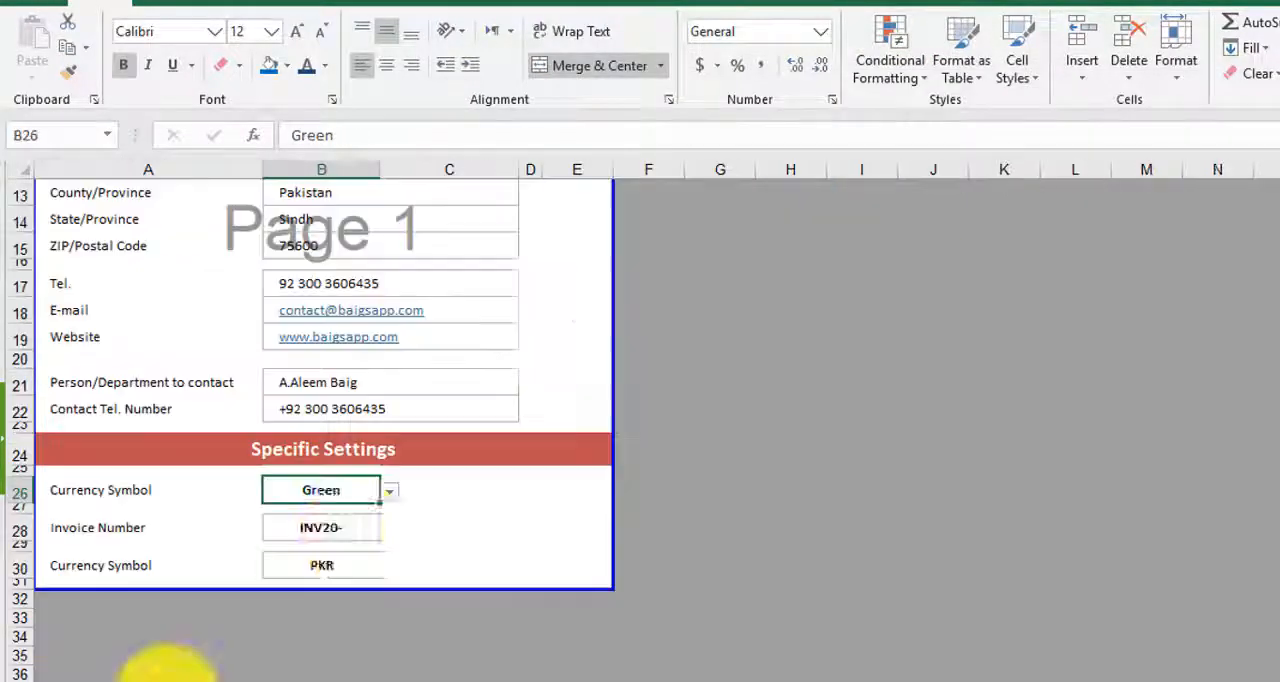
pyautogui.click(389, 491)
pyautogui.click(283, 541)
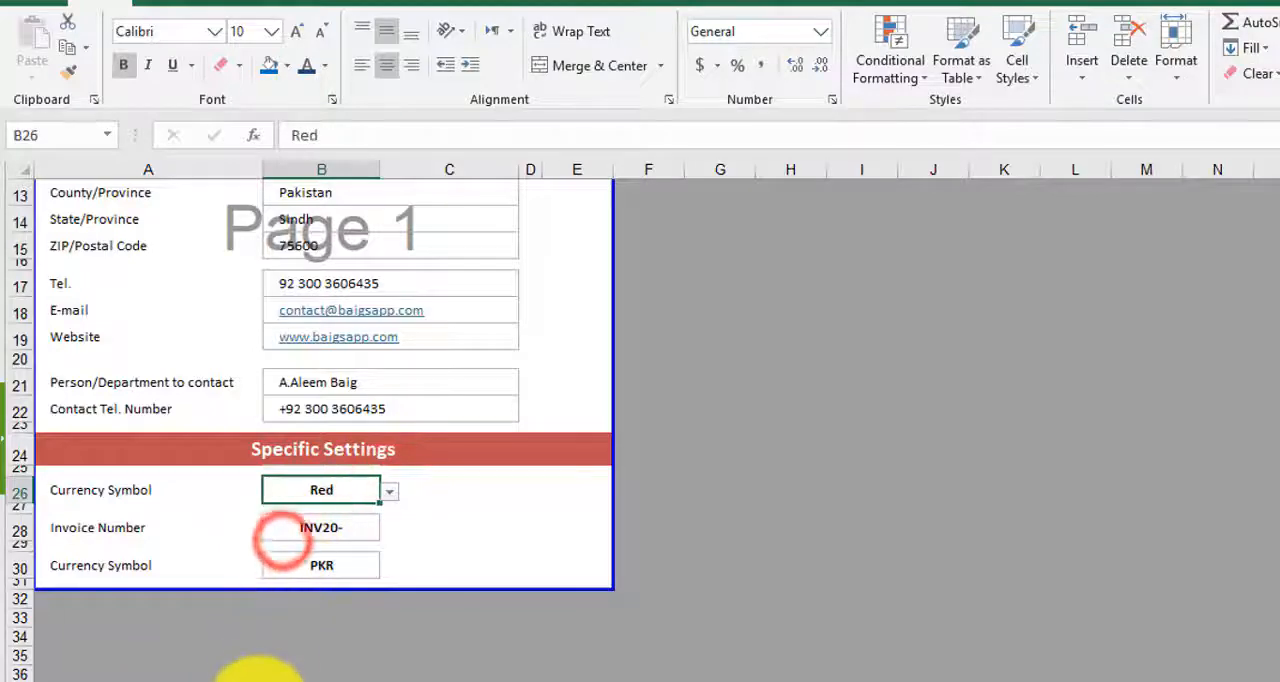
pyautogui.click(259, 681)
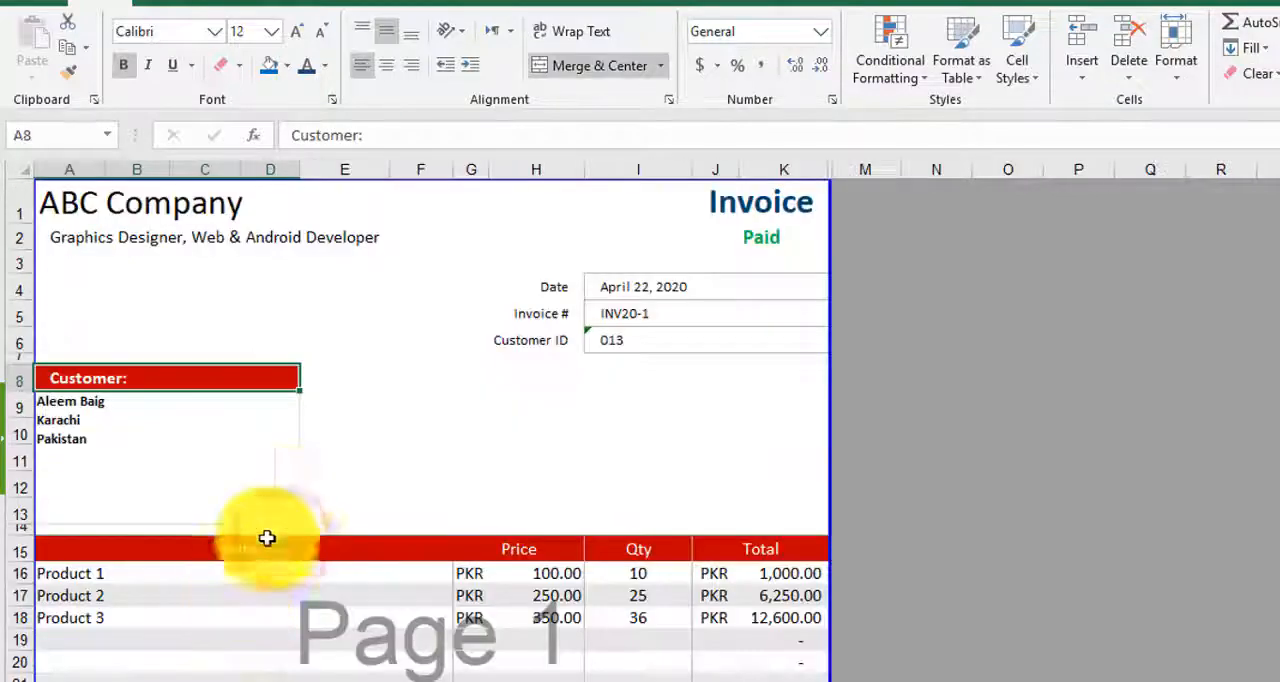
# - Reveal hidden column L on the invoice to check the colour value in L2, and hide the column again
pyautogui.moveTo(835, 175); pyautogui.dragTo(891, 166)
pyautogui.click(864, 168)
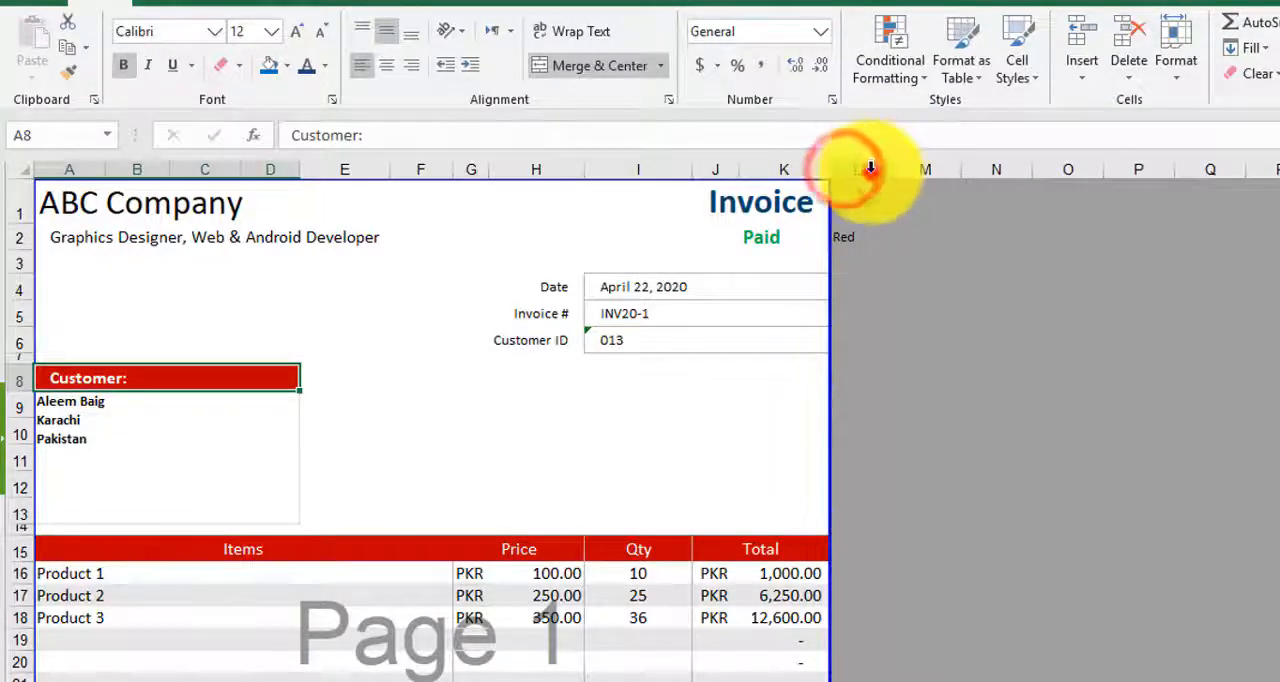
pyautogui.rightClick(874, 180)
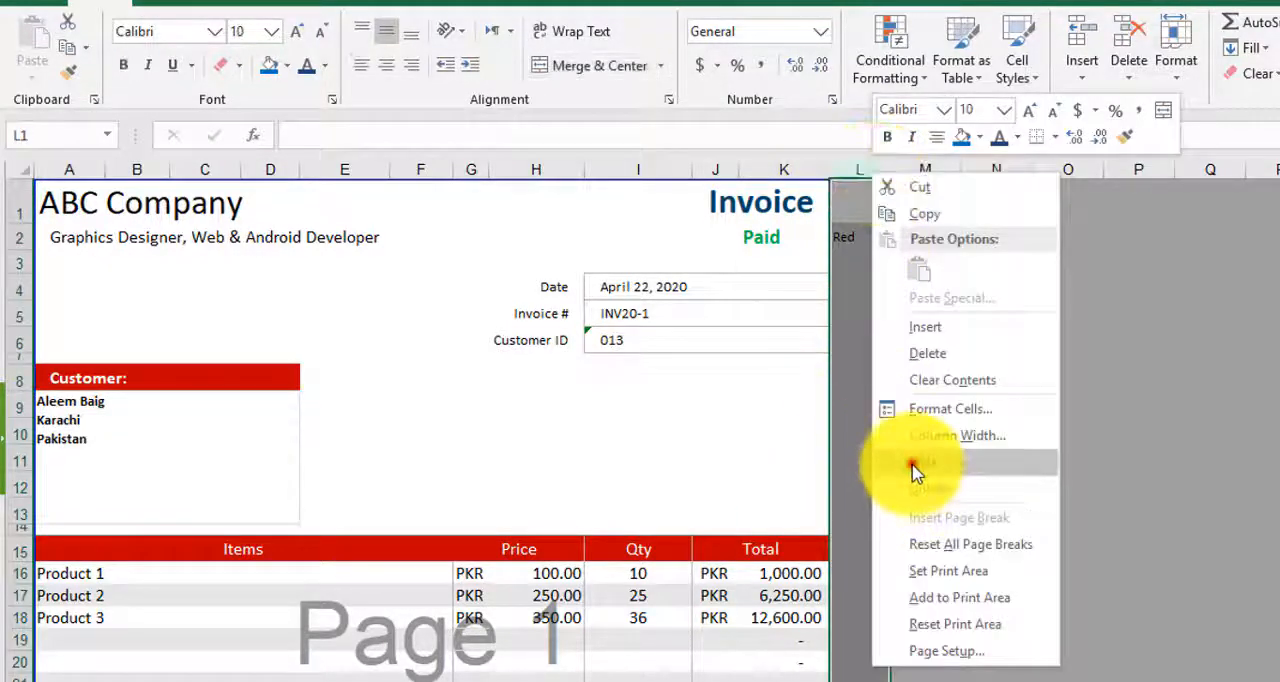
pyautogui.click(910, 462)
# - Look over the invoice's headings, totals and footer, and the payment status options in cell J2
pyautogui.scroll(-7, 711, 528)
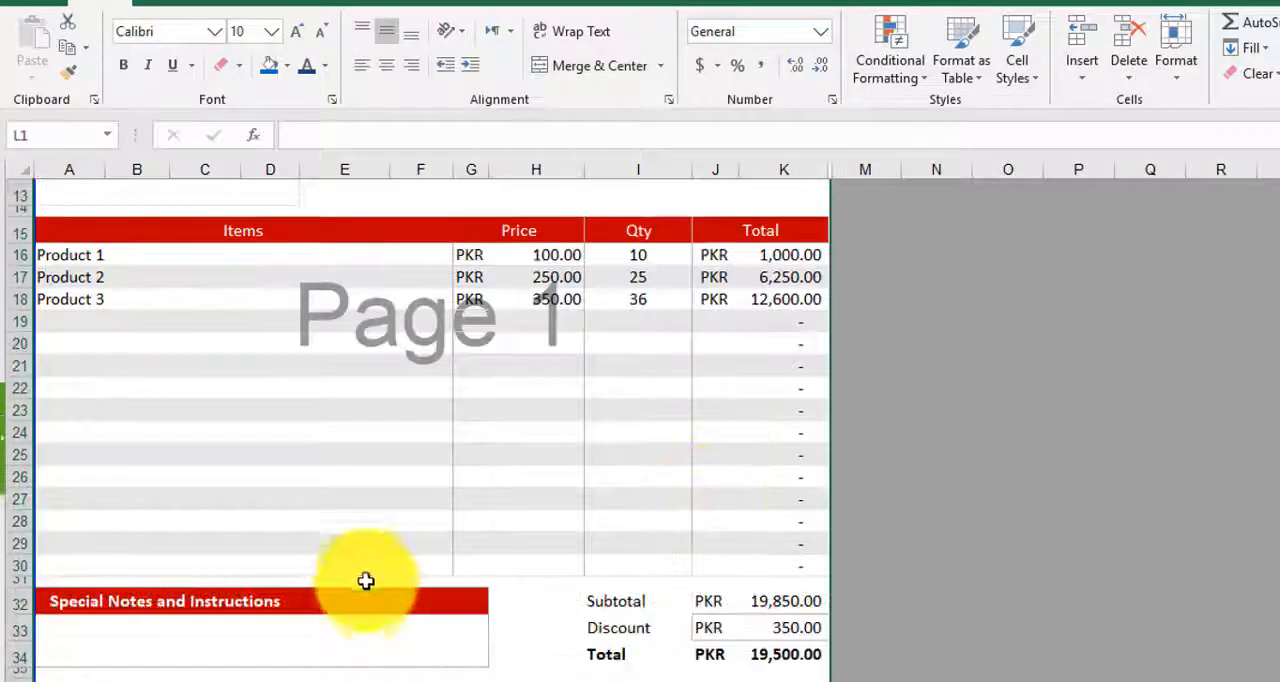
pyautogui.scroll(7, 377, 593)
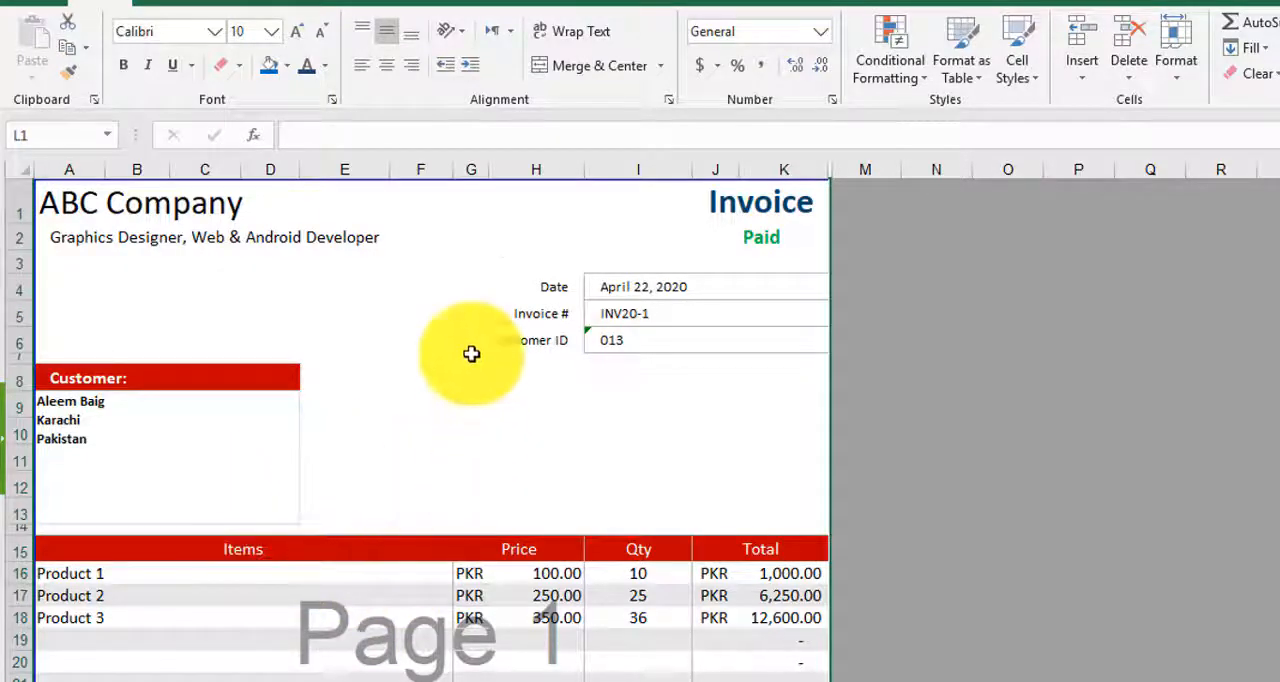
pyautogui.click(800, 238)
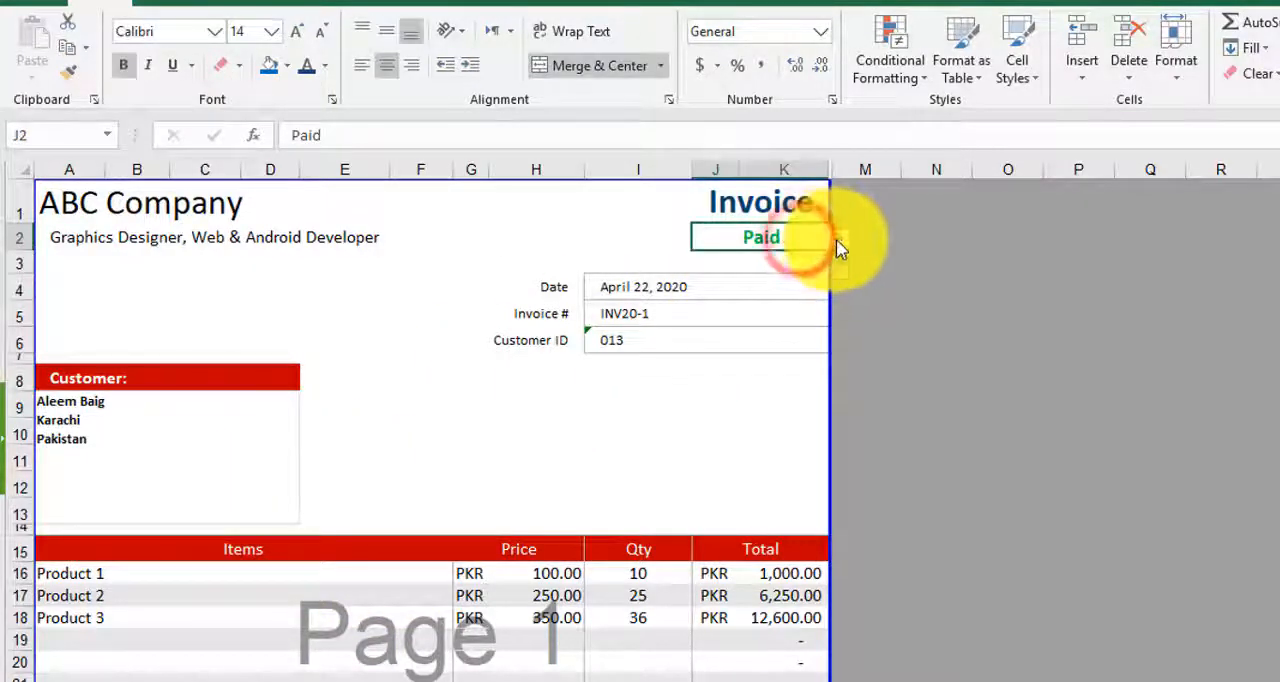
pyautogui.click(838, 247)
pyautogui.click(737, 422)
pyautogui.scroll(-4, 467, 510)
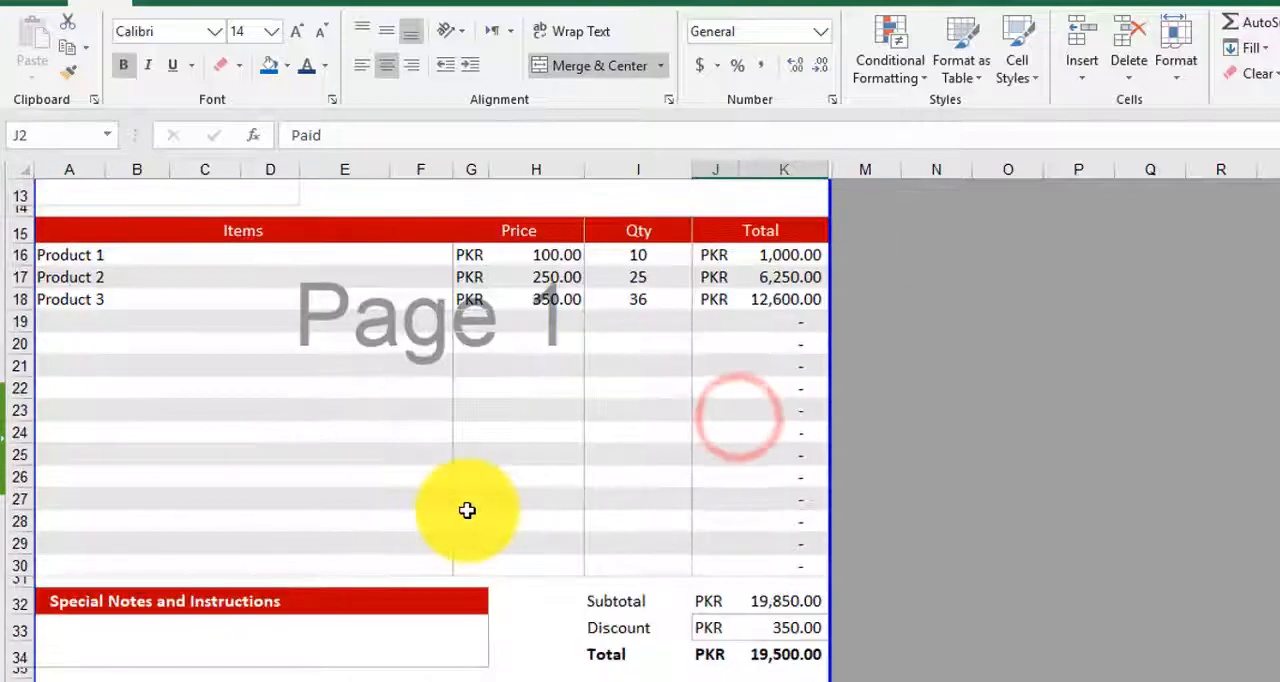
pyautogui.scroll(-3, 780, 505)
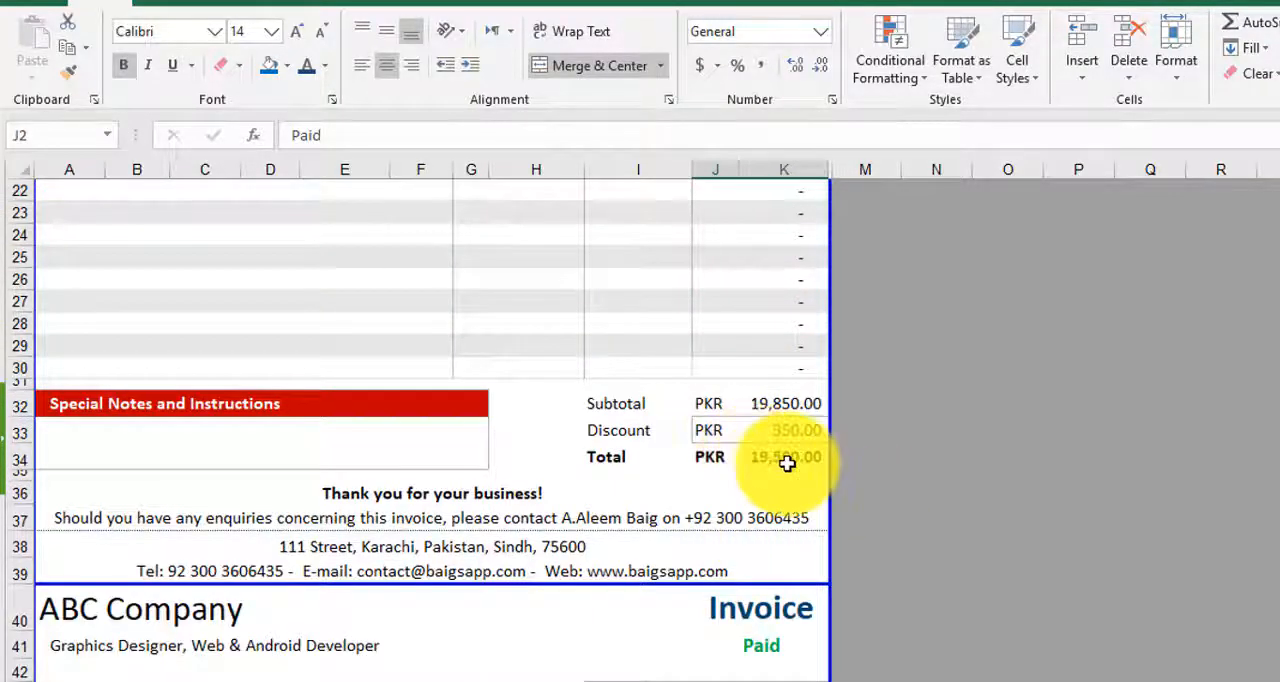
pyautogui.scroll(7, 787, 462)
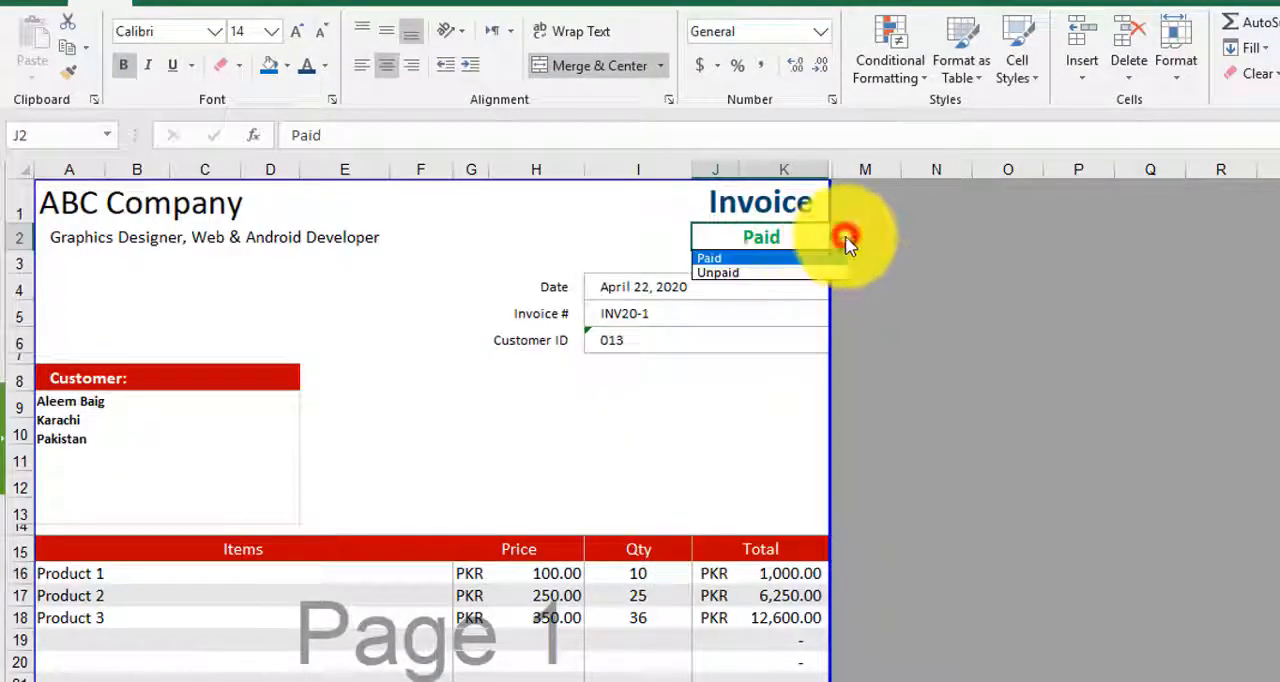
# - Set the payment status in cell J2 of the invoice to Paid, and switch it to Unpaid
pyautogui.click(724, 258)
pyautogui.click(1001, 291)
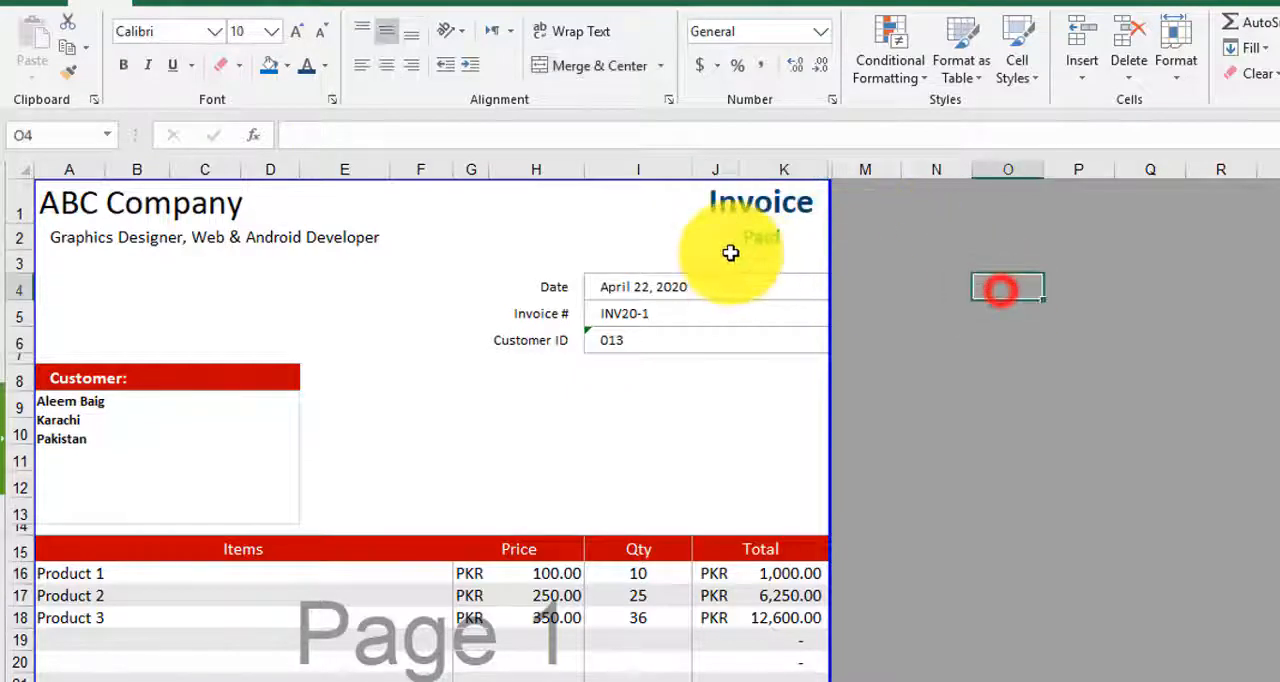
pyautogui.click(792, 237)
pyautogui.click(843, 243)
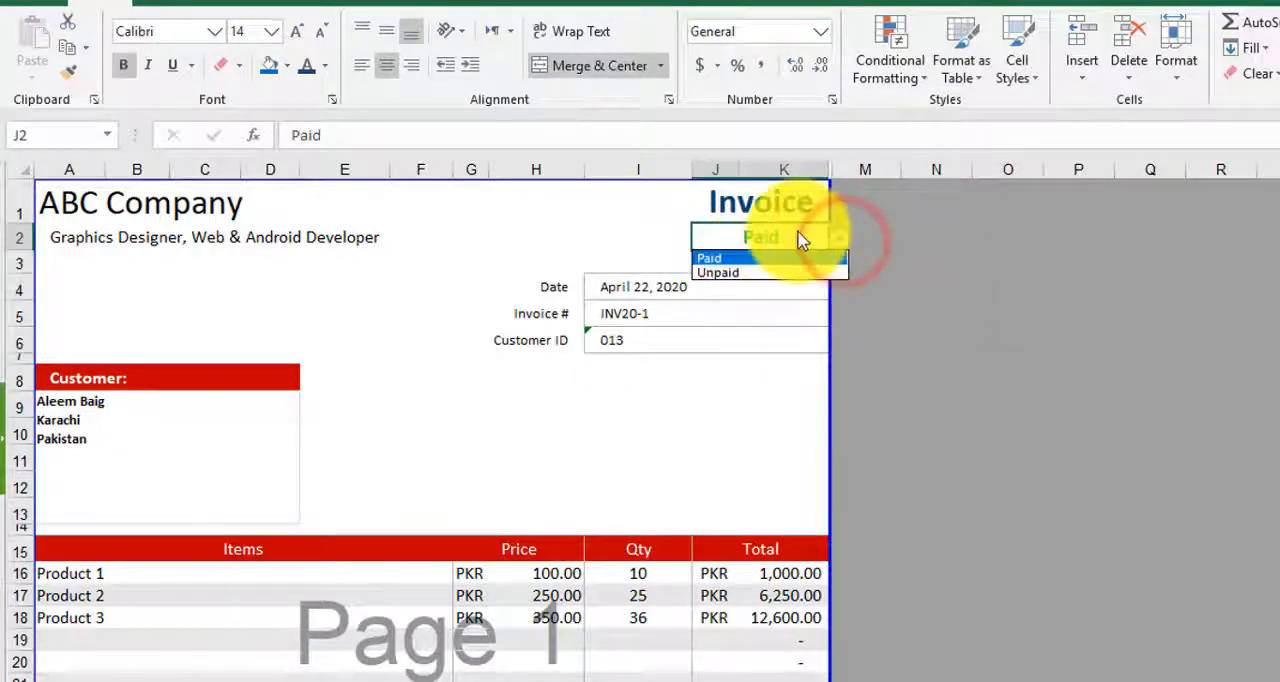
pyautogui.click(735, 270)
pyautogui.click(879, 316)
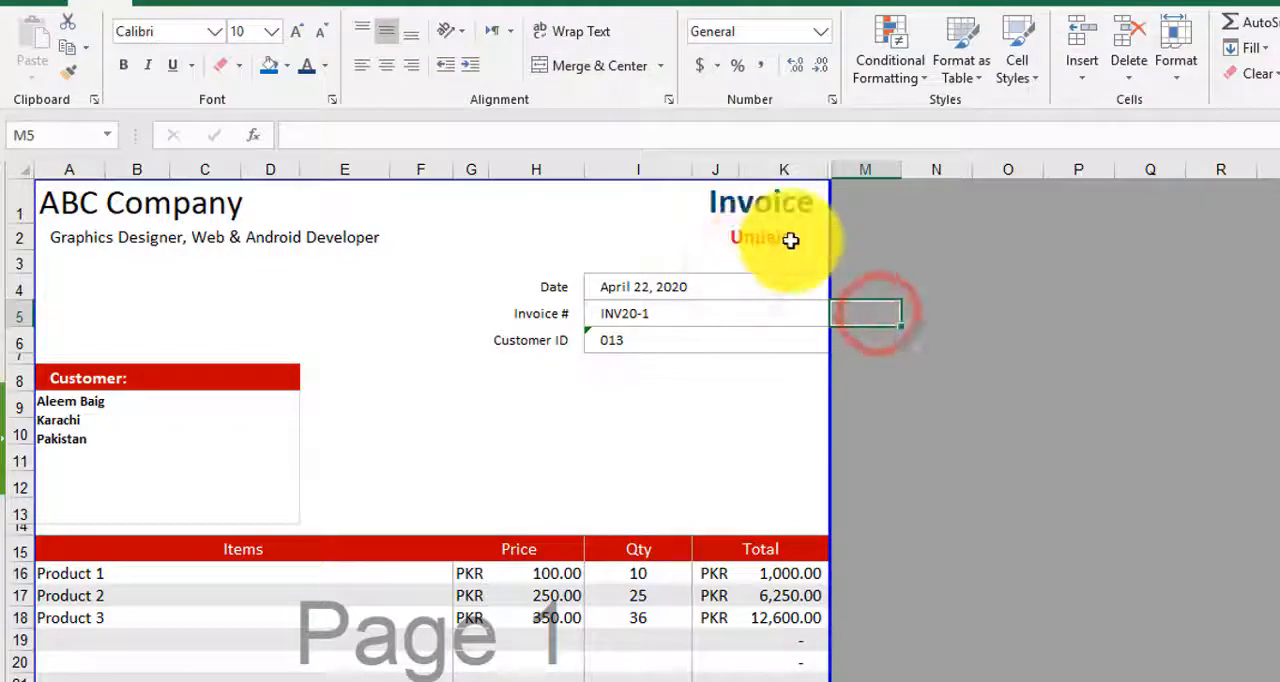
# - Review the conditional formatting rules on J2 and the font settings of the rule for the value Paid
pyautogui.click(797, 237)
pyautogui.click(900, 68)
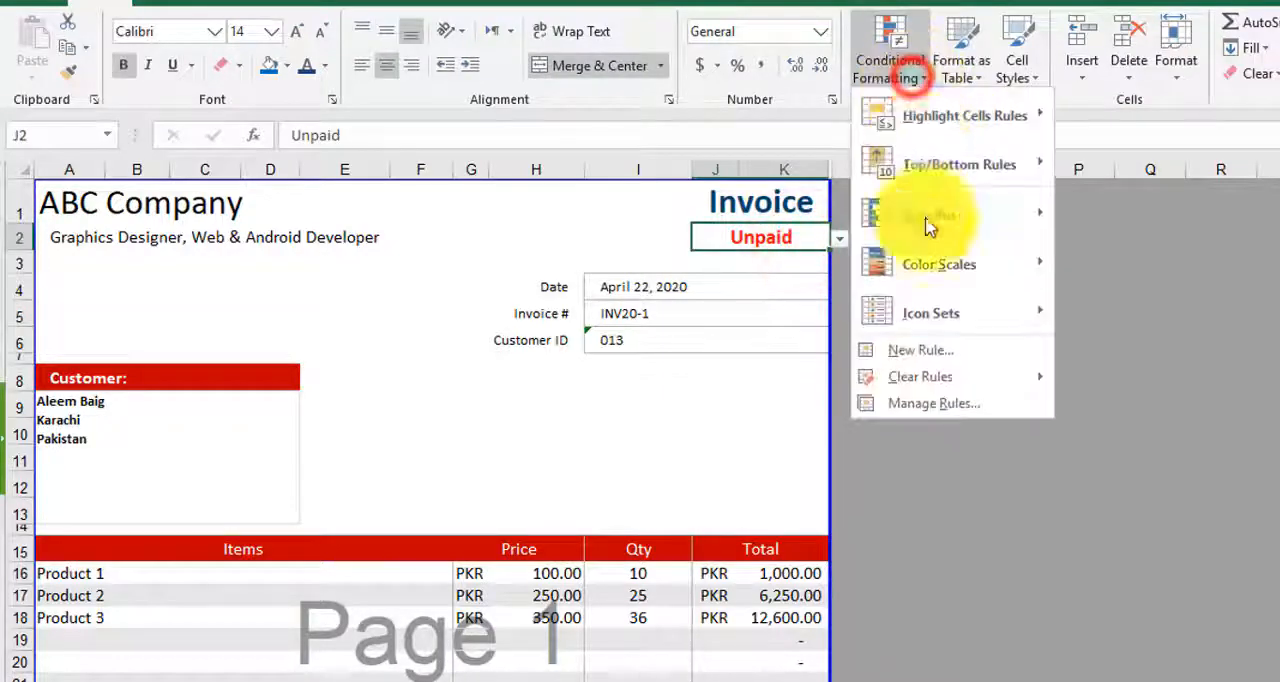
pyautogui.click(906, 394)
pyautogui.moveTo(824, 80); pyautogui.dragTo(1129, 256)
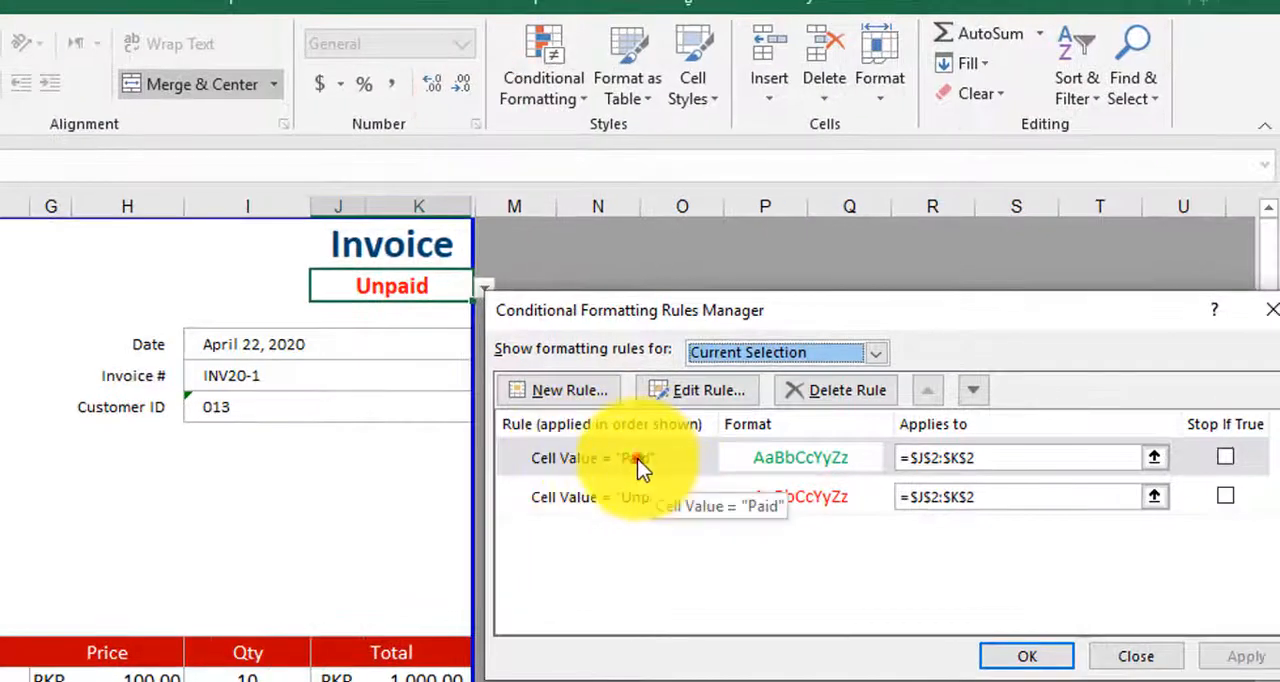
pyautogui.doubleClick(650, 456)
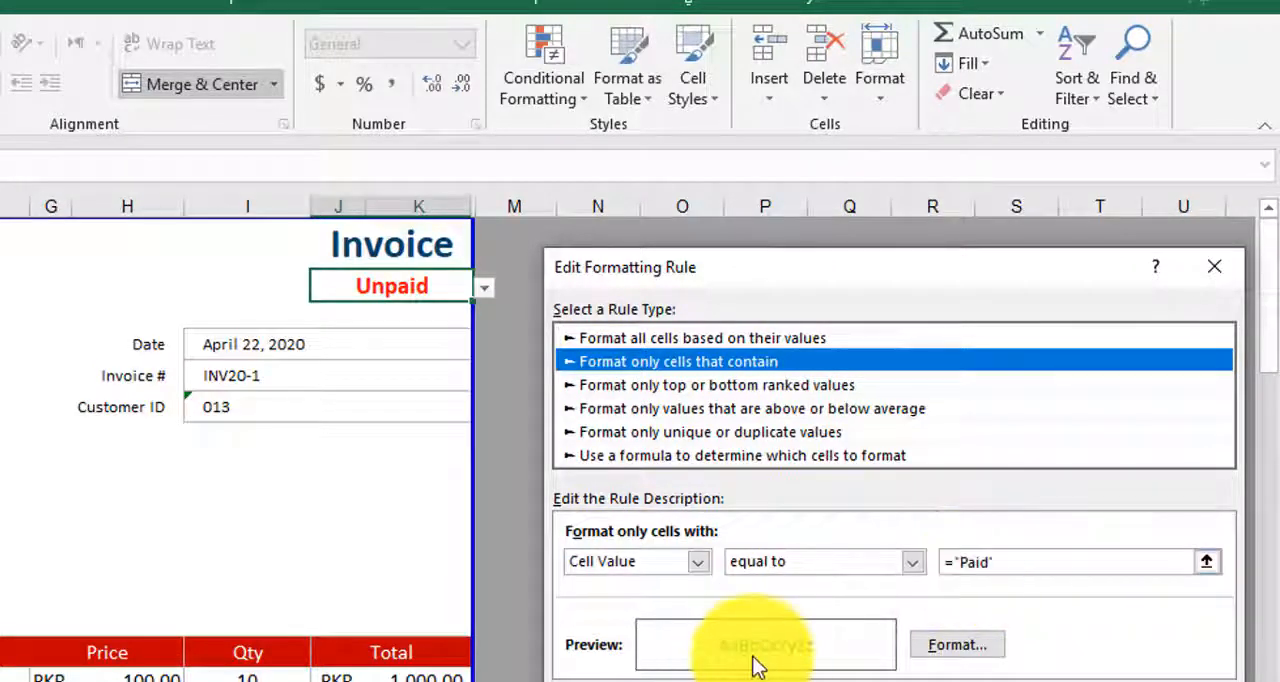
pyautogui.click(957, 645)
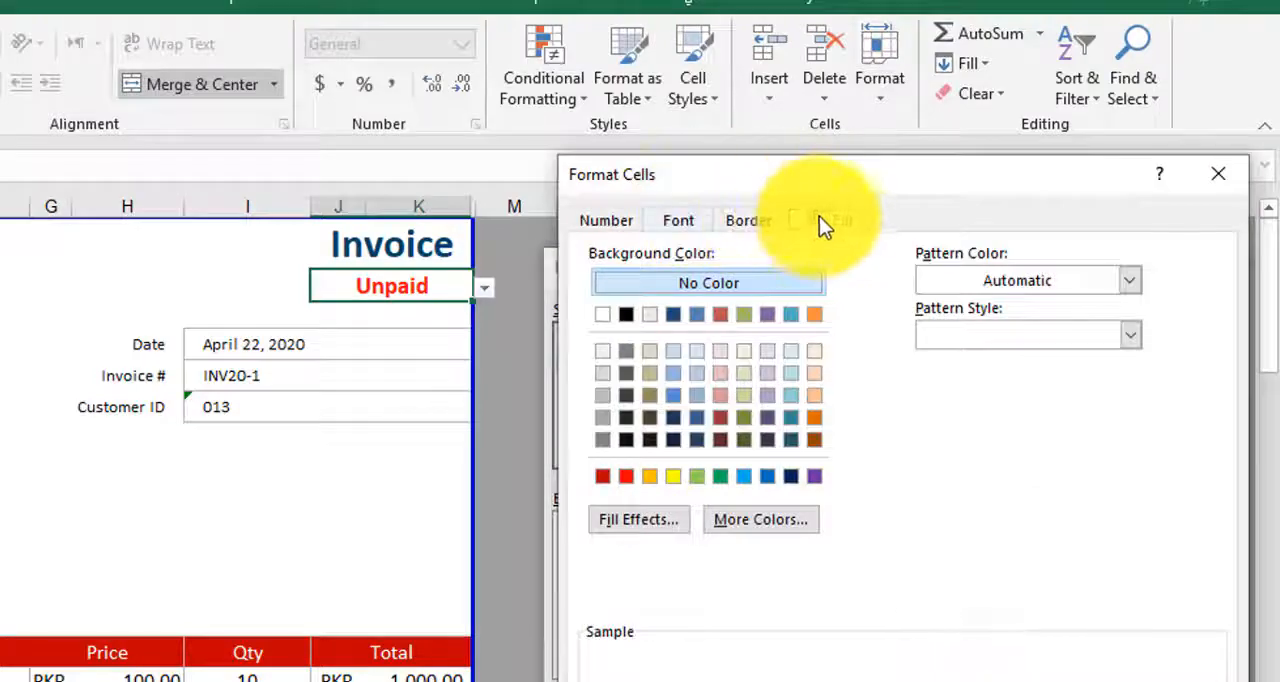
pyautogui.click(700, 222)
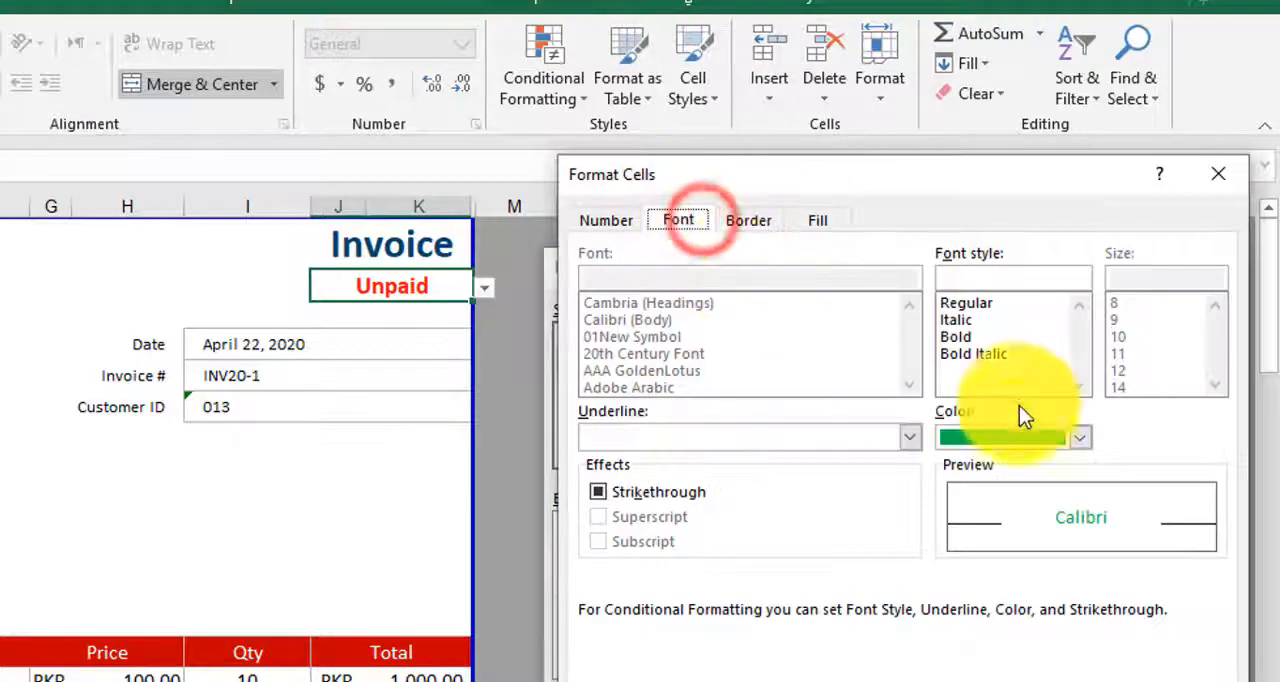
pyautogui.click(1075, 670)
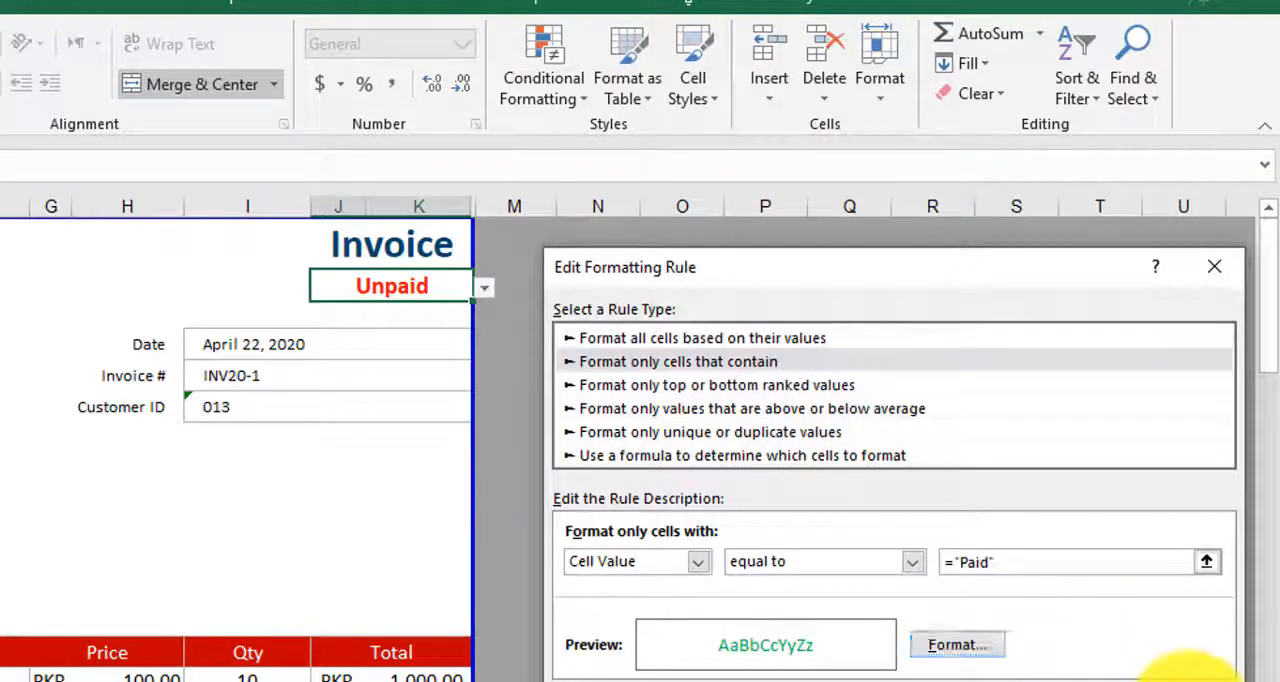
pyautogui.click(1110, 672)
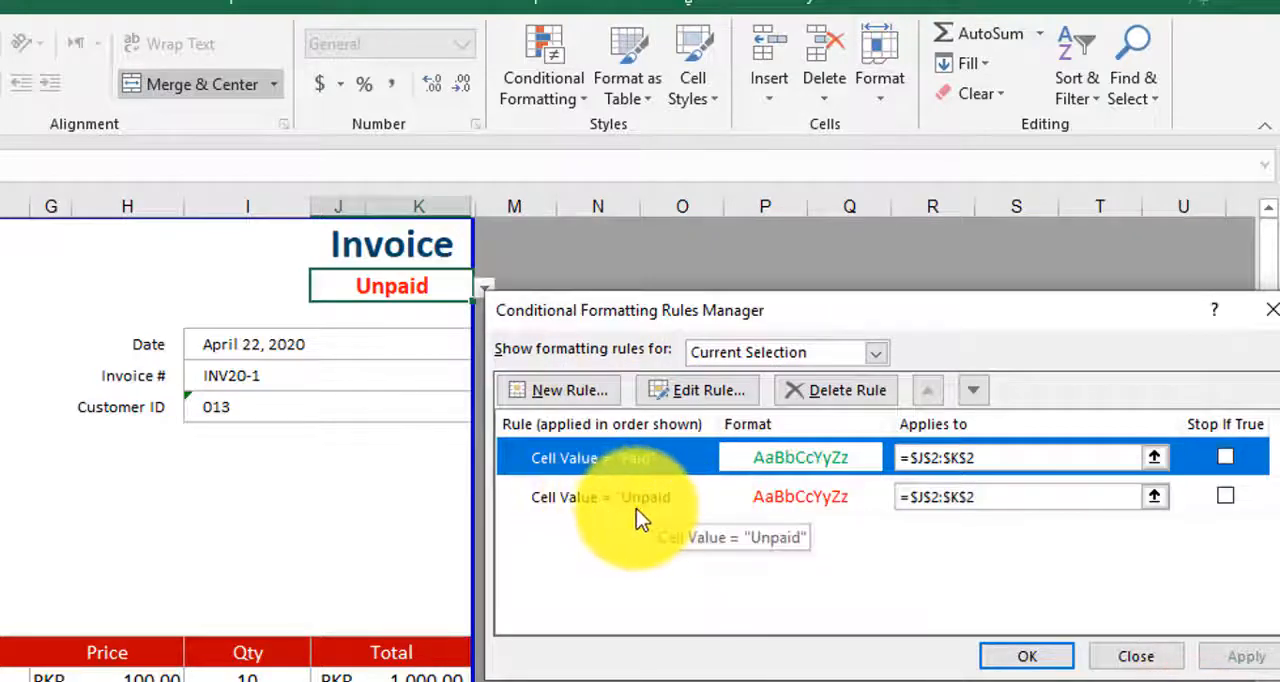
pyautogui.click(1040, 656)
# - Set the currency symbol in cell B30 of the Settings sheet to $ and check the item prices and totals on the invoice
pyautogui.click(223, 516)
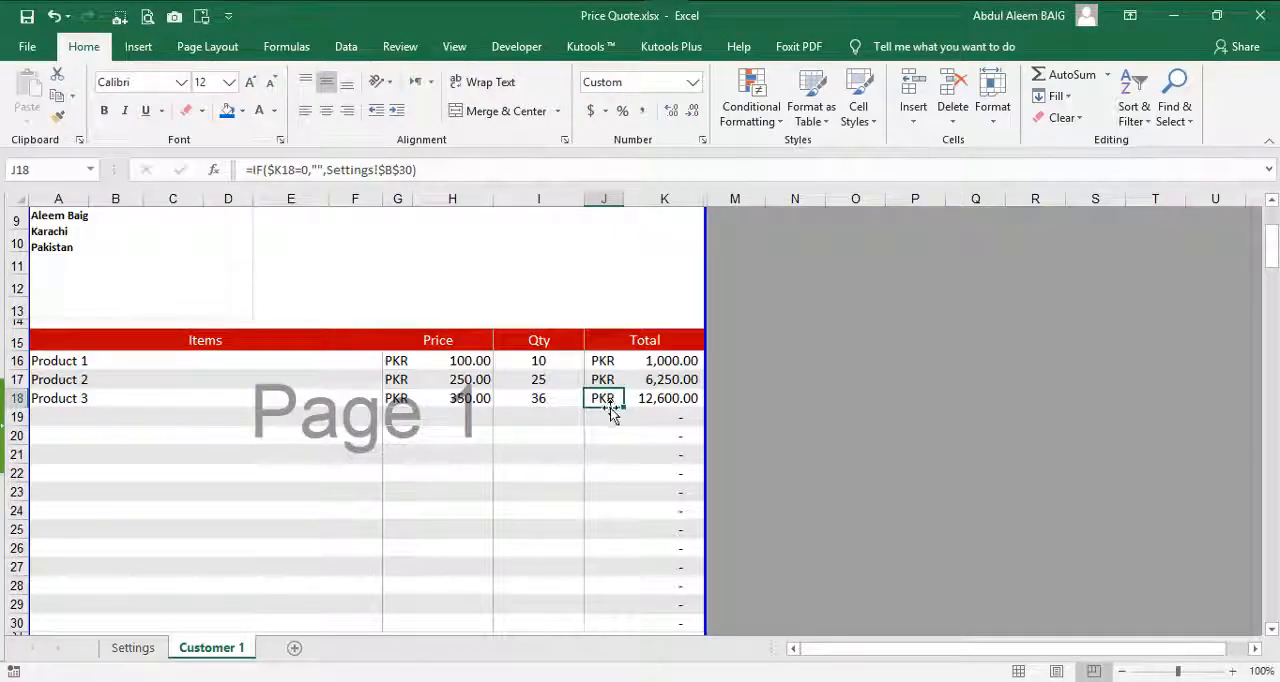
pyautogui.click(133, 648)
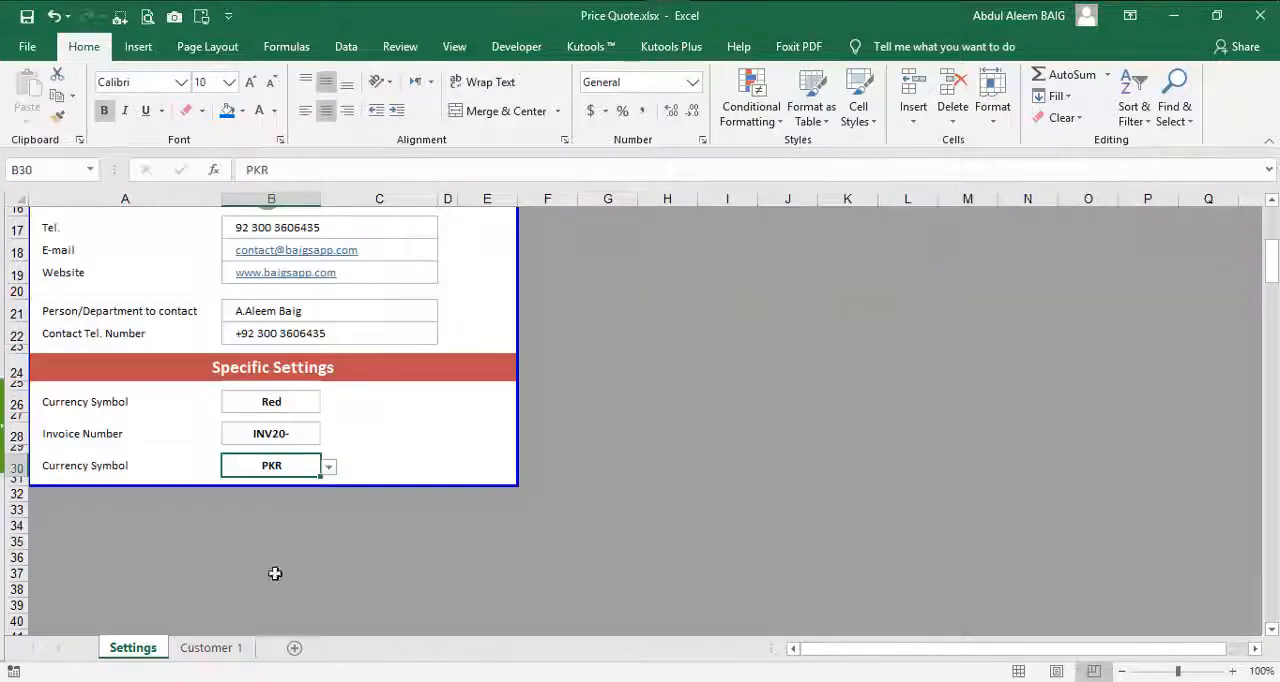
pyautogui.click(329, 468)
pyautogui.click(236, 497)
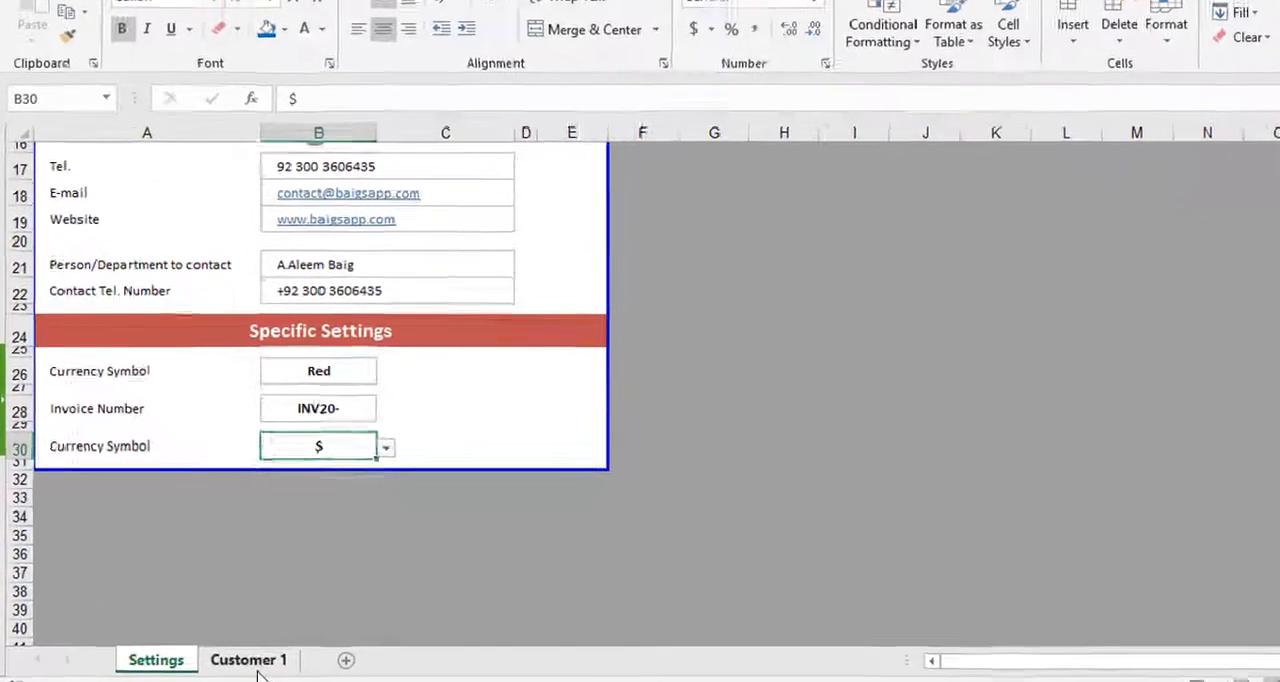
pyautogui.click(210, 648)
pyautogui.scroll(-4, 681, 391)
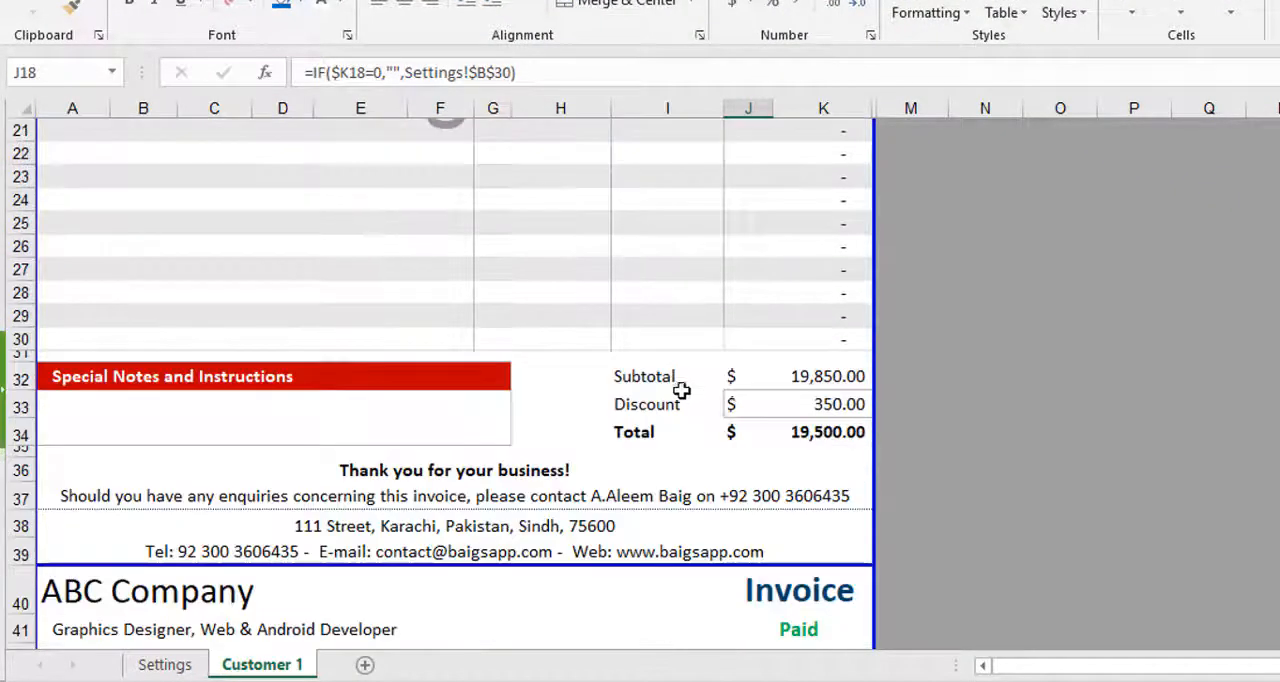
pyautogui.scroll(3, 730, 448)
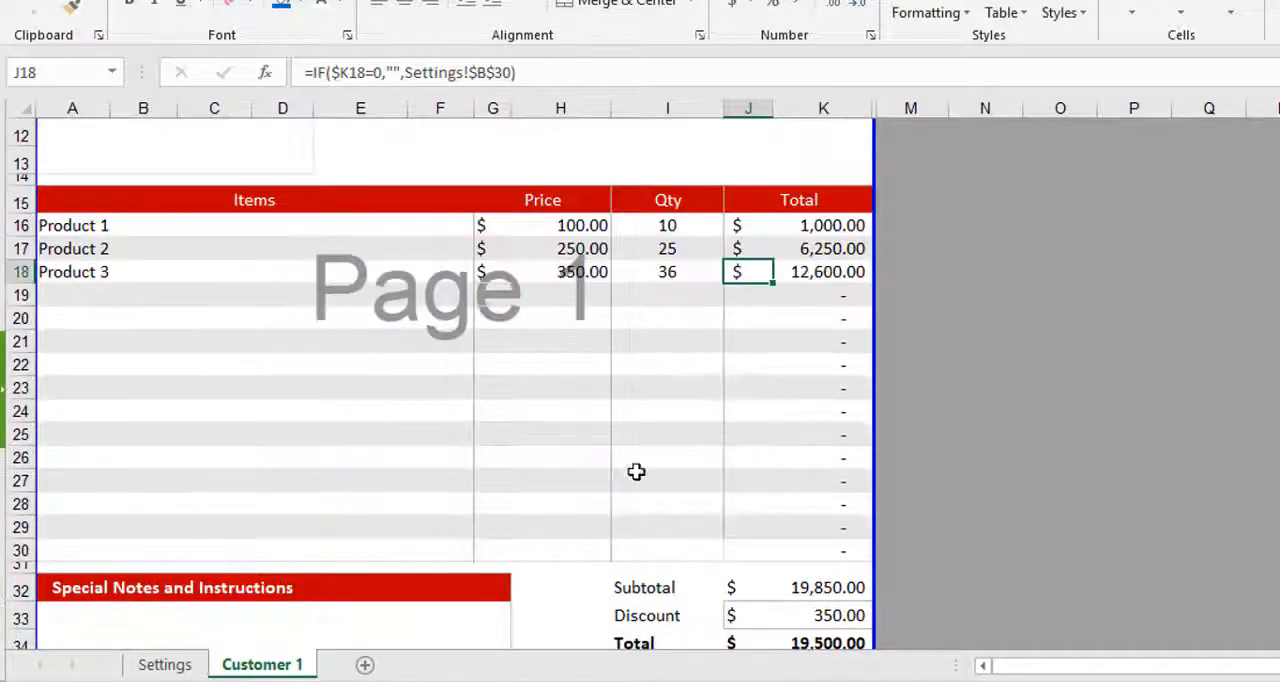
# - Set the currency symbol in cell B30 of the Settings sheet to PKR and return to the invoice
pyautogui.click(168, 668)
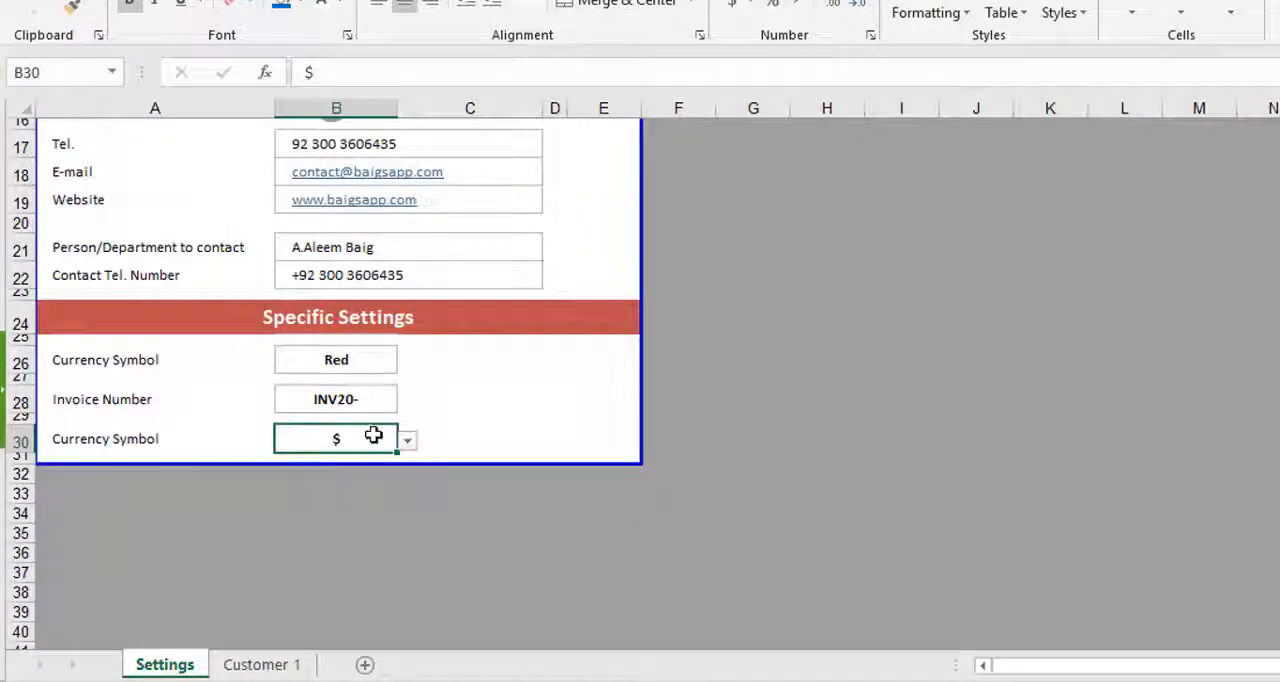
pyautogui.click(409, 445)
pyautogui.click(291, 517)
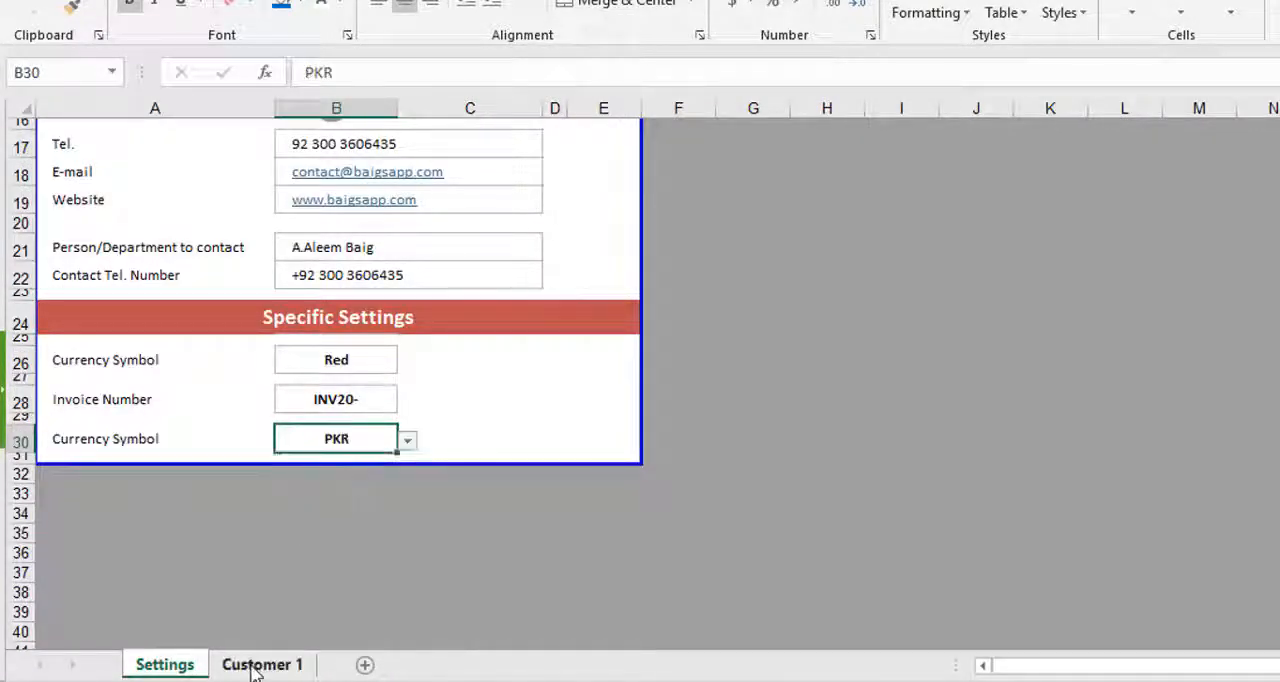
pyautogui.click(255, 668)
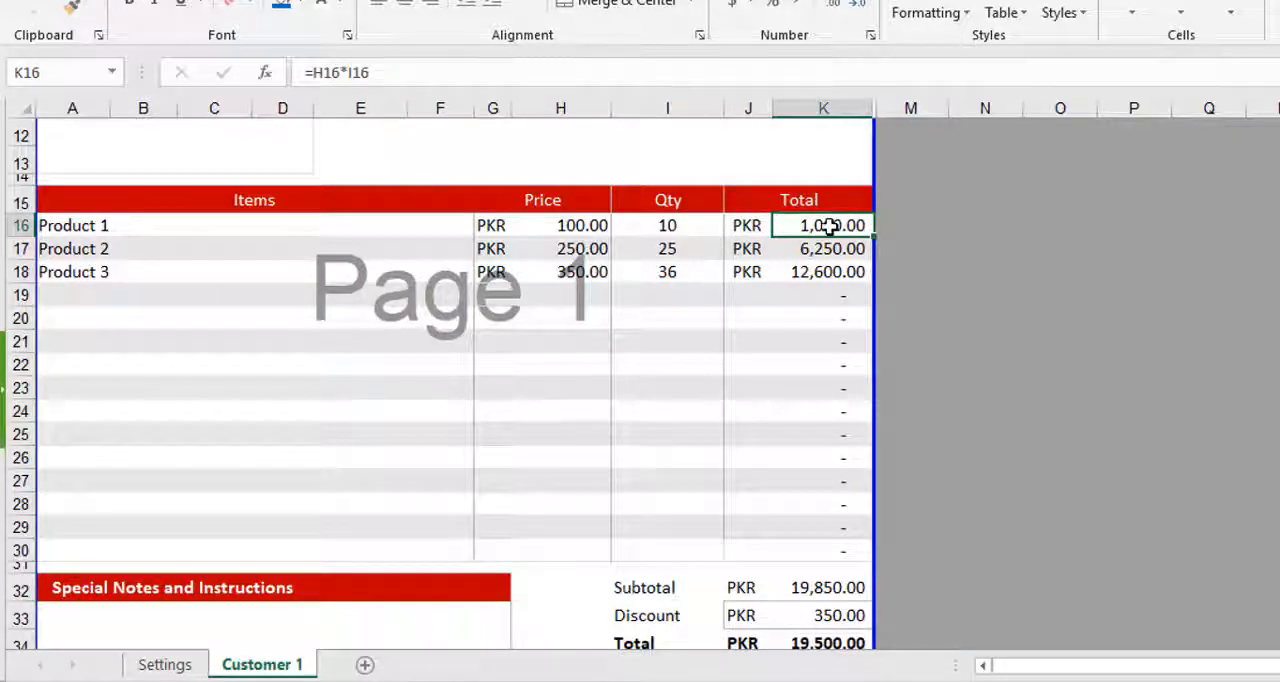
# - Examine the IF formula behind the currency symbol in J16 and the Settings cell B30 it refers to
pyautogui.click(738, 225)
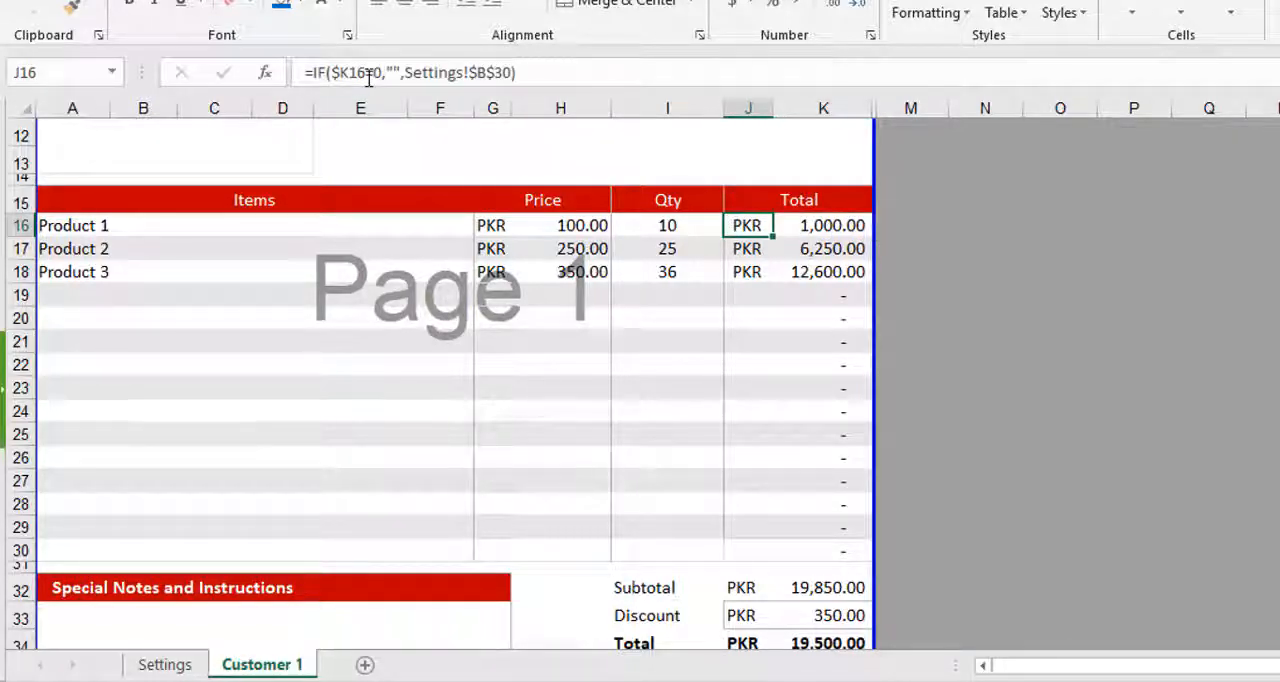
pyautogui.moveTo(368, 74); pyautogui.dragTo(379, 74)
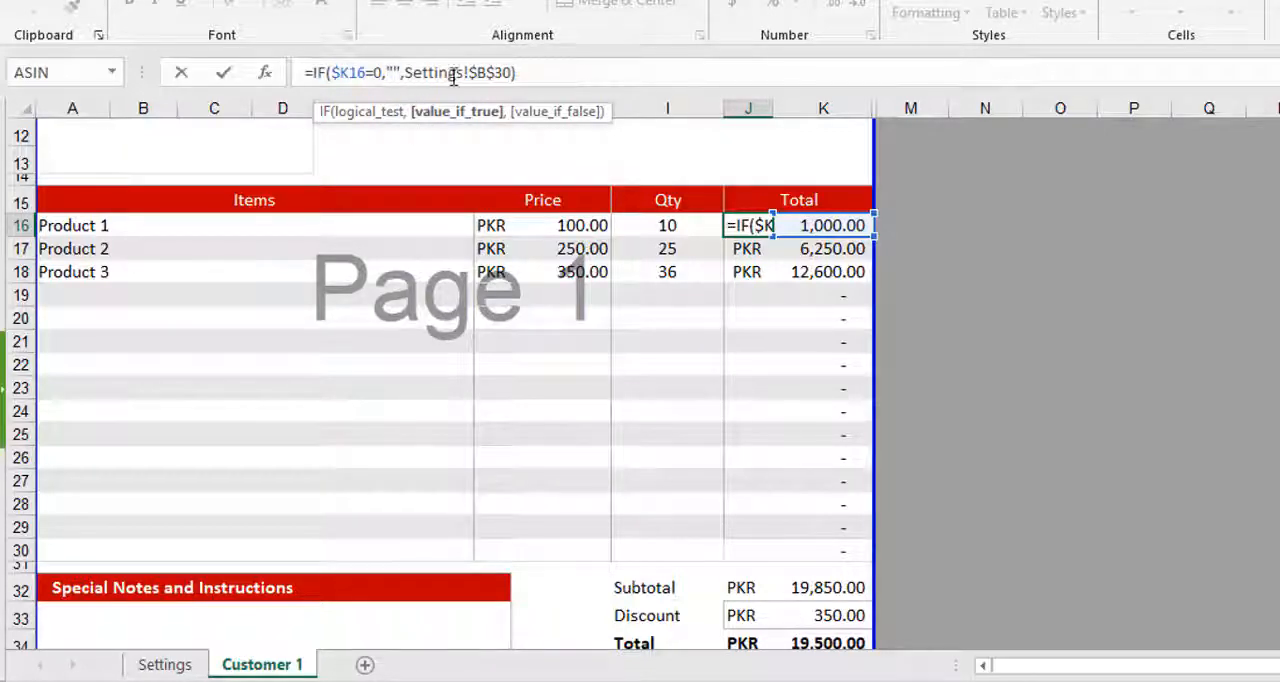
pyautogui.press('Escape')
pyautogui.click(165, 664)
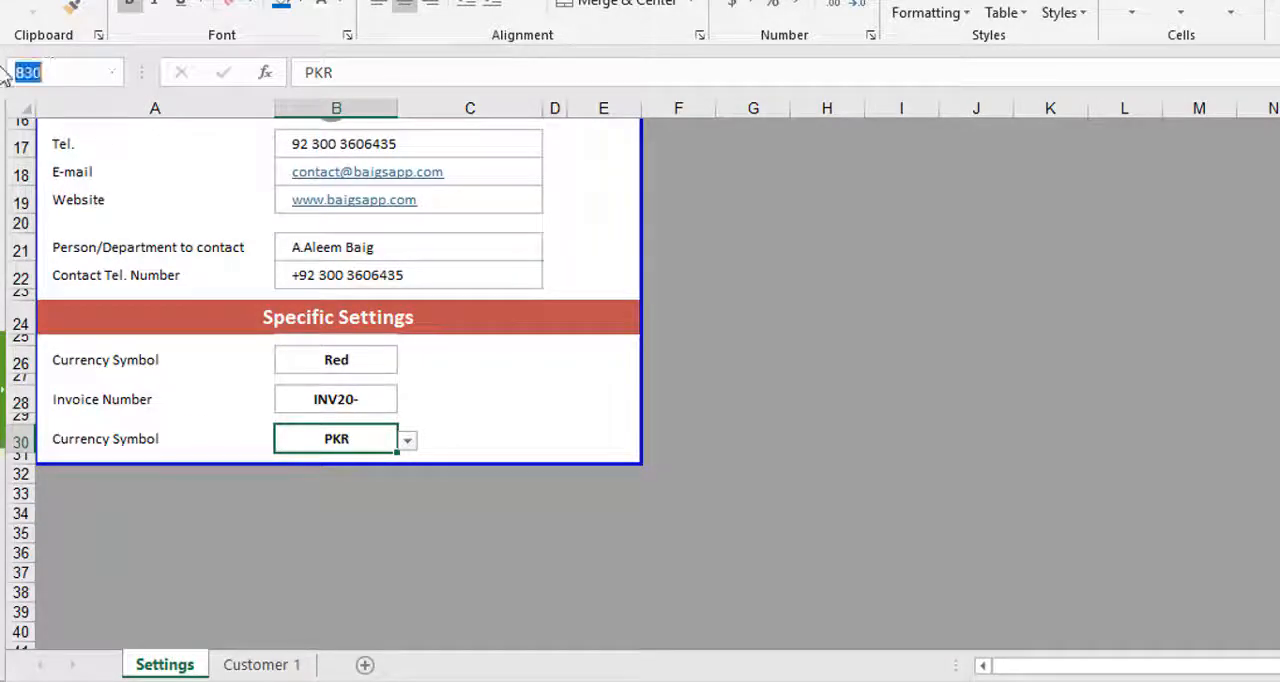
pyautogui.click(260, 666)
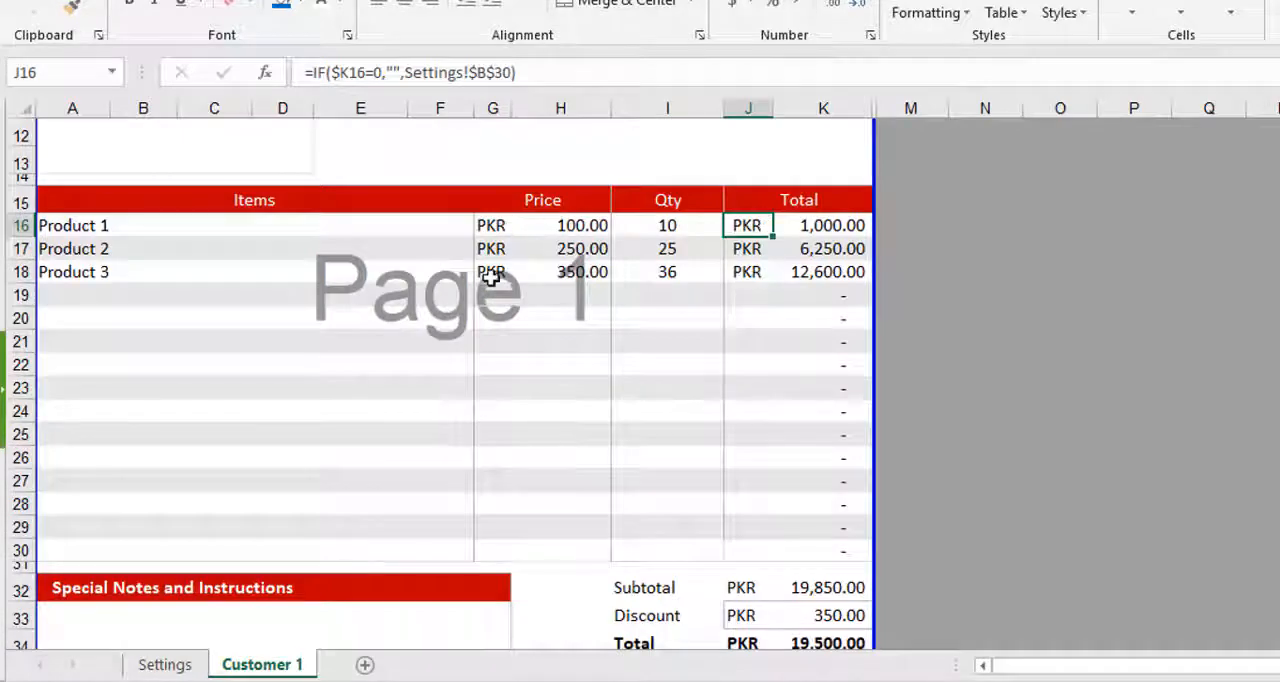
# - Examine the formula in A37 that builds the enquiries line in the invoice footer, leaving it unedited
pyautogui.scroll(-2, 748, 592)
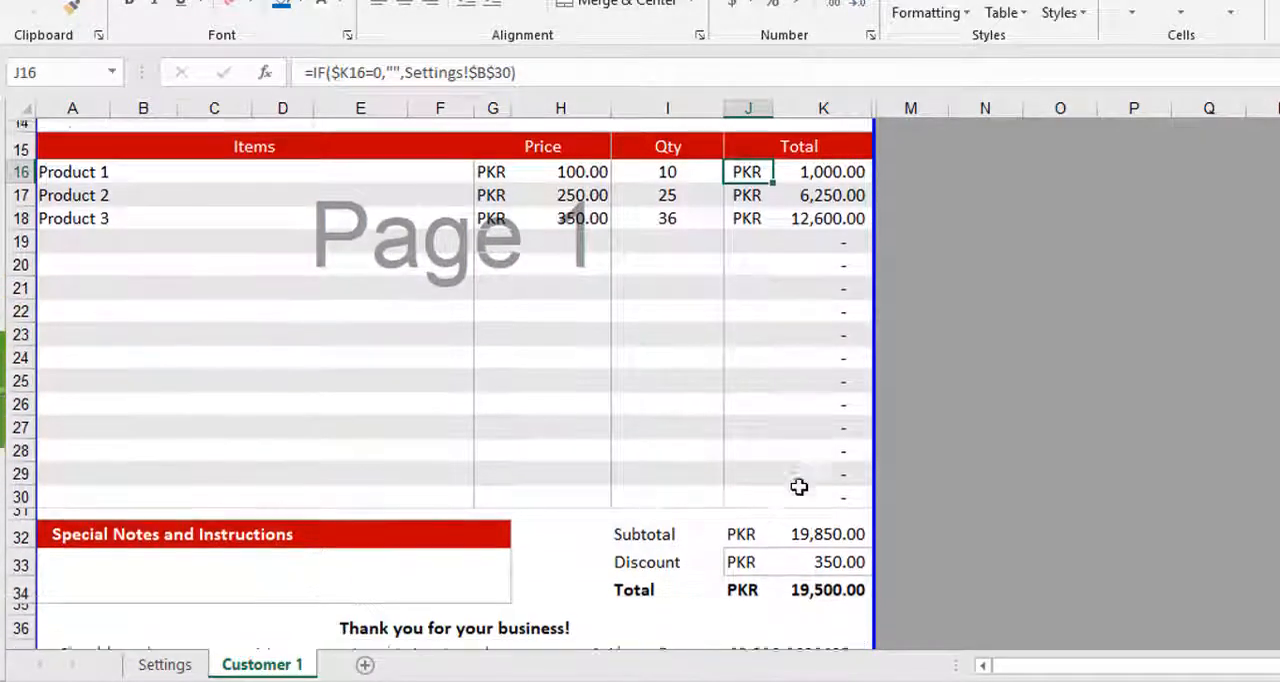
pyautogui.click(740, 566)
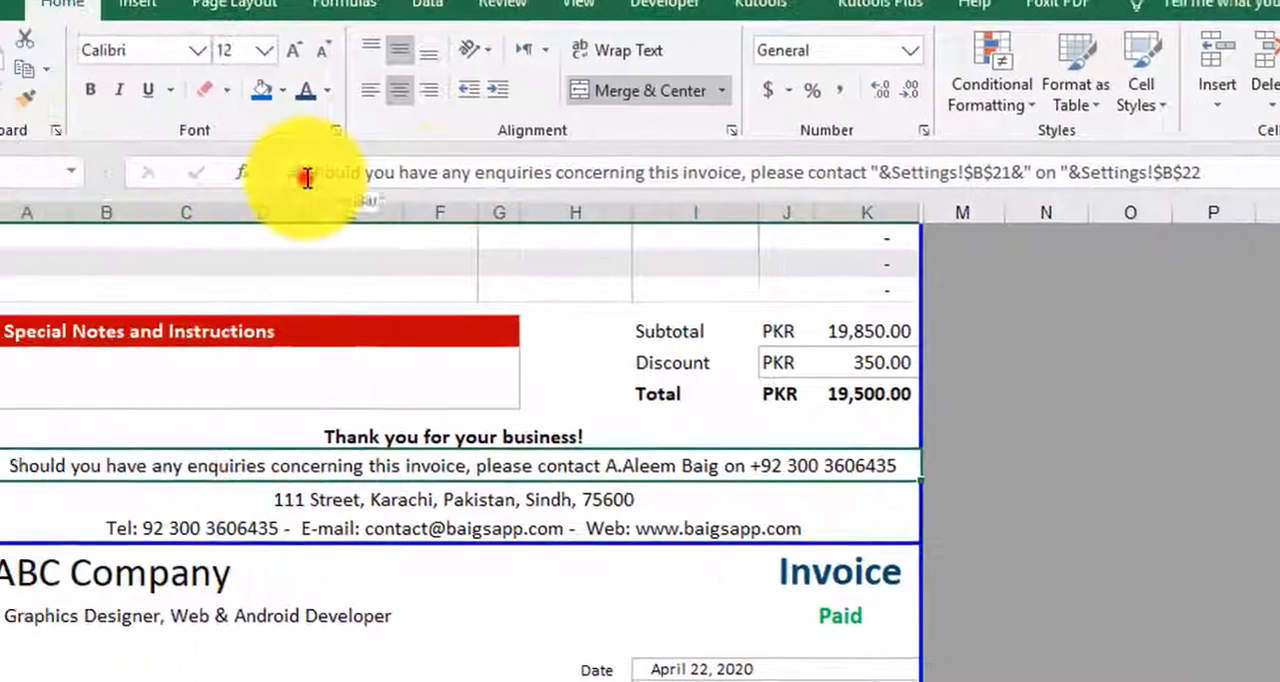
pyautogui.click(358, 174)
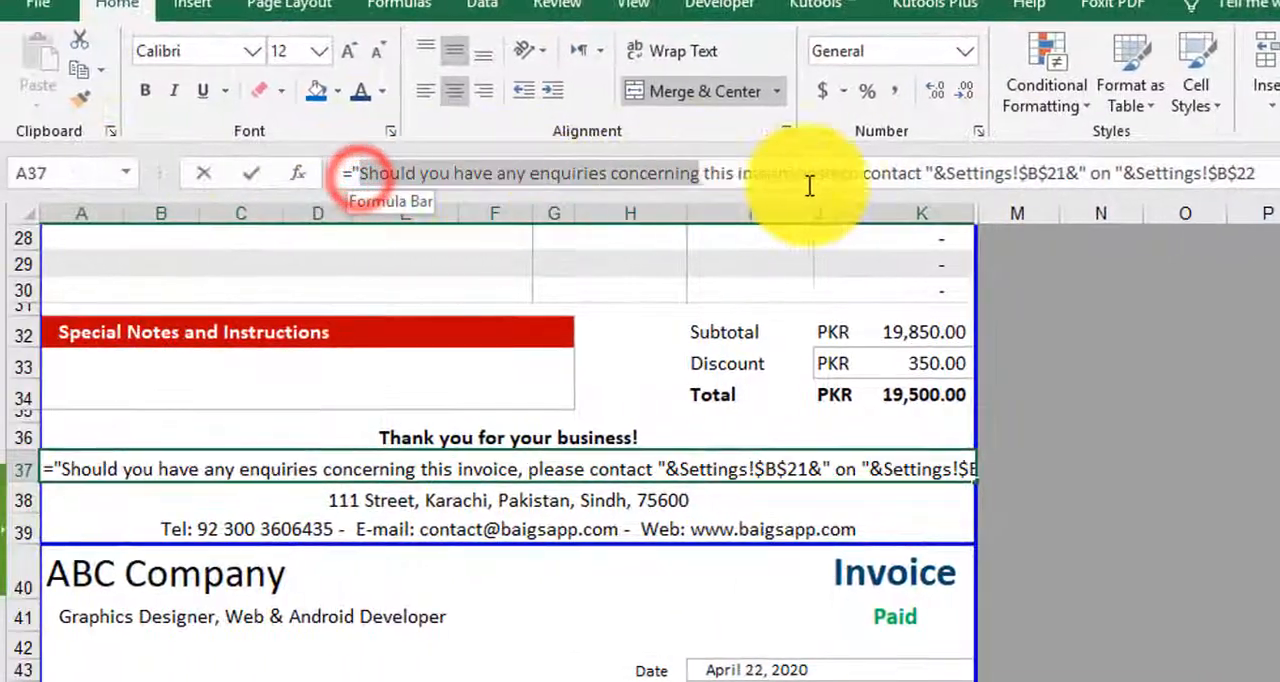
pyautogui.click(927, 186)
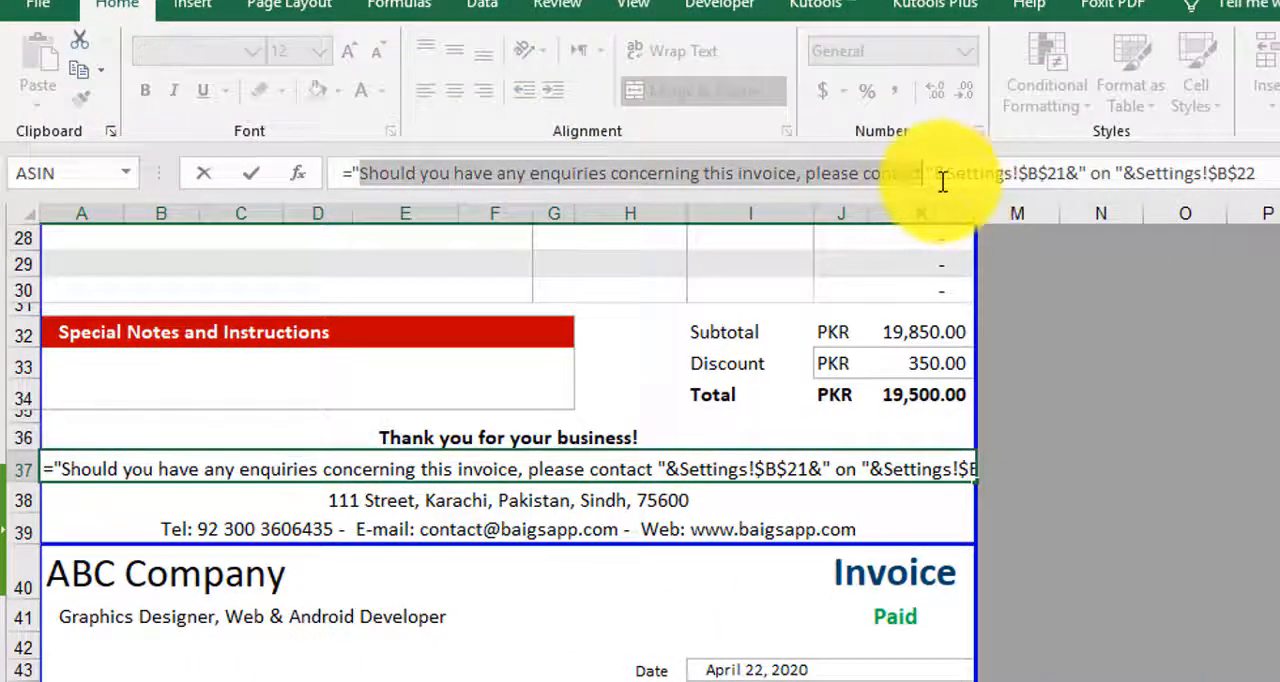
pyautogui.moveTo(942, 181)
pyautogui.mouseDown()
pyautogui.moveTo(966, 194)
pyautogui.moveTo(1060, 194)
pyautogui.moveTo(922, 180)
pyautogui.mouseUp()
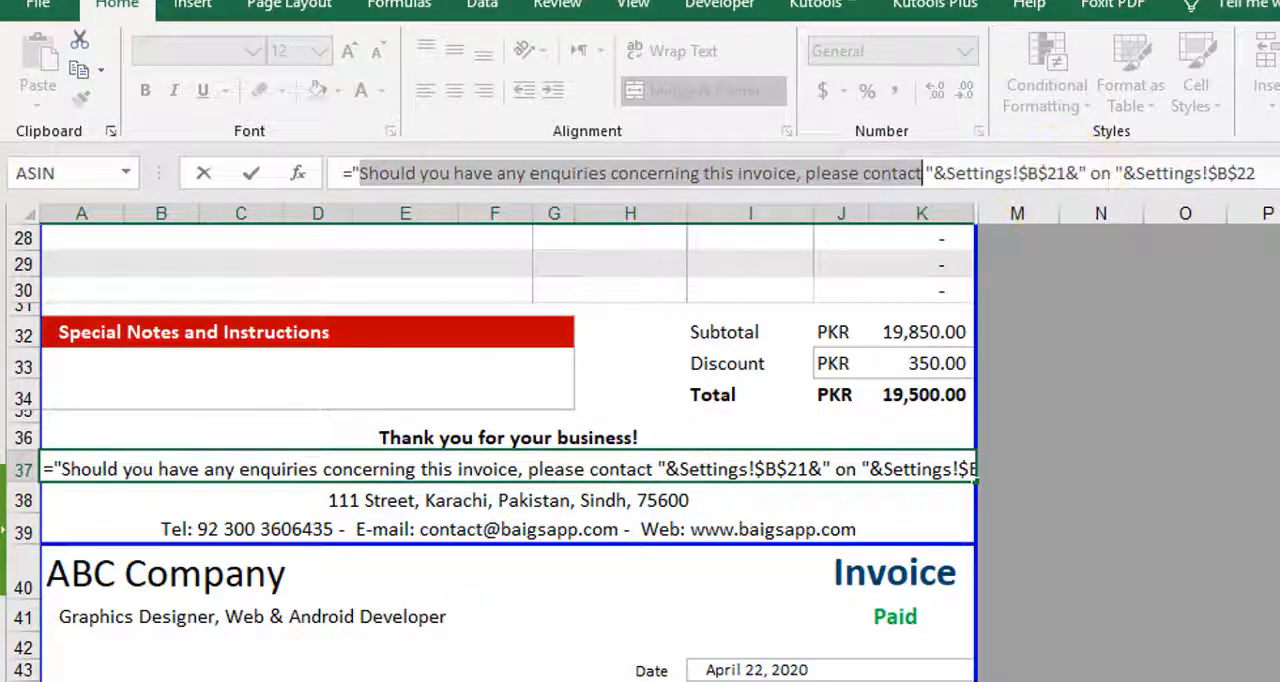
pyautogui.press('Escape')
# - Compare the contact person and contact telephone entries on the Settings sheet with the enquiries line on the invoice
pyautogui.hotkey('ctrl', 'pagedown')
pyautogui.scroll(4, 450, 556)
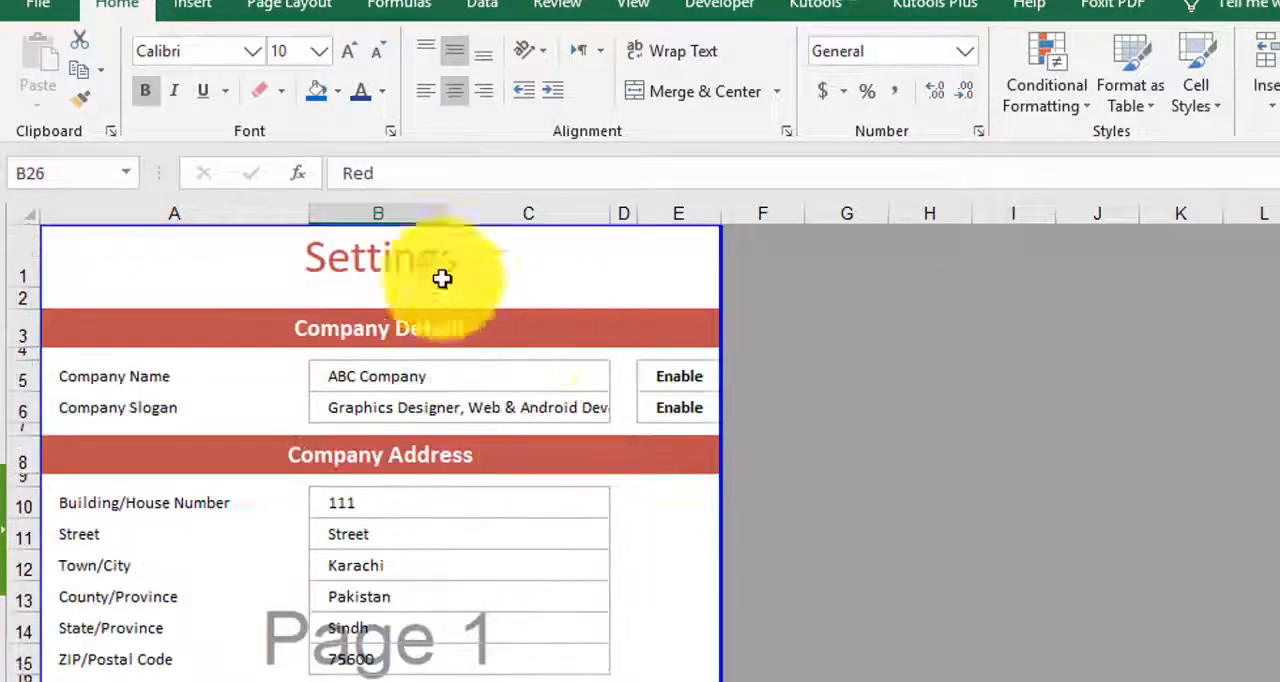
pyautogui.scroll(-1, 368, 662)
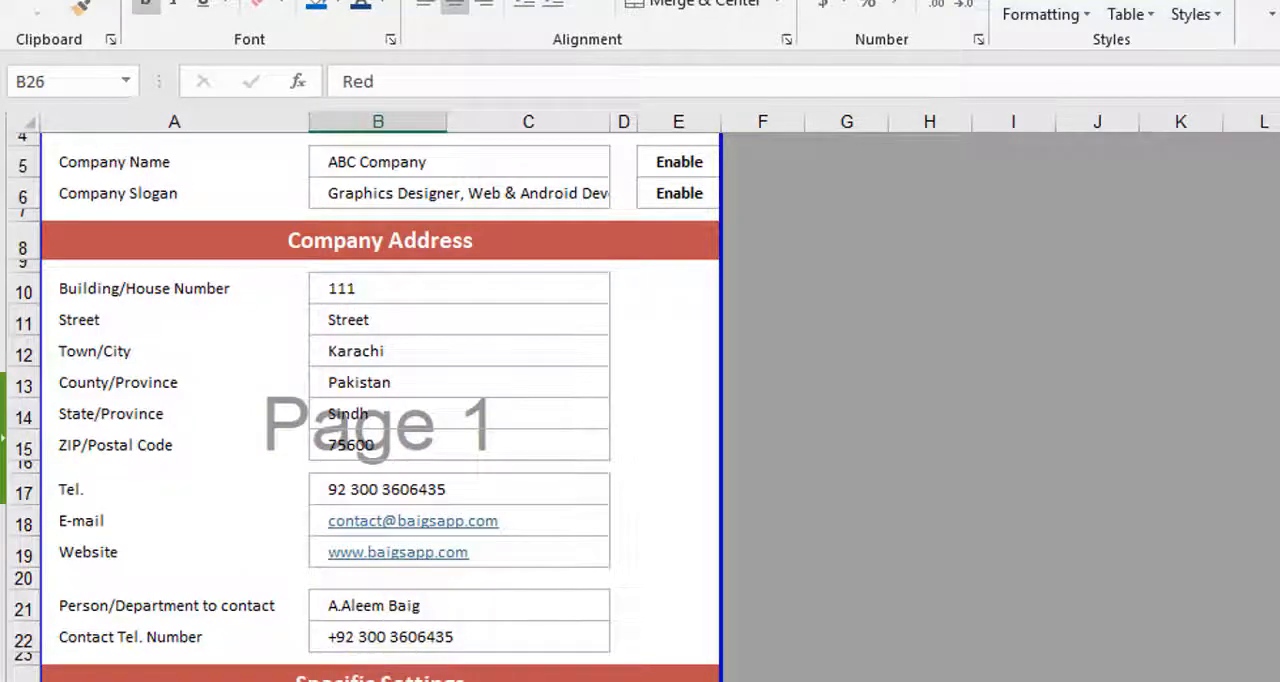
pyautogui.click(200, 680)
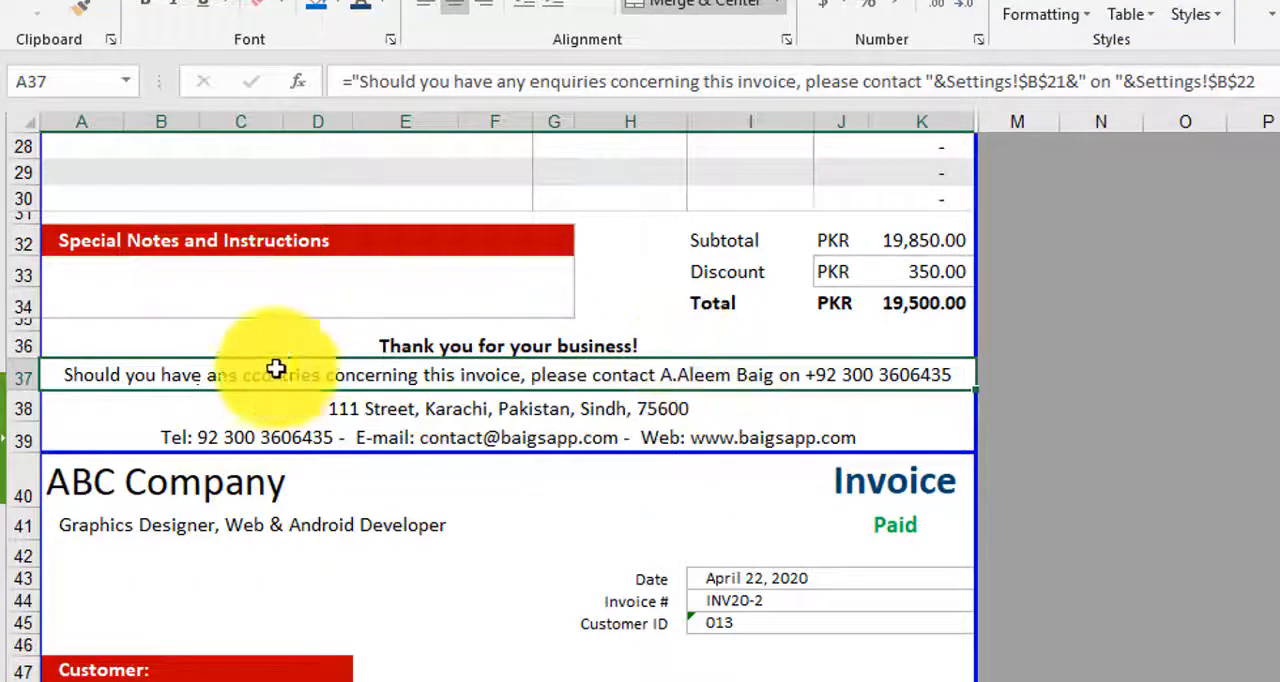
pyautogui.click(385, 680)
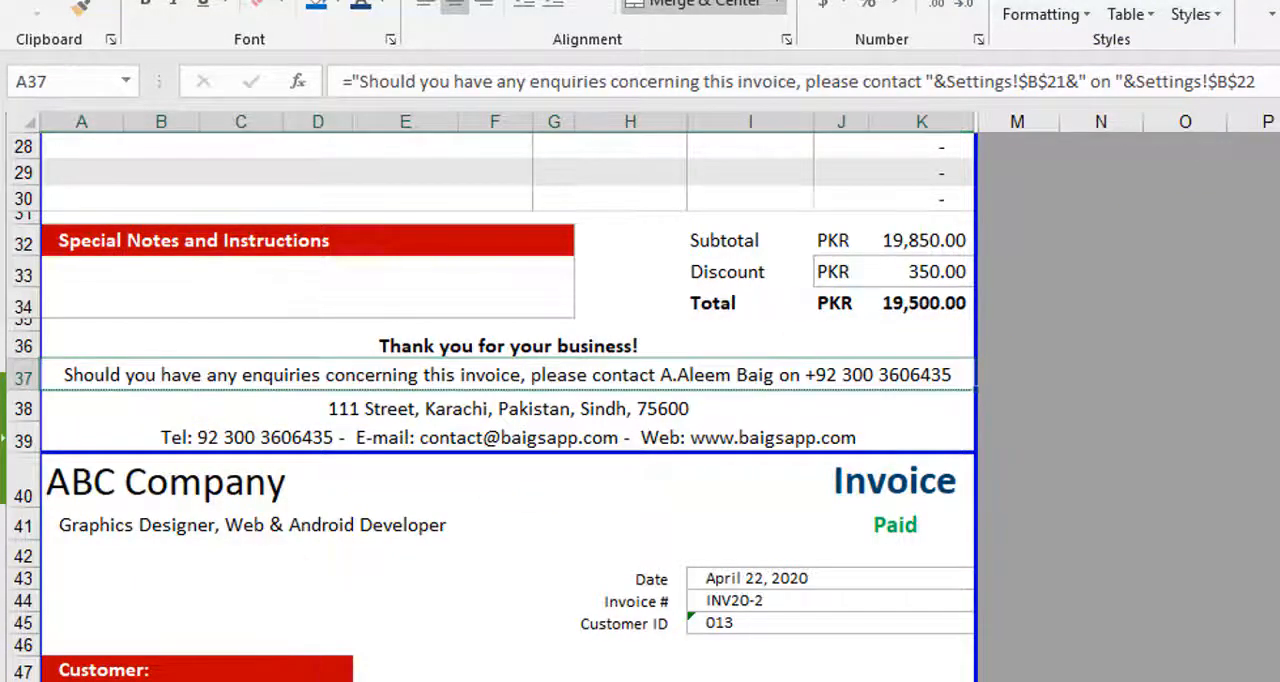
pyautogui.click(430, 680)
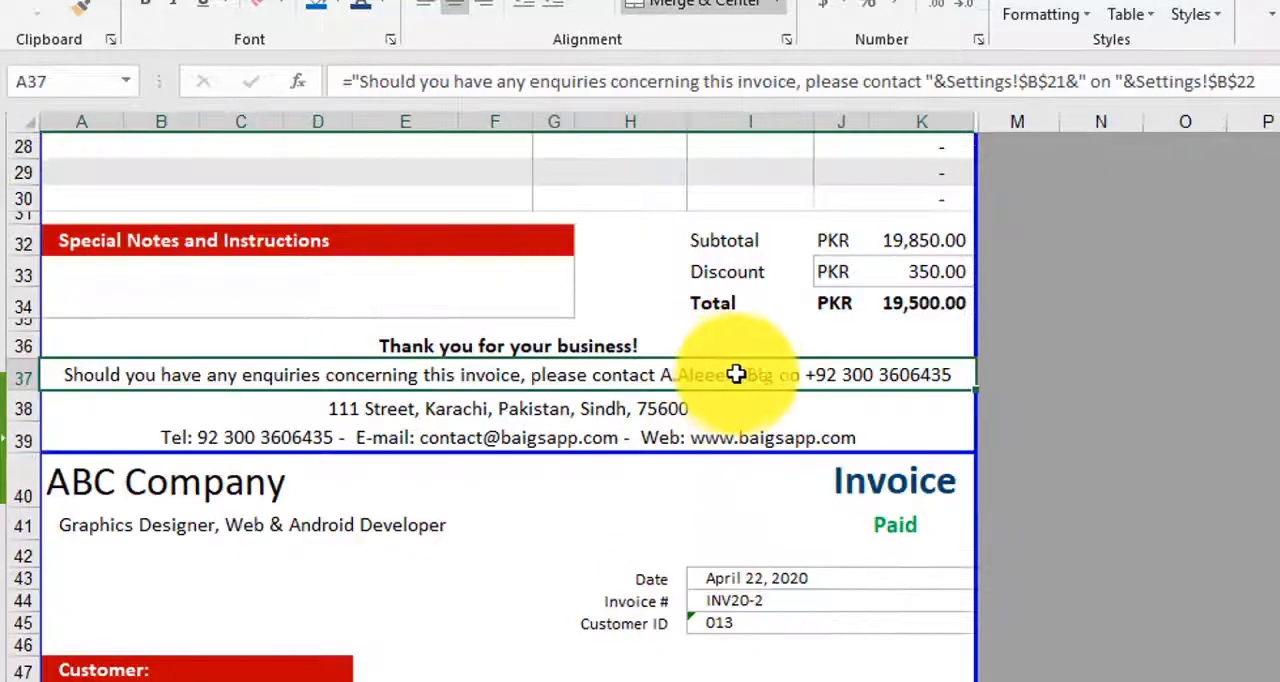
# - Examine the company address formula in A38 of the invoice and the address entries it draws from on the Settings sheet
pyautogui.scroll(-3, 745, 390)
pyautogui.scroll(-6, 762, 428)
pyautogui.scroll(10, 763, 480)
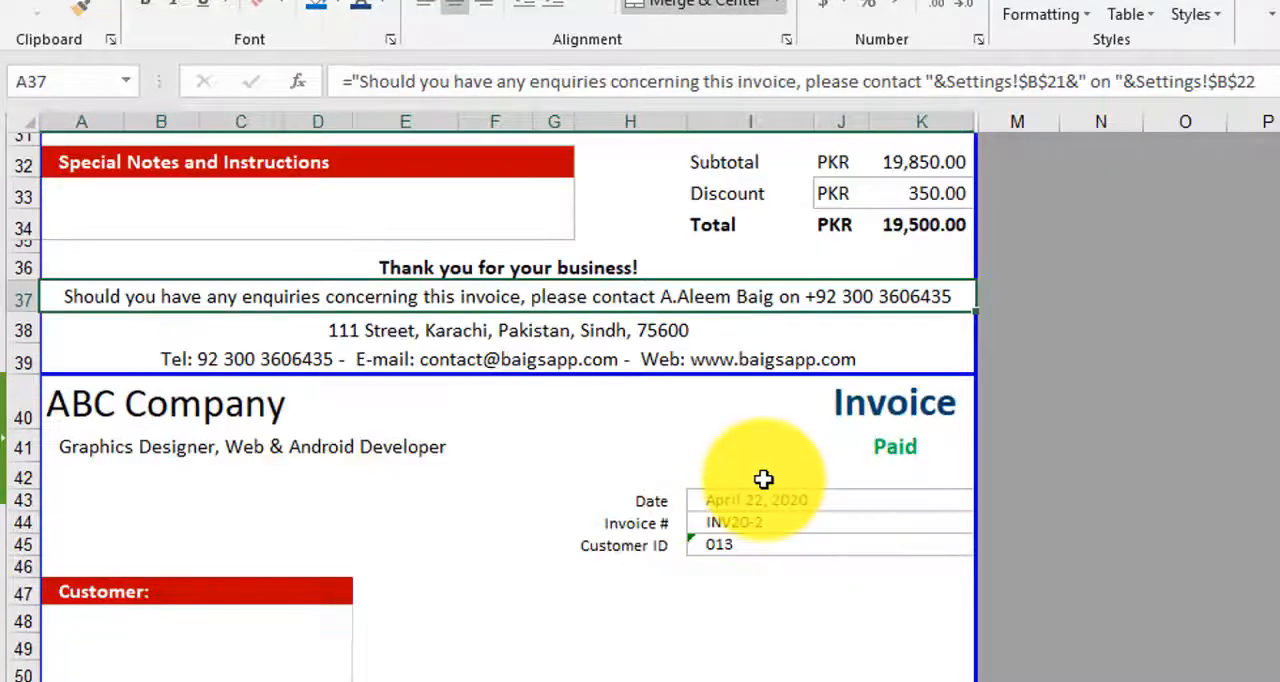
pyautogui.click(430, 492)
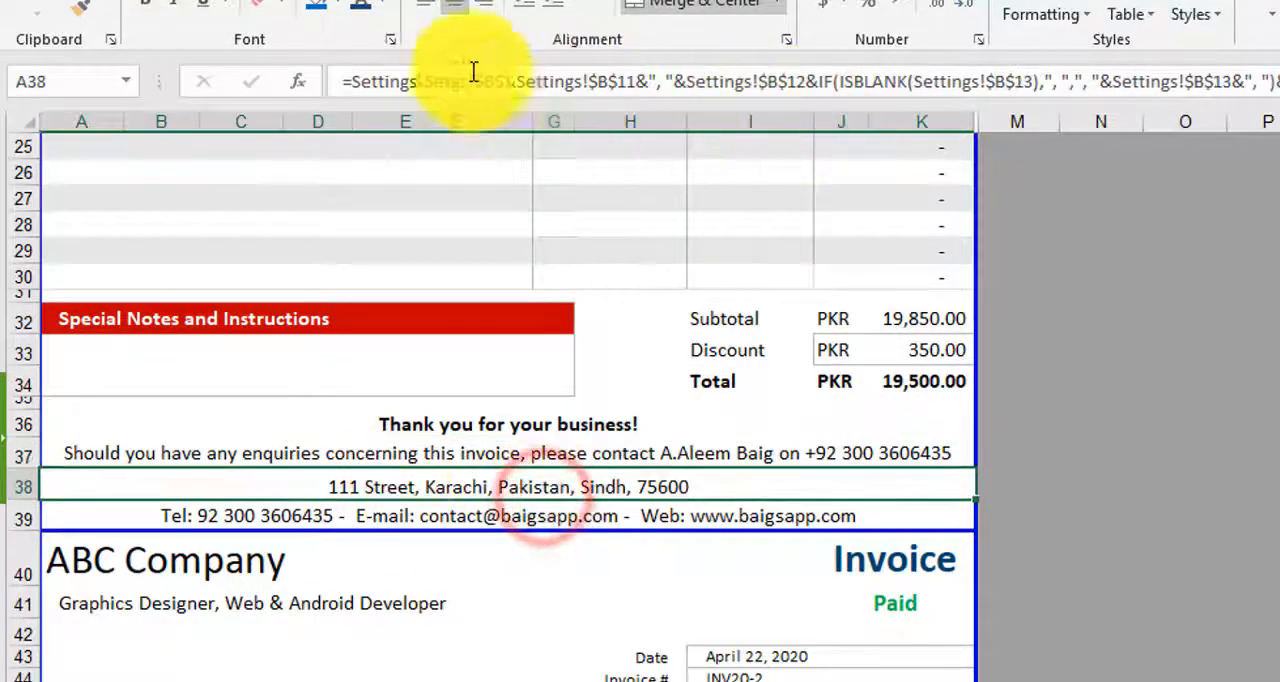
pyautogui.click(220, 680)
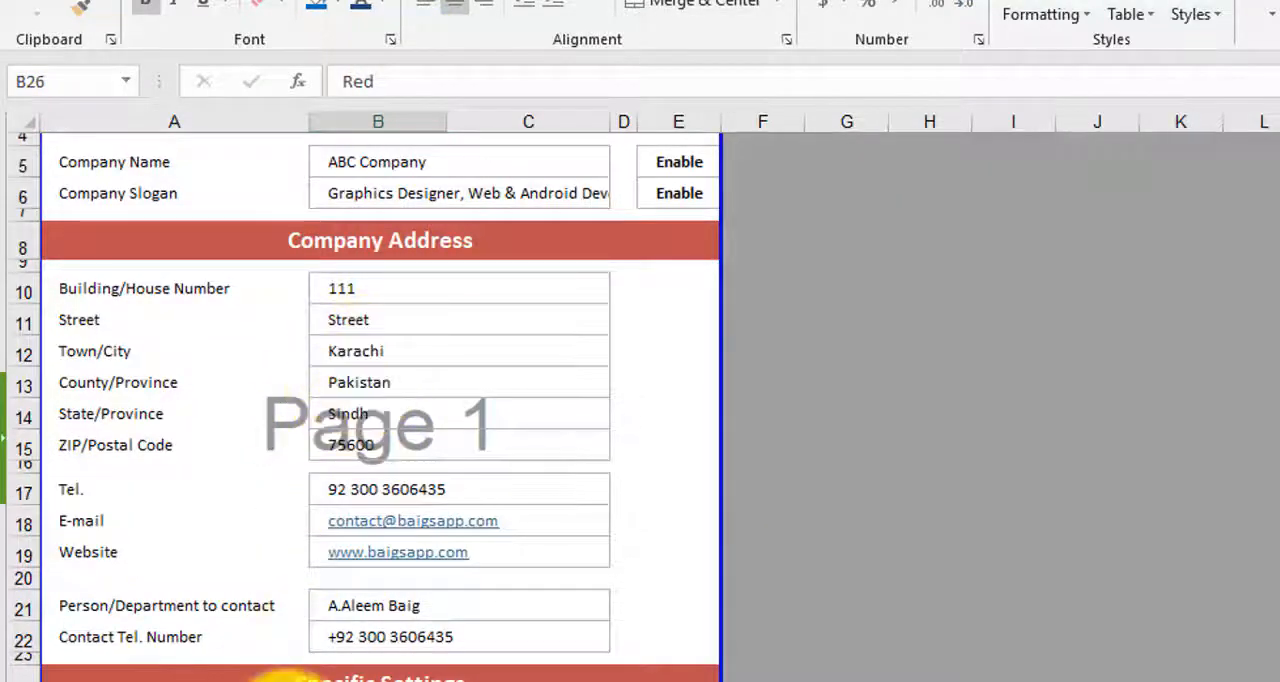
# - Examine the IF and ISBLANK parts of the company address formula in A38 of the invoice, leaving it unedited
pyautogui.click(285, 679)
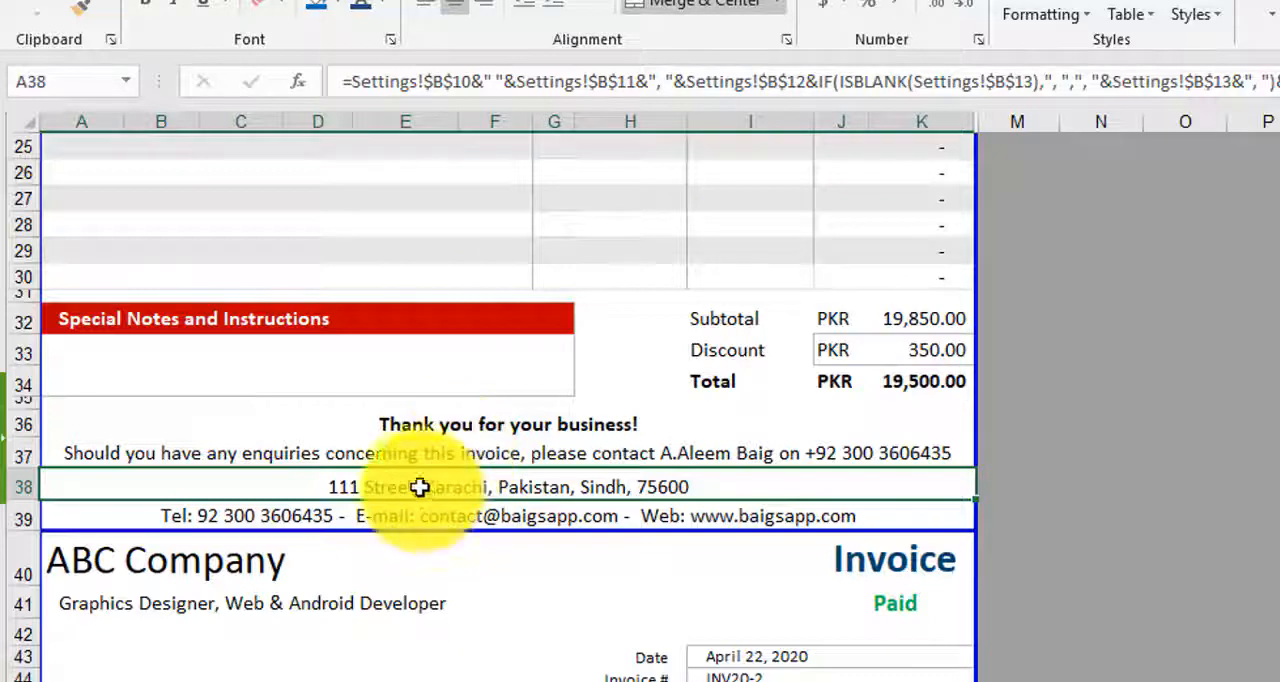
pyautogui.doubleClick(491, 484)
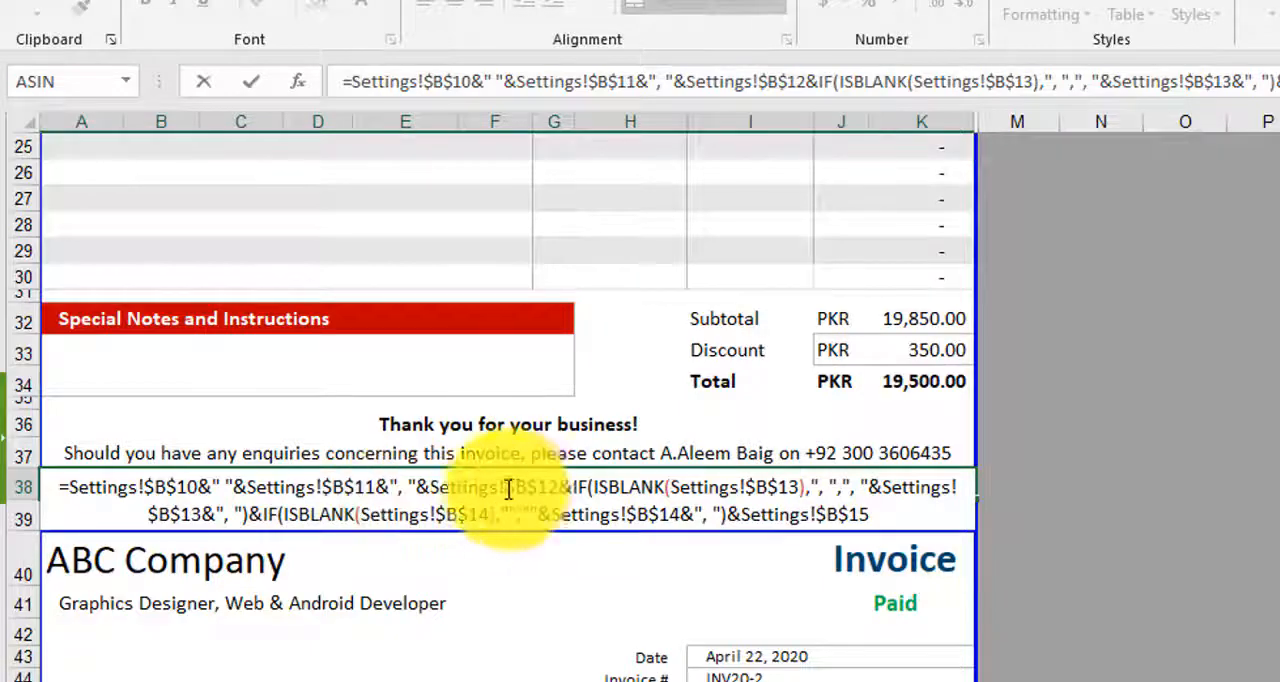
pyautogui.click(573, 500)
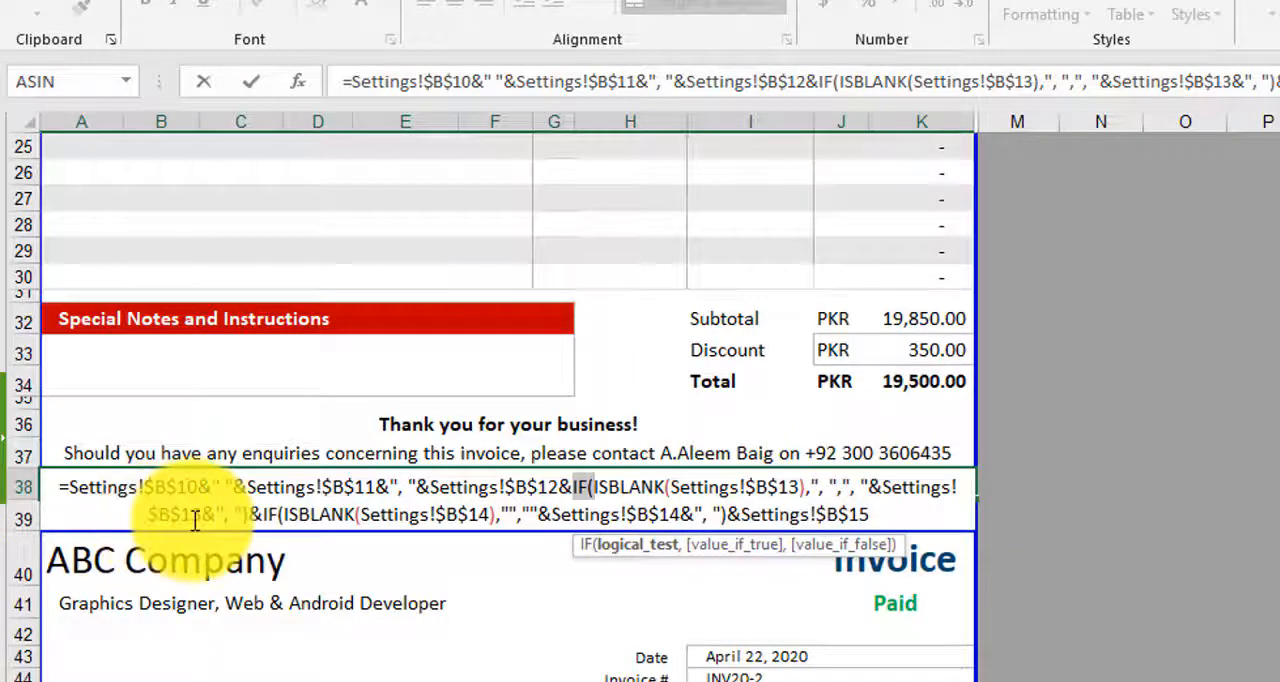
pyautogui.press('Escape')
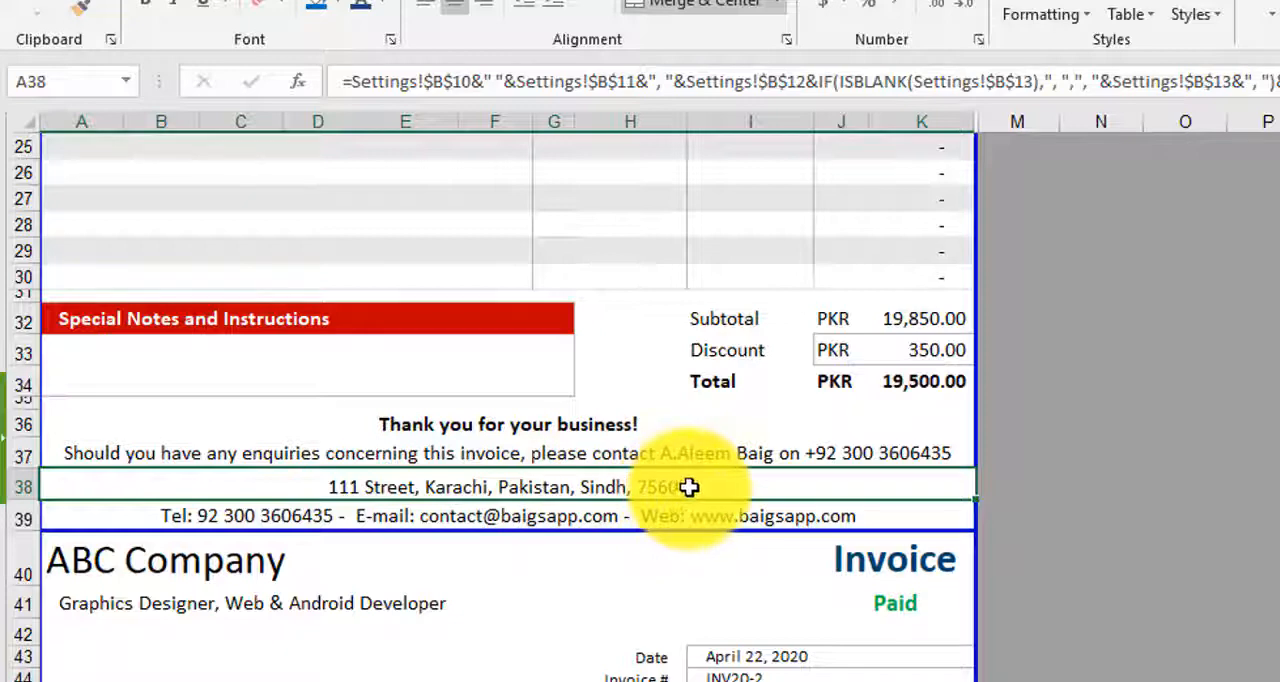
# - Clear the State/Province entry in B14 on the Settings sheet and check the address line in the invoice footer
pyautogui.click(206, 681)
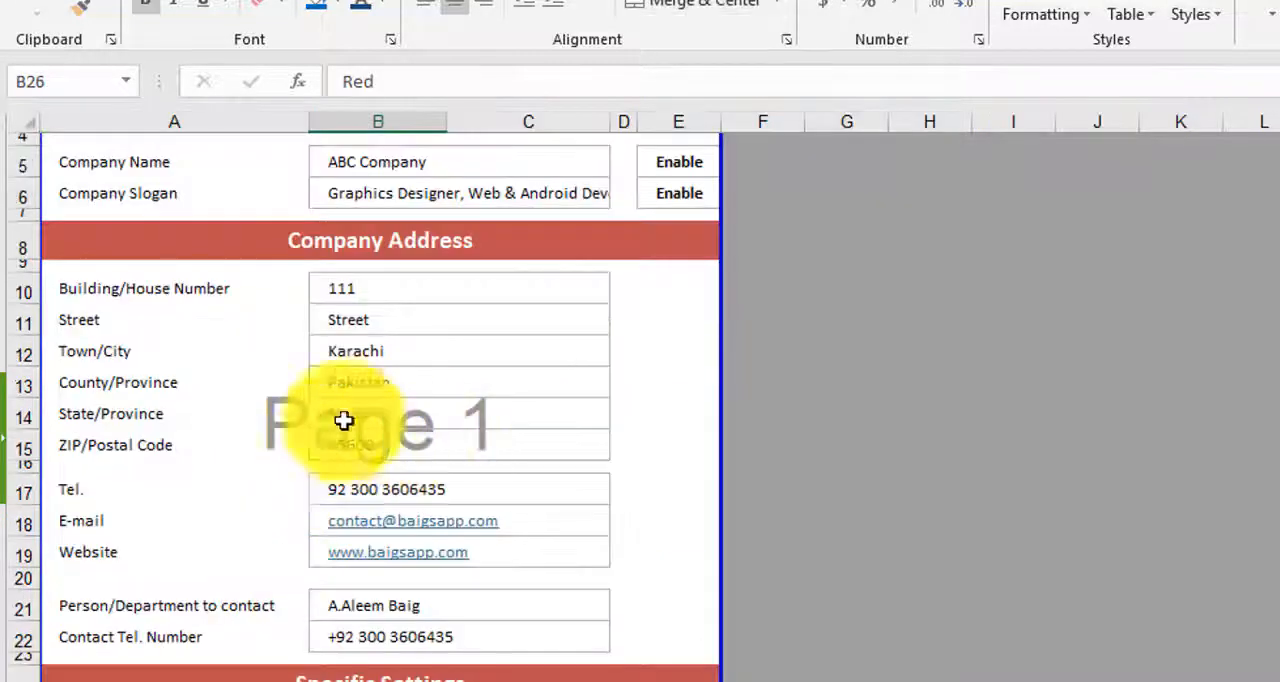
pyautogui.click(388, 385)
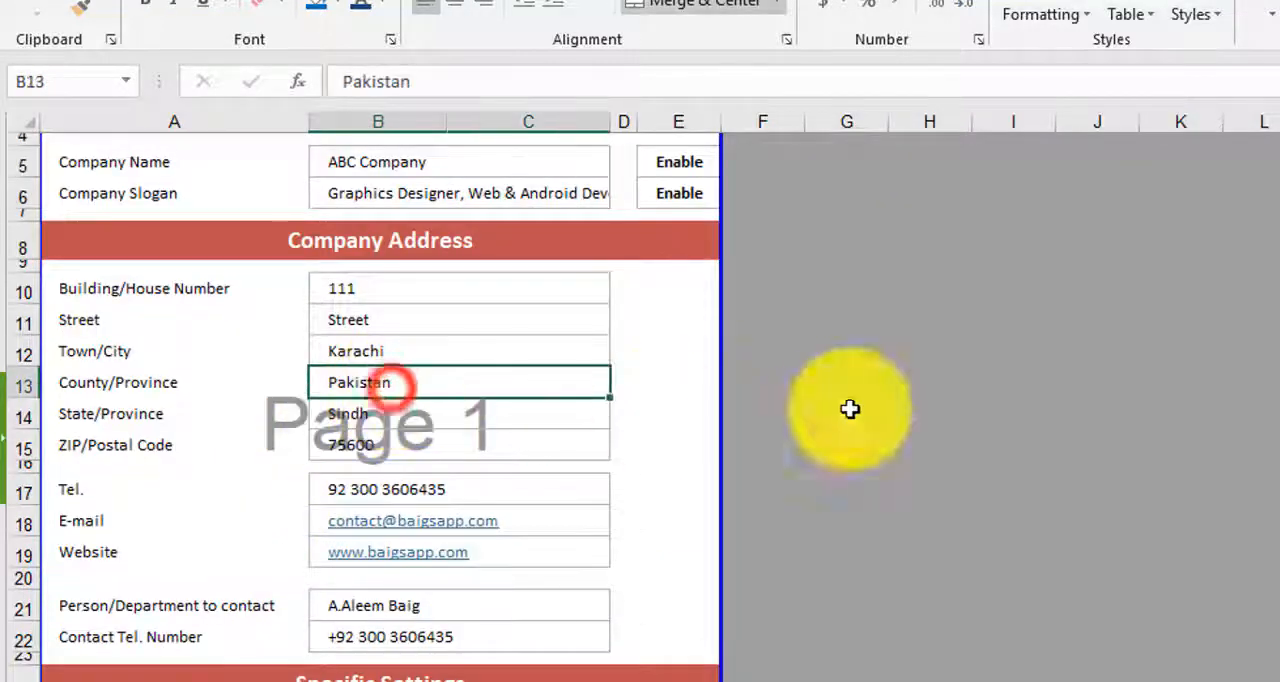
pyautogui.click(474, 418)
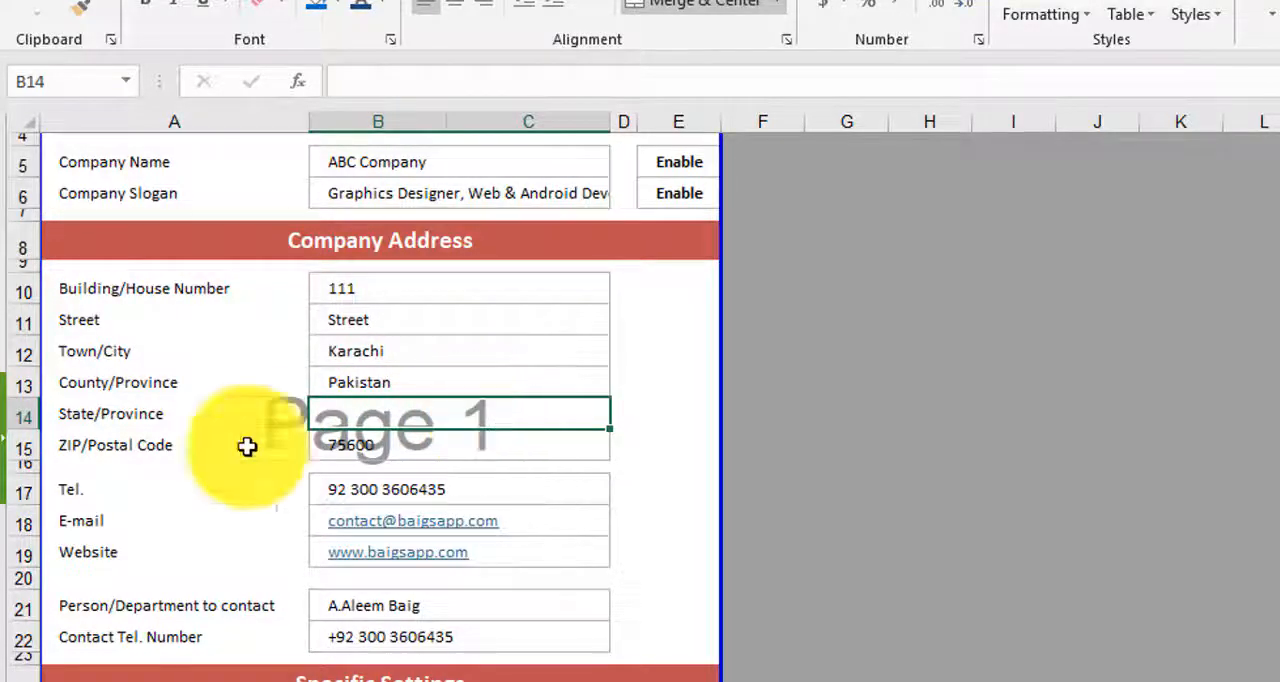
pyautogui.click(140, 681)
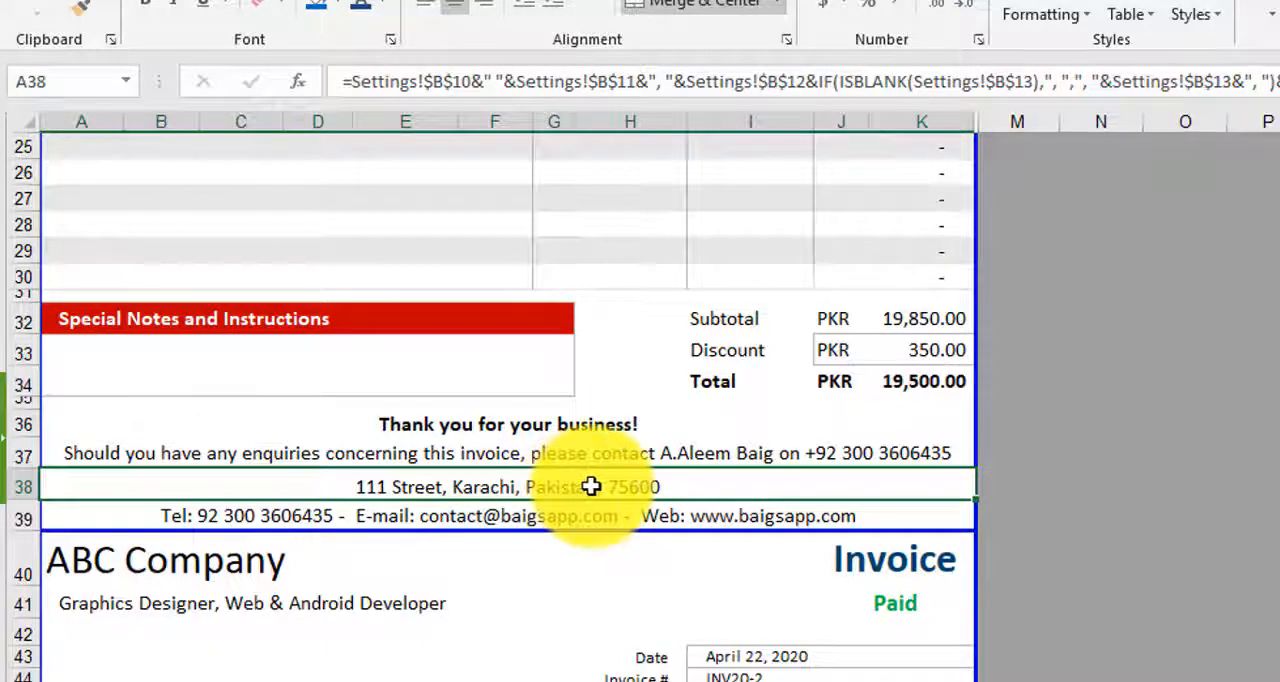
# - Restore the State/Province entry in B14 on the Settings sheet and recheck the invoice's address line
pyautogui.click(310, 681)
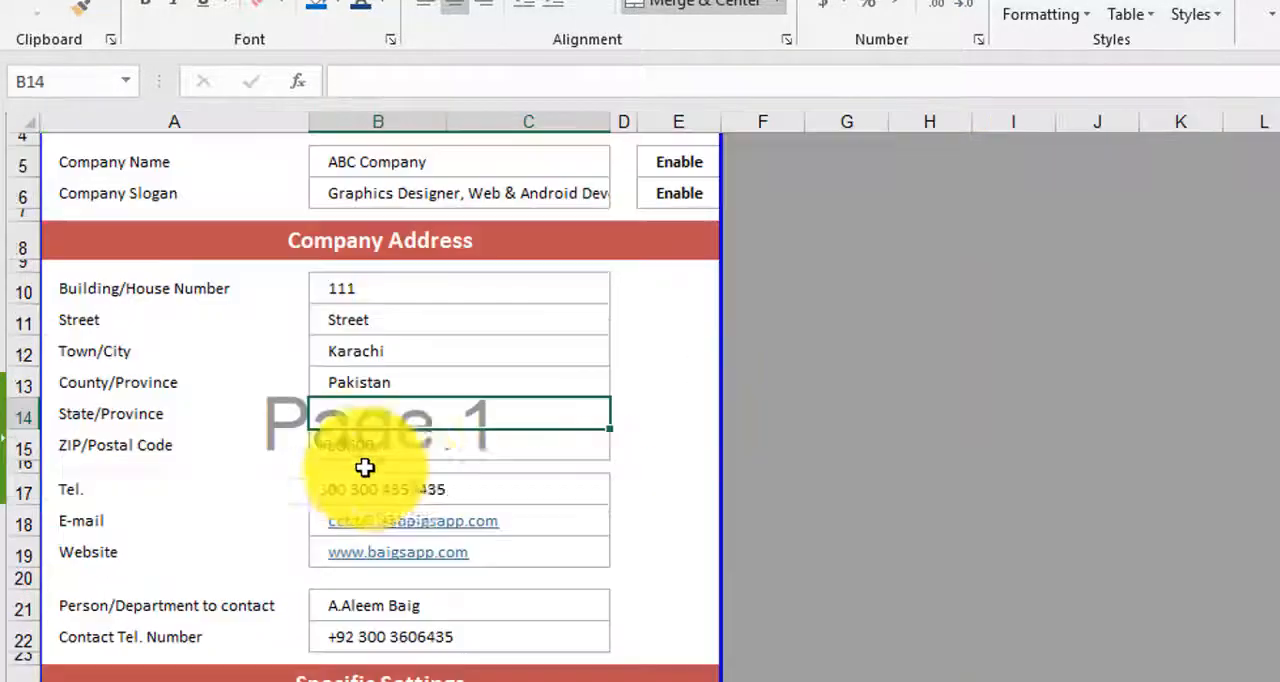
pyautogui.doubleClick(403, 419)
pyautogui.press('Return')
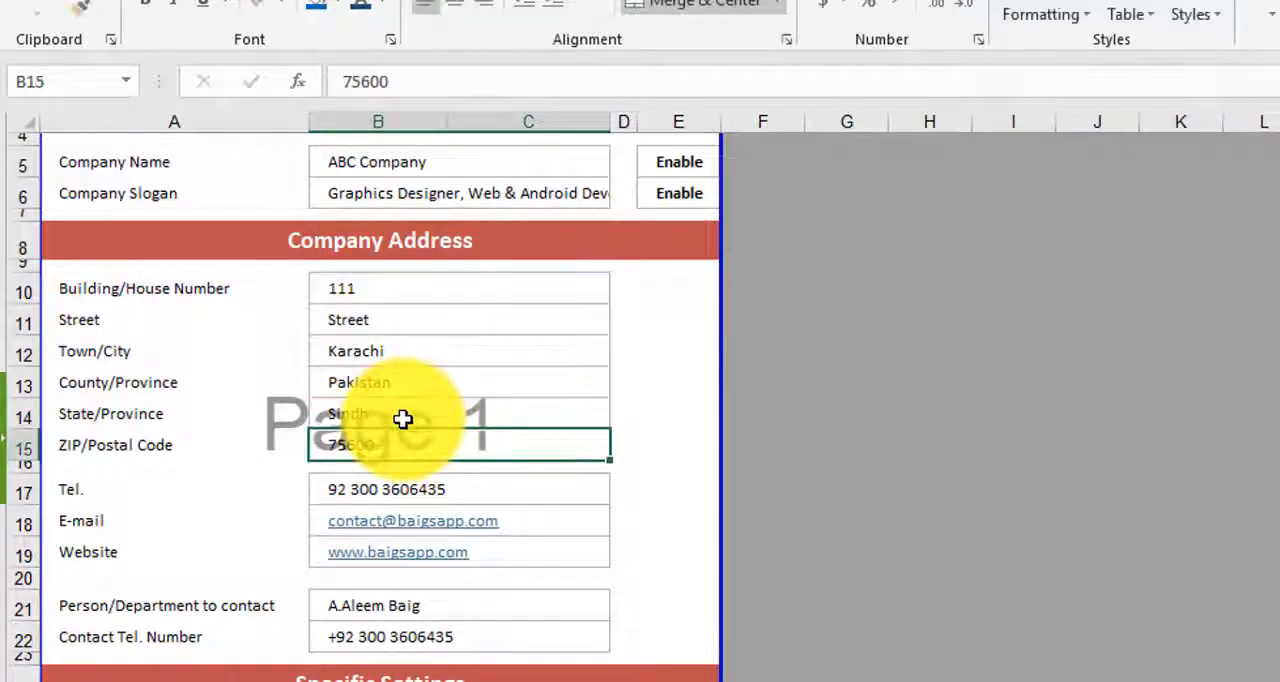
pyautogui.click(285, 681)
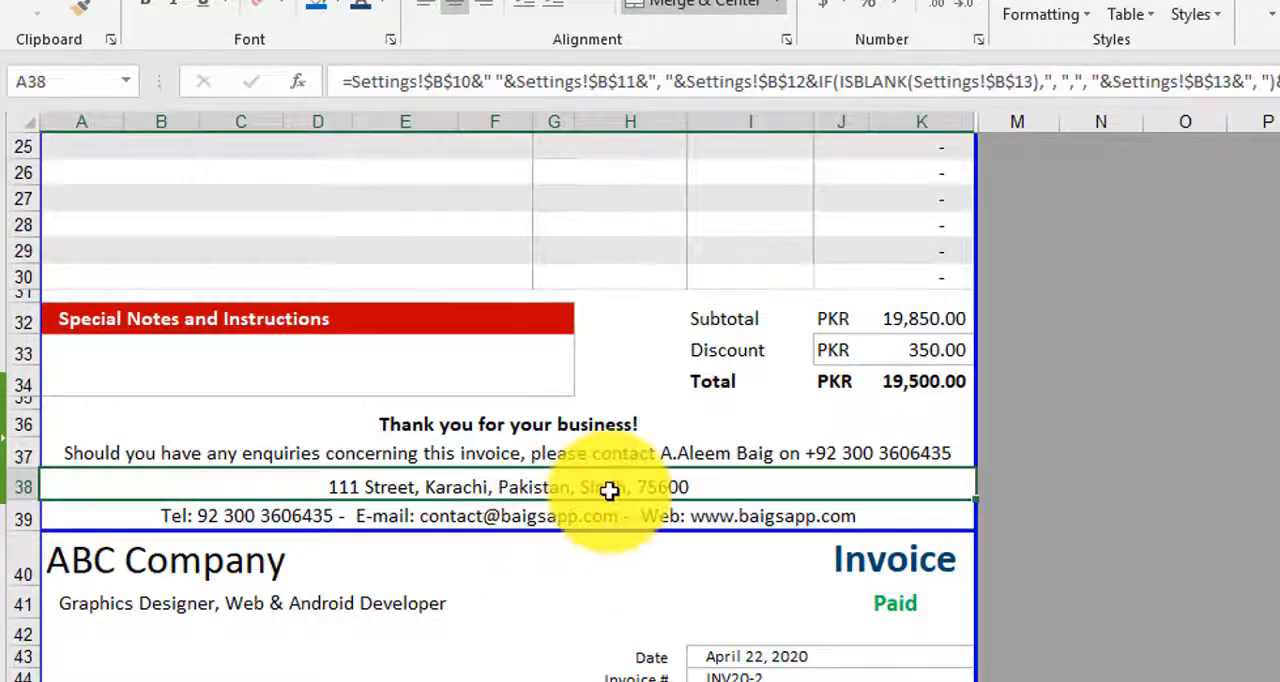
# - Compare the ISBLANK references in the invoice's A38 address formula with the address entries on the Settings sheet
pyautogui.doubleClick(609, 488)
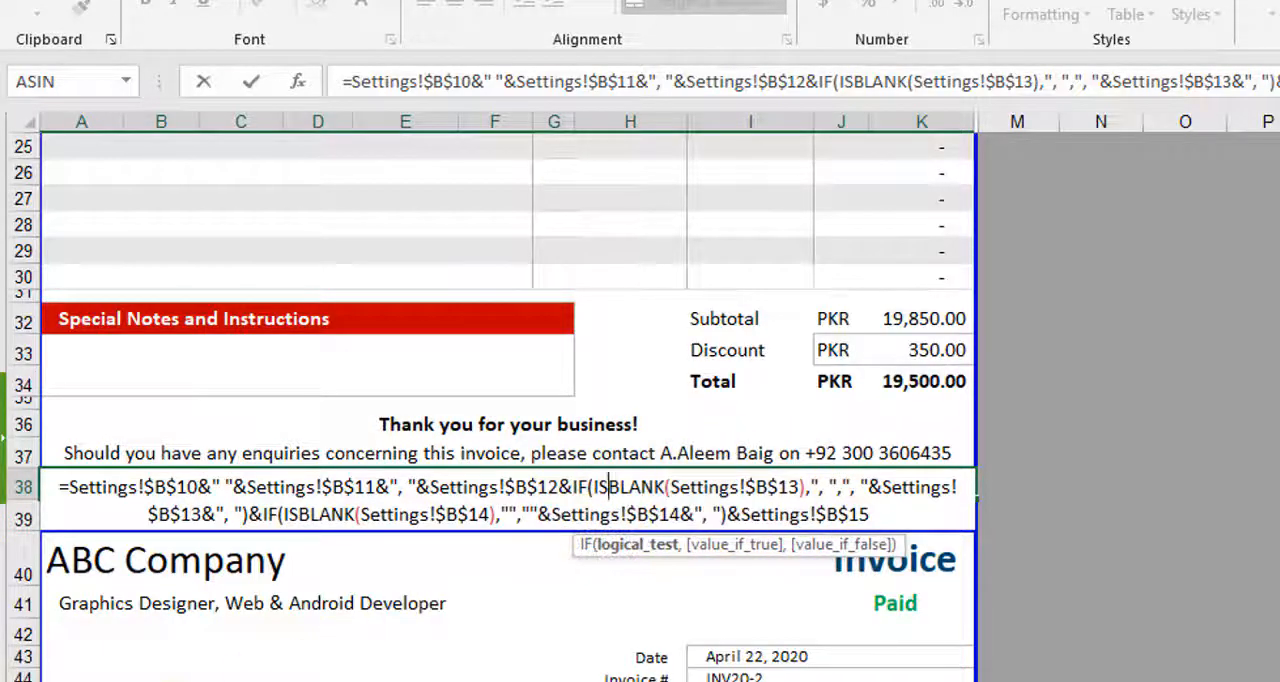
pyautogui.click(174, 681)
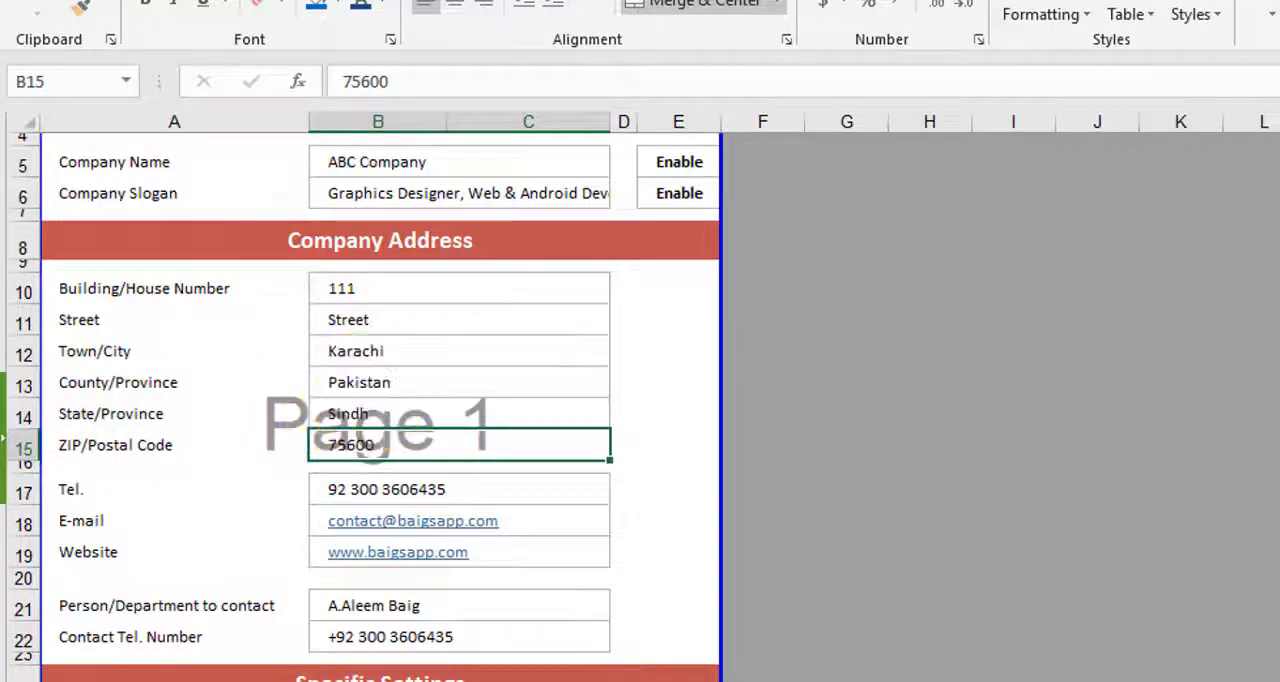
pyautogui.click(310, 681)
pyautogui.doubleClick(651, 485)
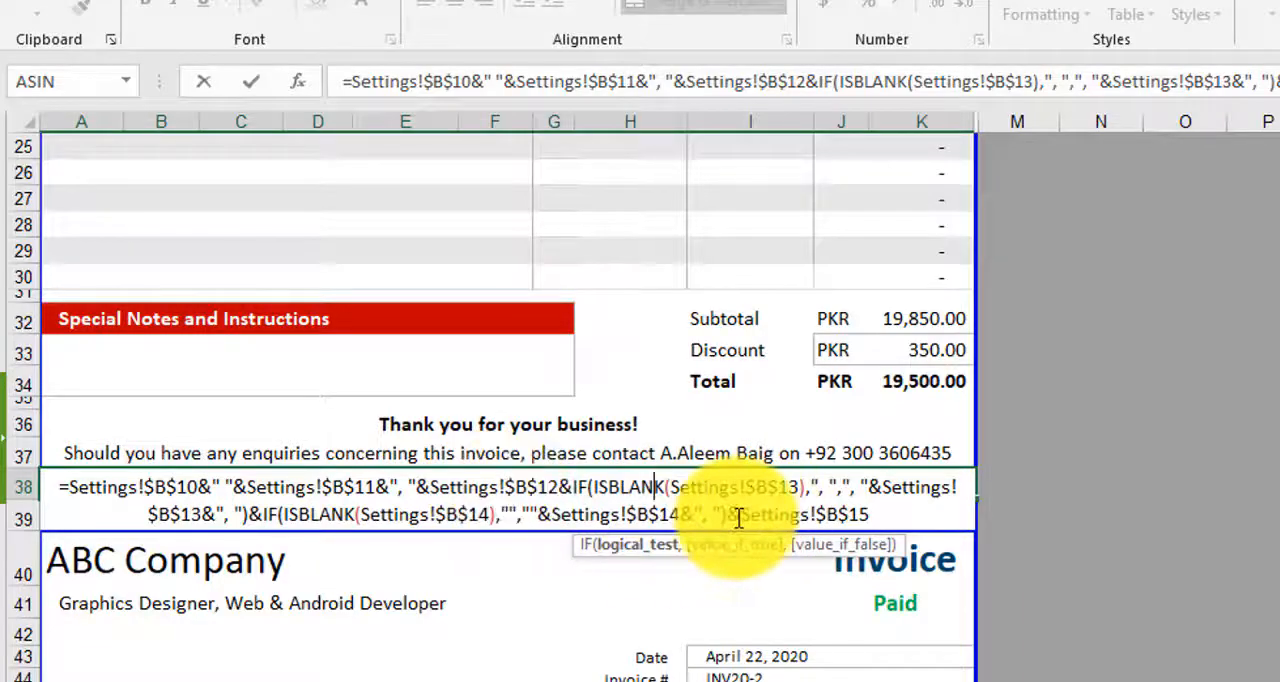
pyautogui.press('Return')
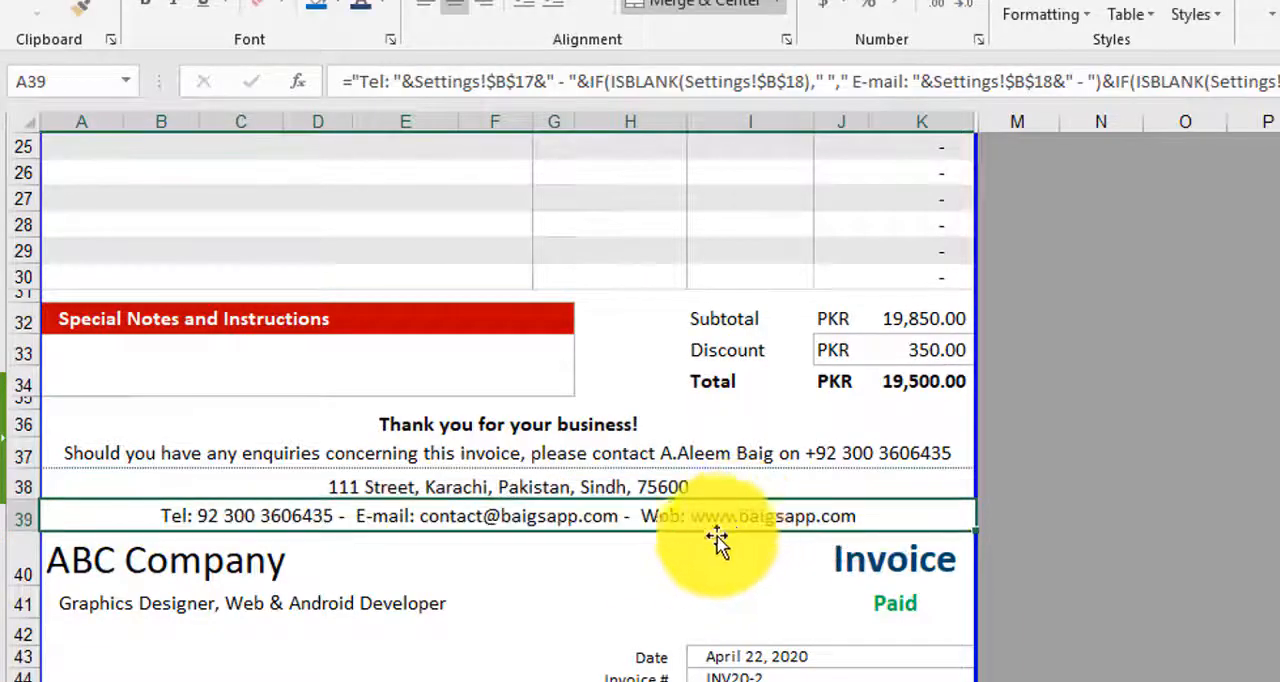
# - Examine the contact line formula in A39 of the invoice and the telephone, e-mail and website entries it draws from Settings
pyautogui.doubleClick(207, 517)
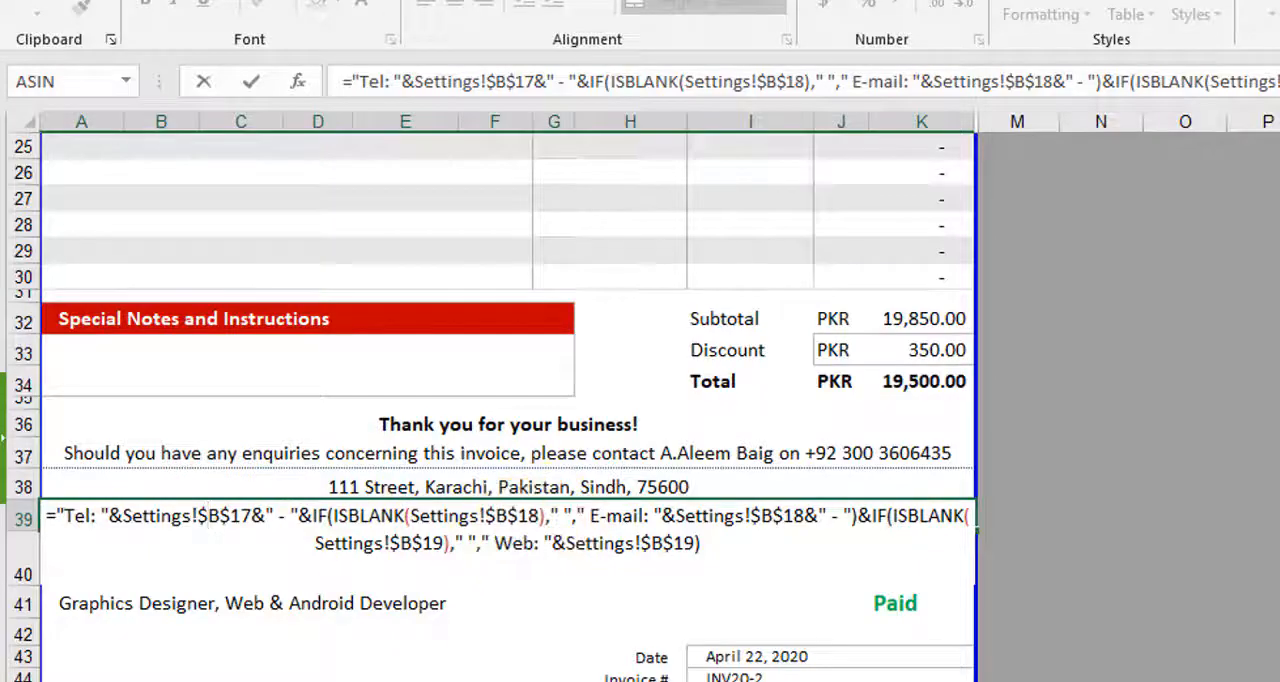
pyautogui.press('Escape')
pyautogui.click(171, 680)
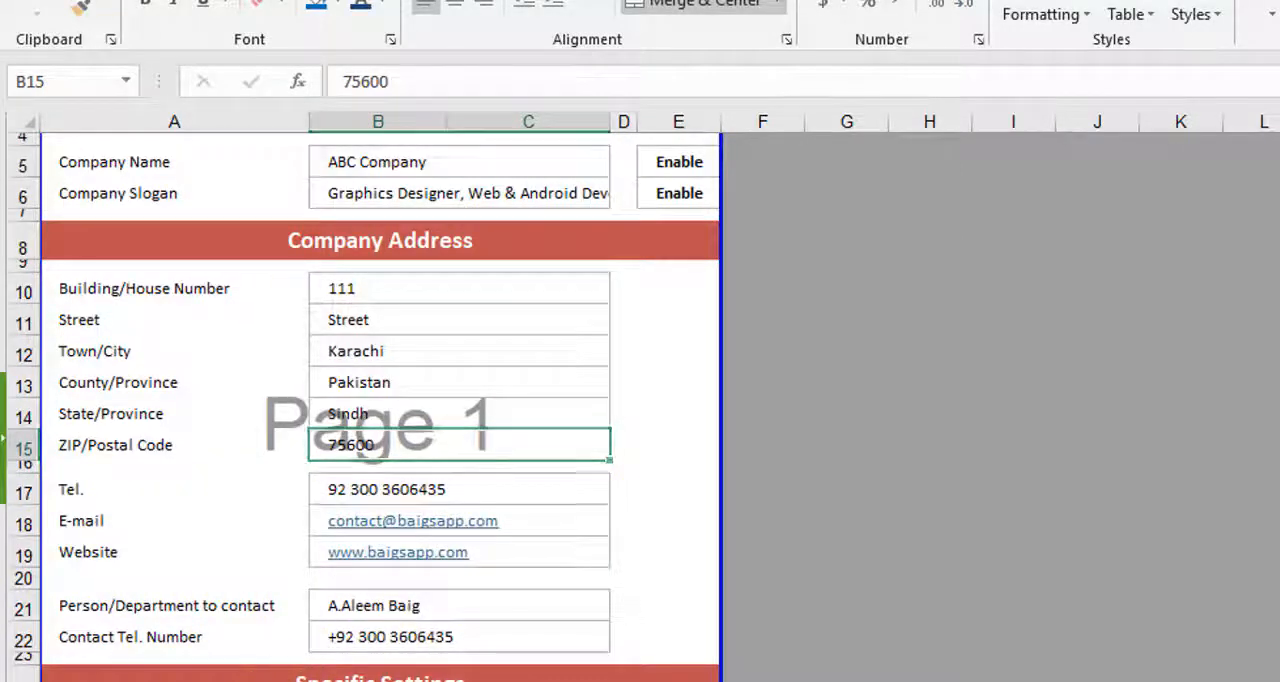
pyautogui.click(400, 680)
pyautogui.doubleClick(440, 519)
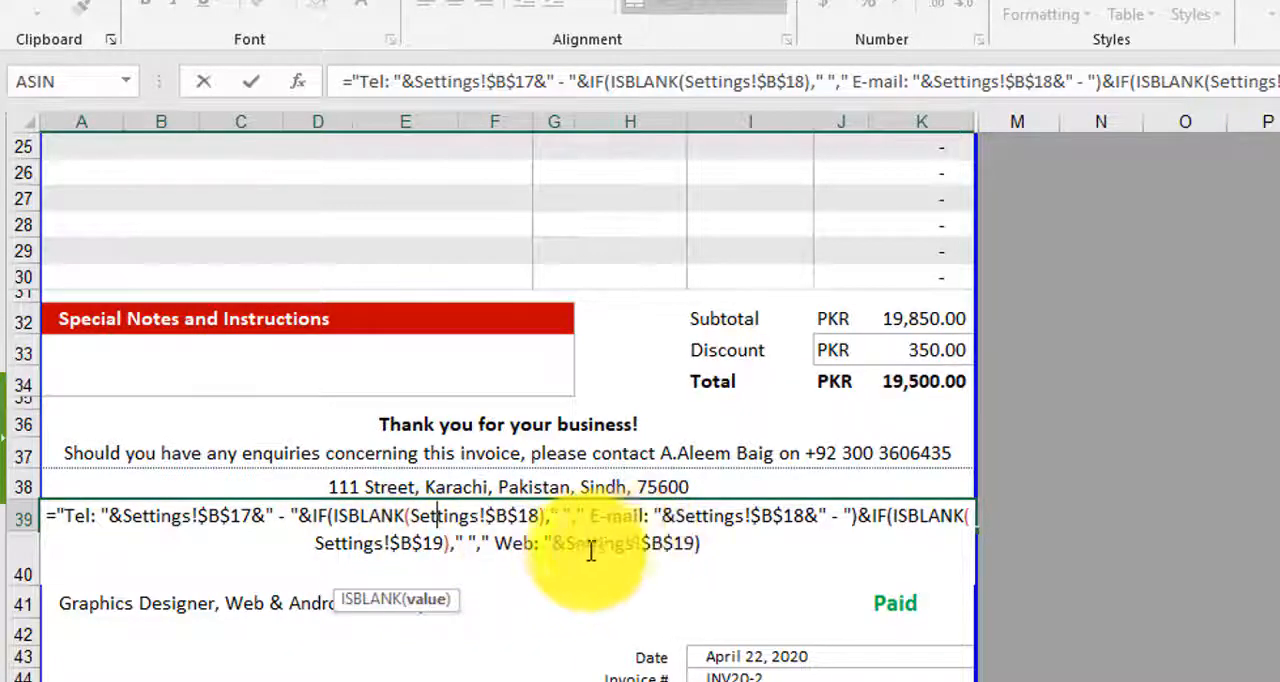
pyautogui.press('Escape')
# - Clear and restore the Website entry in B19 on the Settings sheet while checking its effect on the invoice's contact line
pyautogui.hotkey('ctrl', 'pagedown')
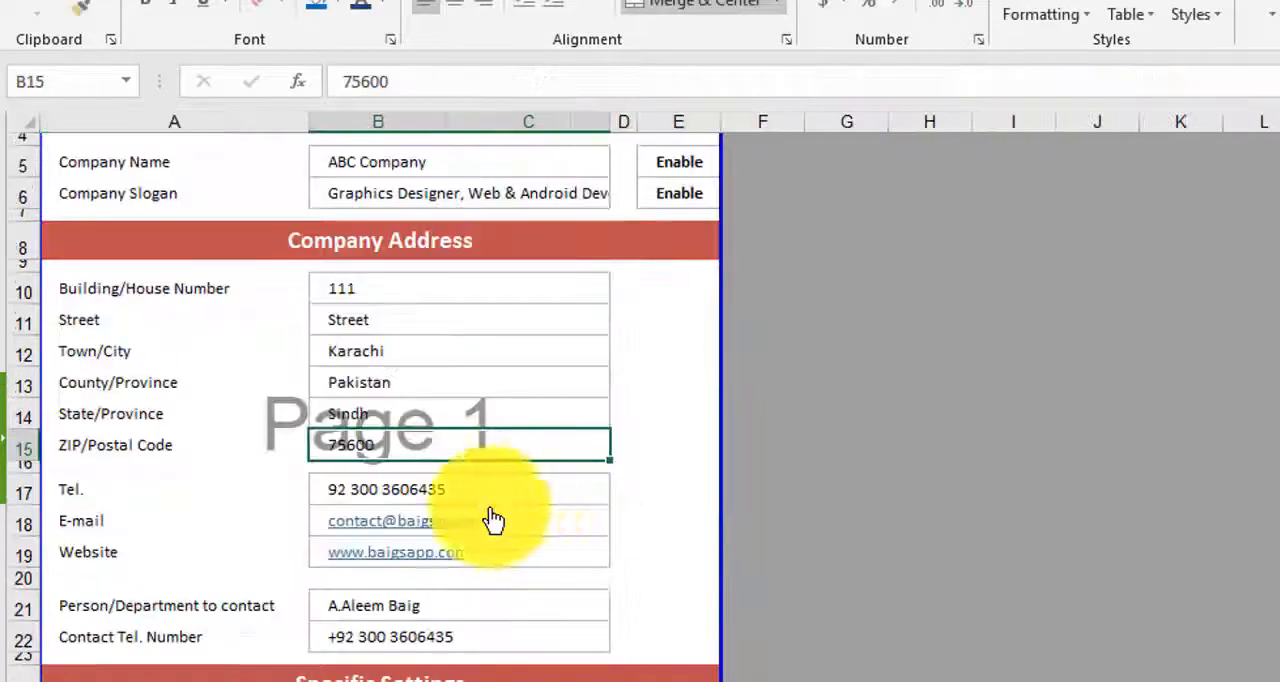
pyautogui.click(657, 560)
pyautogui.press('Left')
pyautogui.press('Left')
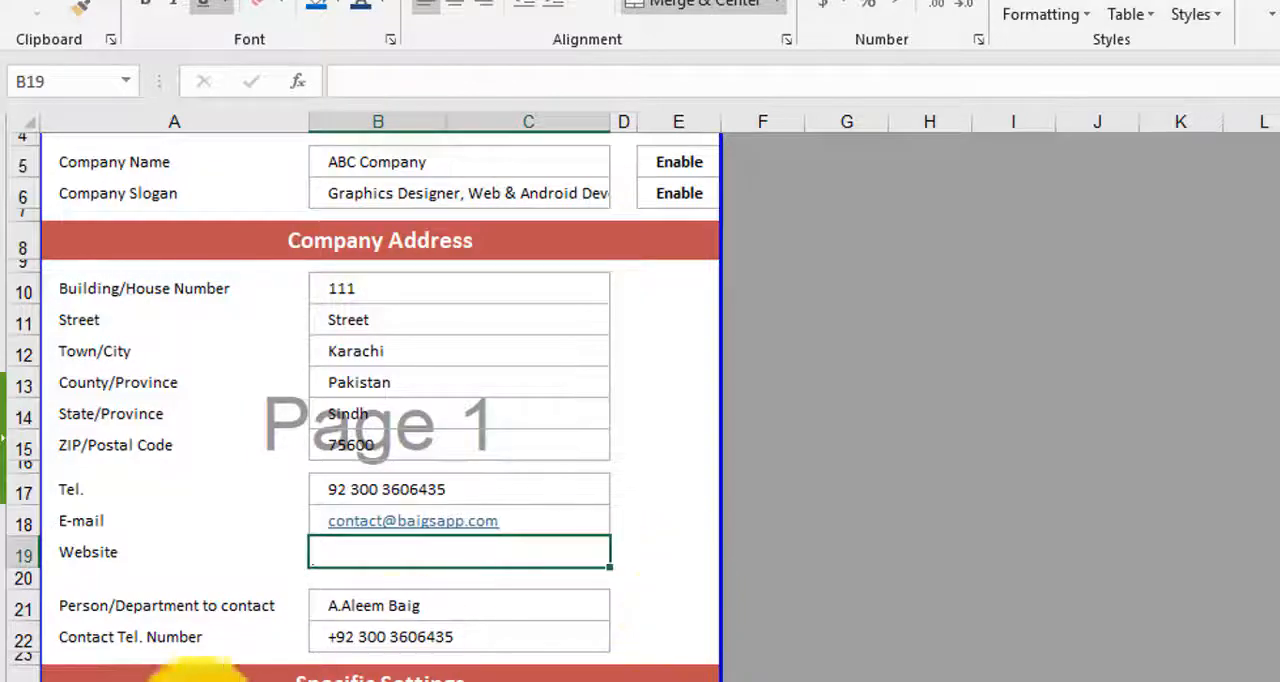
pyautogui.hotkey('ctrl', 'pageup')
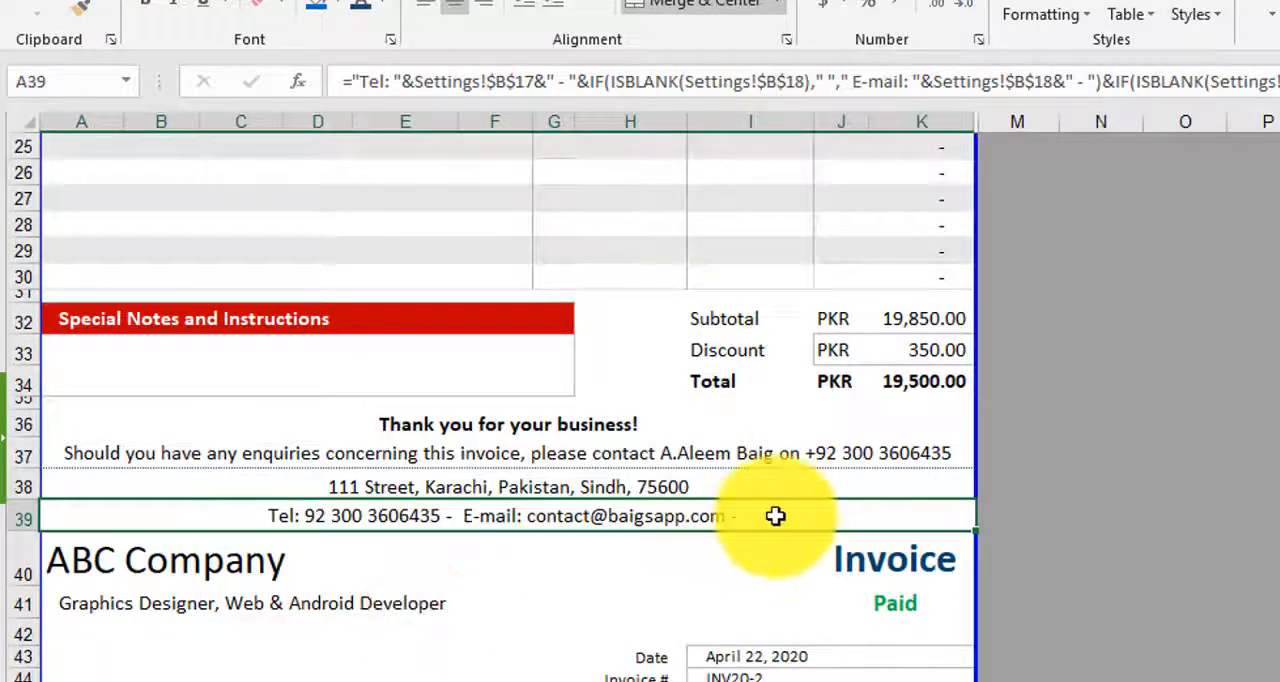
pyautogui.hotkey('ctrl', 'pagedown')
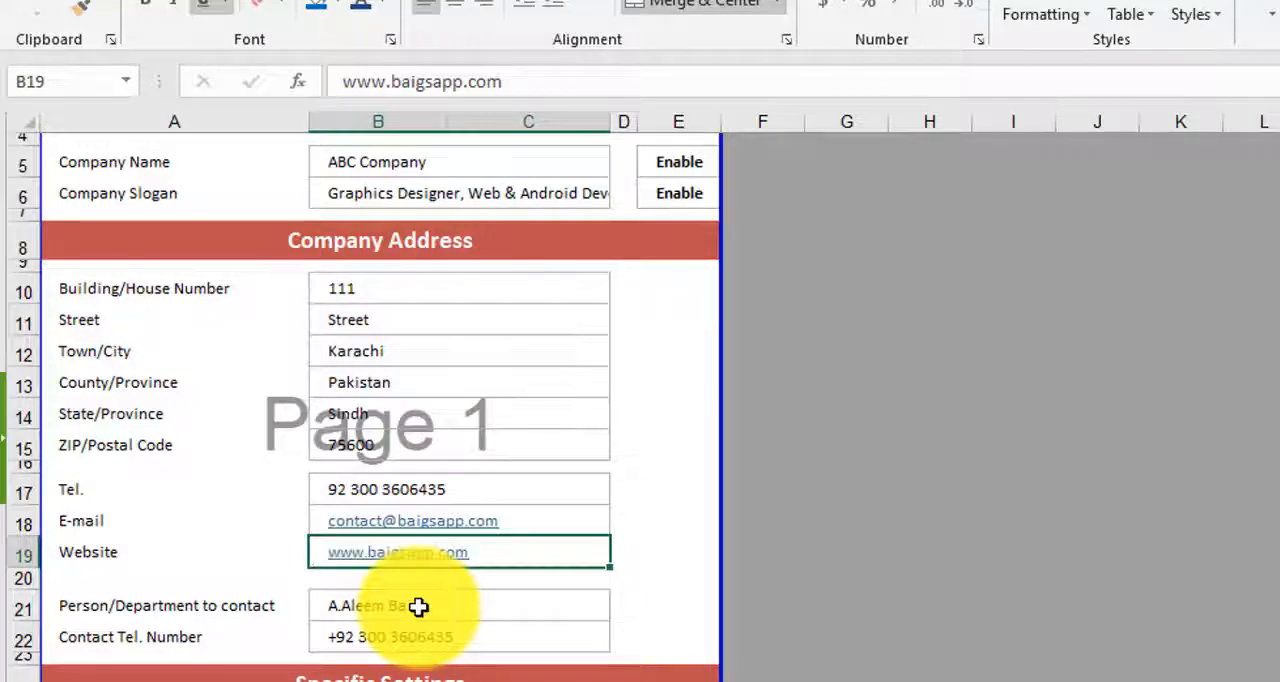
pyautogui.hotkey('ctrl', 'pageup')
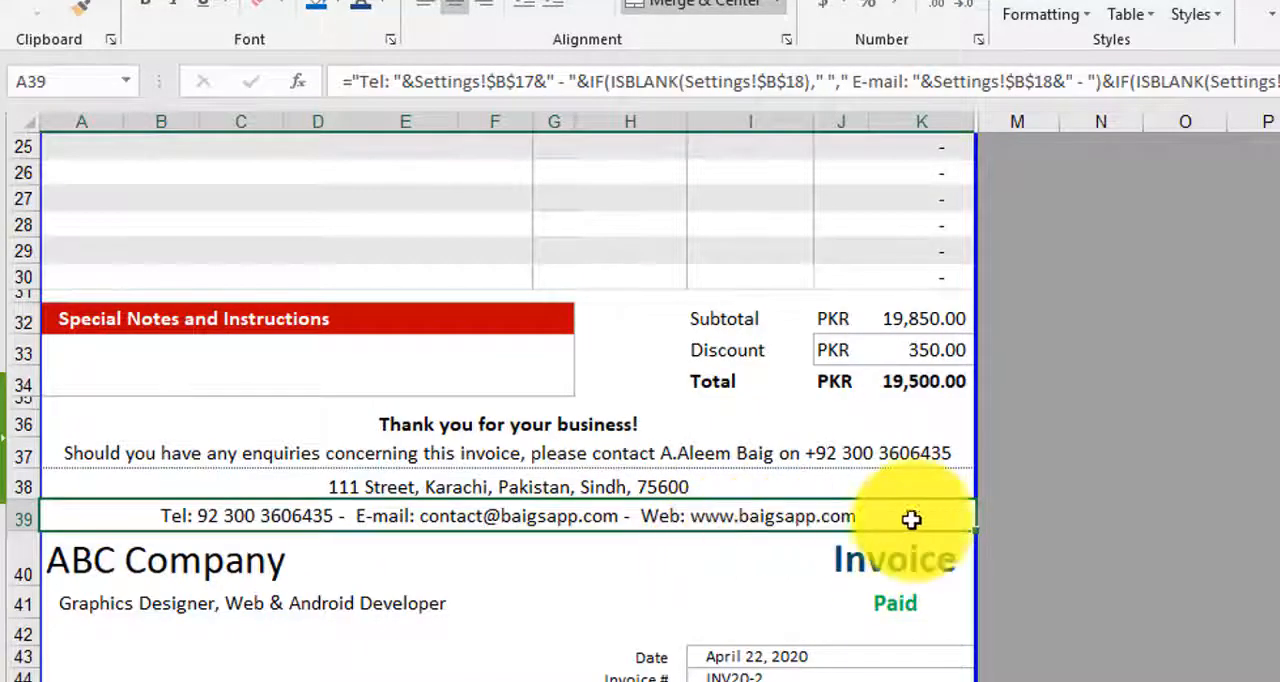
# - Reveal the hidden number in I3 of the first invoice with a dark blue font and hide it again in white
pyautogui.click(1034, 548)
pyautogui.scroll(6, 1089, 624)
pyautogui.scroll(3, 1089, 624)
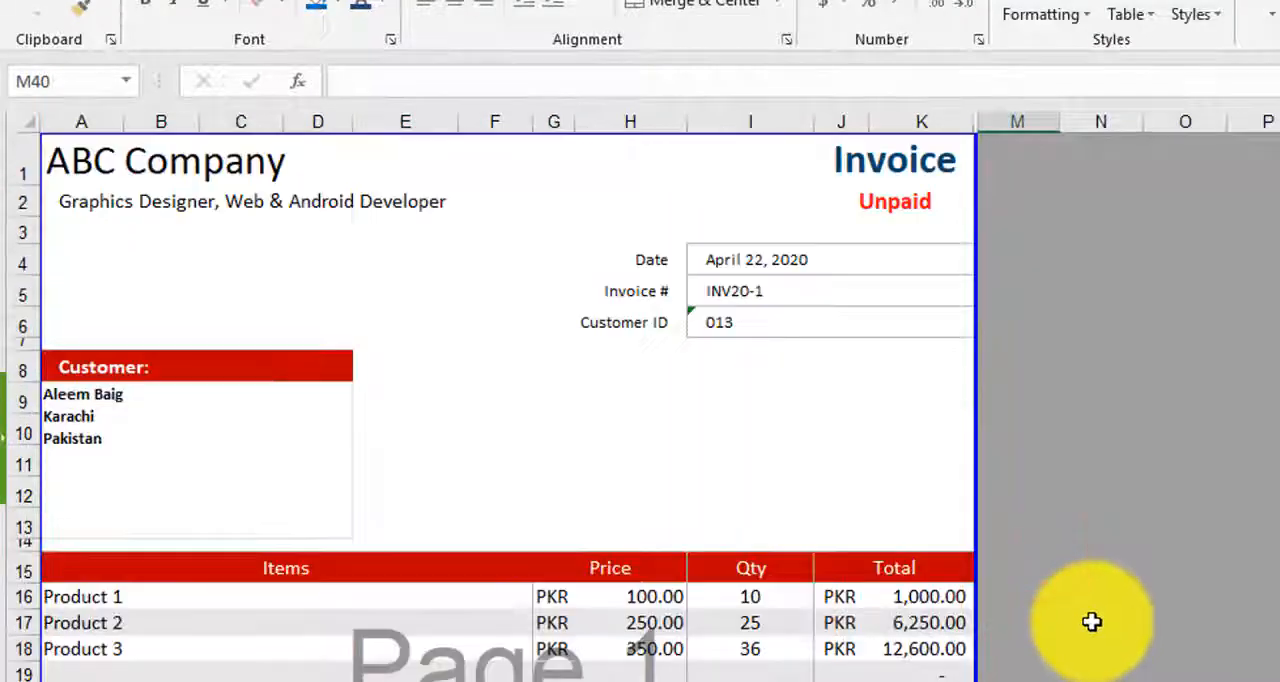
pyautogui.click(745, 286)
pyautogui.click(768, 230)
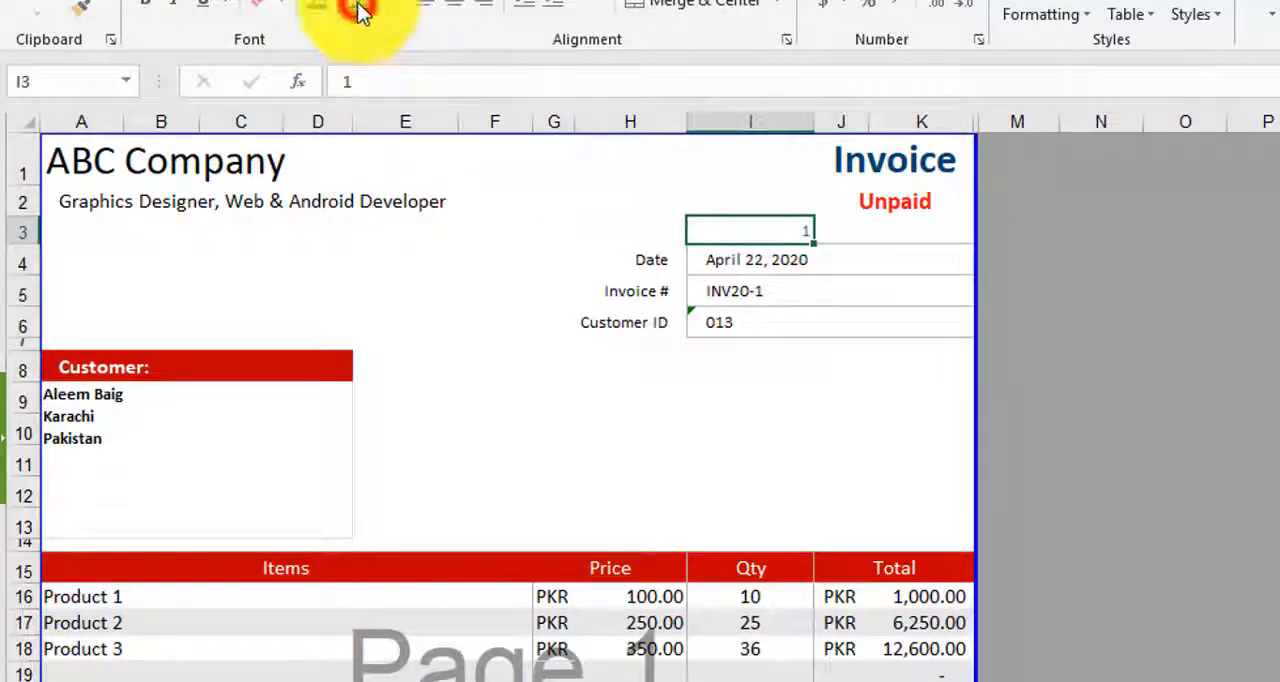
pyautogui.click(390, 6)
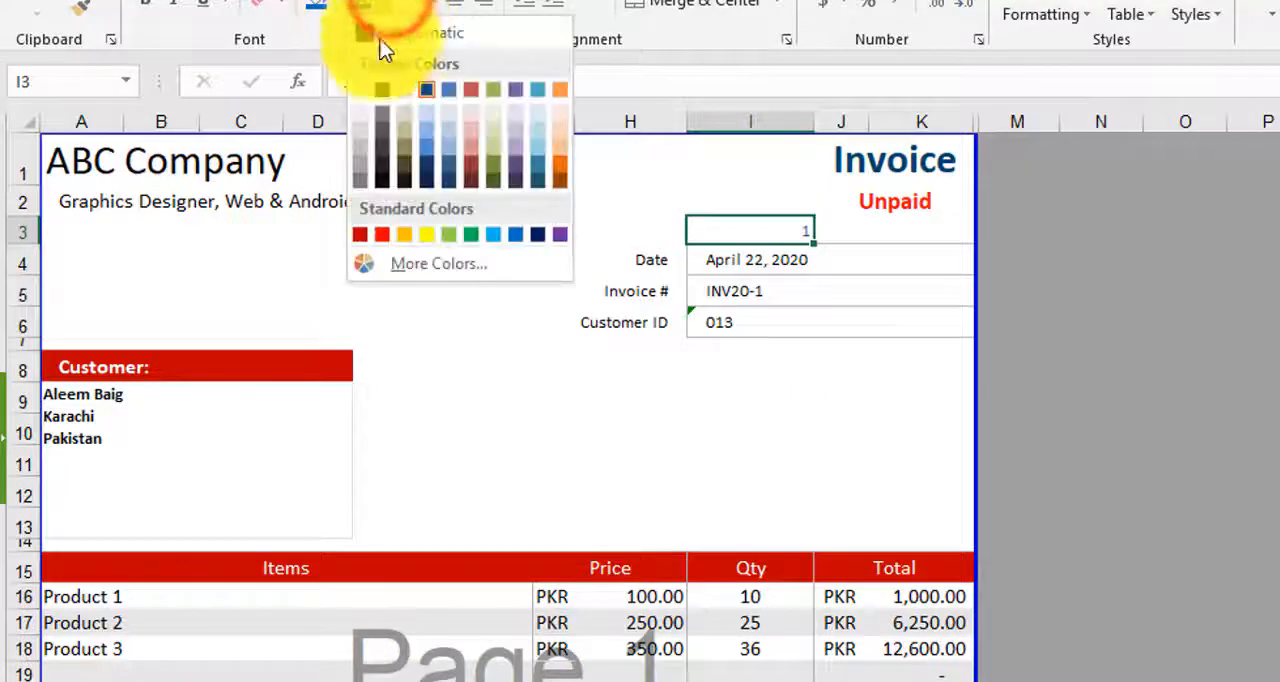
pyautogui.click(362, 90)
pyautogui.click(1134, 265)
pyautogui.click(780, 232)
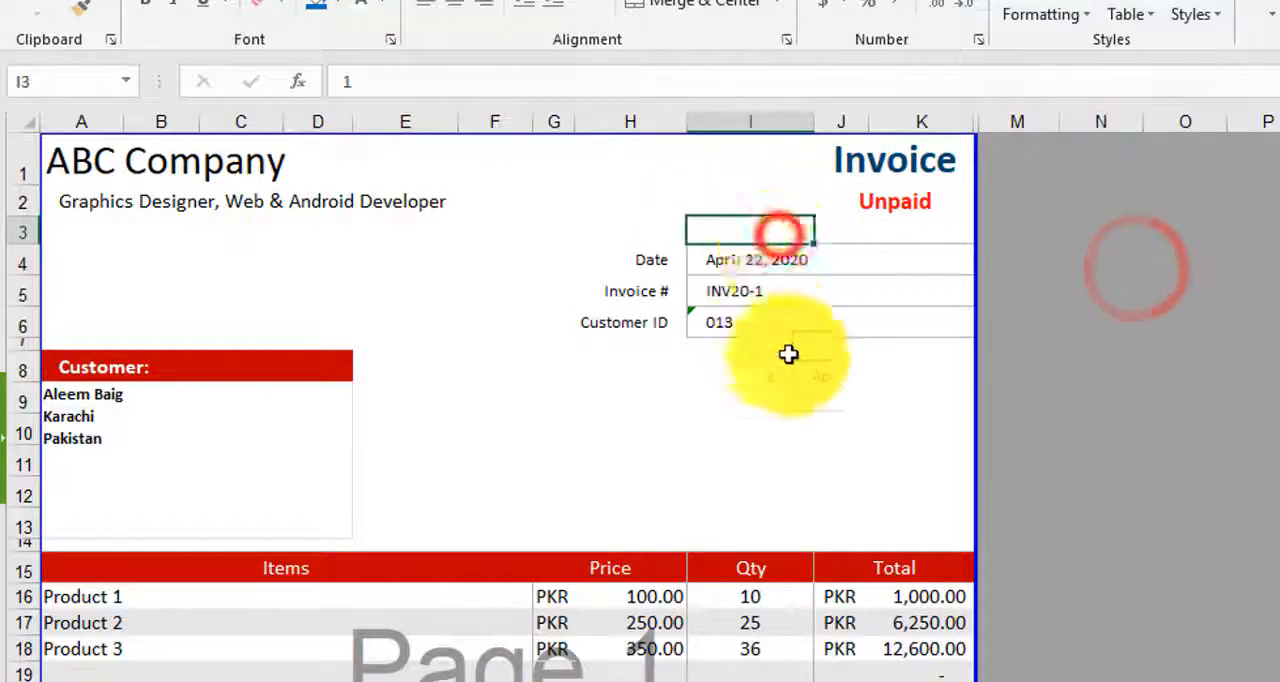
# - Compare the invoice number formula in I5 with the Invoice Number prefix in B28 on the Settings sheet
pyautogui.click(748, 295)
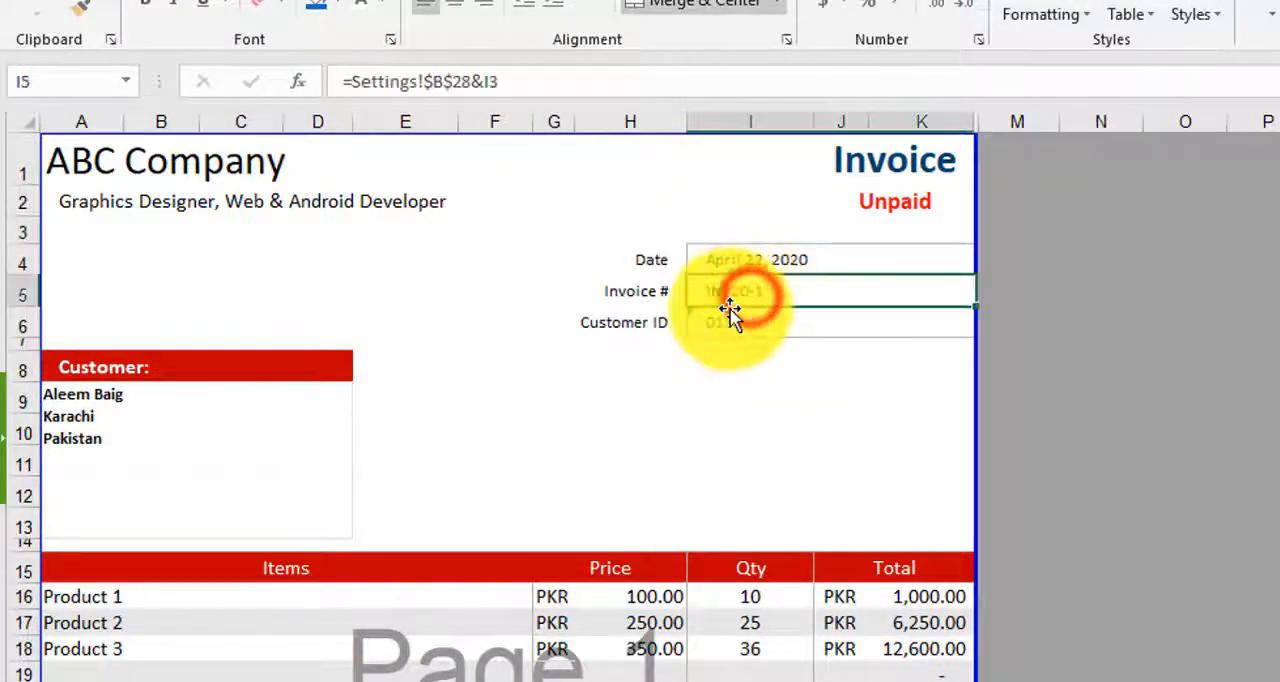
pyautogui.click(380, 680)
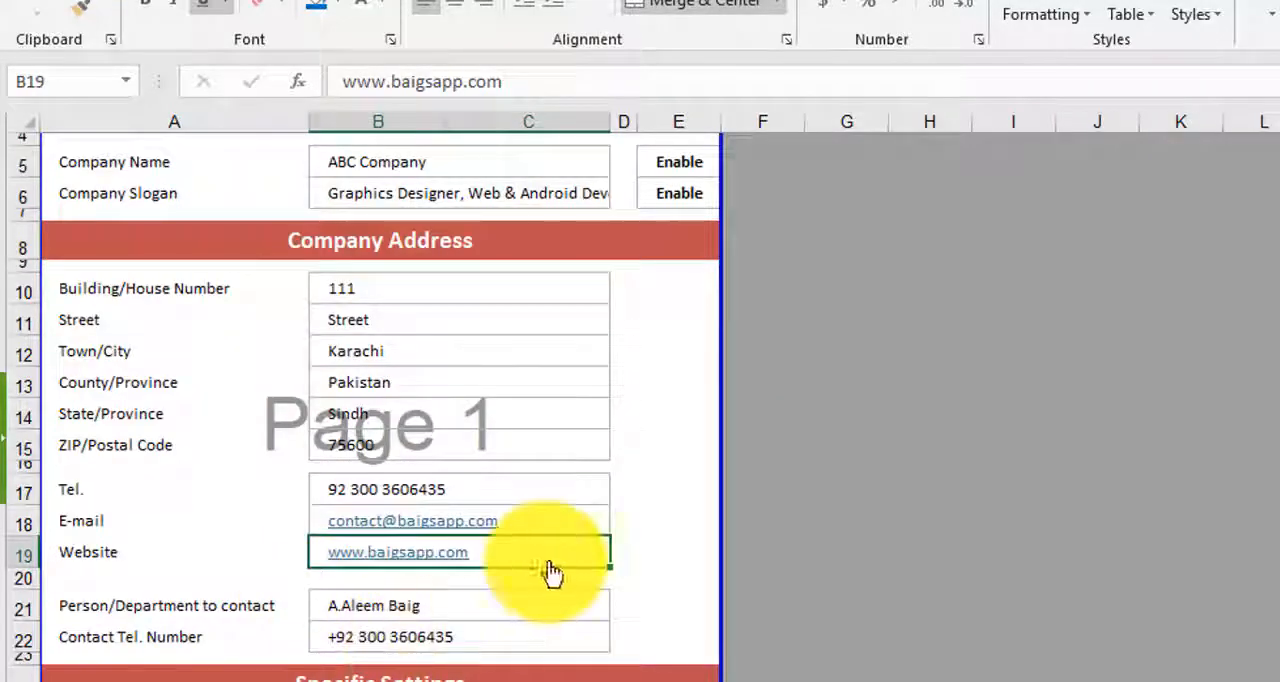
pyautogui.scroll(-5, 550, 562)
pyautogui.click(387, 378)
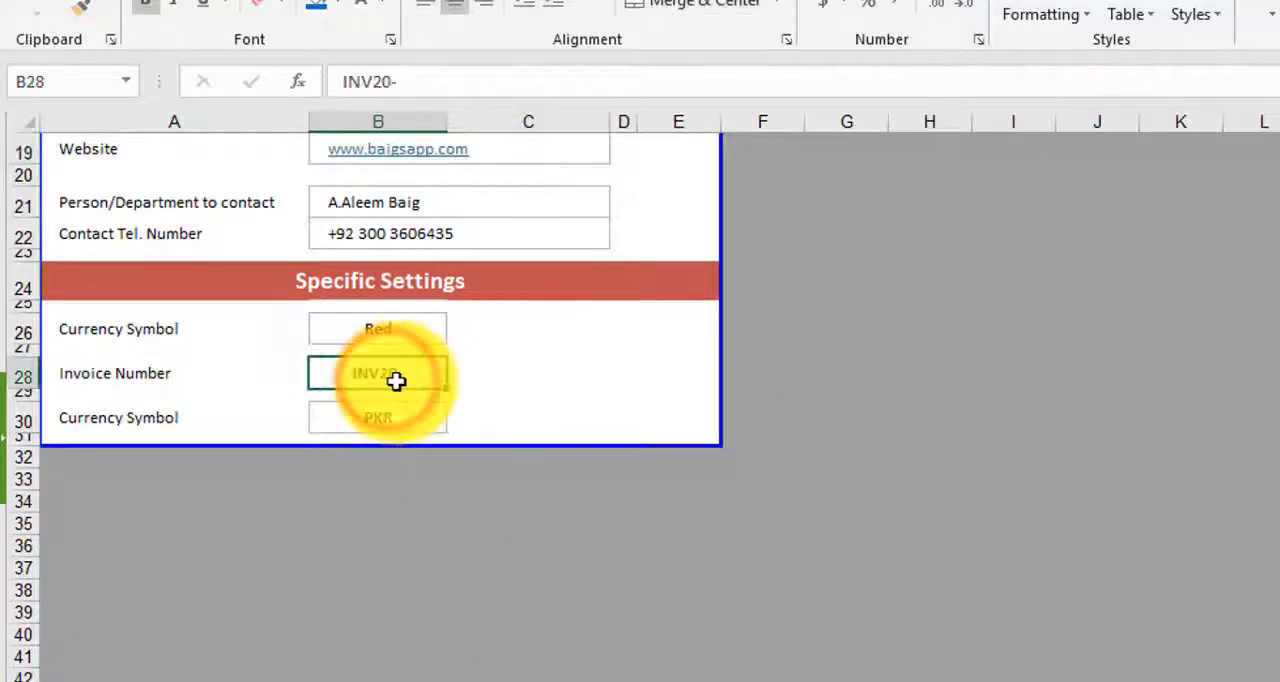
pyautogui.click(332, 680)
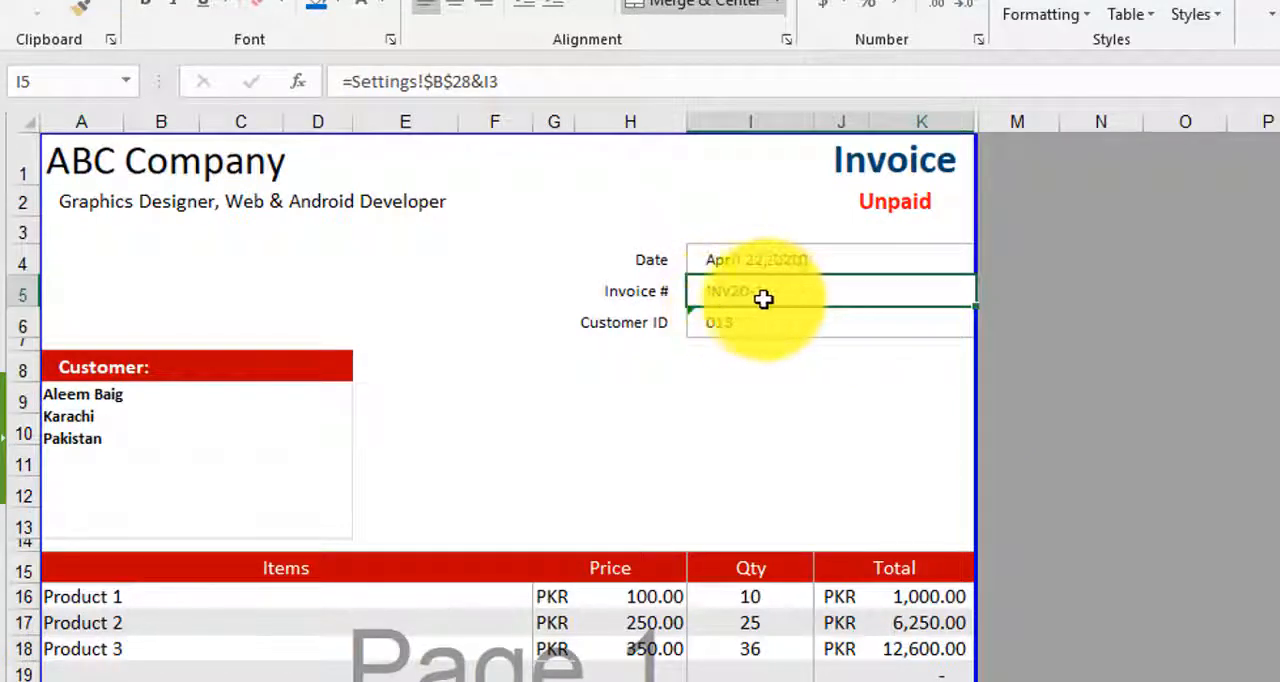
# - Examine how the invoice number formula in I5 refers to the hidden number in I3, leaving it unedited
pyautogui.click(773, 229)
pyautogui.click(754, 296)
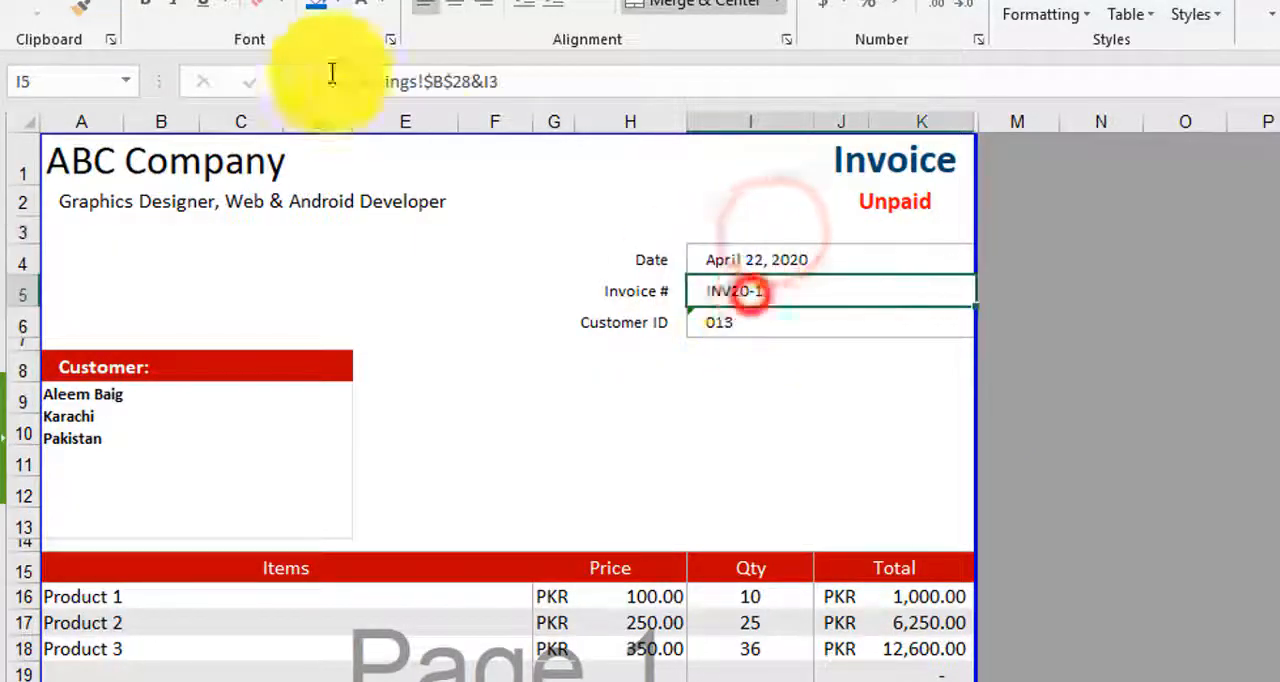
pyautogui.click(378, 82)
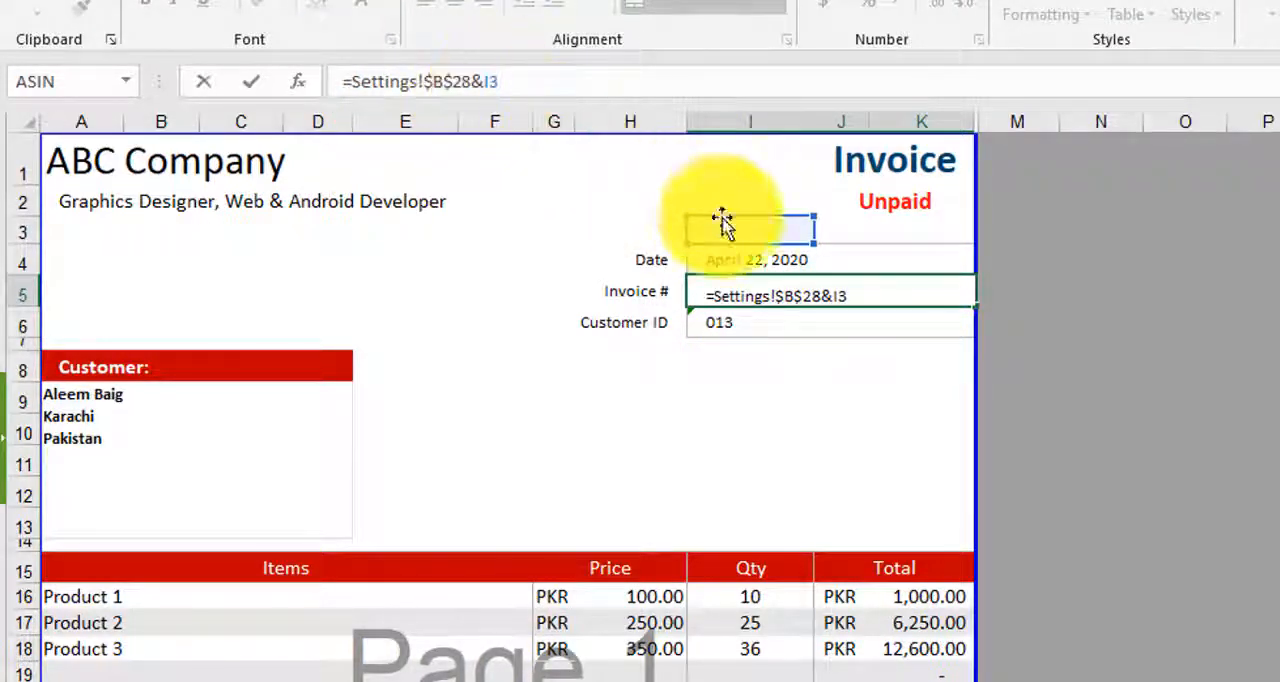
pyautogui.press('Return')
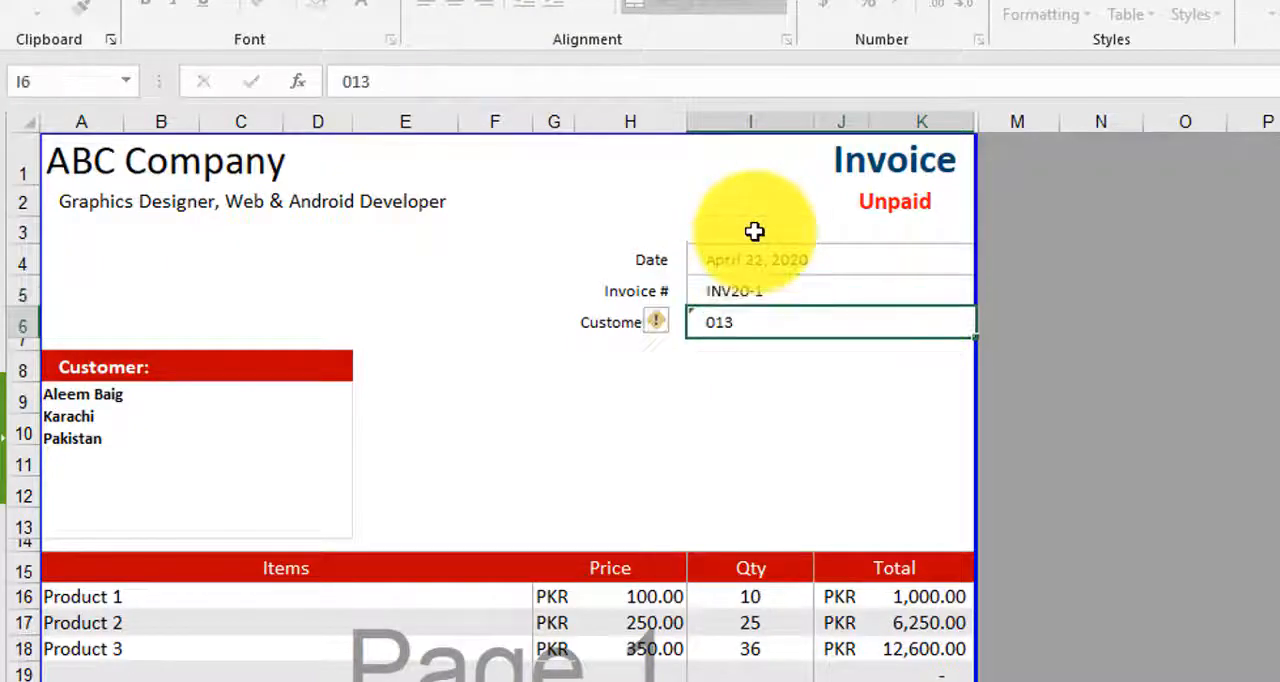
pyautogui.scroll(-11, 806, 292)
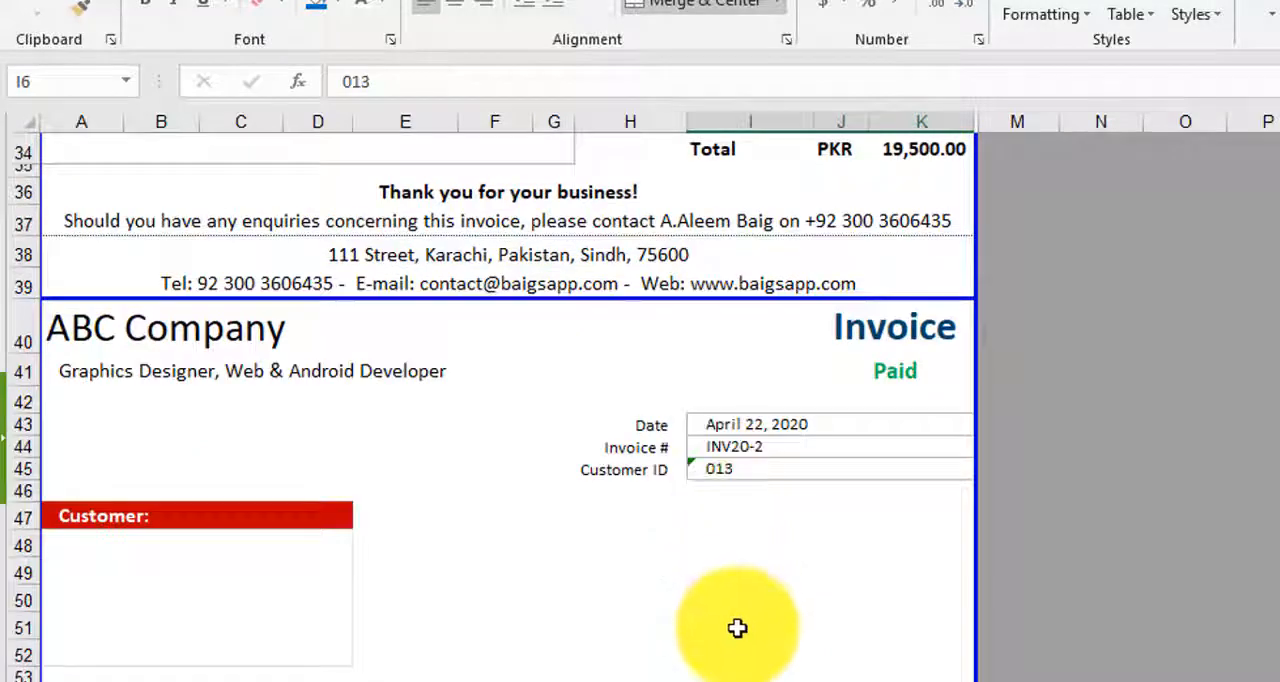
# - Examine how the second invoice's number formula in I44 uses the hidden I42, which adds 1 to I3
pyautogui.scroll(-1, 738, 625)
pyautogui.click(772, 376)
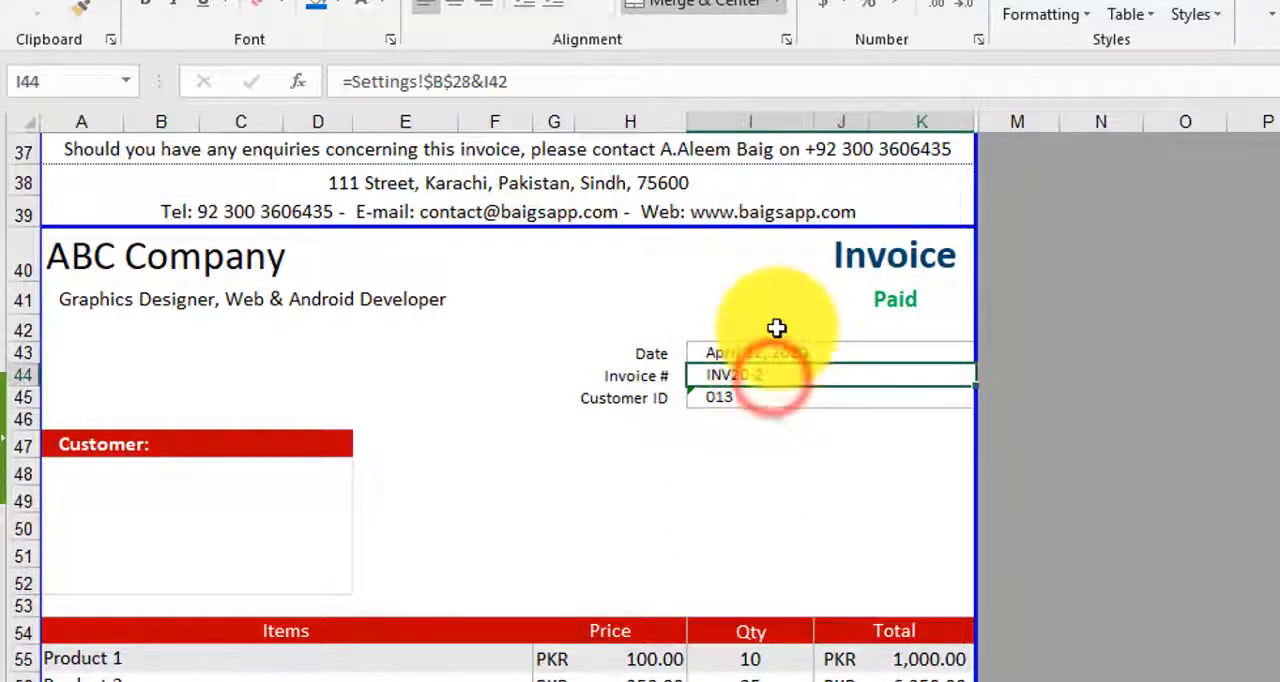
pyautogui.click(774, 329)
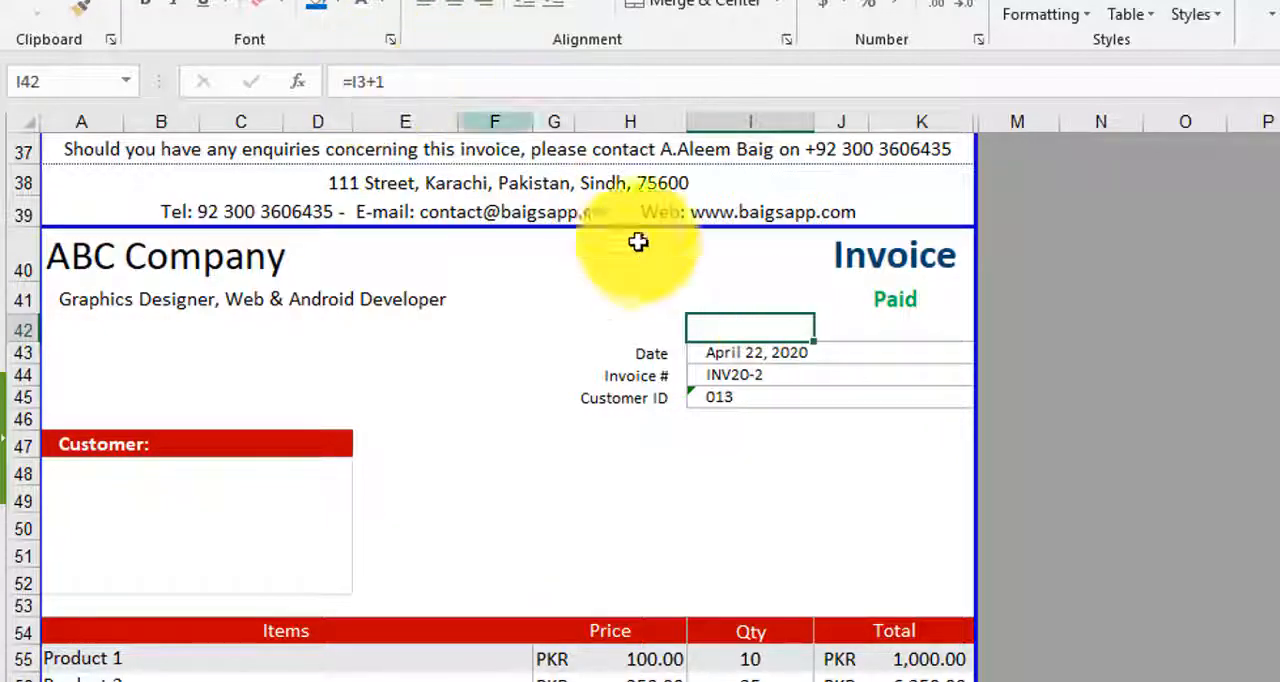
pyautogui.scroll(12, 637, 243)
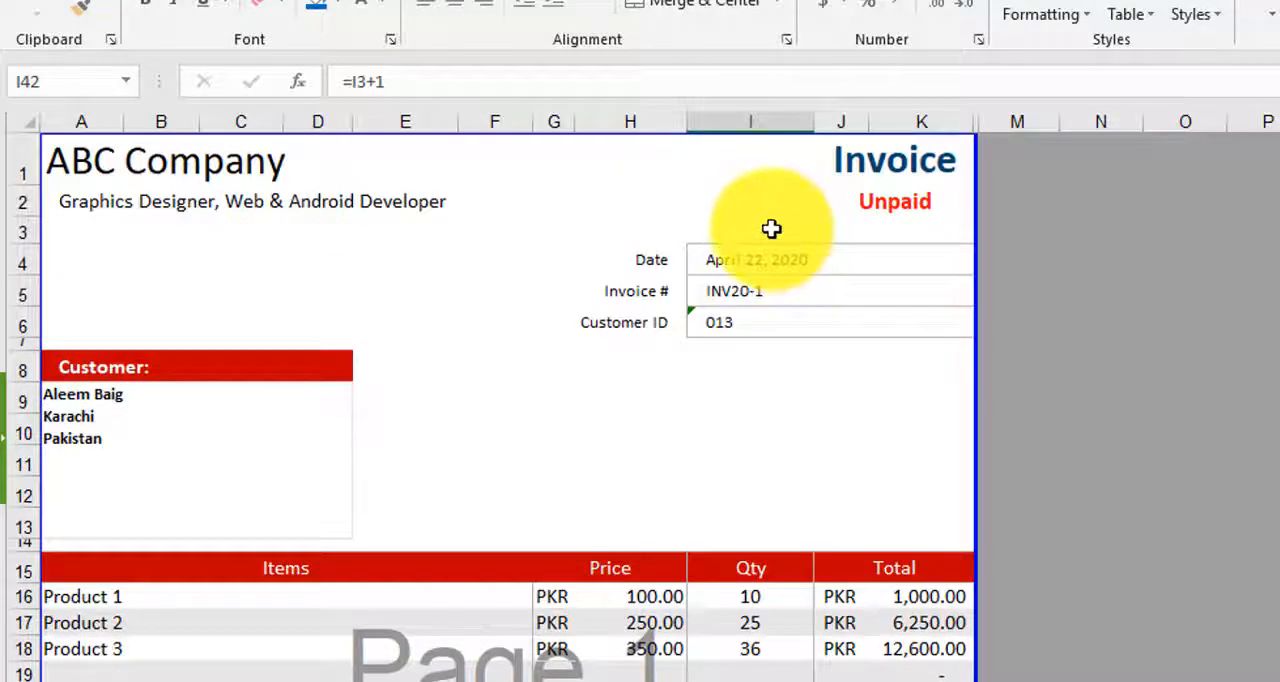
pyautogui.scroll(-12, 506, 231)
pyautogui.scroll(-2, 817, 203)
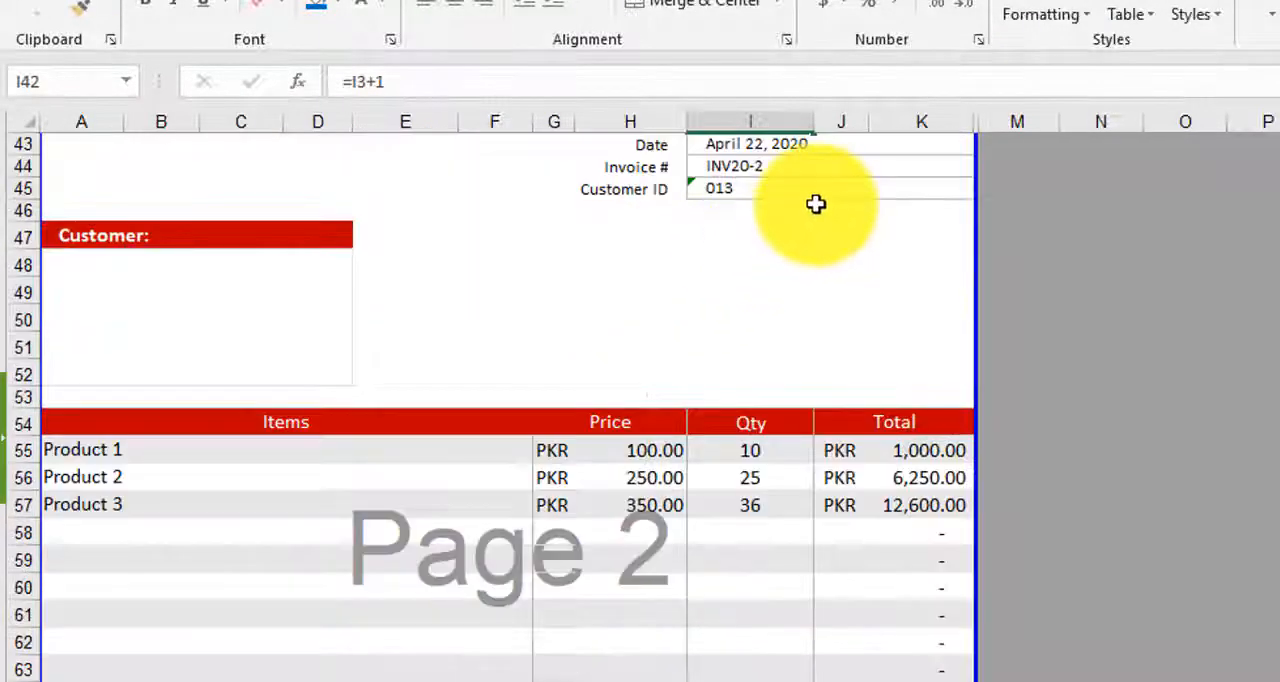
pyautogui.scroll(2, 743, 234)
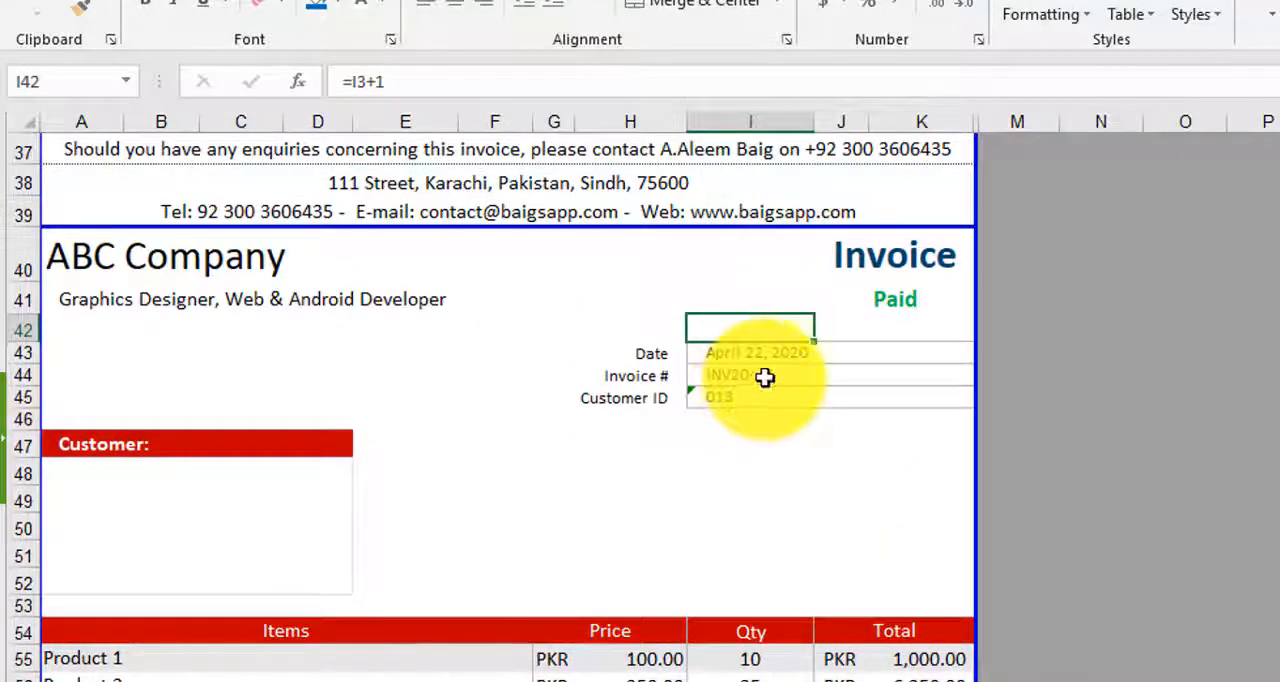
pyautogui.click(763, 377)
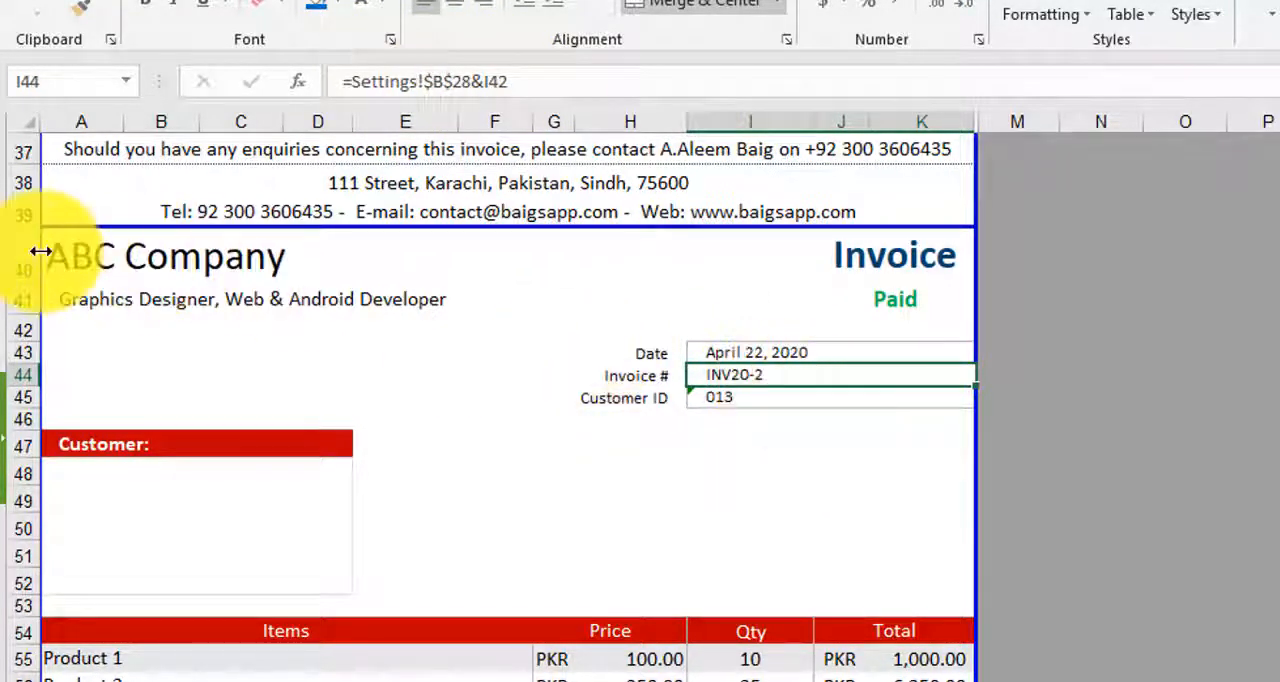
# - Copy the whole second invoice, rows 40 to 78 across columns A to K, and paste it directly below at A79
pyautogui.moveTo(75, 246)
pyautogui.mouseDown()
pyautogui.moveTo(851, 454)
pyautogui.moveTo(896, 605)
pyautogui.mouseUp()
pyautogui.scroll(-8, 886, 560)
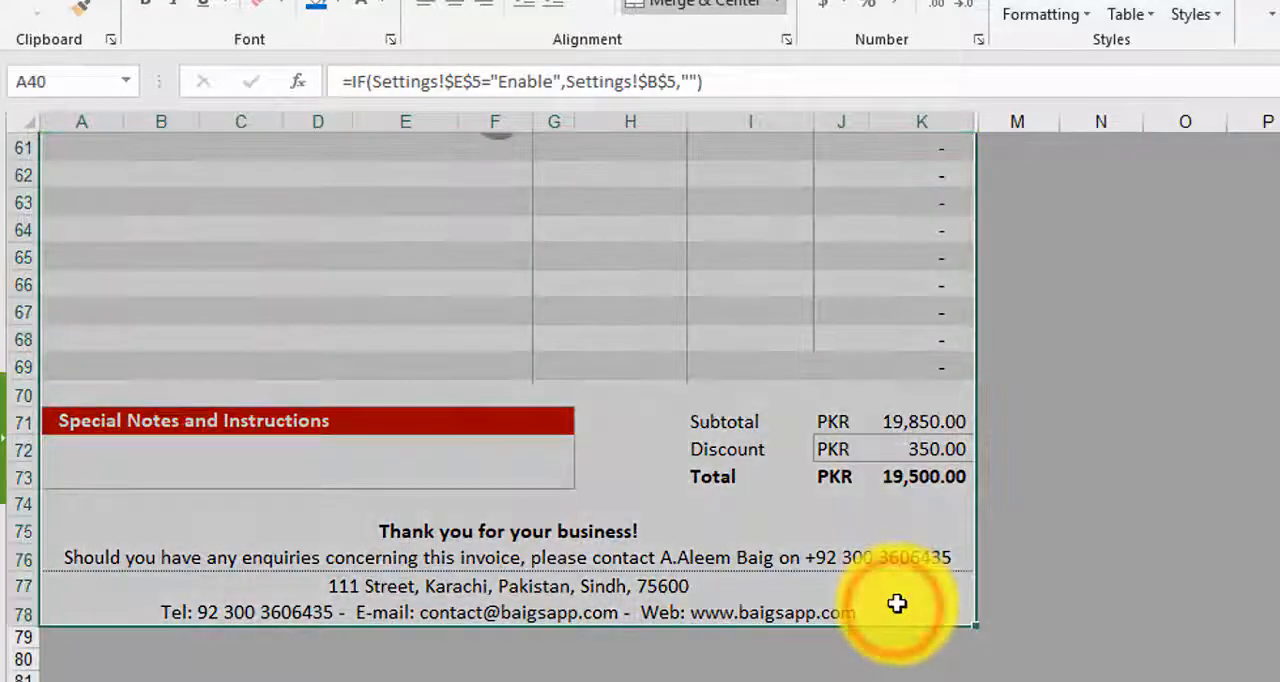
pyautogui.hotkey('ctrl', 'c')
pyautogui.scroll(-5, 896, 603)
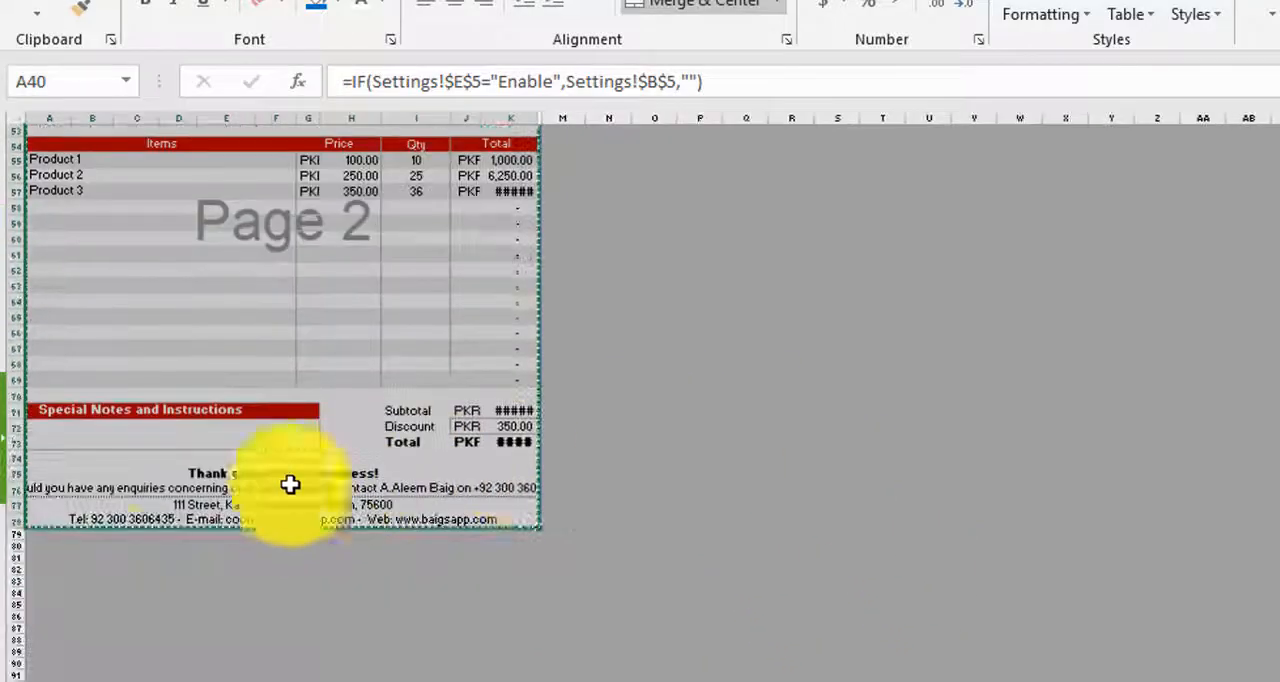
pyautogui.click(50, 545)
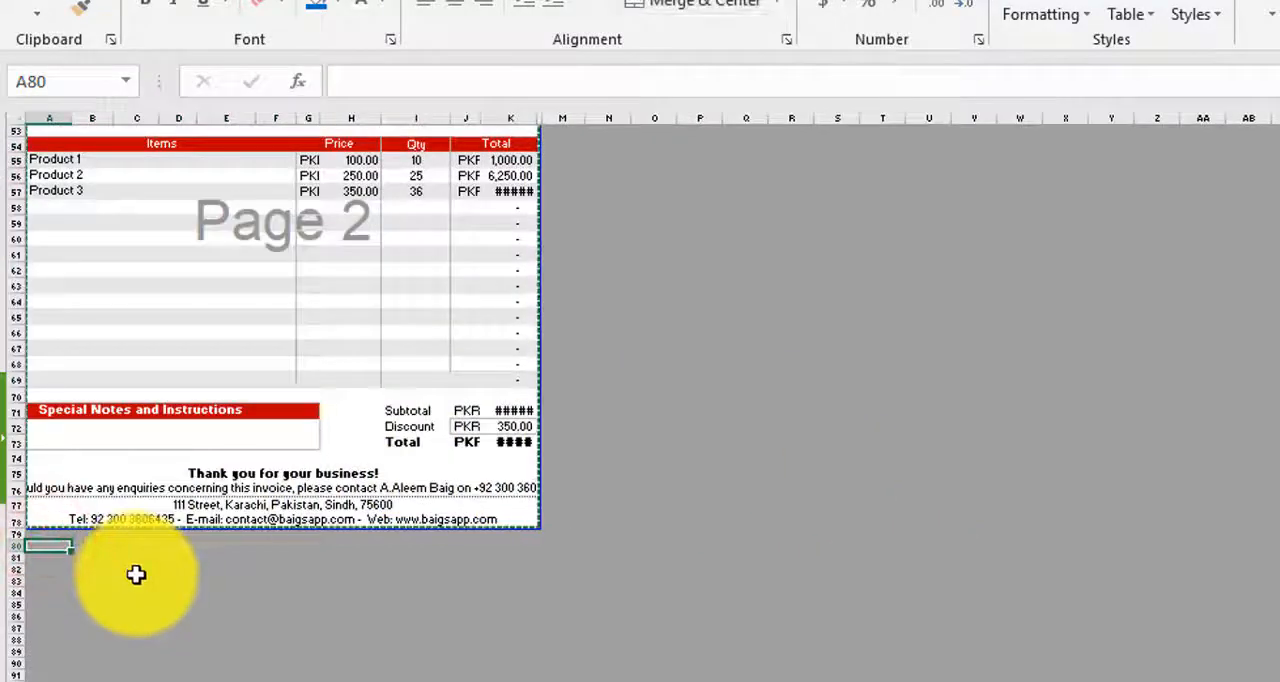
pyautogui.hotkey('ctrl', 'v')
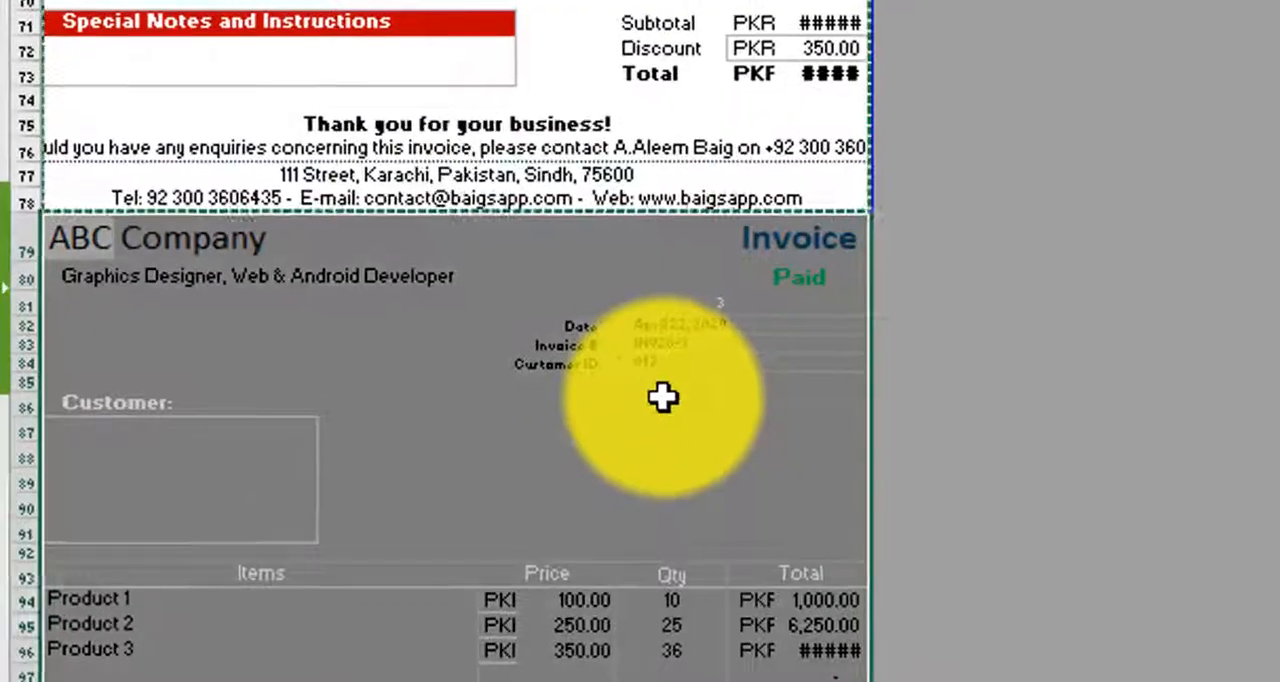
# - Check the hidden number in I81 and the invoice number in I83 of the pasted invoice
pyautogui.click(515, 468)
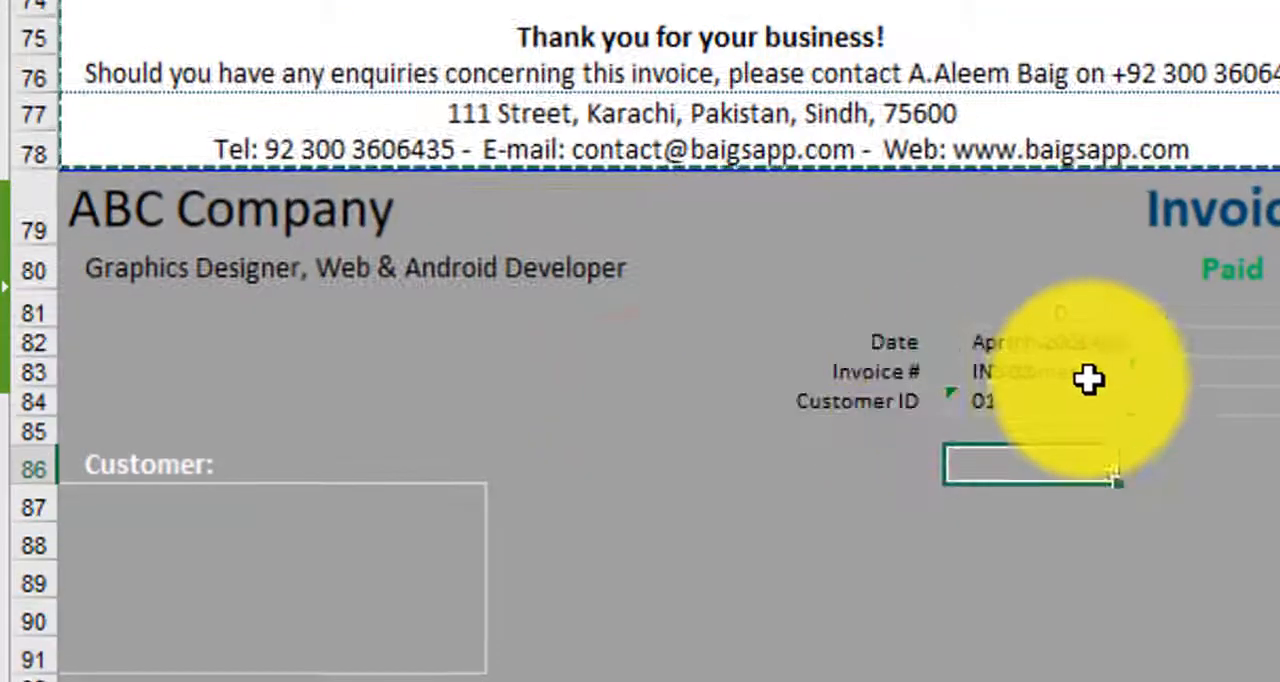
pyautogui.click(1058, 372)
pyautogui.click(1095, 312)
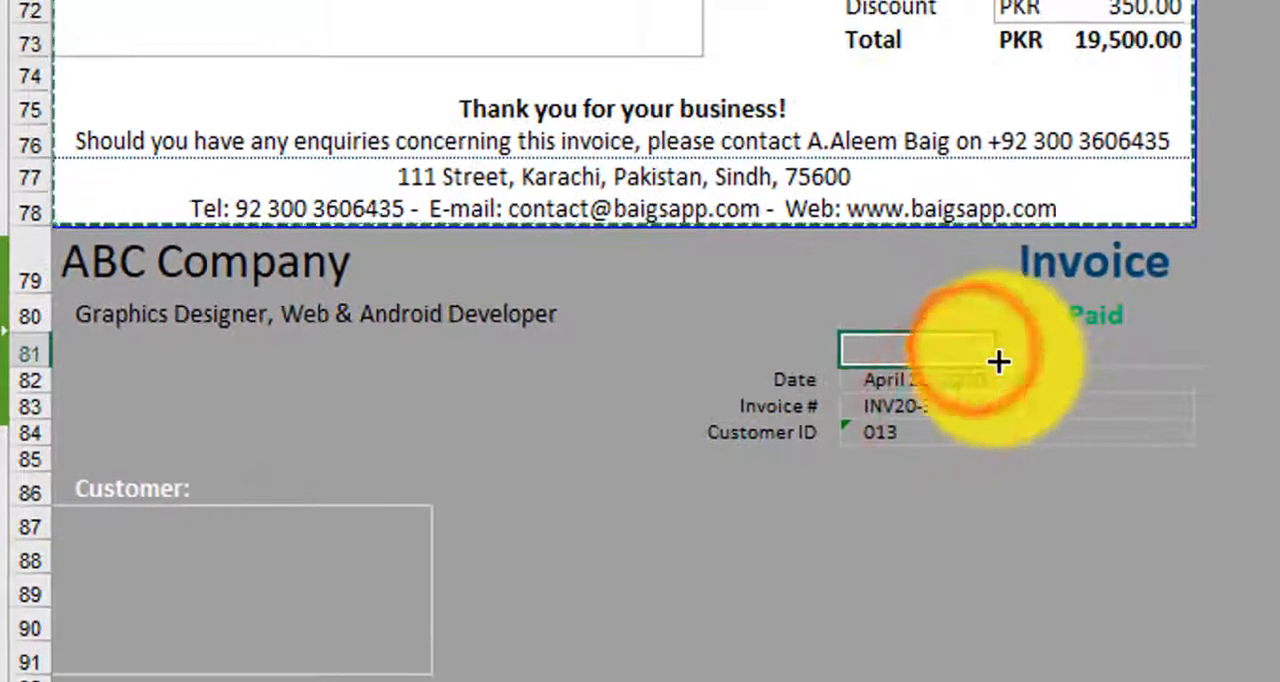
pyautogui.click(924, 408)
# - Paste another copy of the invoice at A118 and check its invoice number in I122
pyautogui.scroll(-11, 1043, 366)
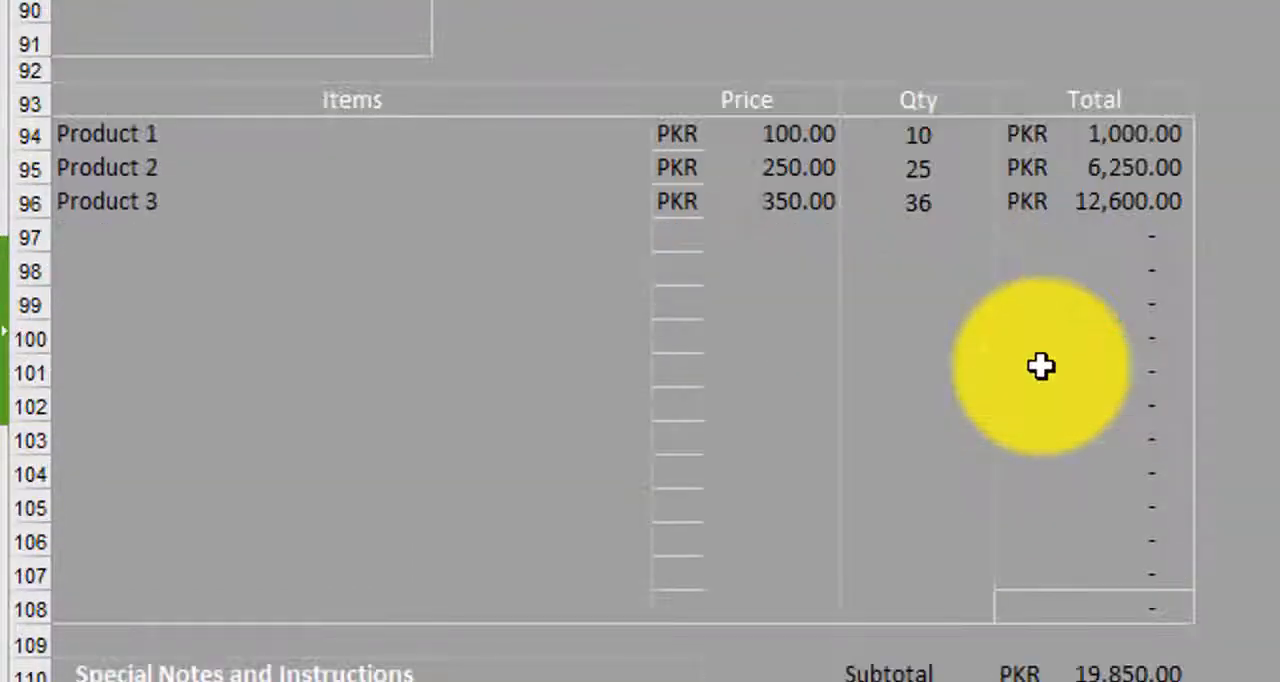
pyautogui.click(77, 443)
pyautogui.hotkey('ctrl', 'v')
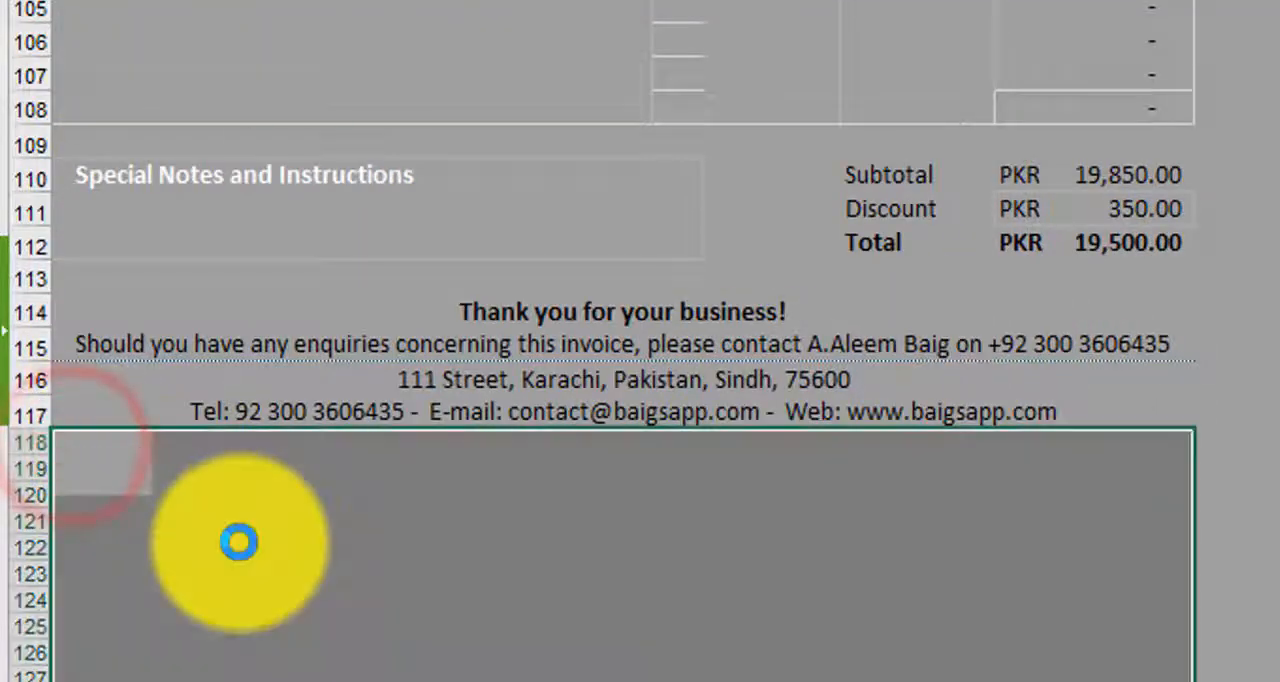
pyautogui.scroll(-2, 928, 437)
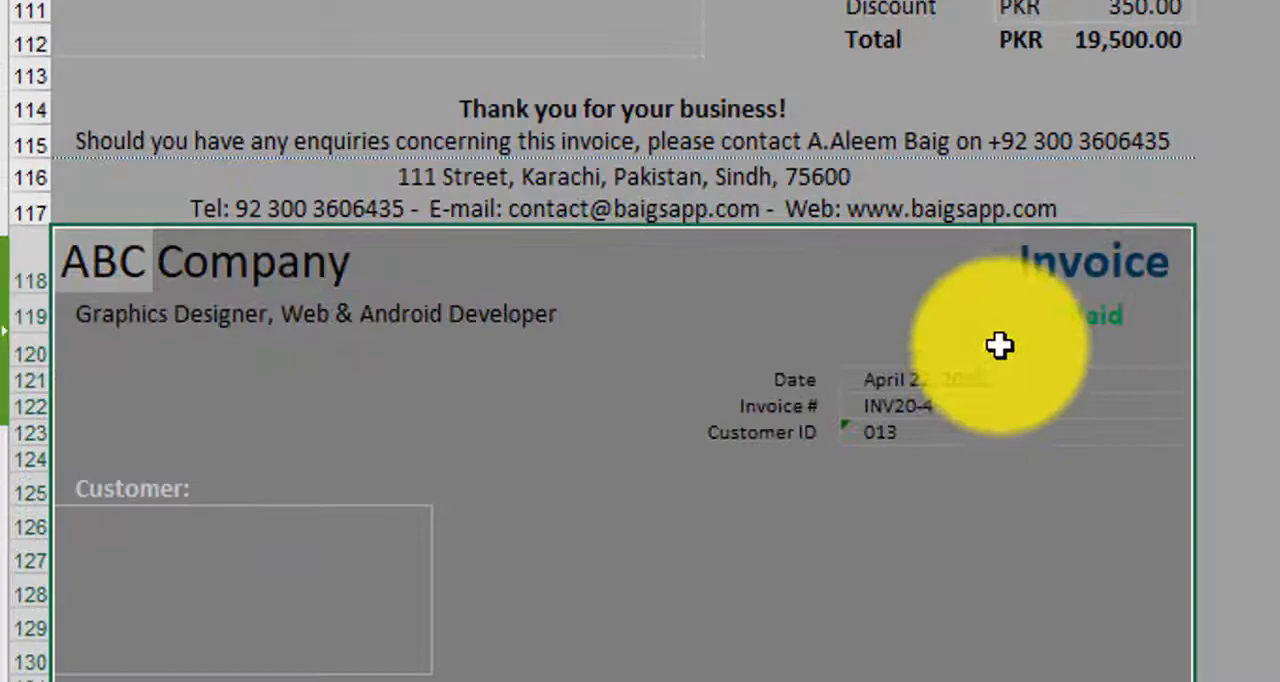
pyautogui.click(918, 405)
# - Paste a further copy of the invoice below the previous one, starting at A157
pyautogui.scroll(-1, 980, 450)
pyautogui.scroll(-11, 987, 477)
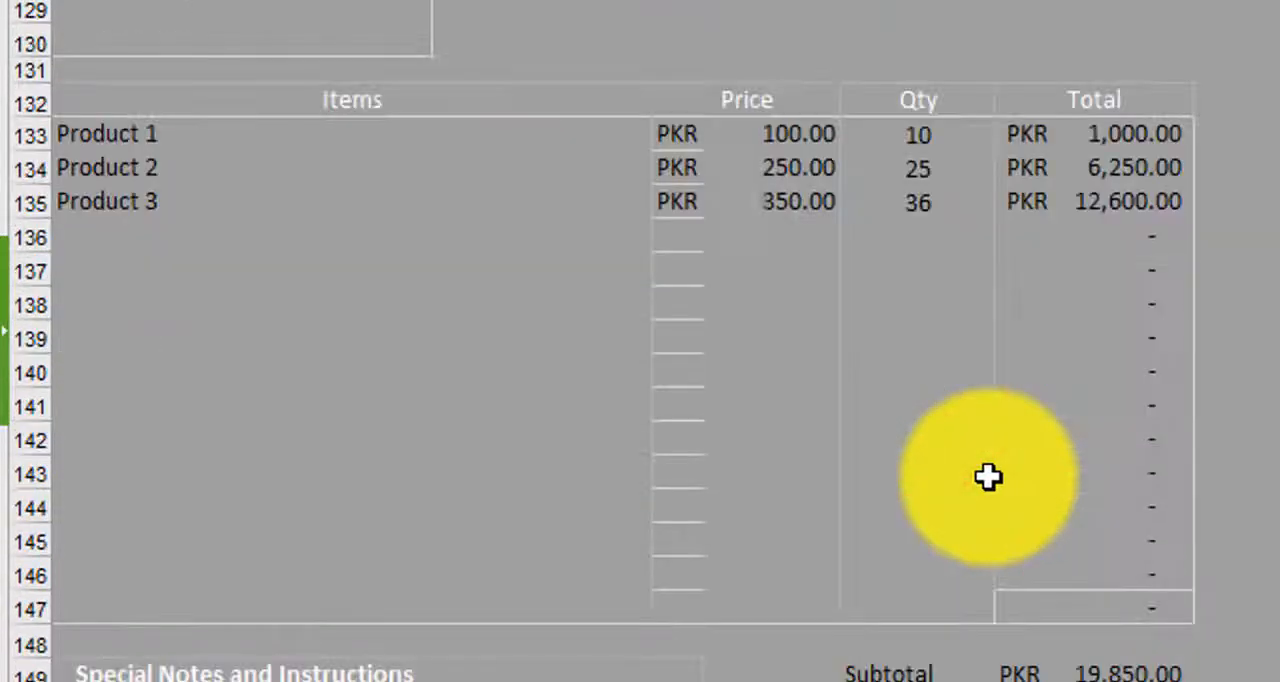
pyautogui.click(66, 445)
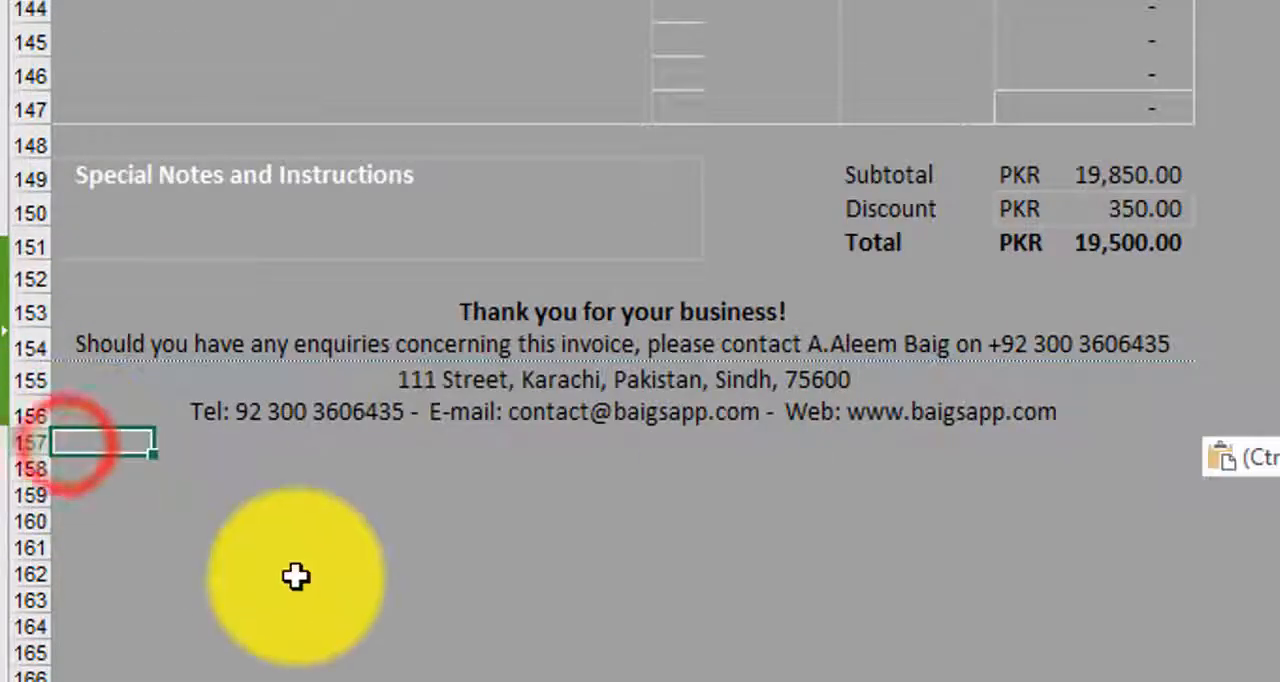
pyautogui.hotkey('ctrl', 'v')
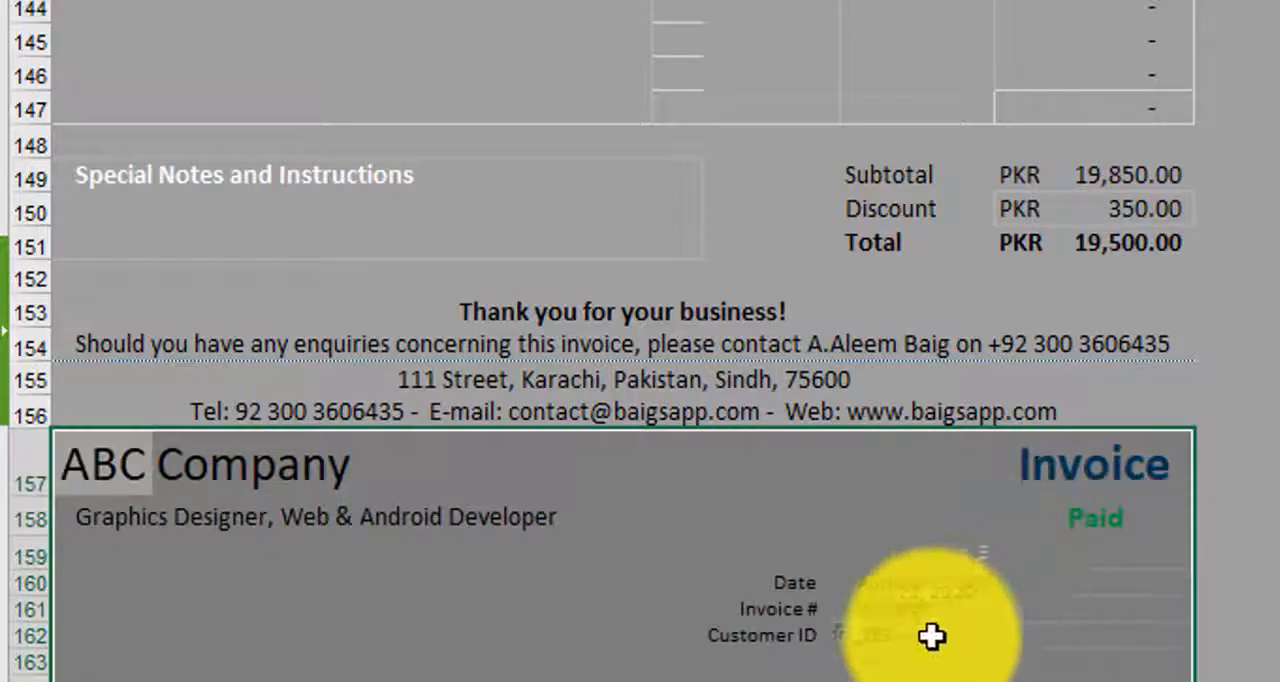
# - Extend the print area downward so that it encloses all the pasted invoices, through the footer of the last one
pyautogui.scroll(-8, 1228, 494)
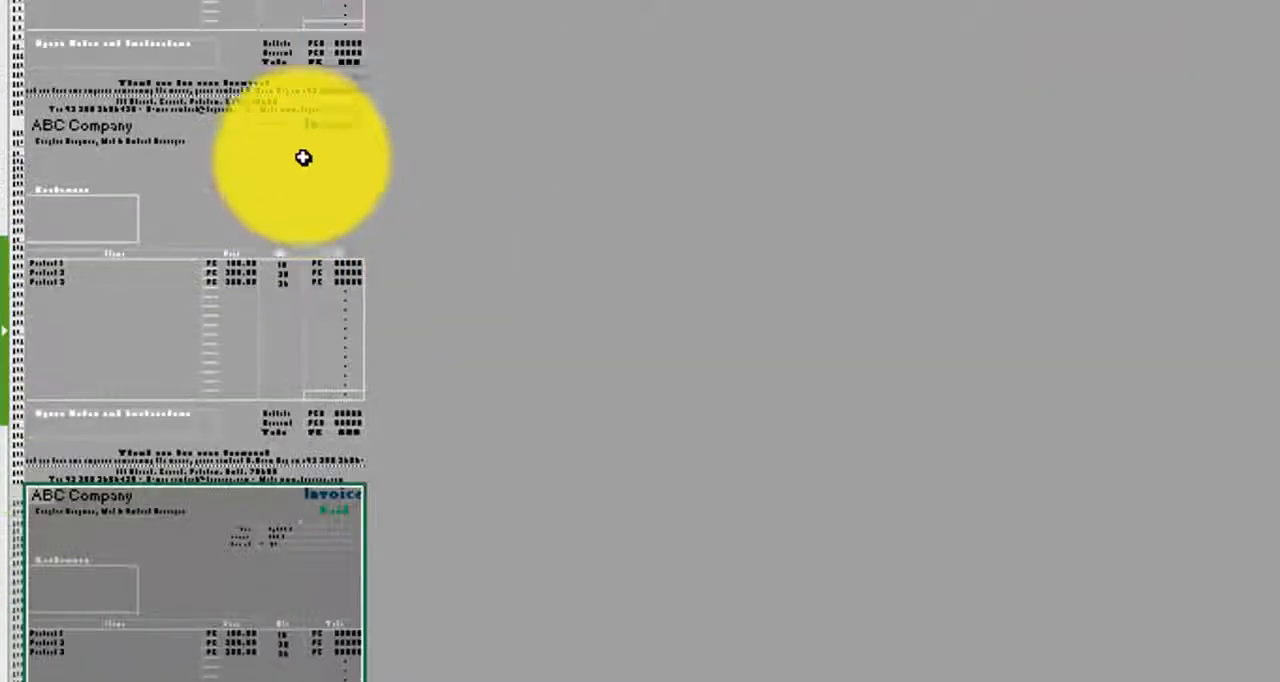
pyautogui.click(303, 157)
pyautogui.scroll(6, 457, 294)
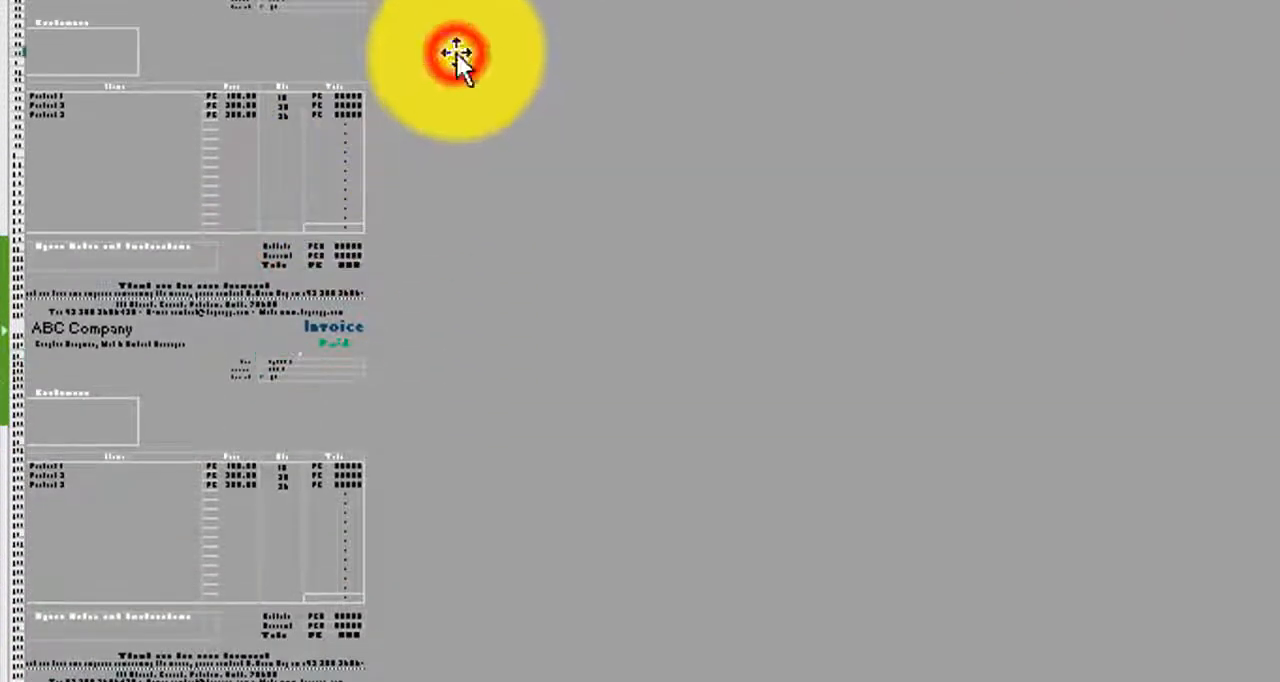
pyautogui.click(457, 53)
pyautogui.moveTo(240, 0); pyautogui.dragTo(300, 681)
pyautogui.scroll(-8, 340, 557)
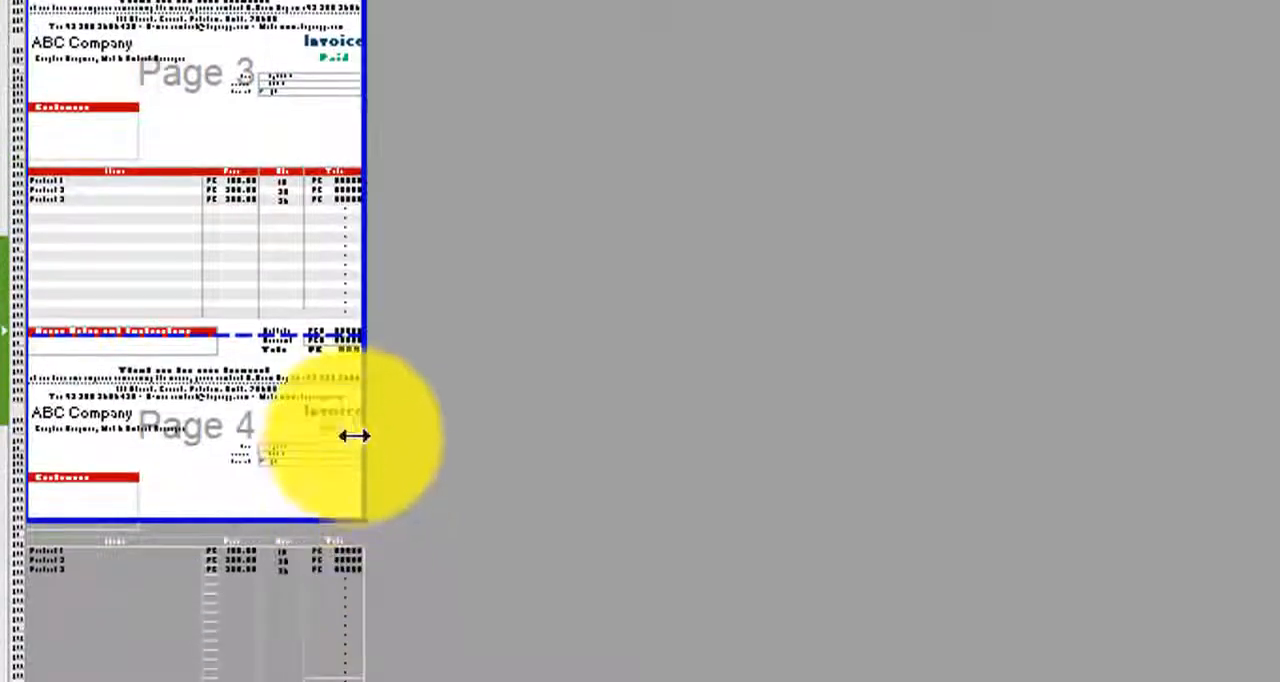
pyautogui.scroll(-5, 354, 430)
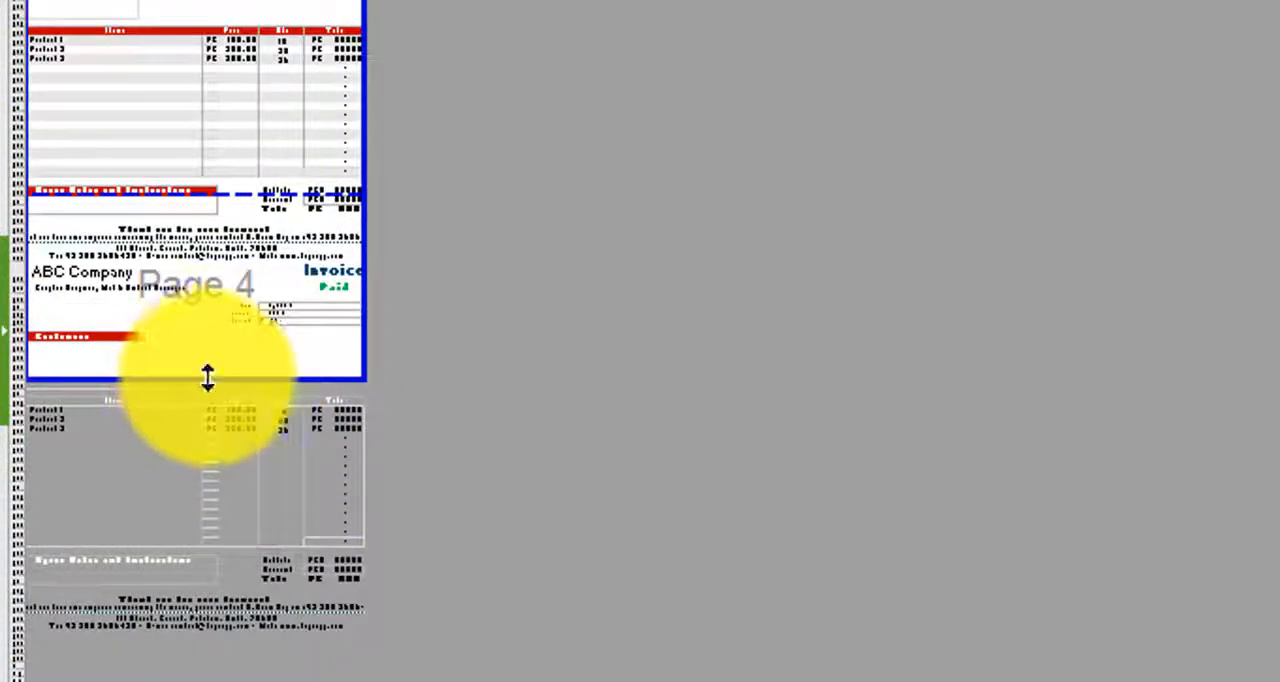
pyautogui.moveTo(207, 377); pyautogui.dragTo(202, 632)
# - Move the page breaks to the end of rows 78, 117 and 156 so each pasted invoice starts on its own page
pyautogui.scroll(20, 386, 366)
pyautogui.scroll(4, 279, 391)
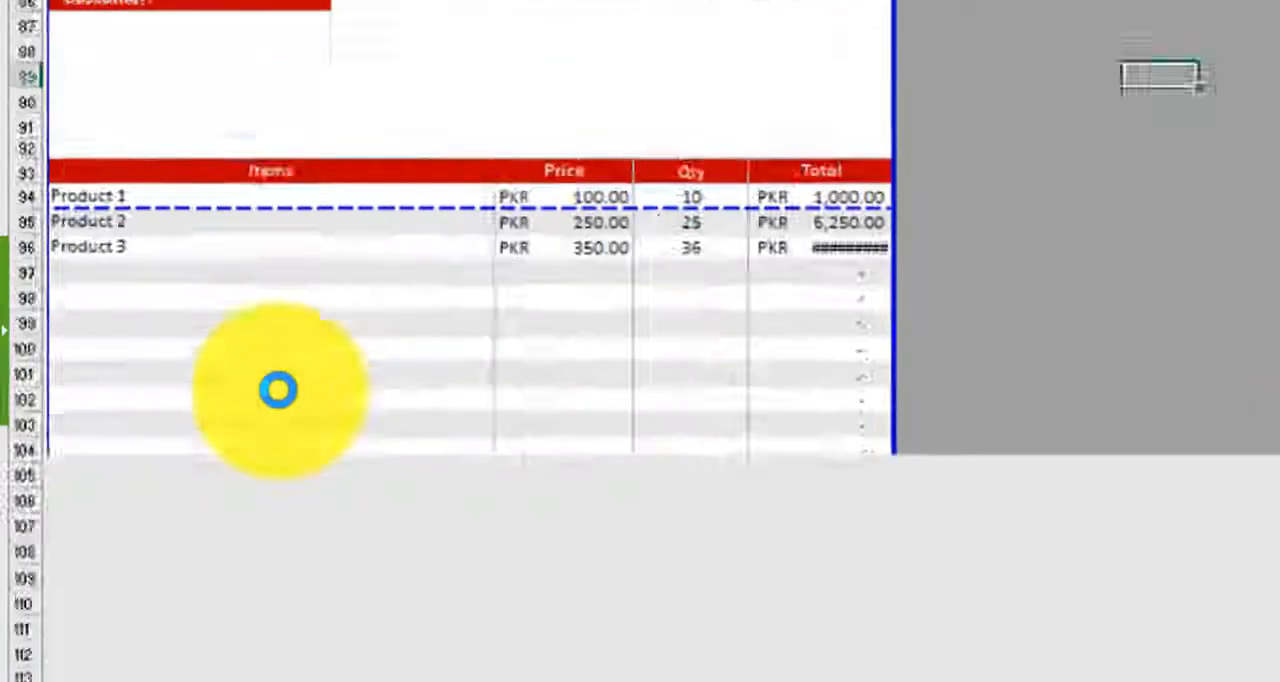
pyautogui.scroll(20, 594, 423)
pyautogui.scroll(-4, 600, 420)
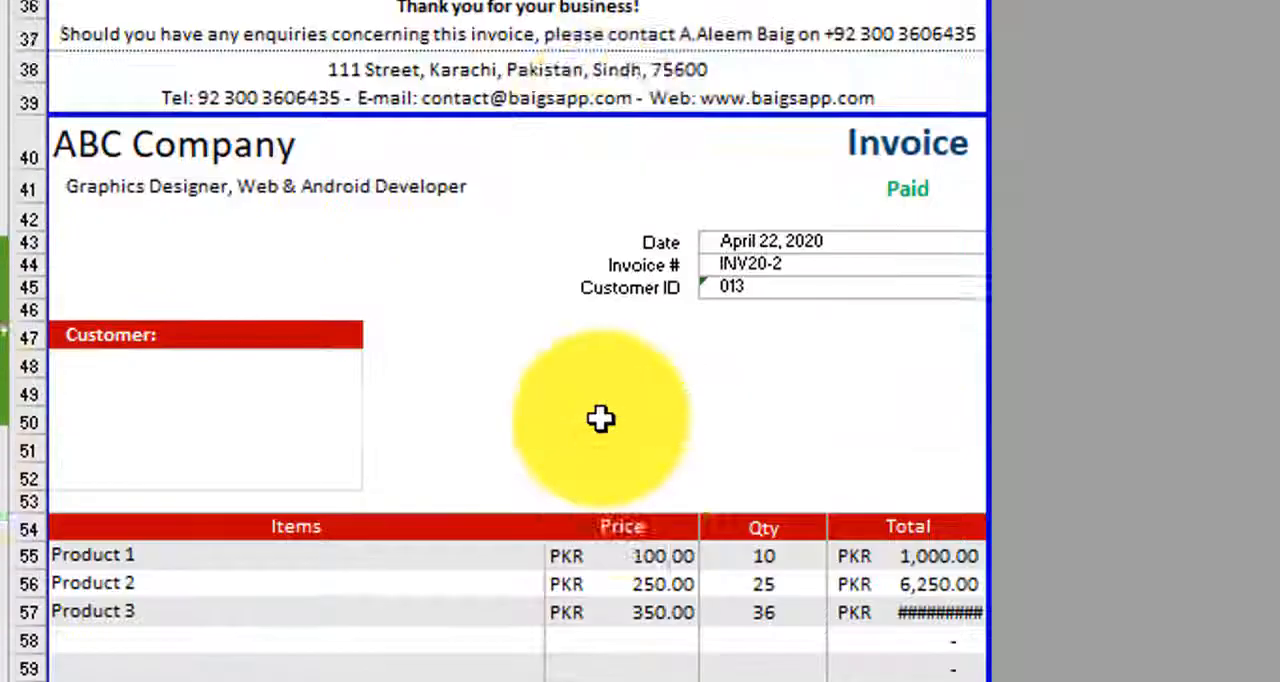
pyautogui.scroll(-8, 600, 418)
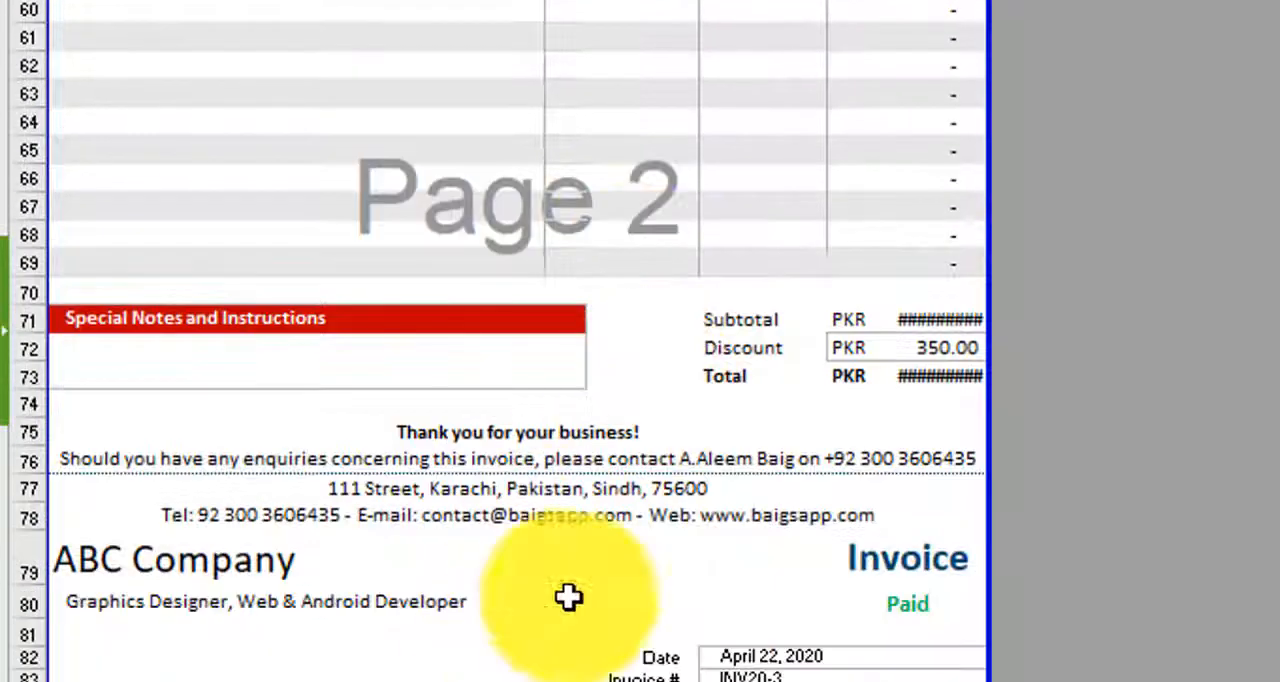
pyautogui.scroll(-4, 568, 597)
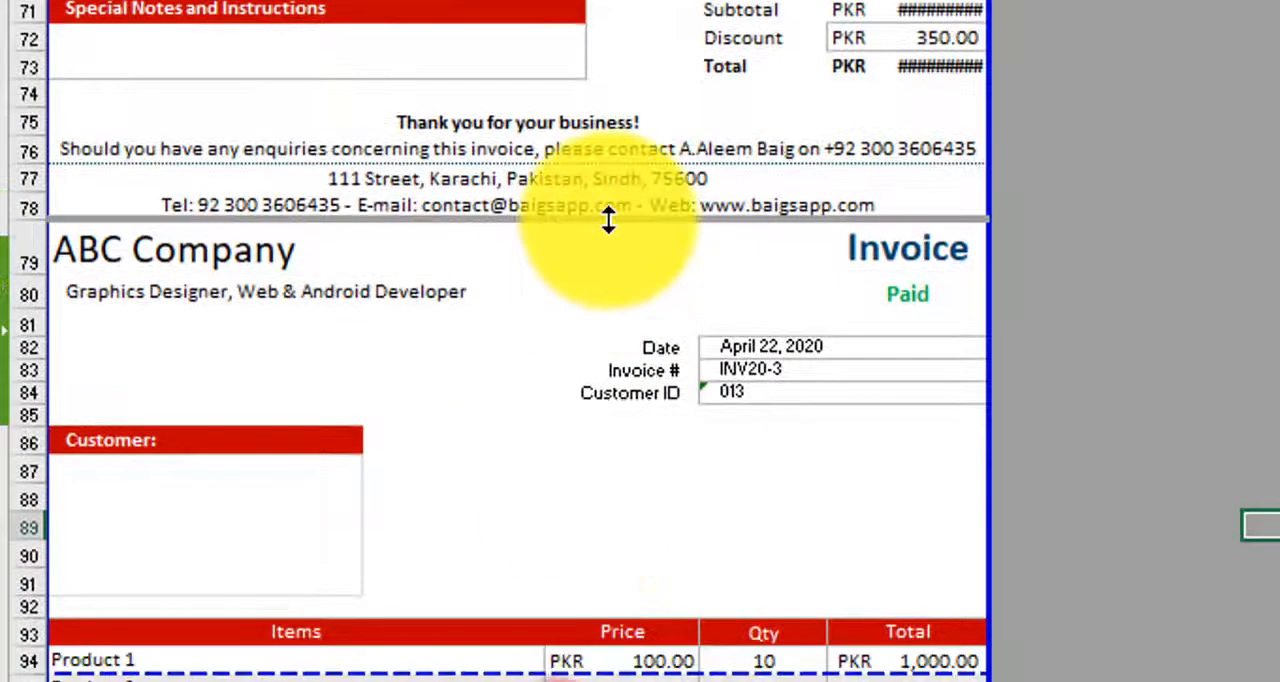
pyautogui.scroll(-10, 695, 395)
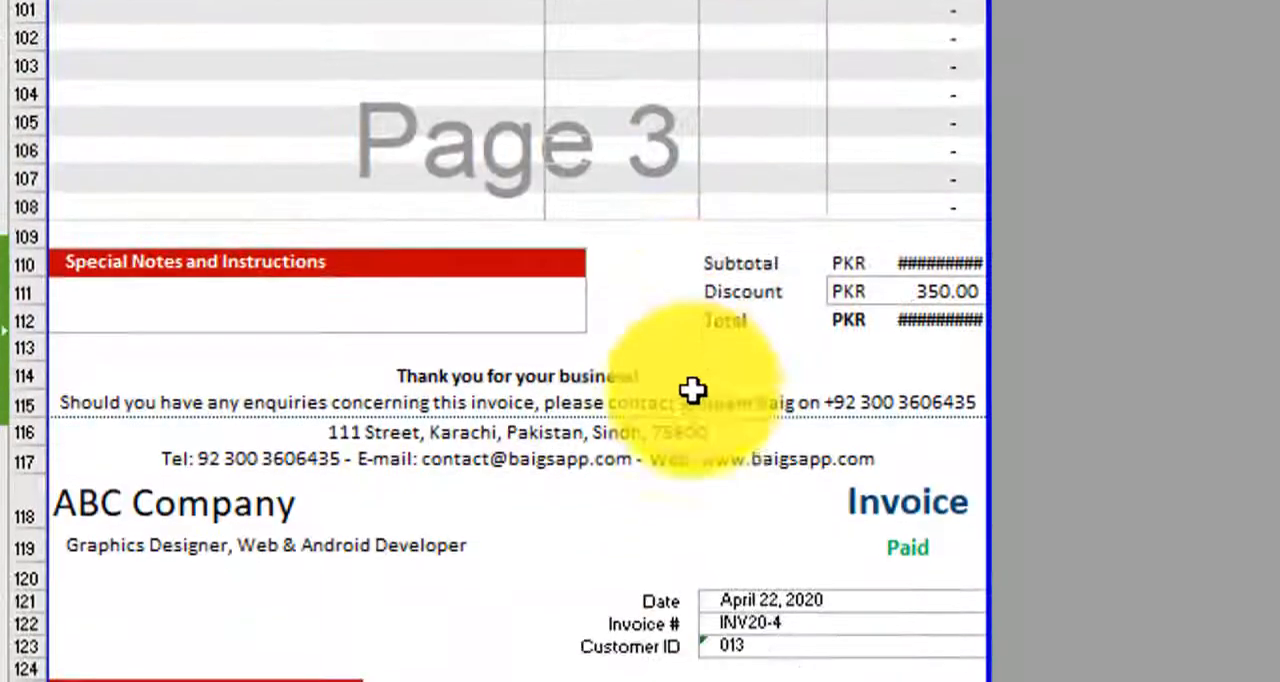
pyautogui.scroll(-4, 695, 390)
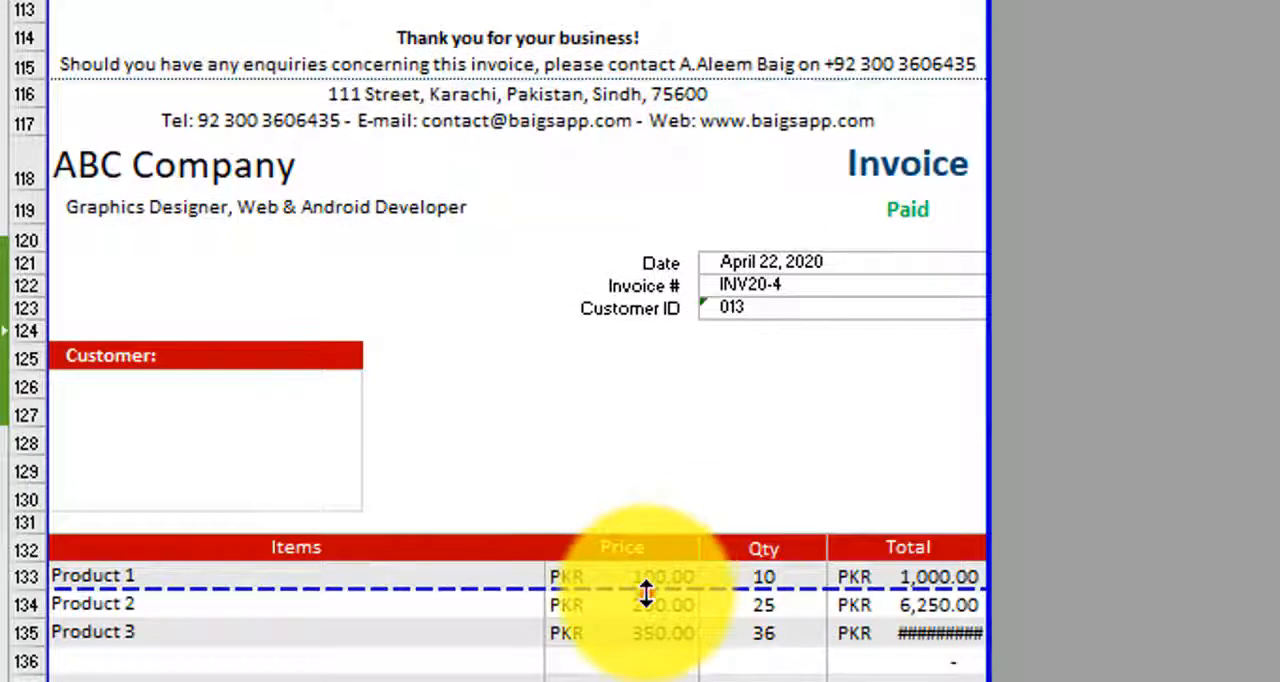
pyautogui.moveTo(645, 592); pyautogui.dragTo(657, 136)
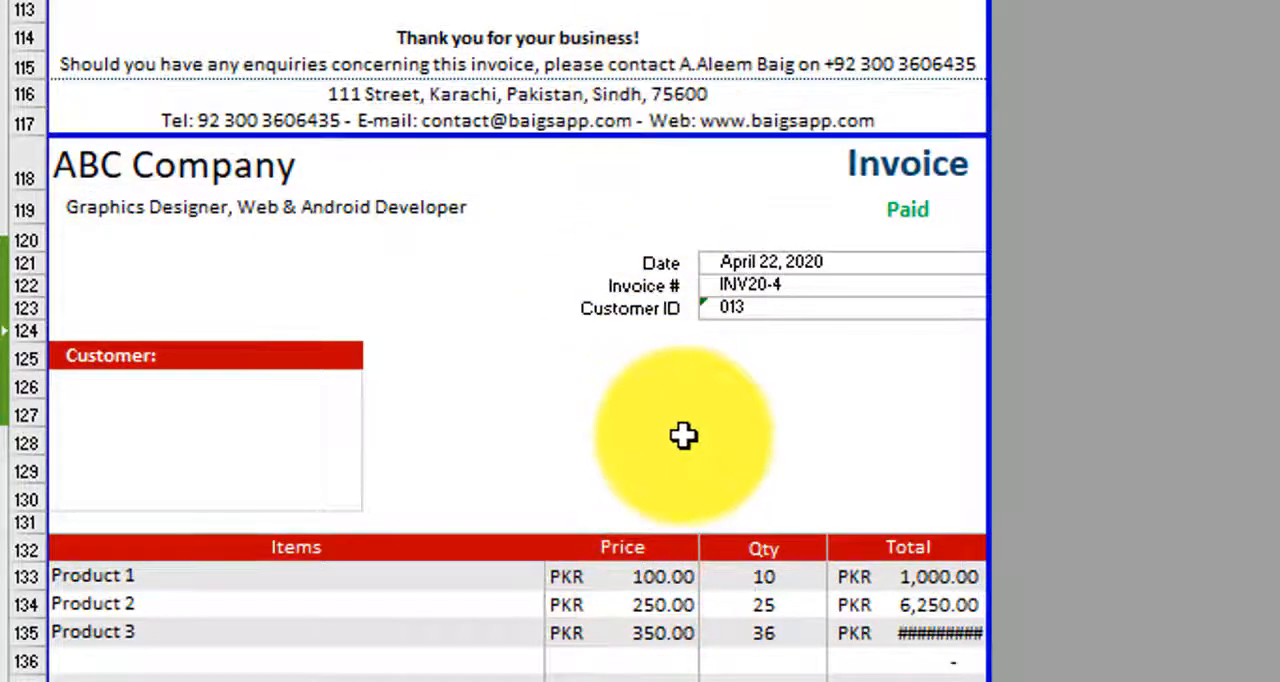
pyautogui.scroll(-12, 683, 434)
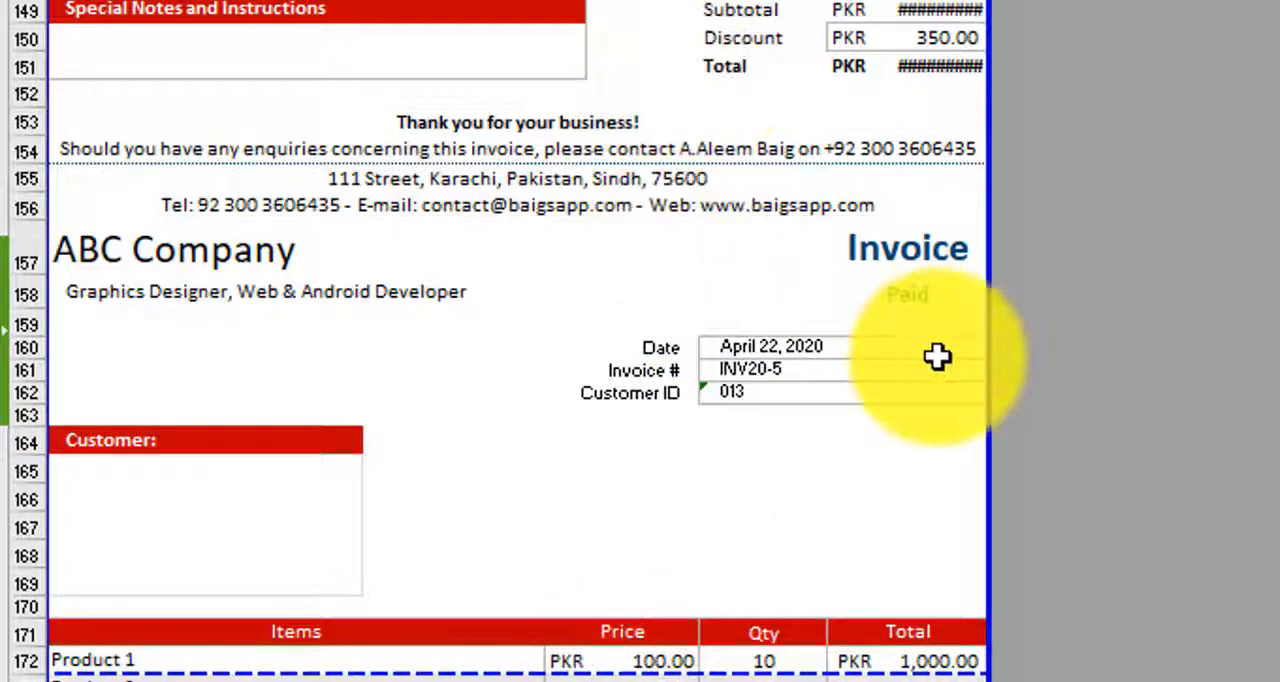
pyautogui.scroll(-11, 831, 403)
# - Review the page layout and invoice numbers from the last pasted invoice back up to the first
pyautogui.scroll(5, 826, 396)
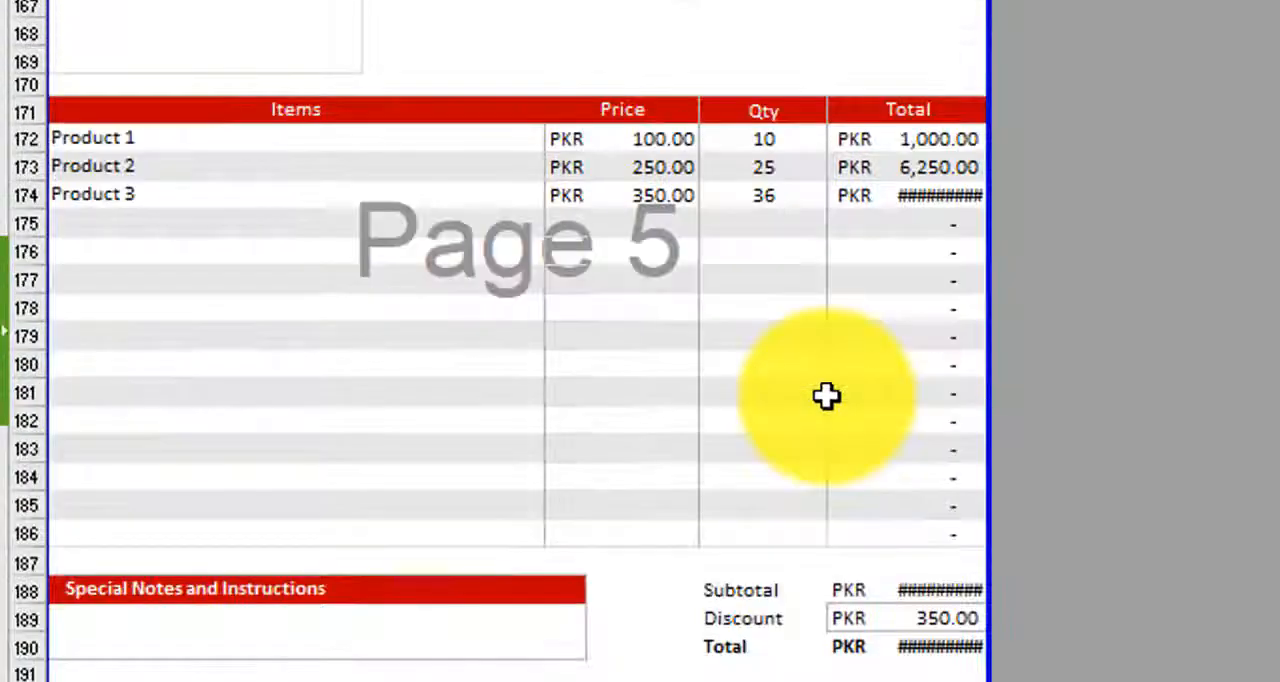
pyautogui.scroll(2, 828, 396)
pyautogui.scroll(2, 830, 398)
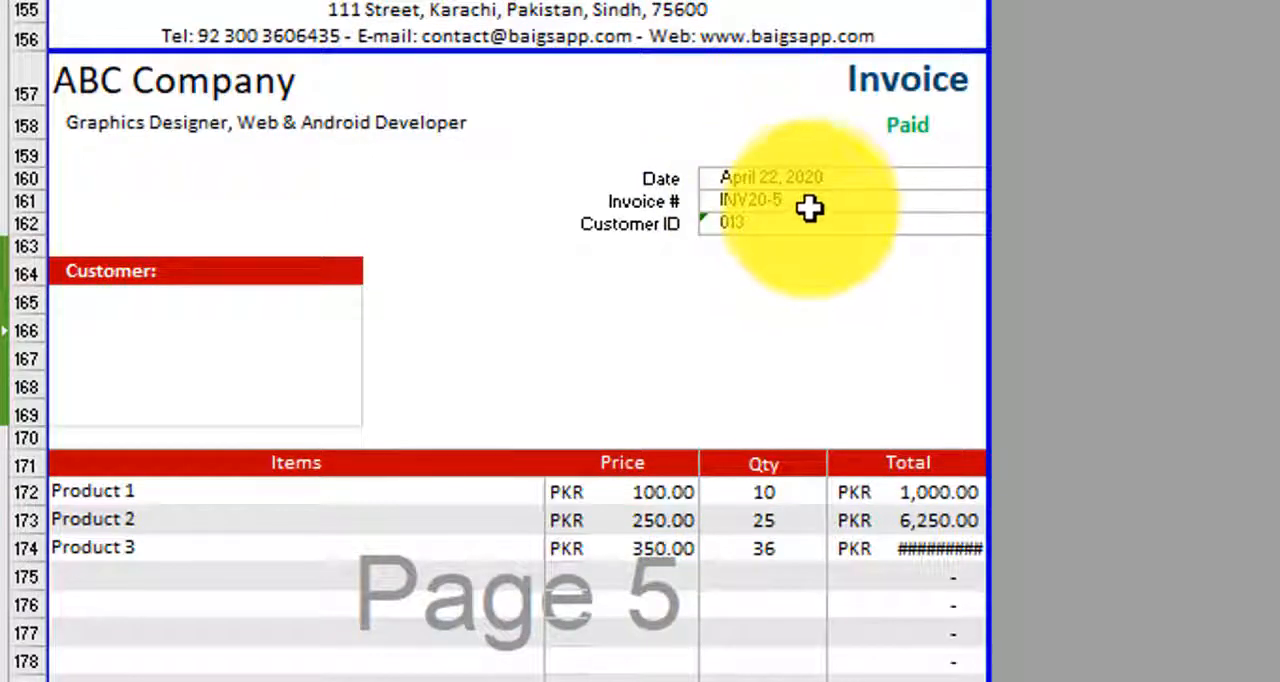
pyautogui.scroll(12, 650, 330)
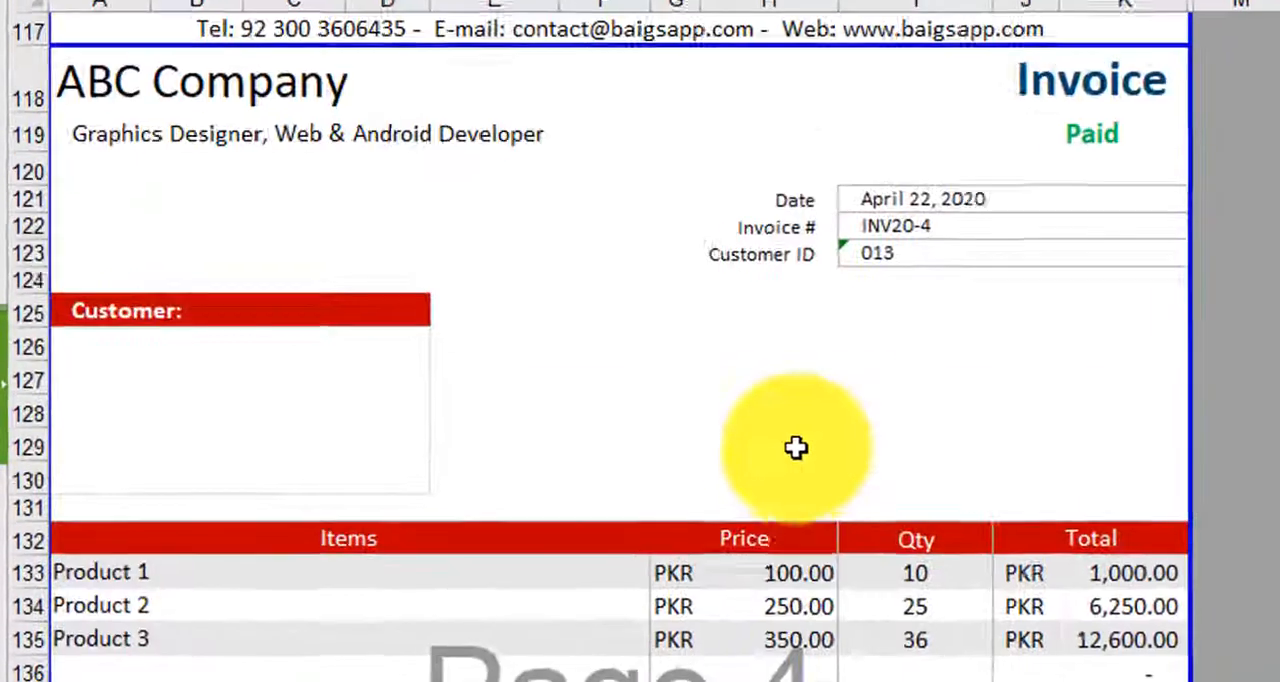
pyautogui.scroll(20, 796, 447)
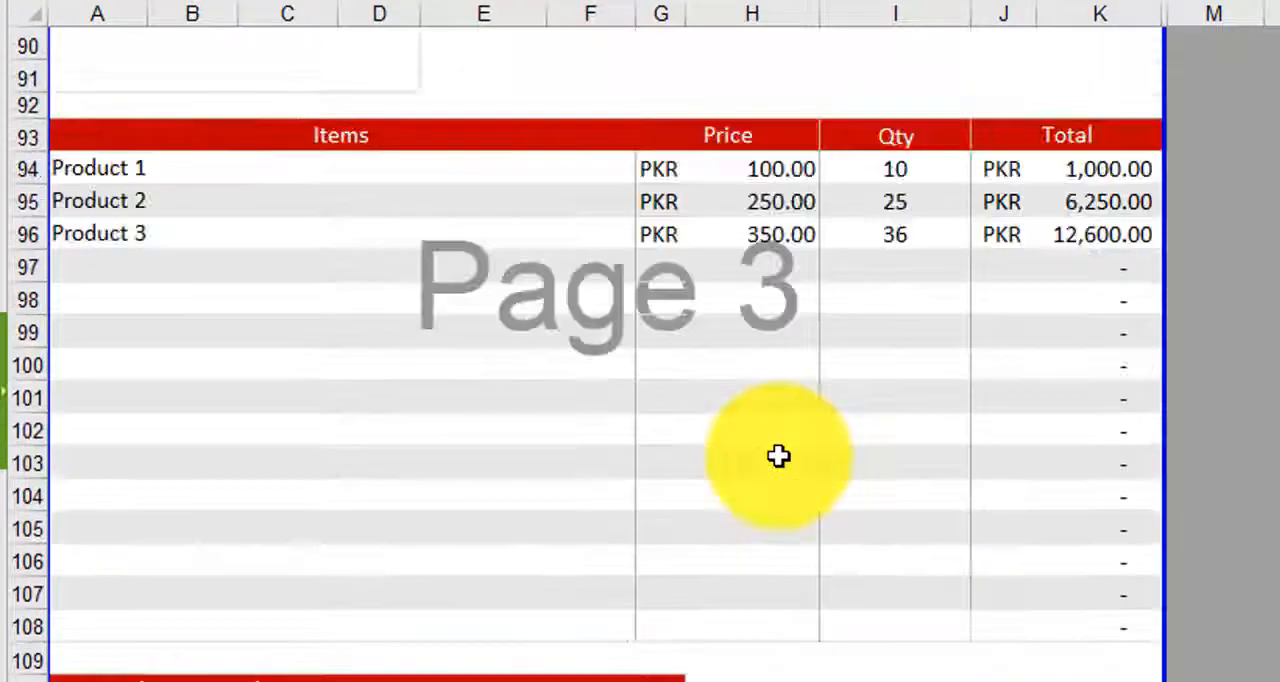
pyautogui.scroll(17, 779, 456)
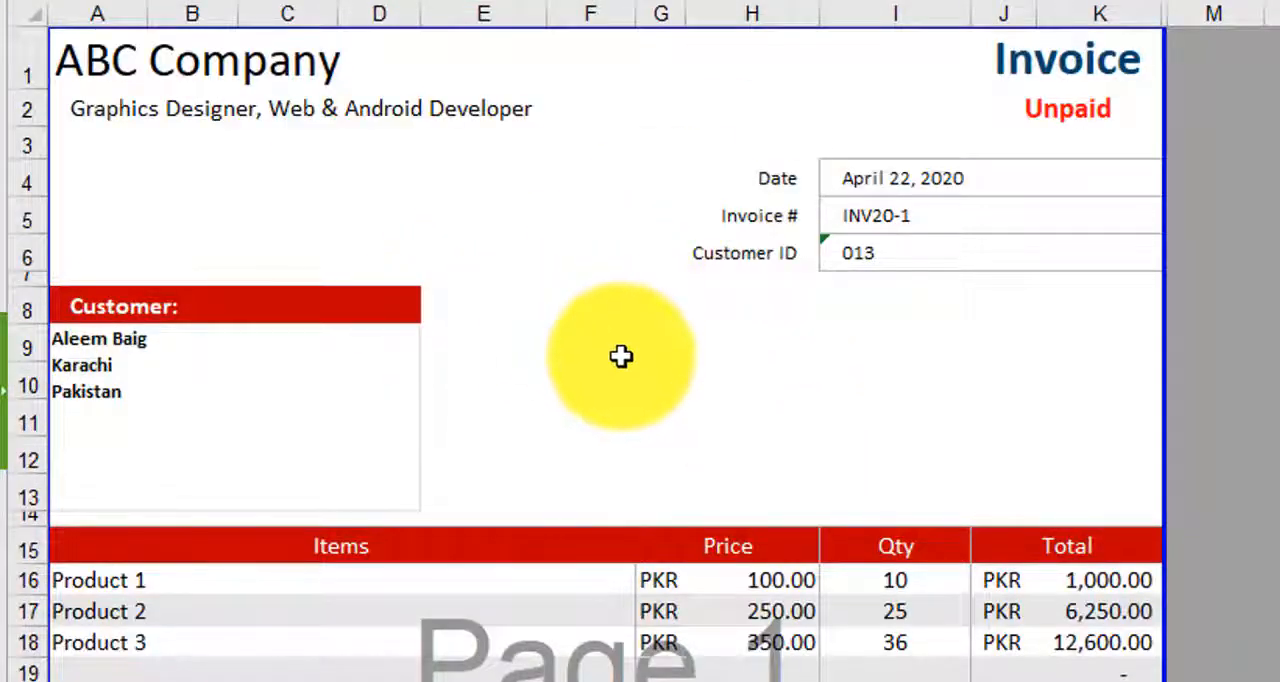
# - Hide the Settings sheet, leaving only the Customer 1 sheet in the workbook
pyautogui.scroll(-1, 620, 357)
pyautogui.scroll(-7, 624, 362)
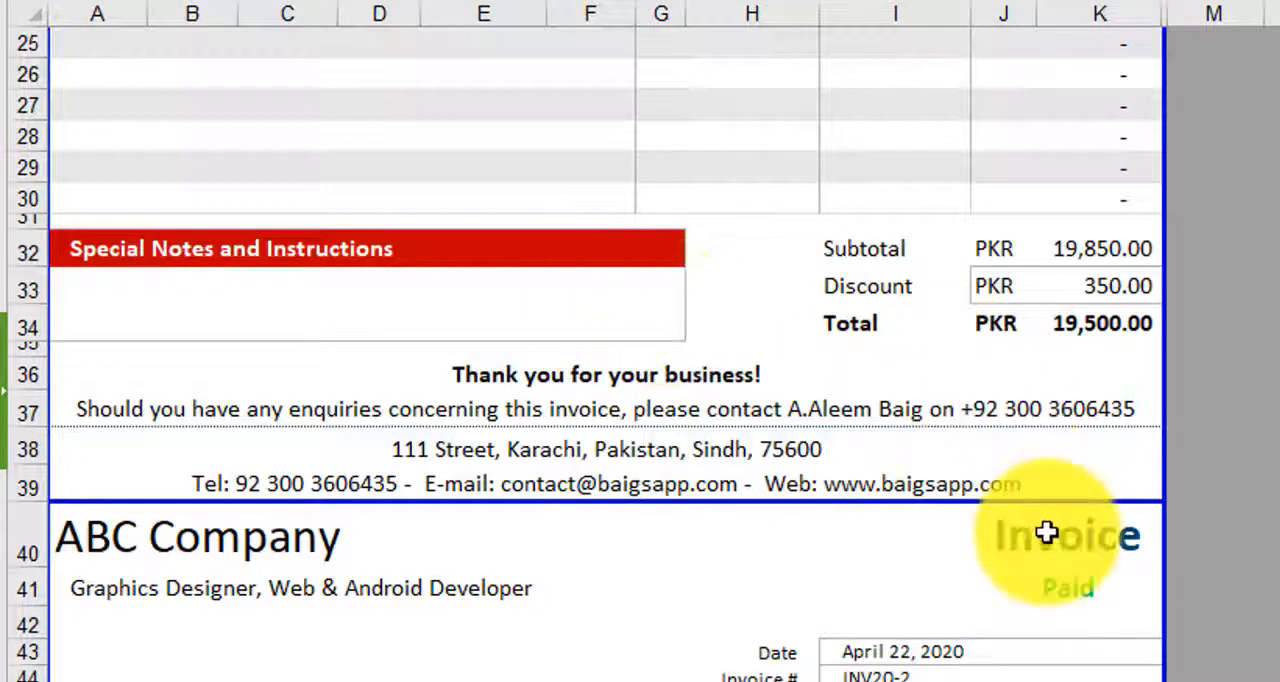
pyautogui.scroll(-6, 1050, 536)
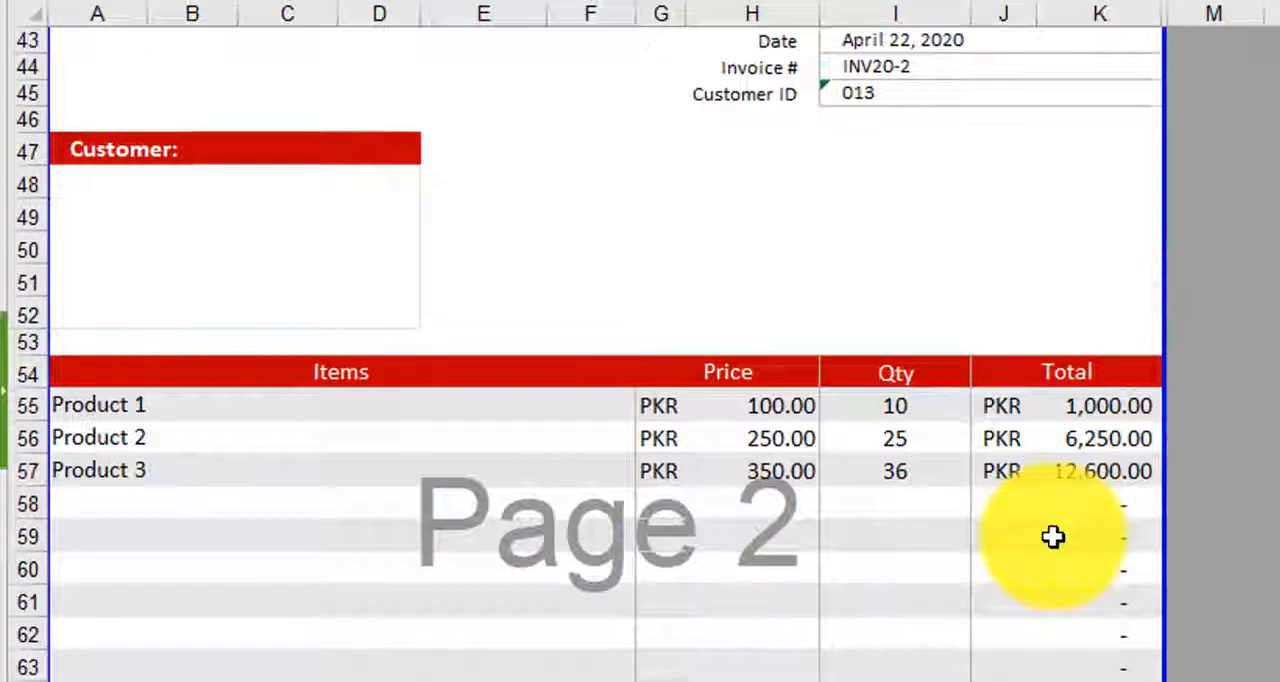
pyautogui.click(250, 675)
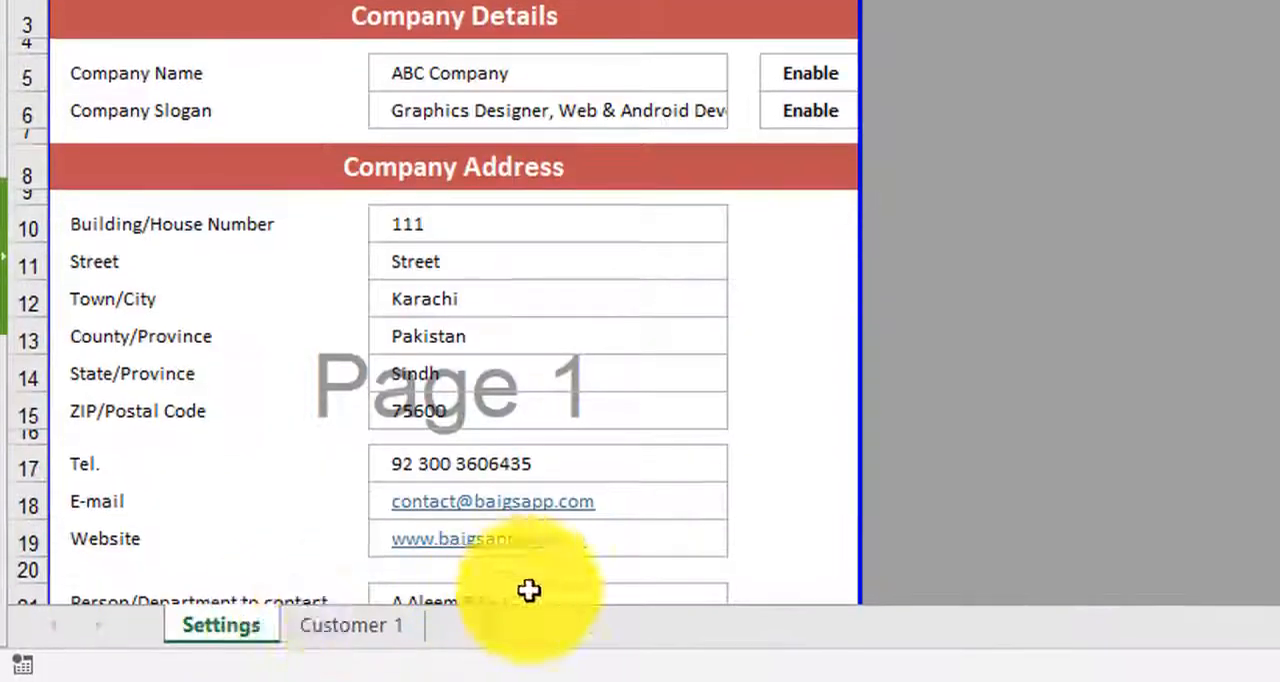
pyautogui.rightClick(241, 628)
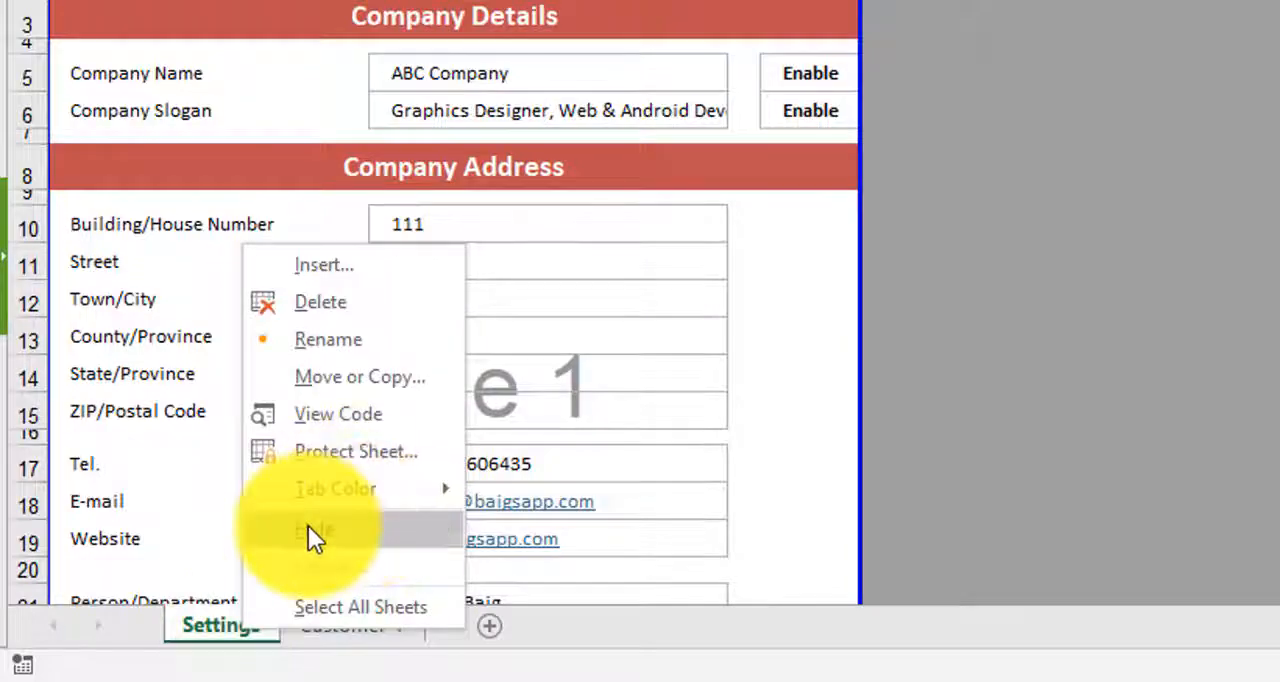
pyautogui.click(307, 525)
pyautogui.click(260, 627)
# - Examine the invoices on the Customer 1 sheet, from the first page through the third, checking headers, items and totals
pyautogui.scroll(12, 575, 301)
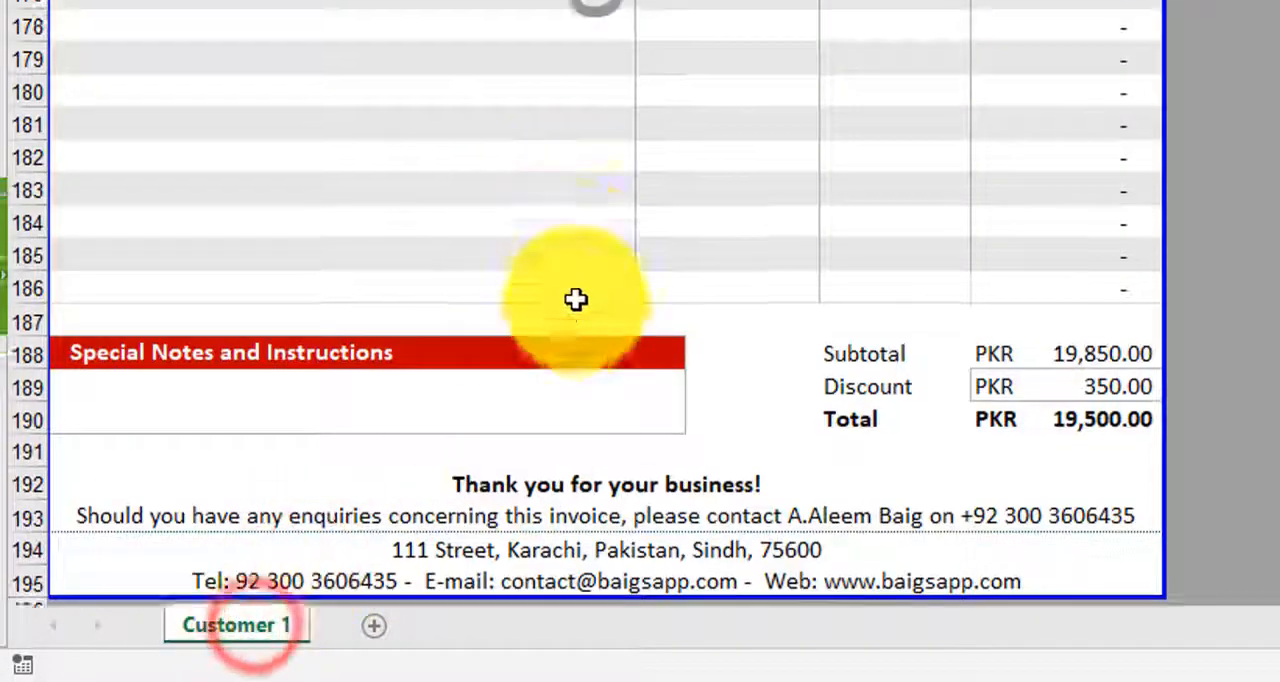
pyautogui.scroll(20, 590, 305)
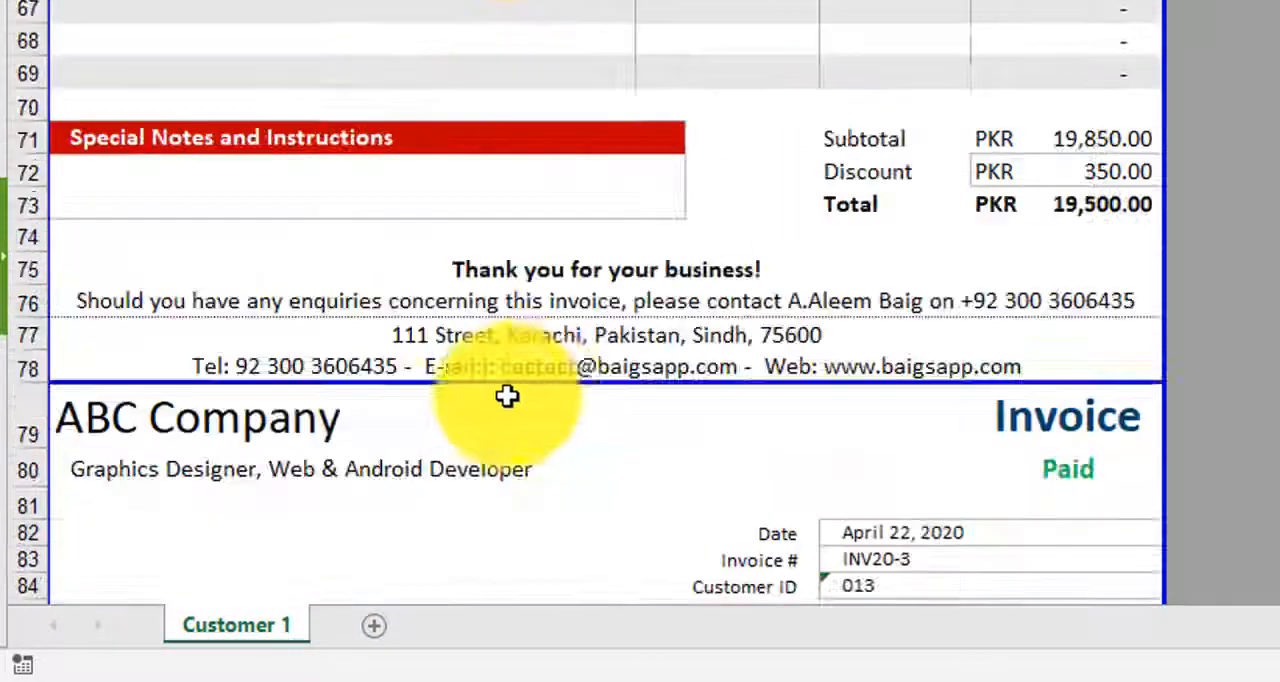
pyautogui.scroll(13, 575, 366)
pyautogui.scroll(-2, 606, 262)
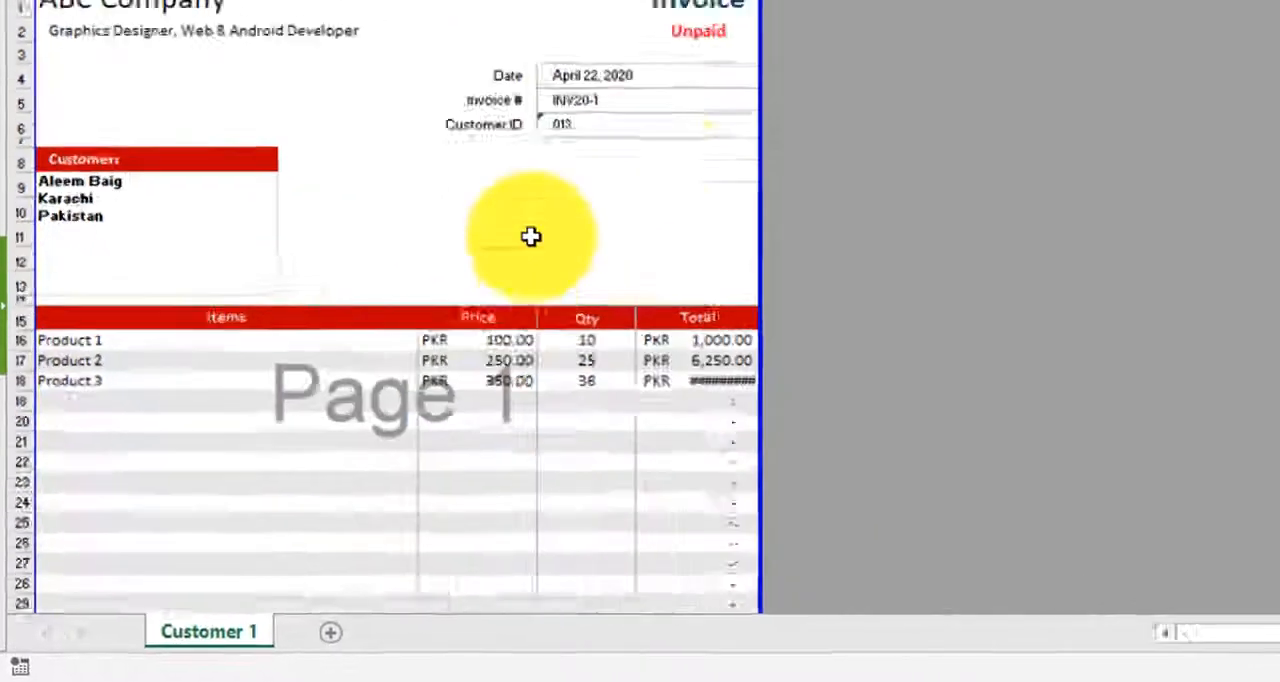
pyautogui.click(512, 177)
pyautogui.scroll(-8, 554, 277)
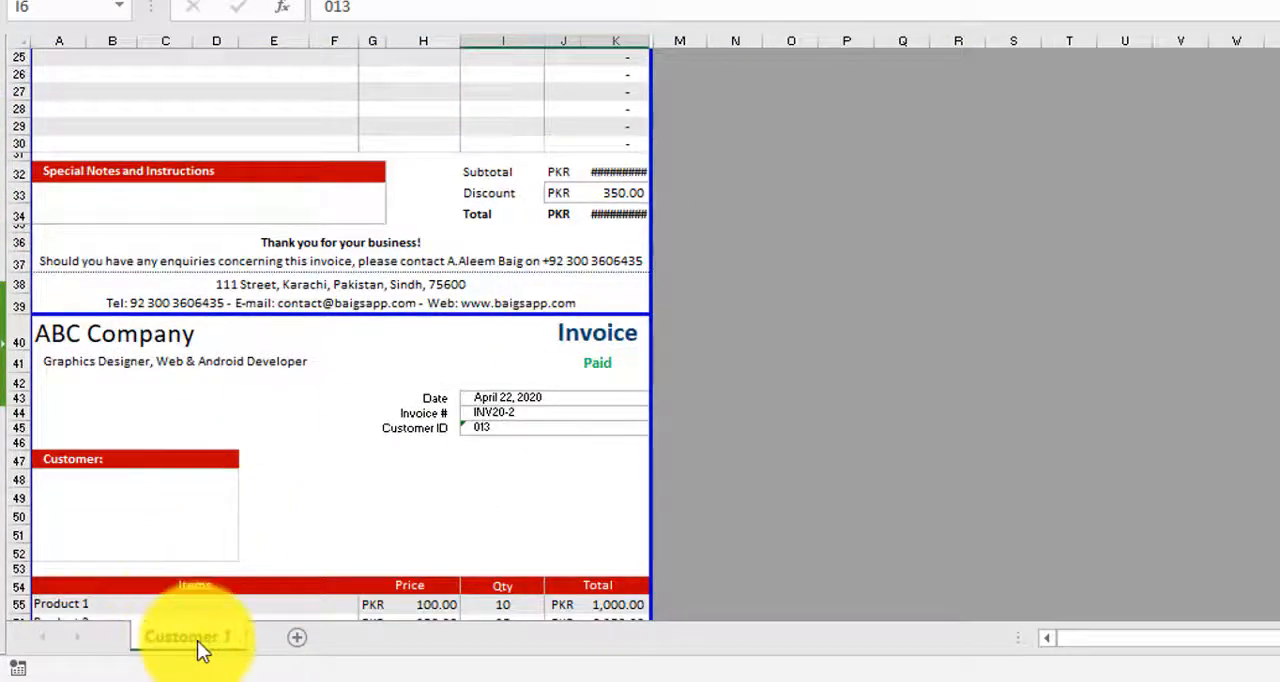
pyautogui.scroll(-5, 370, 312)
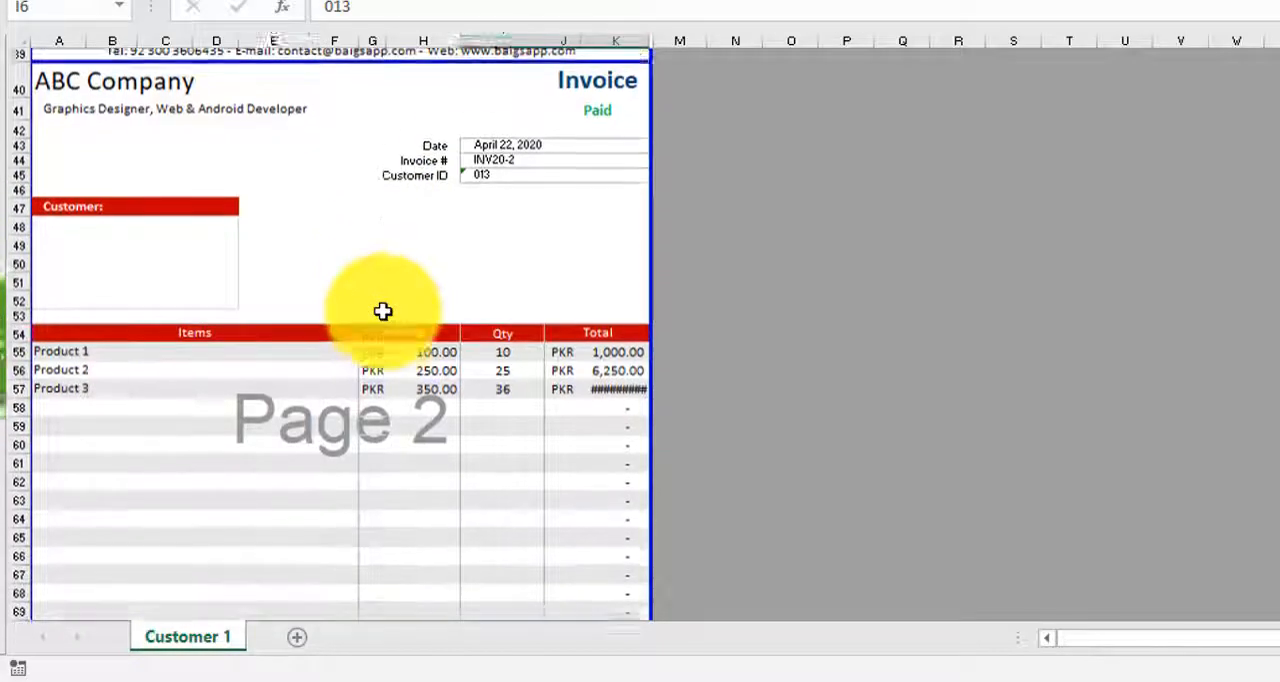
pyautogui.scroll(-6, 383, 311)
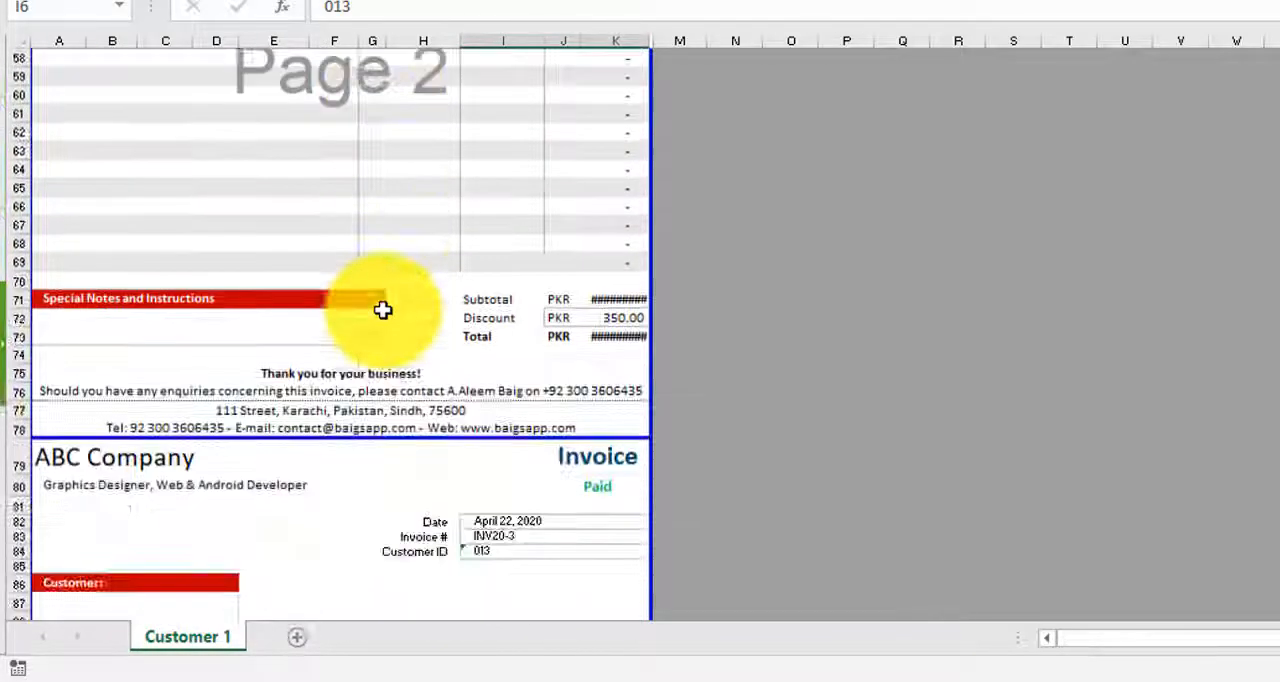
pyautogui.scroll(-9, 383, 311)
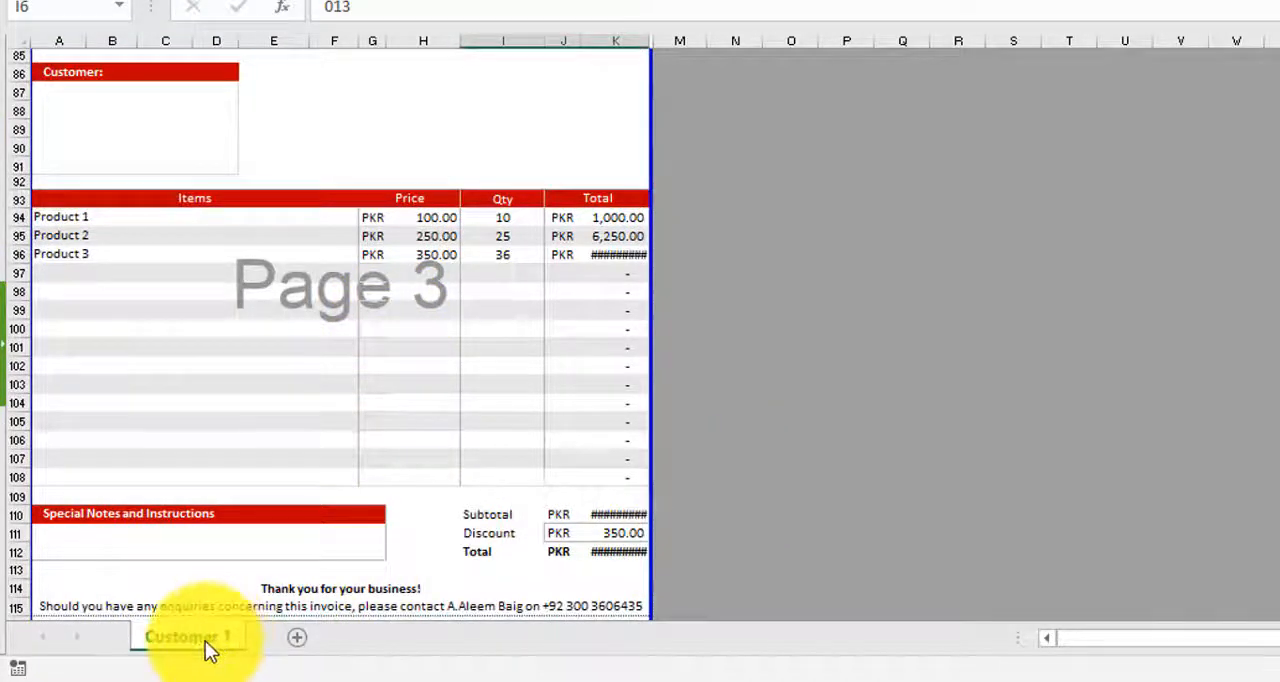
# - Widen column K slightly so the amounts in the Total column fit in their cells
pyautogui.scroll(20, 497, 377)
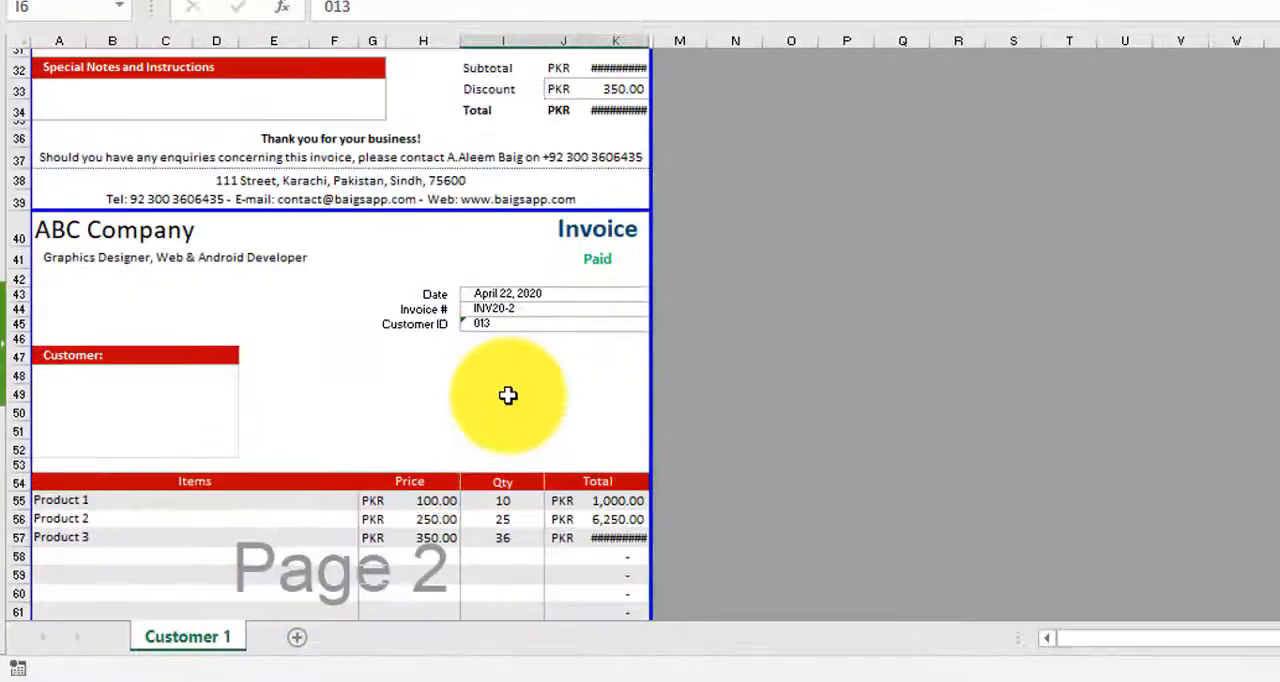
pyautogui.scroll(1, 510, 399)
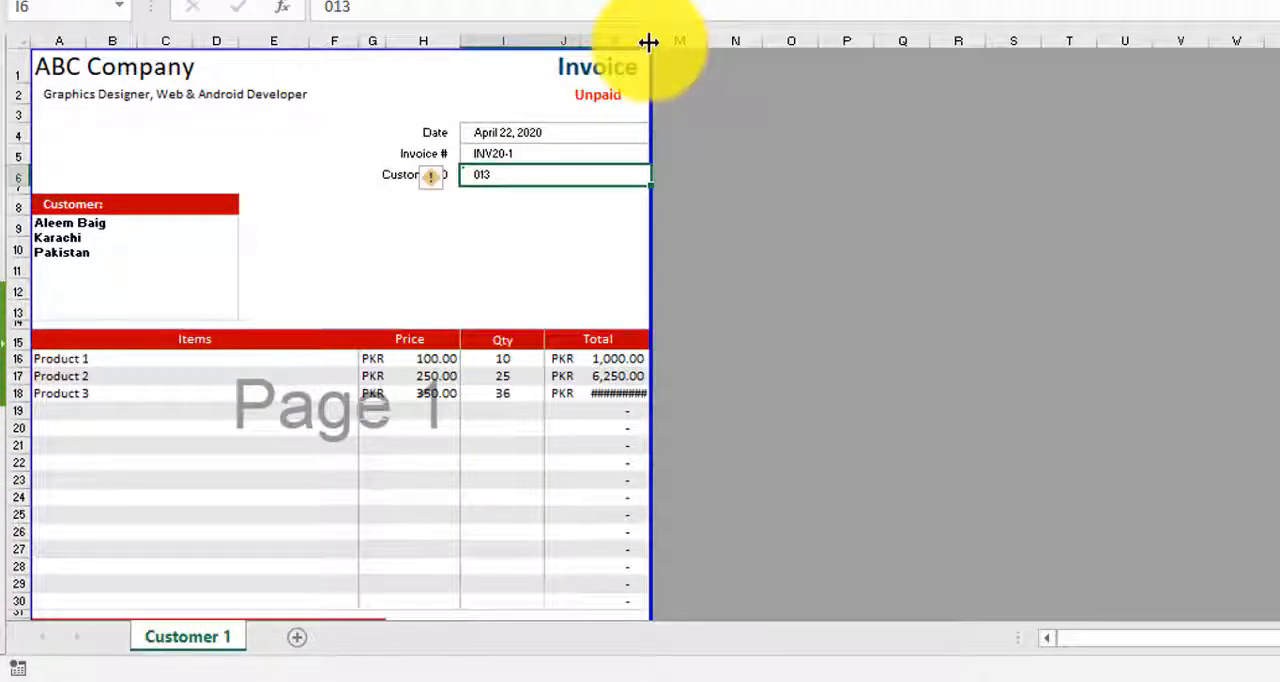
pyautogui.moveTo(648, 41); pyautogui.dragTo(655, 41)
pyautogui.click(796, 230)
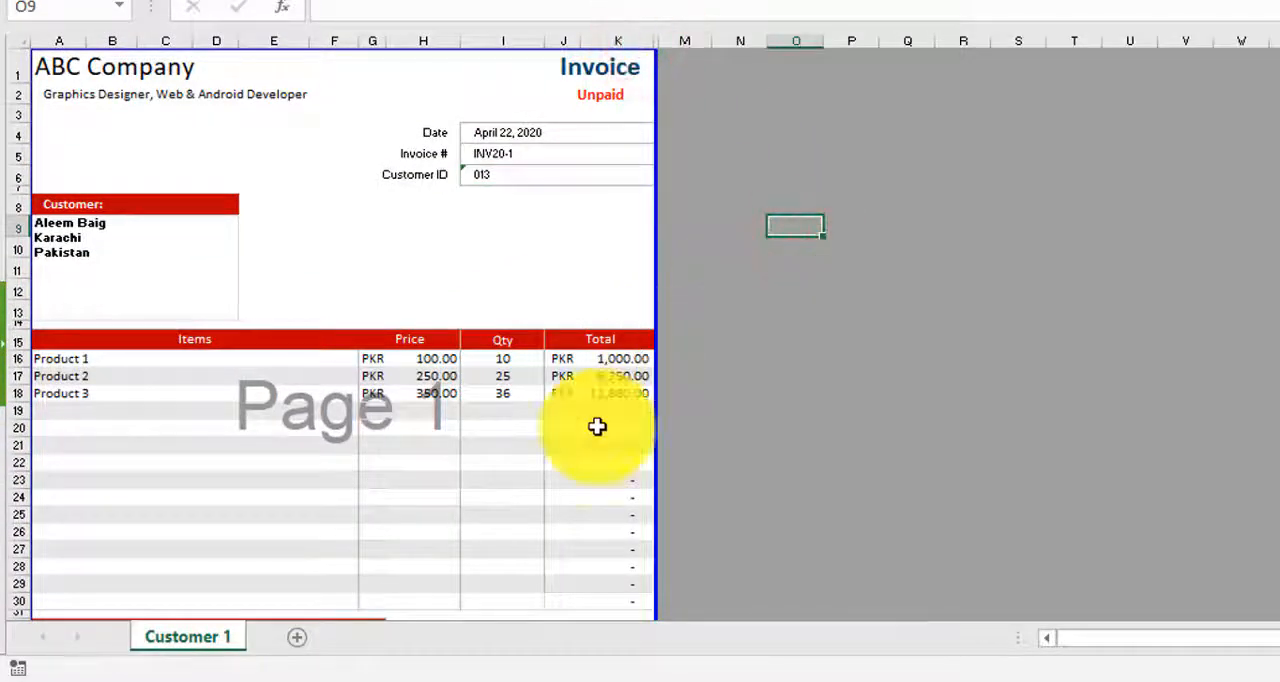